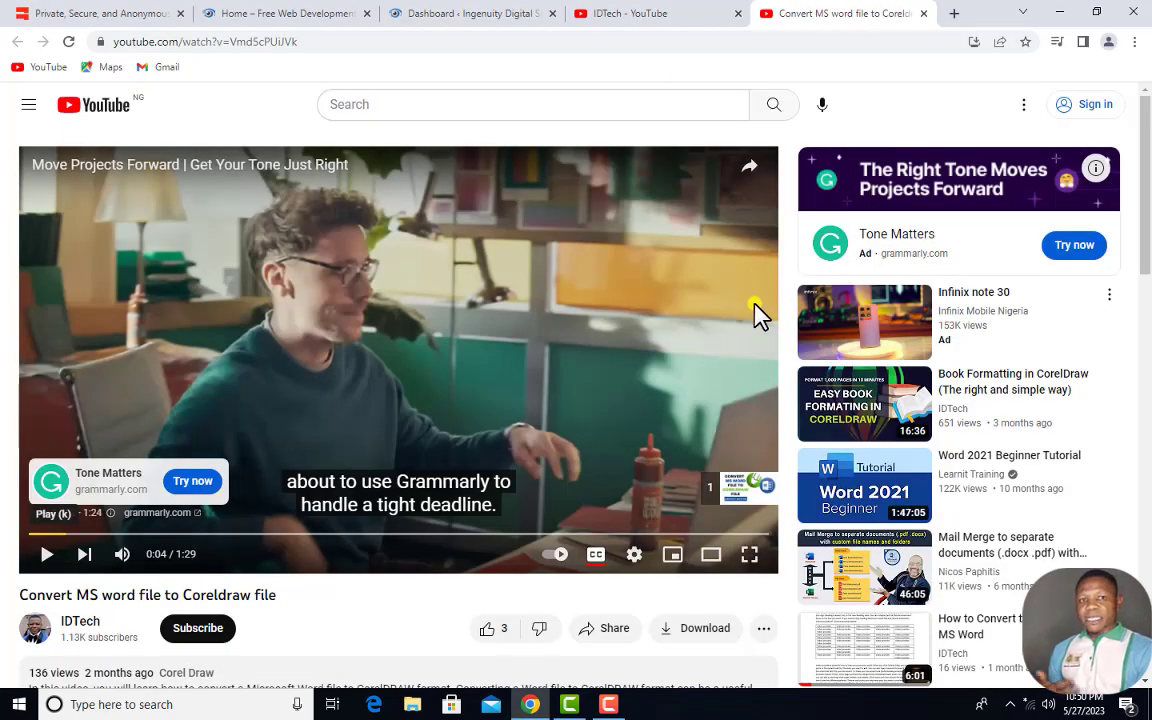
Browse the IDTech channel's Videos grid
{"action": "scroll", "coordinate": [753, 310], "scroll_direction": "down", "scroll_amount": 3}
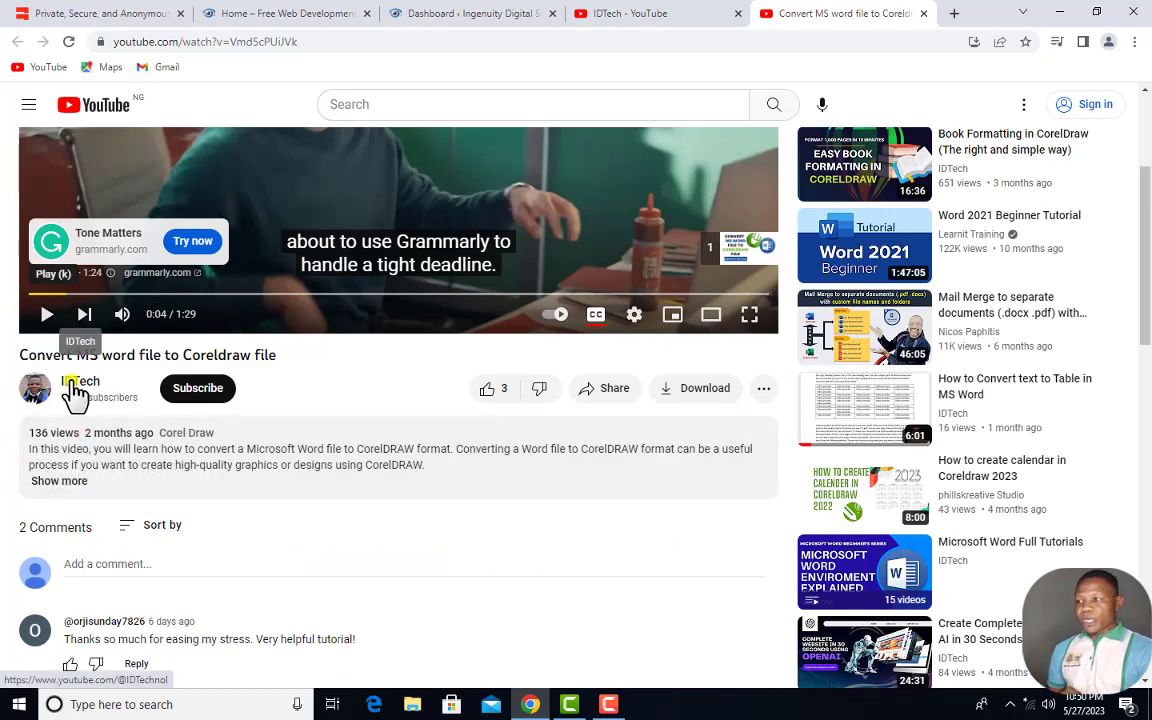
{"action": "left_click", "coordinate": [610, 18]}
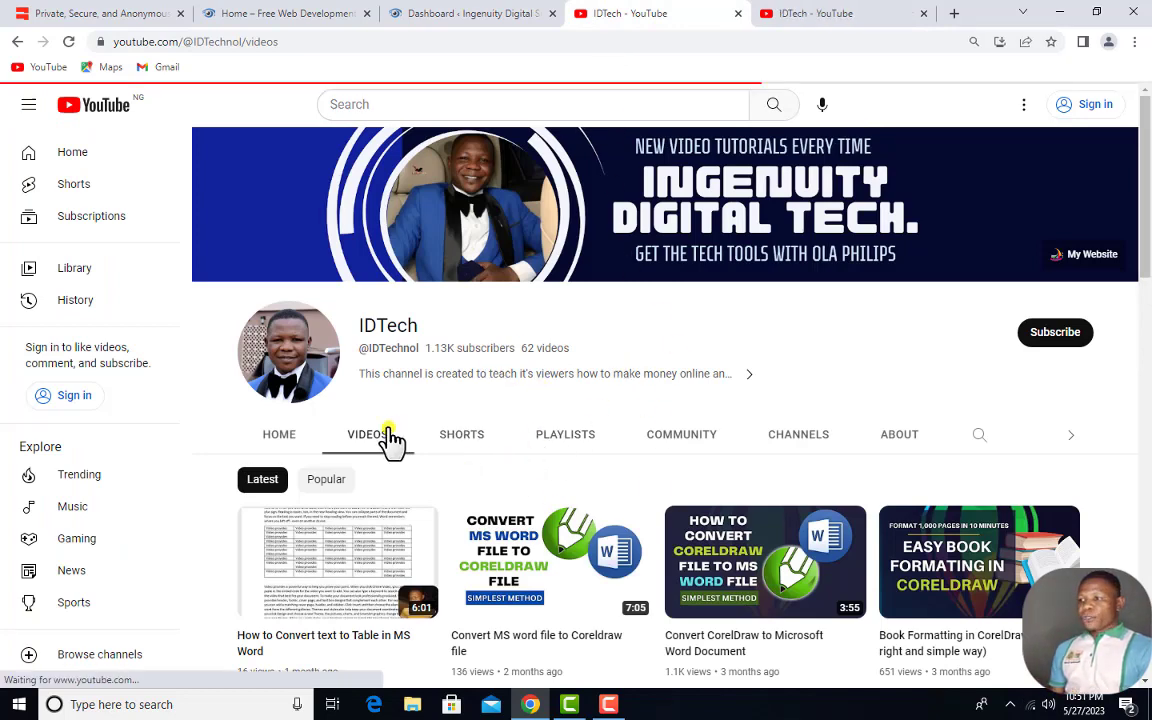
{"action": "scroll", "coordinate": [648, 533], "scroll_direction": "down", "scroll_amount": 3}
{"action": "scroll", "coordinate": [648, 533], "scroll_direction": "down", "scroll_amount": 3}
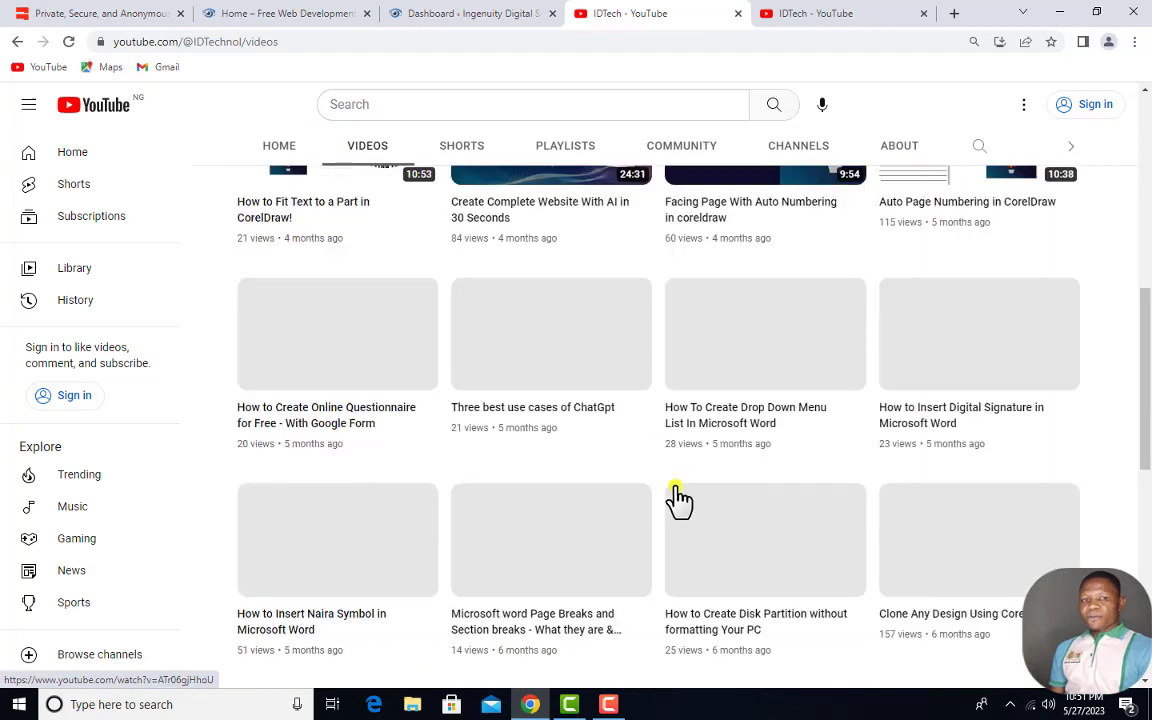
{"action": "scroll", "coordinate": [676, 501], "scroll_direction": "up", "scroll_amount": 1}
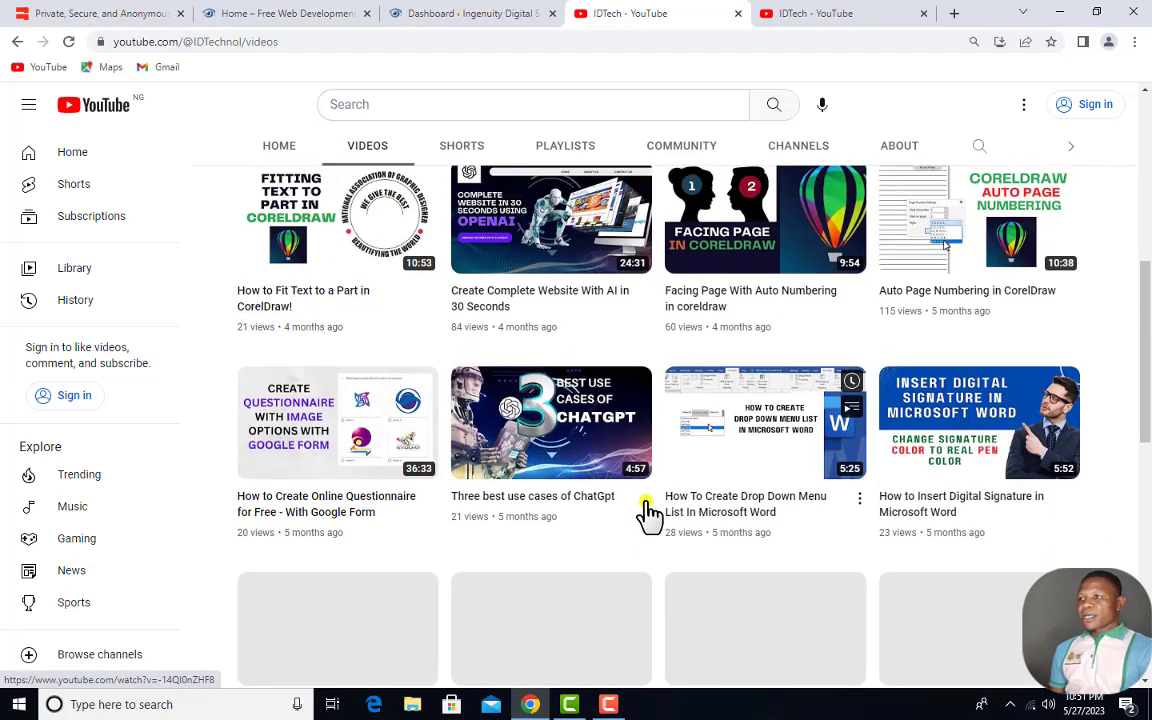
{"action": "scroll", "coordinate": [600, 480], "scroll_direction": "up", "scroll_amount": 5}
Look through the channel's playlists, then move to the BlockSurvey homepage tab
{"action": "left_click", "coordinate": [568, 436]}
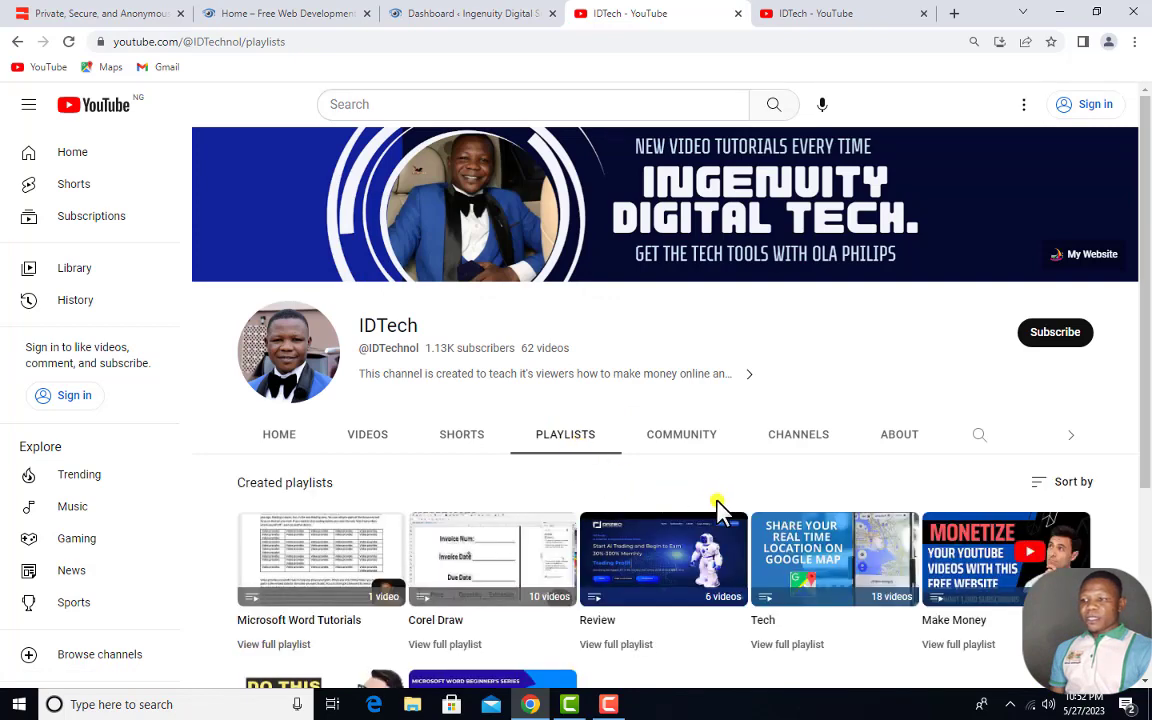
{"action": "scroll", "coordinate": [600, 500], "scroll_direction": "down", "scroll_amount": 2}
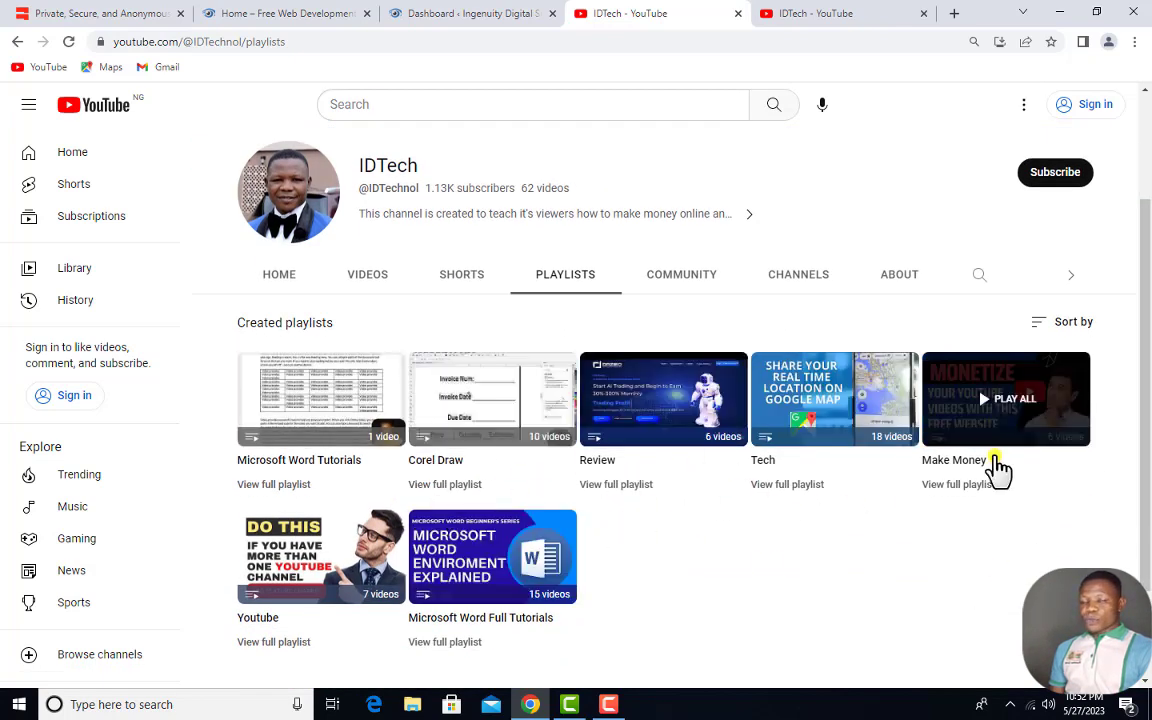
{"action": "scroll", "coordinate": [420, 410], "scroll_direction": "up", "scroll_amount": 2}
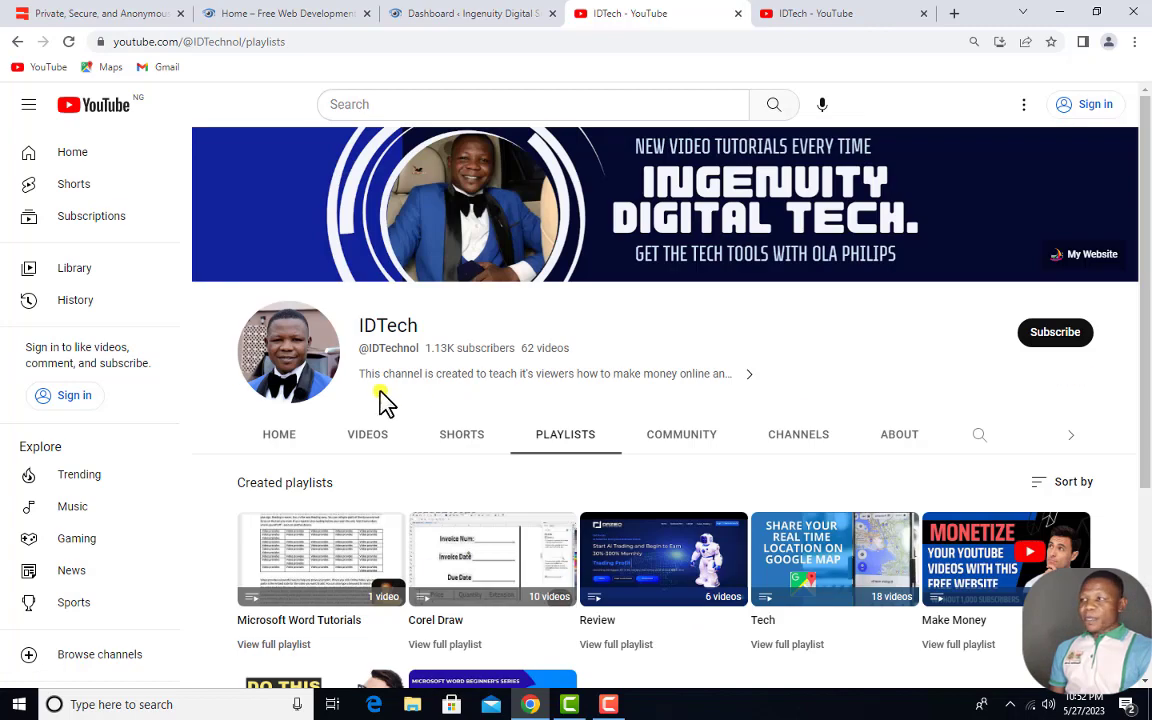
{"action": "left_click", "coordinate": [75, 12]}
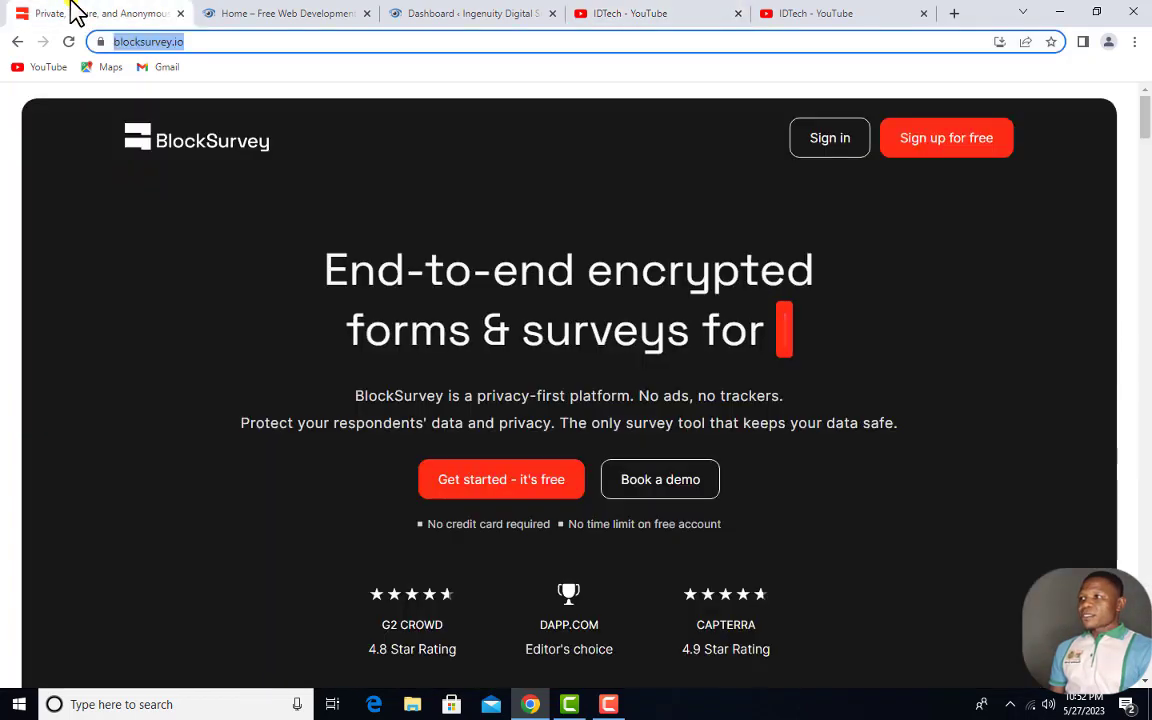
Open BlockSurvey's 'Sign up for free' page with the cursor in its email field
{"action": "left_click", "coordinate": [477, 211]}
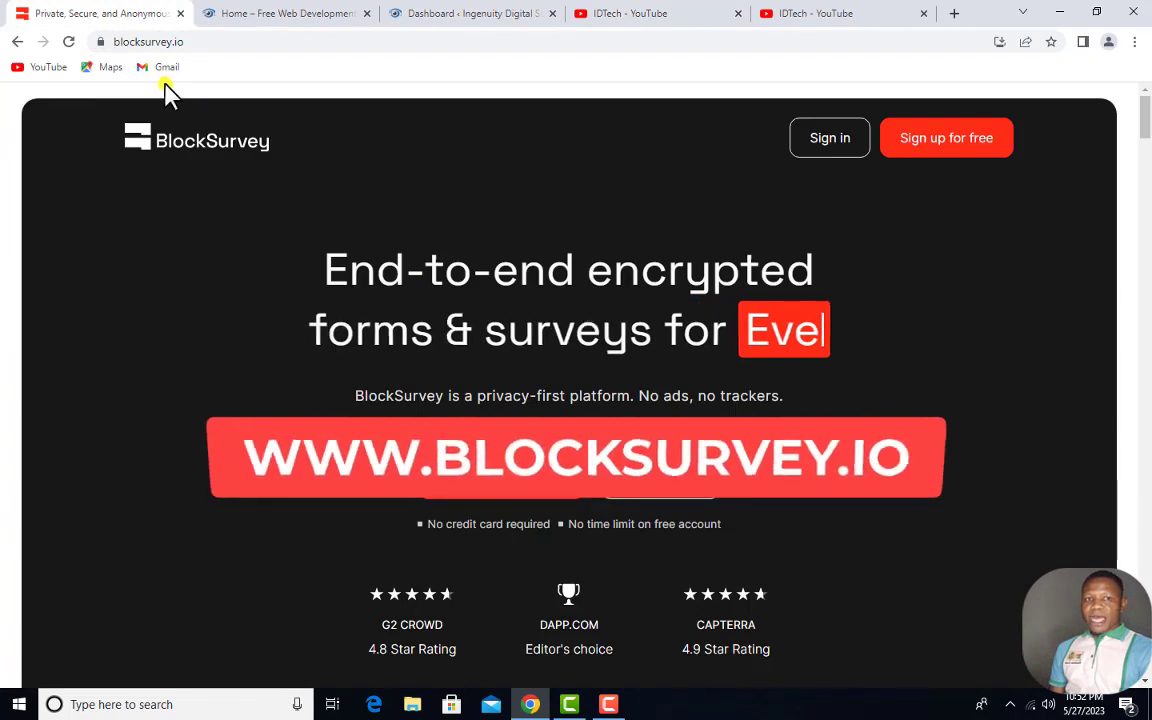
{"action": "scroll", "coordinate": [170, 100], "scroll_direction": "down", "scroll_amount": 1}
{"action": "scroll", "coordinate": [568, 380], "scroll_direction": "up", "scroll_amount": 1}
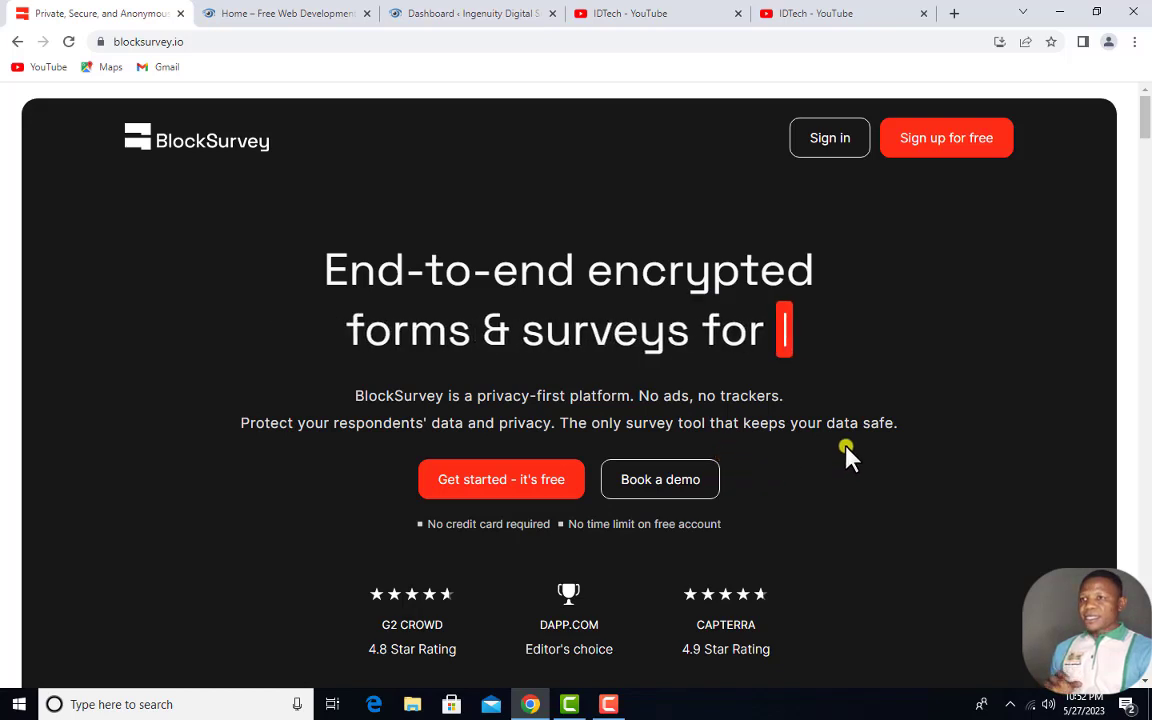
{"action": "left_click", "coordinate": [958, 145]}
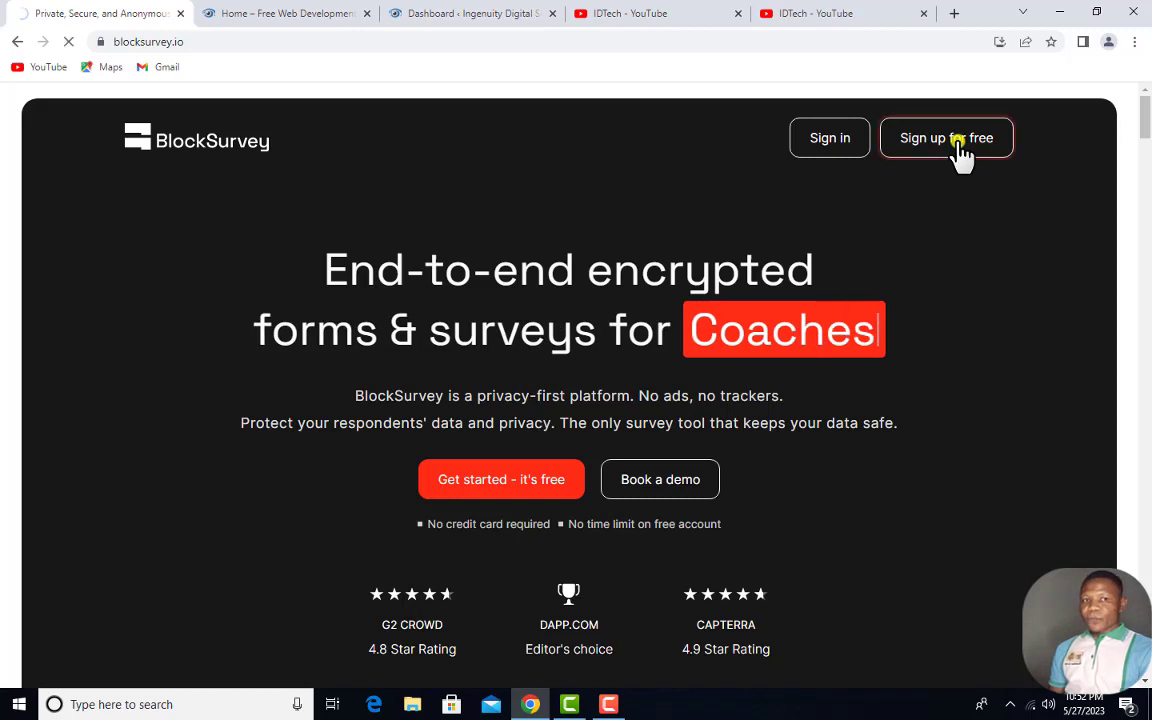
{"action": "scroll", "coordinate": [670, 380], "scroll_direction": "down", "scroll_amount": 1}
{"action": "left_click", "coordinate": [655, 296]}
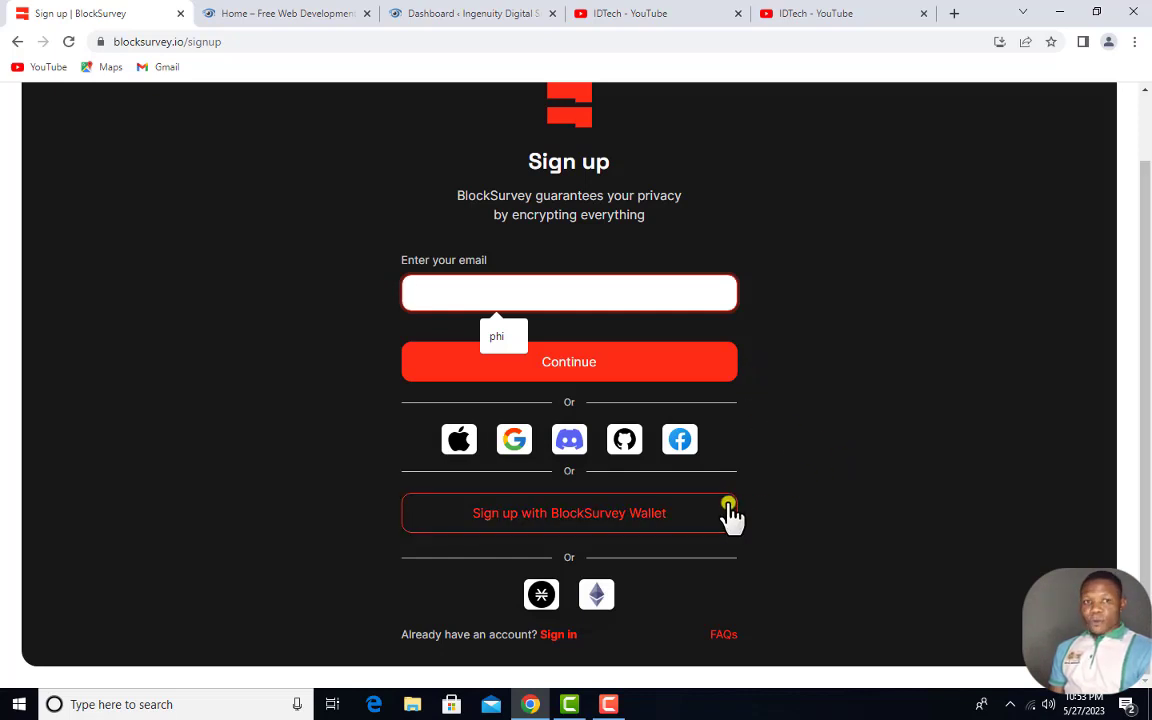
Switch to the sign-in page and submit the account email
{"action": "left_click", "coordinate": [565, 635]}
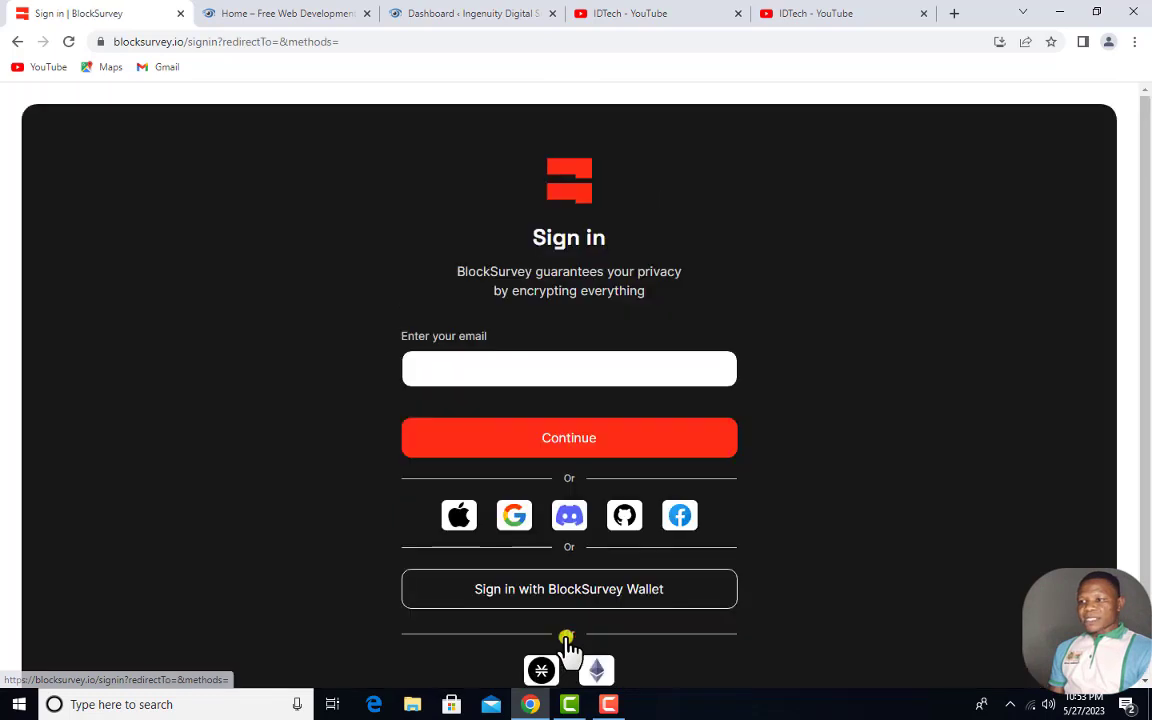
{"action": "left_click", "coordinate": [538, 367]}
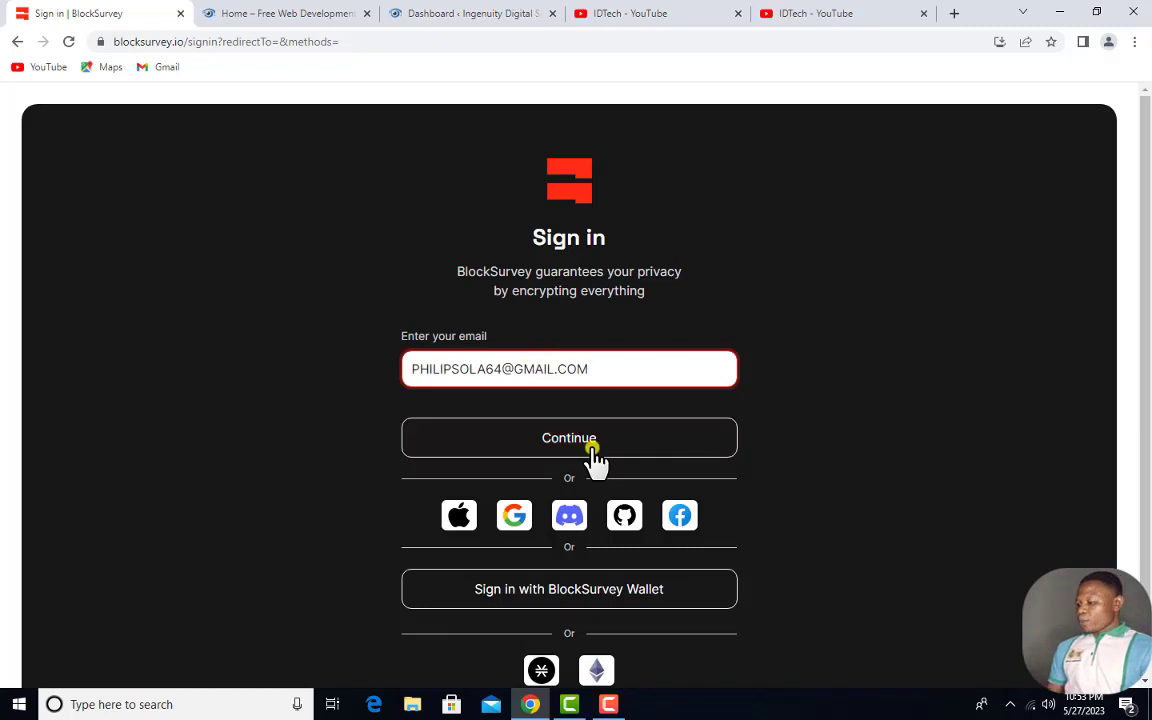
{"action": "left_click", "coordinate": [592, 440]}
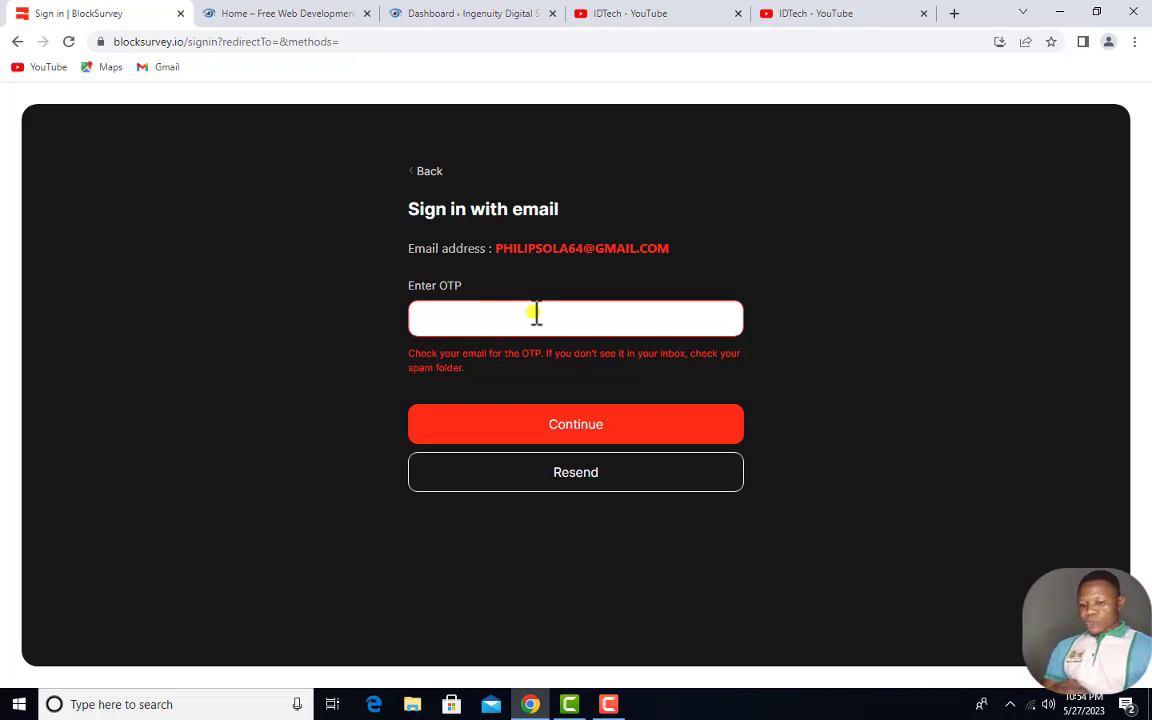
Enter the one-time code from the inbox and submit it
{"action": "left_click", "coordinate": [422, 247]}
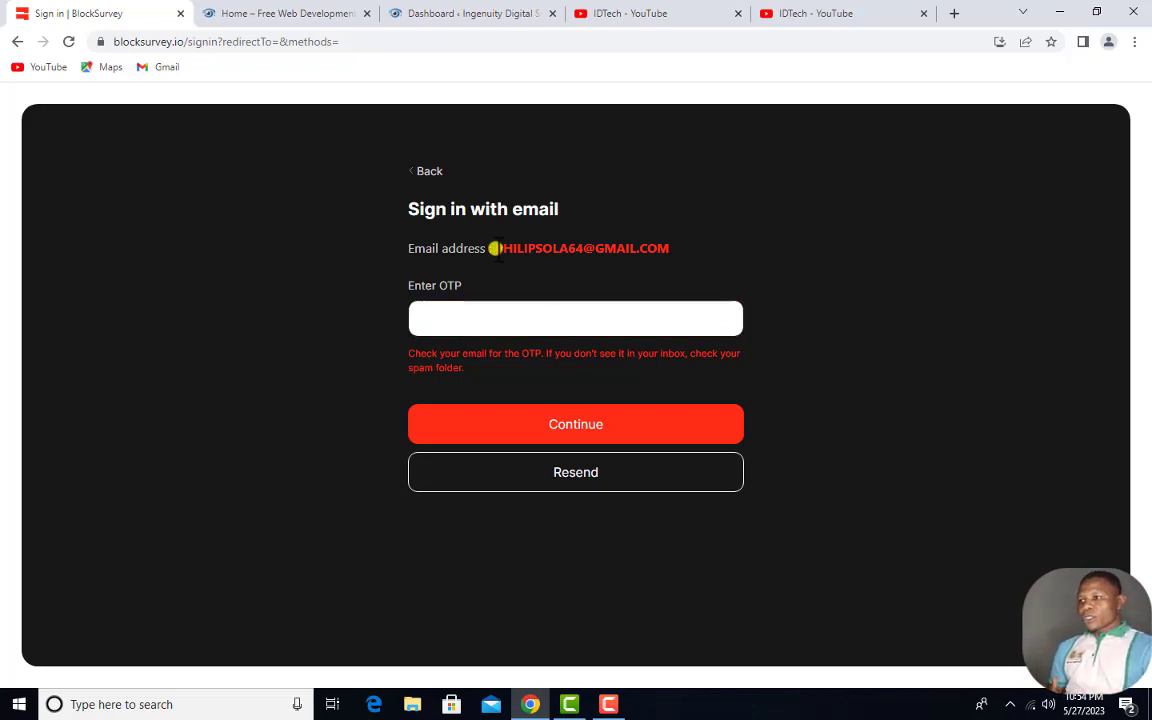
{"action": "left_click", "coordinate": [519, 311]}
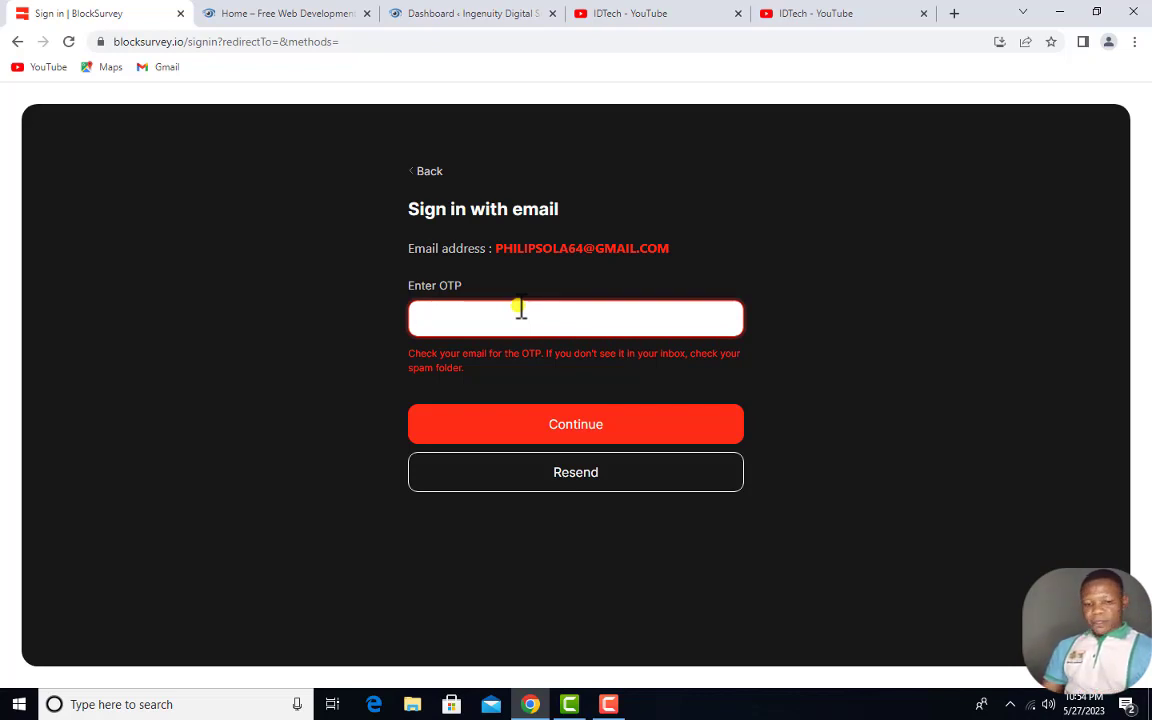
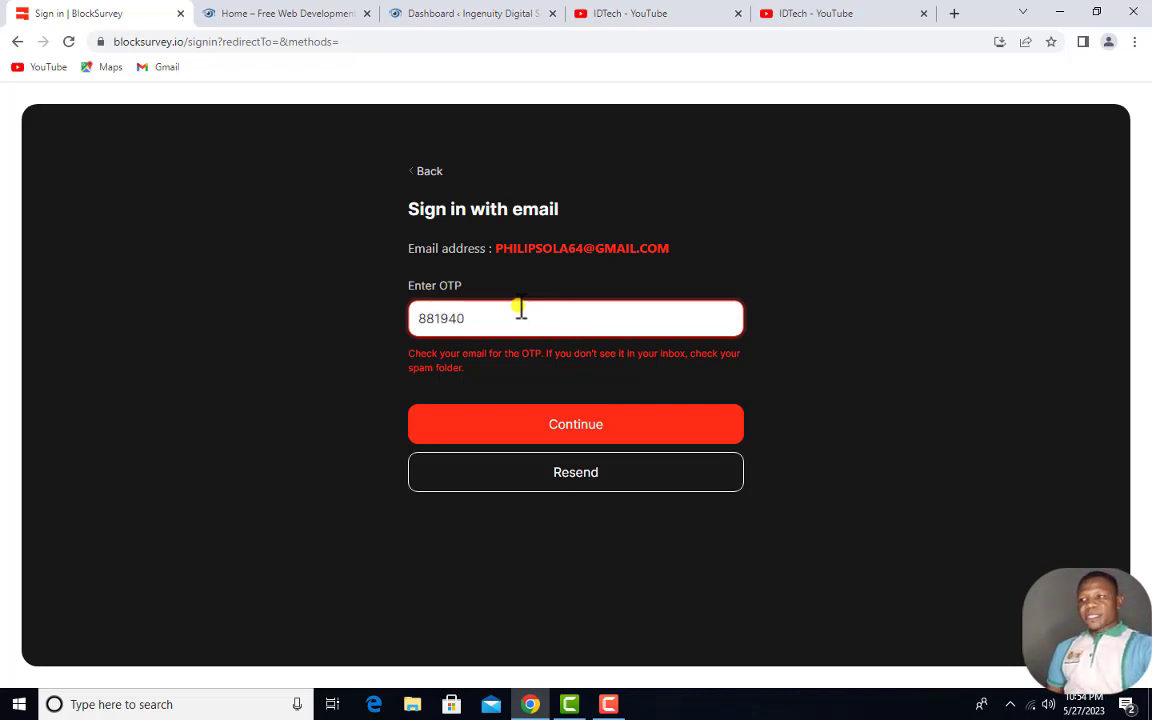
{"action": "left_click", "coordinate": [581, 430]}
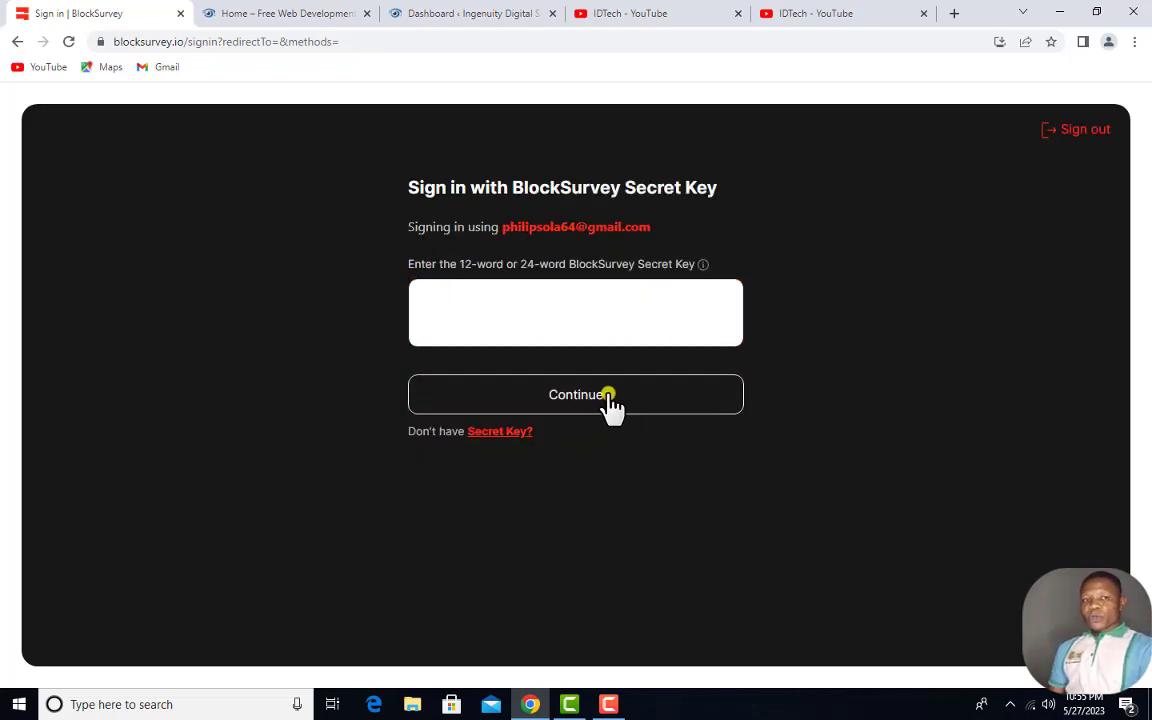
Copy the secret key from the 'BlockSurvey Secret Key' Notepad file and return to Chrome
{"action": "left_click", "coordinate": [600, 318]}
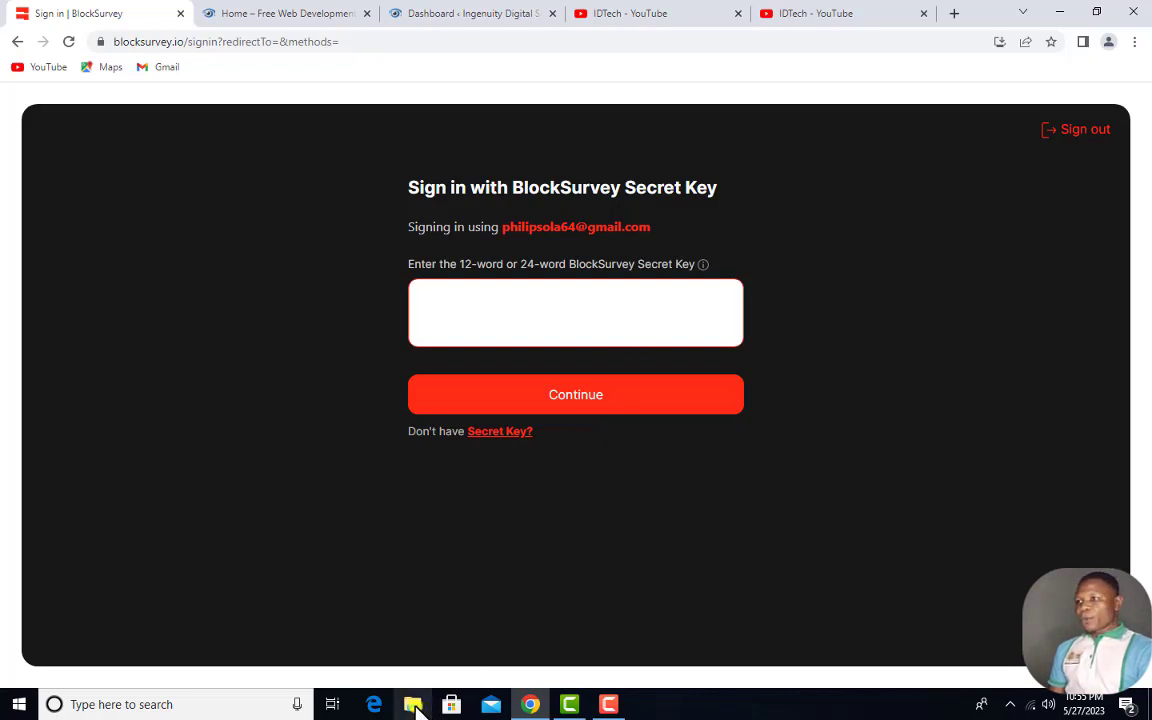
{"action": "left_click", "coordinate": [1060, 12]}
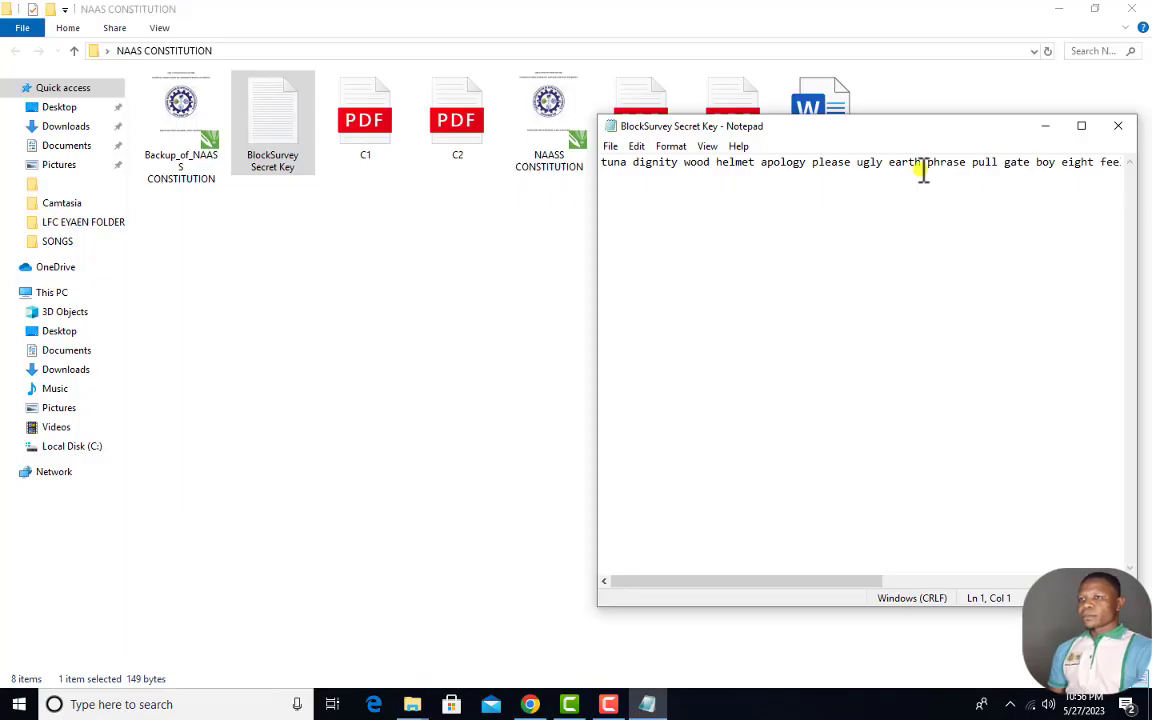
{"action": "left_click_drag", "start_coordinate": [889, 162], "coordinate": [930, 162]}
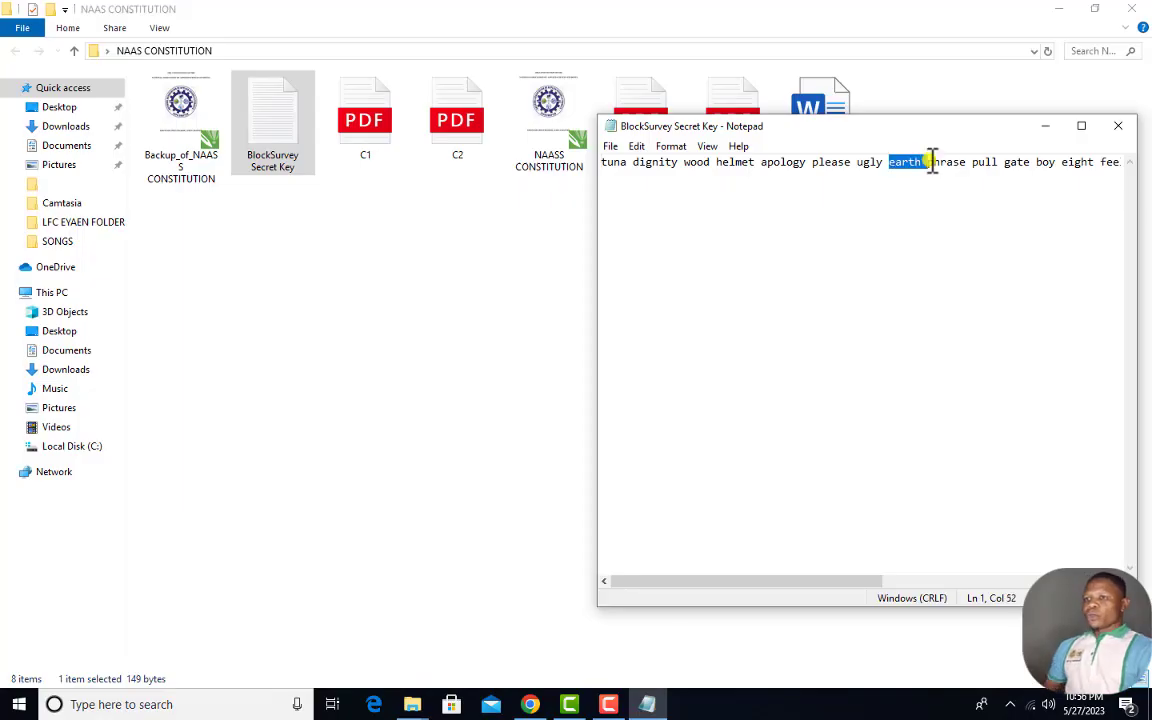
{"action": "key", "text": "ctrl+a"}
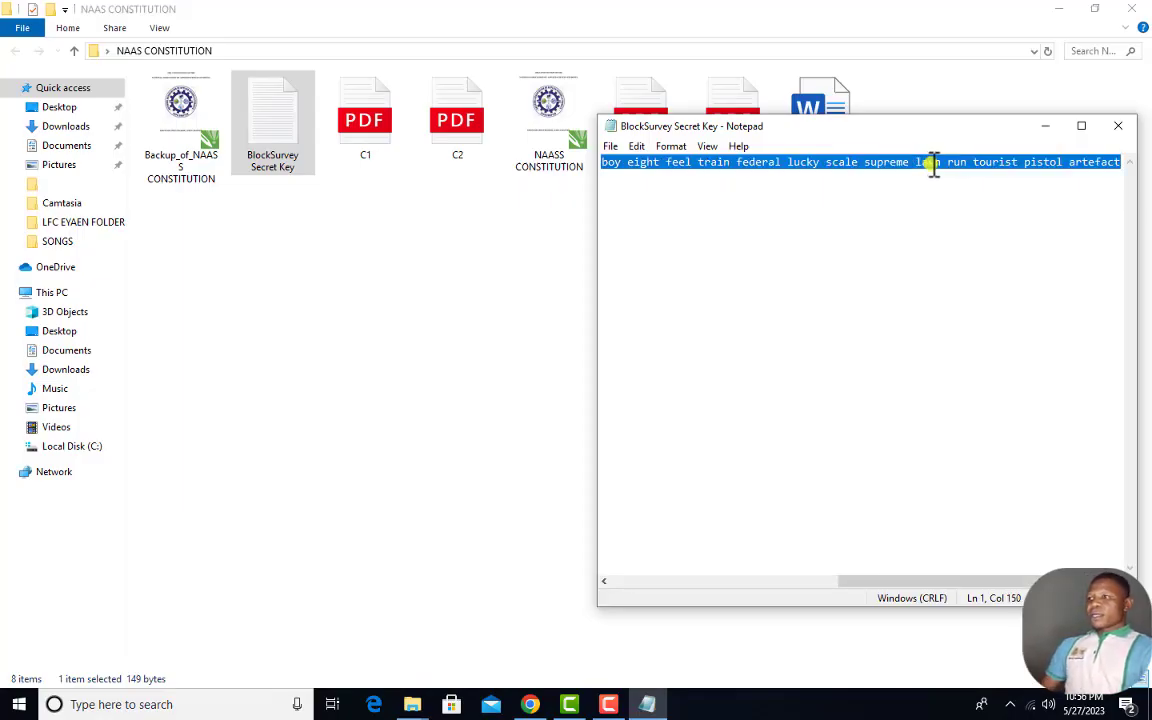
{"action": "left_click", "coordinate": [528, 702]}
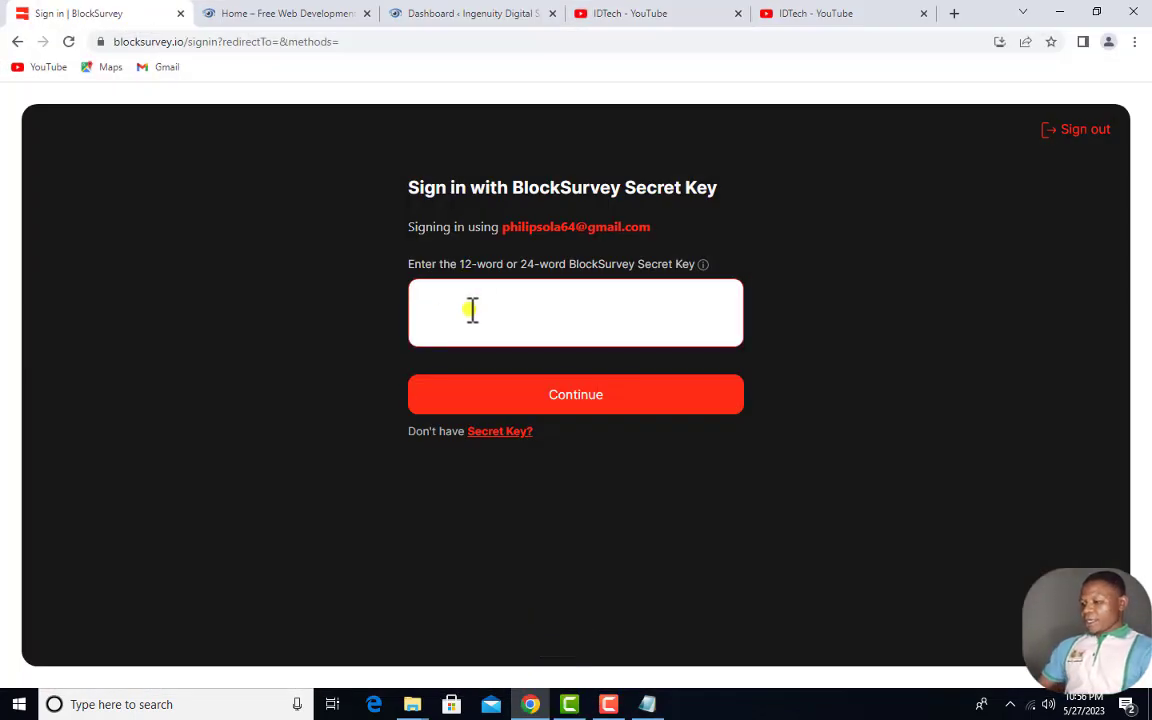
Paste the secret key and continue to the My Items dashboard
{"action": "key", "text": "ctrl+v"}
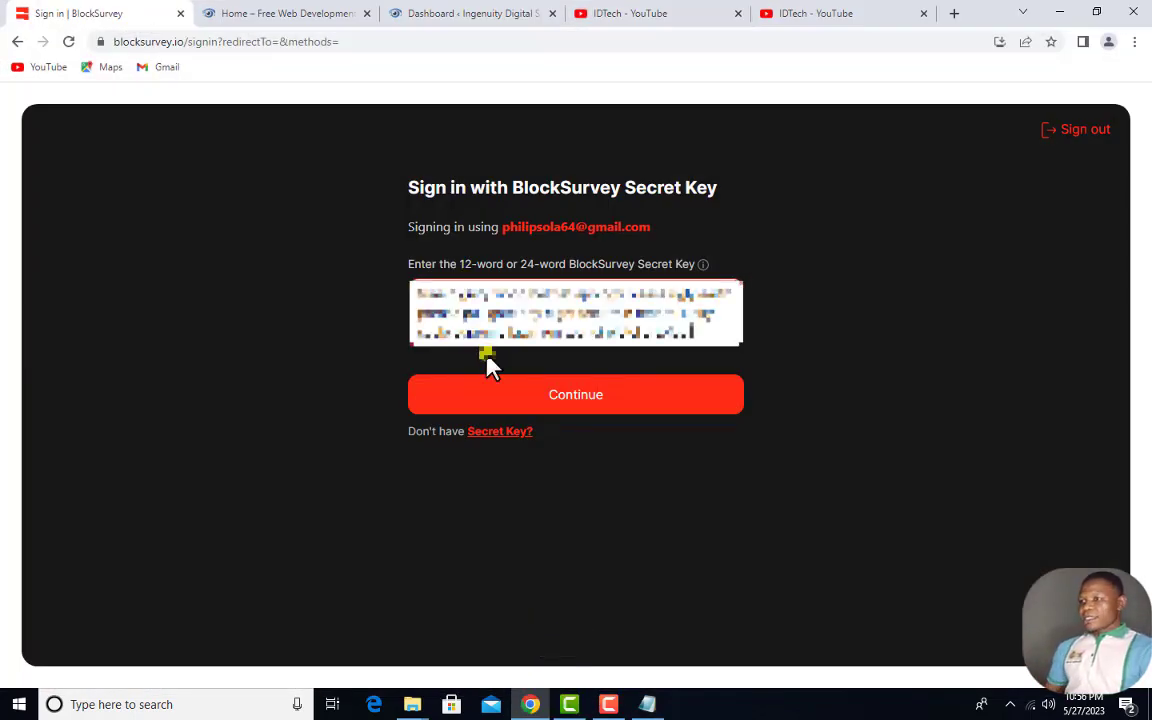
{"action": "left_click", "coordinate": [553, 396]}
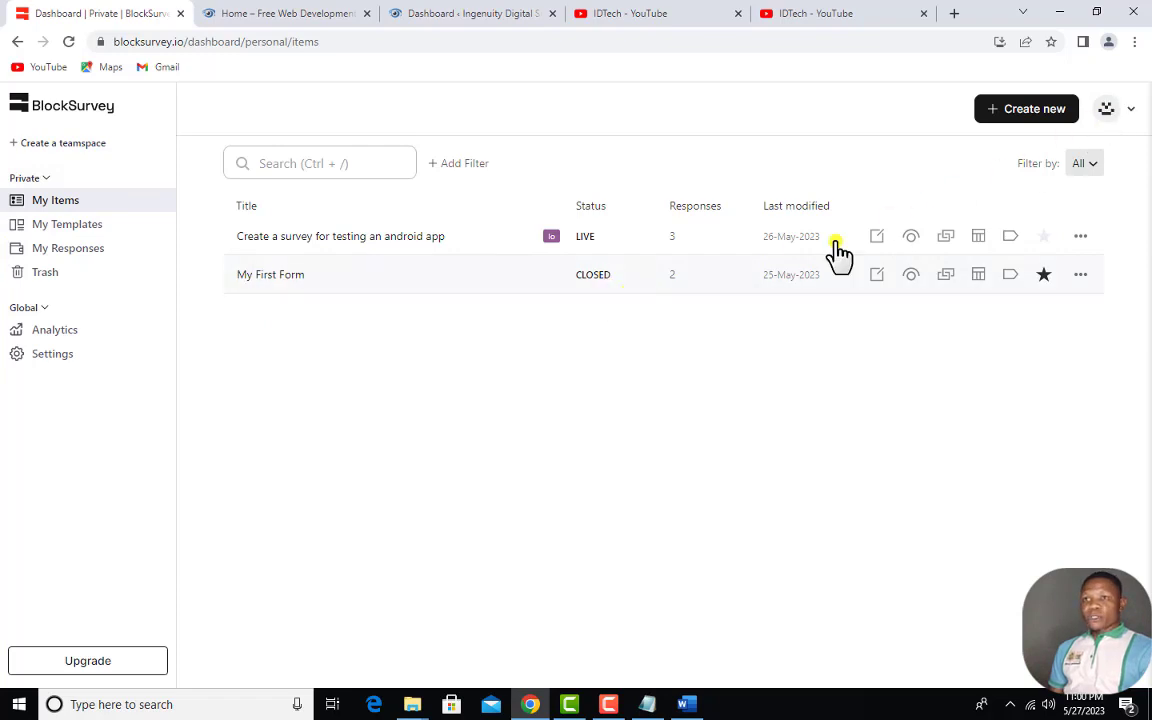
Choose Add Idea from the account menu to open the roadmap ideas page
{"action": "left_click", "coordinate": [1124, 110]}
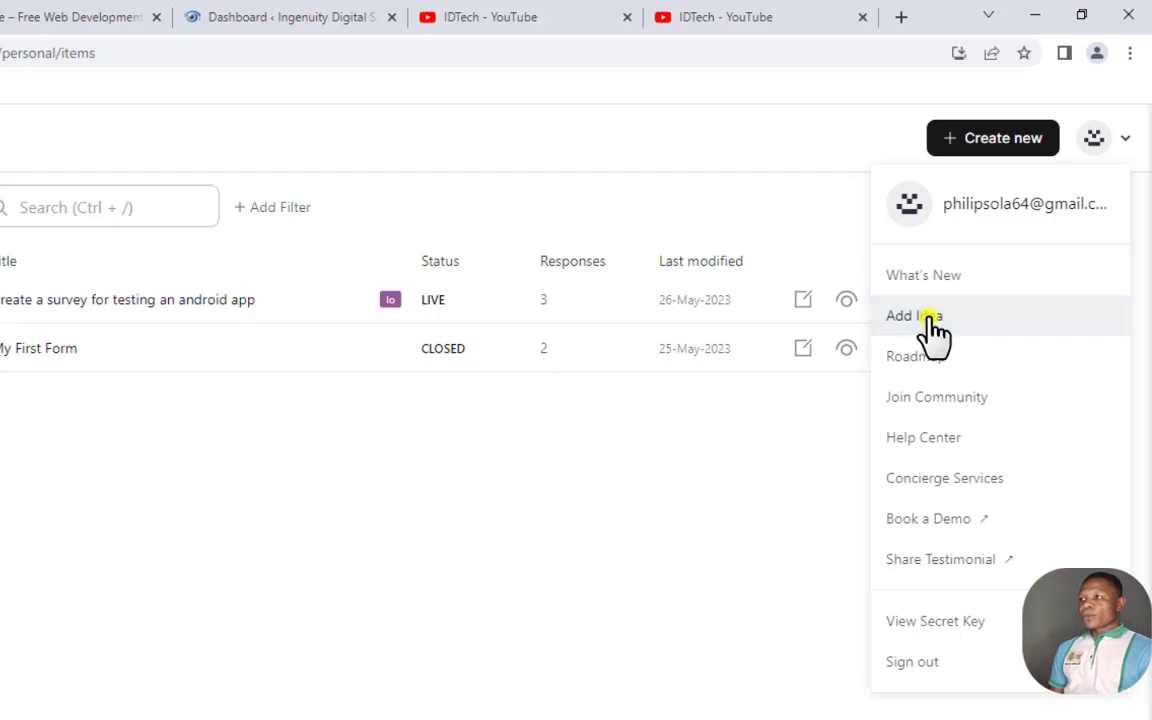
{"action": "left_click", "coordinate": [929, 318]}
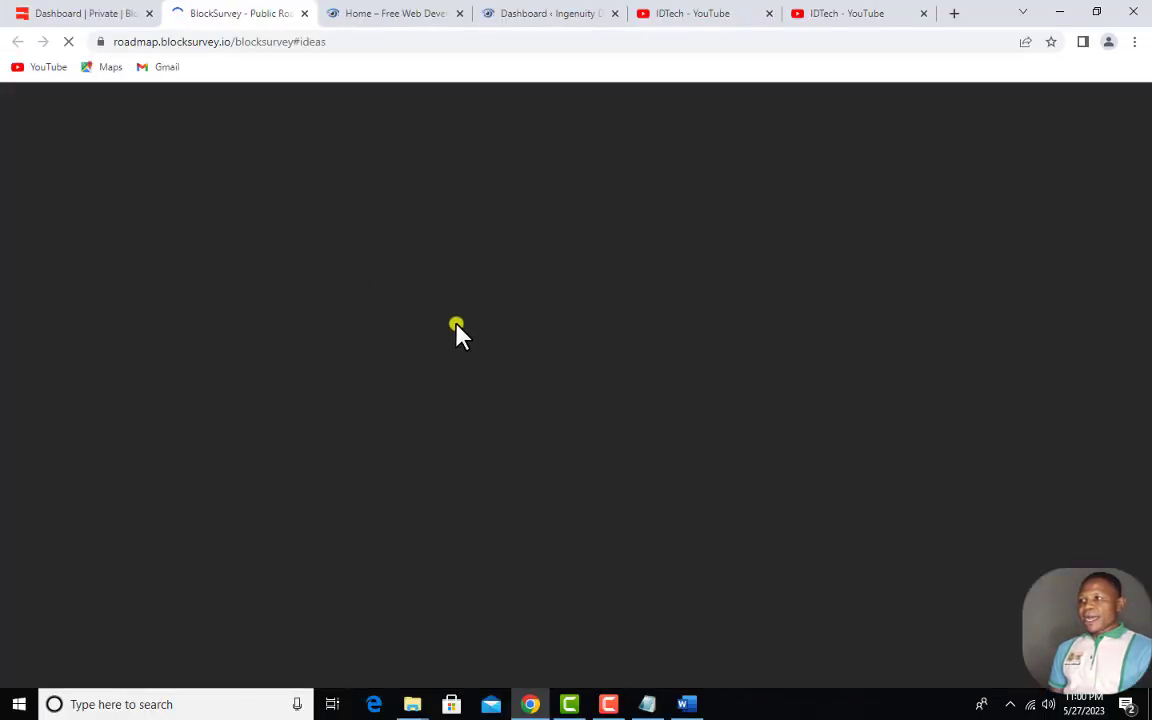
Return to the 'Dashboard | Private' tab
{"action": "left_click", "coordinate": [72, 13]}
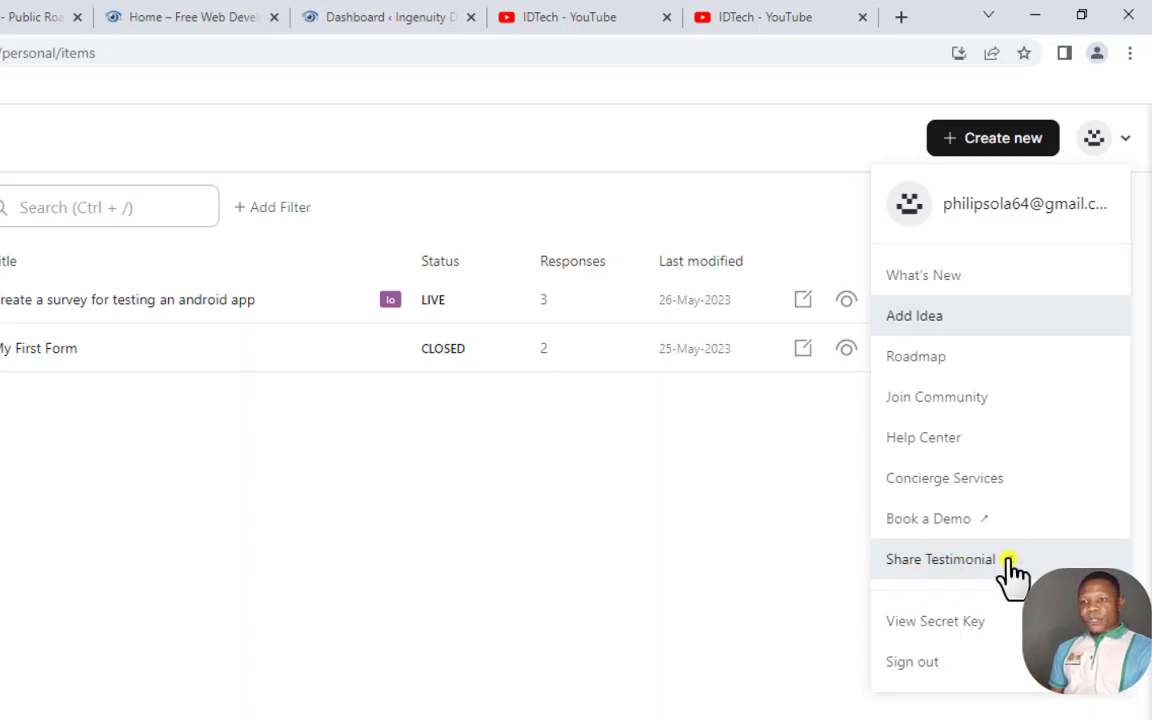
Reveal the account's secret key, copy it to the clipboard, and close the dialog
{"action": "left_click", "coordinate": [958, 623]}
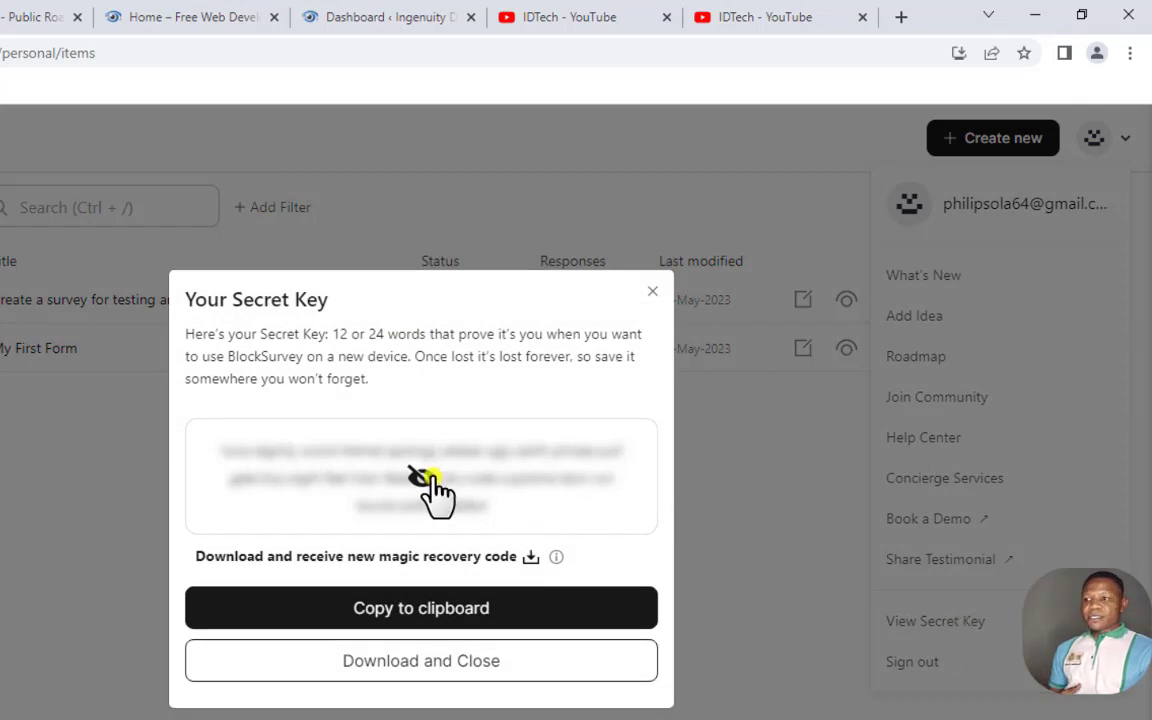
{"action": "left_click", "coordinate": [434, 478]}
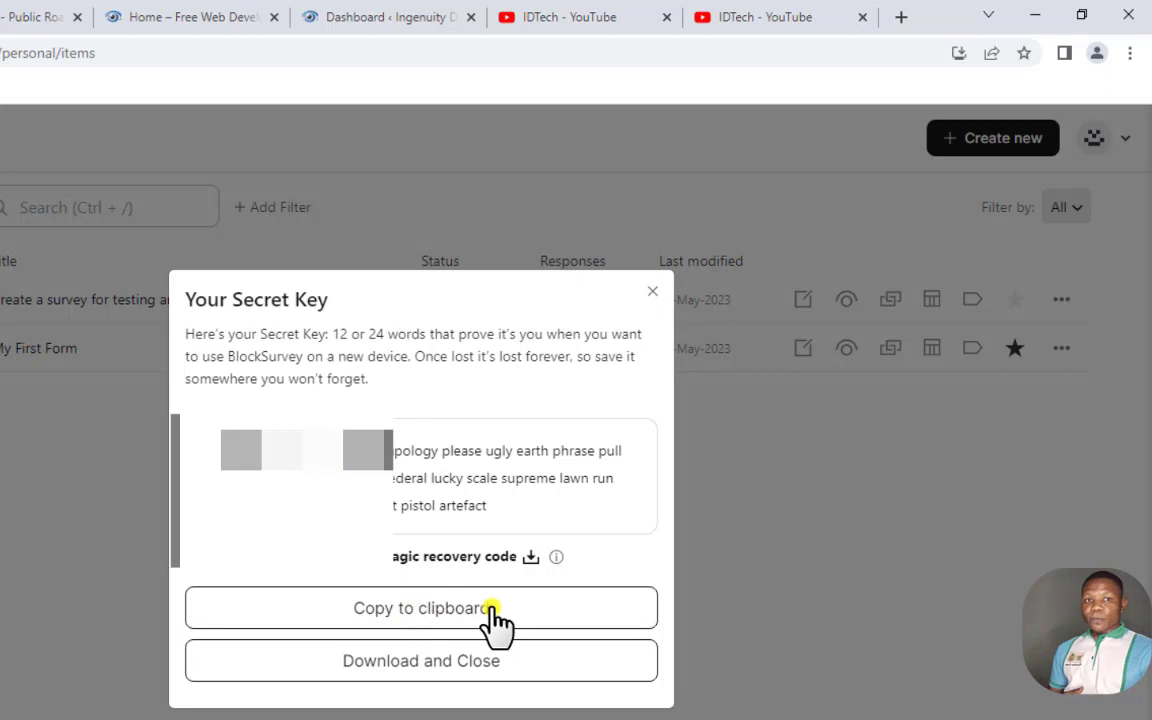
{"action": "left_click", "coordinate": [493, 612]}
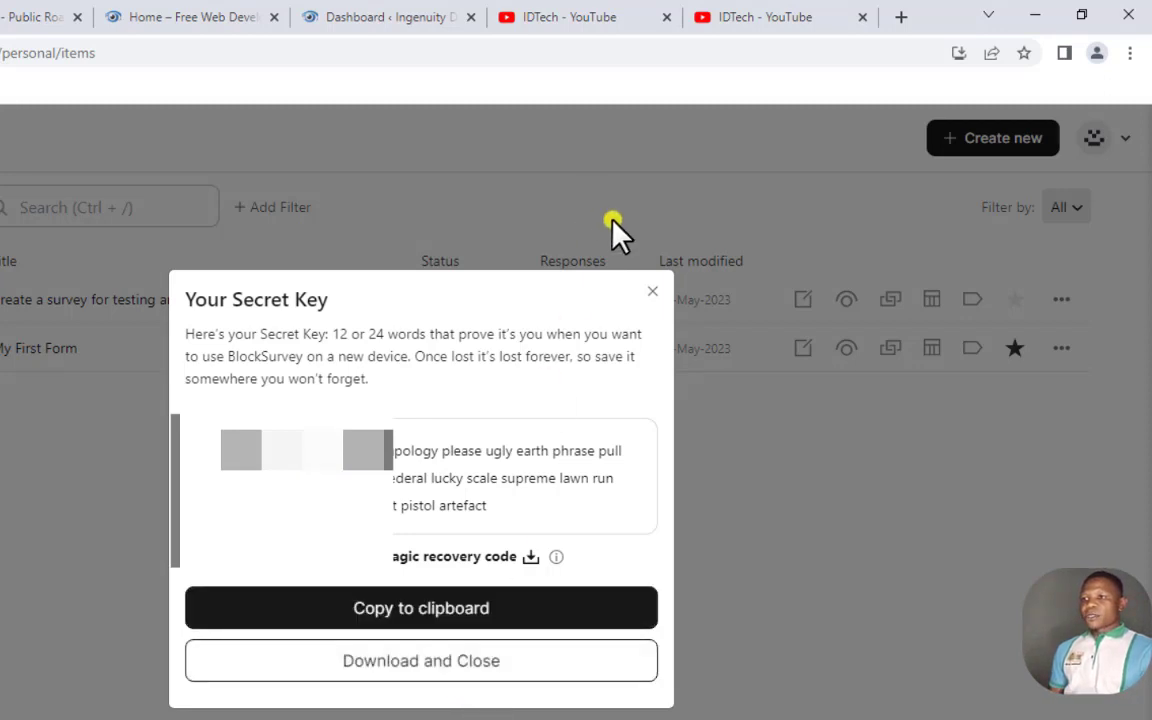
{"action": "left_click", "coordinate": [652, 292]}
{"action": "left_click", "coordinate": [1104, 146]}
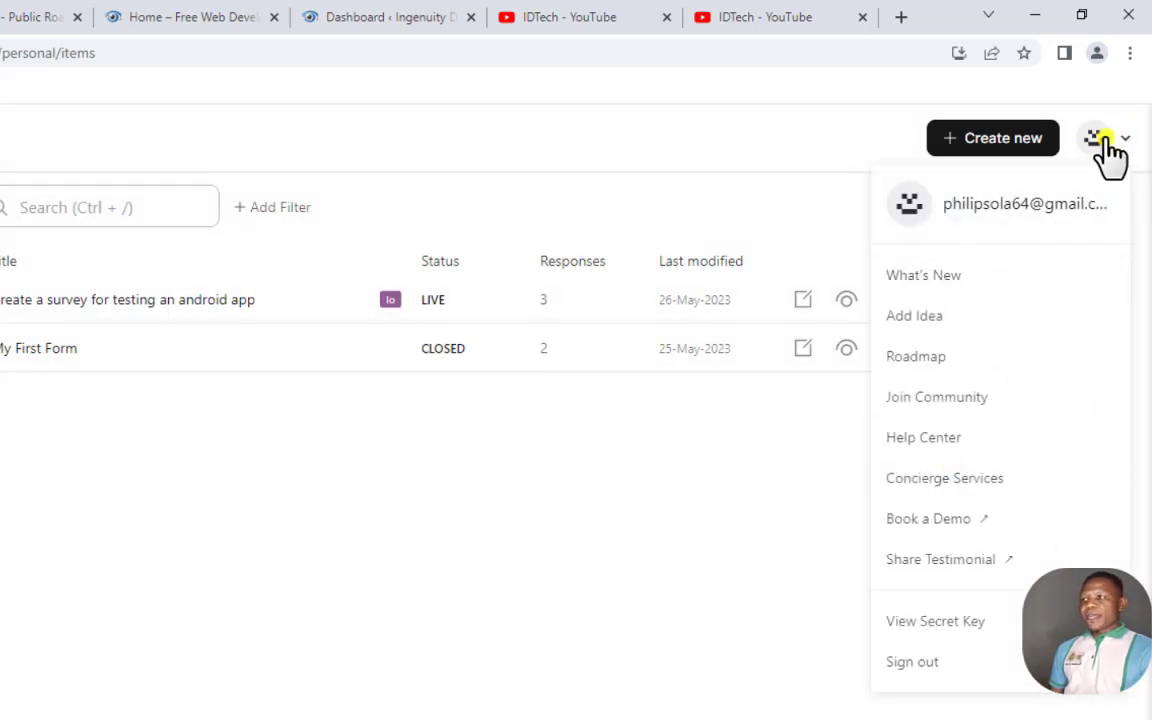
{"action": "left_click", "coordinate": [798, 120]}
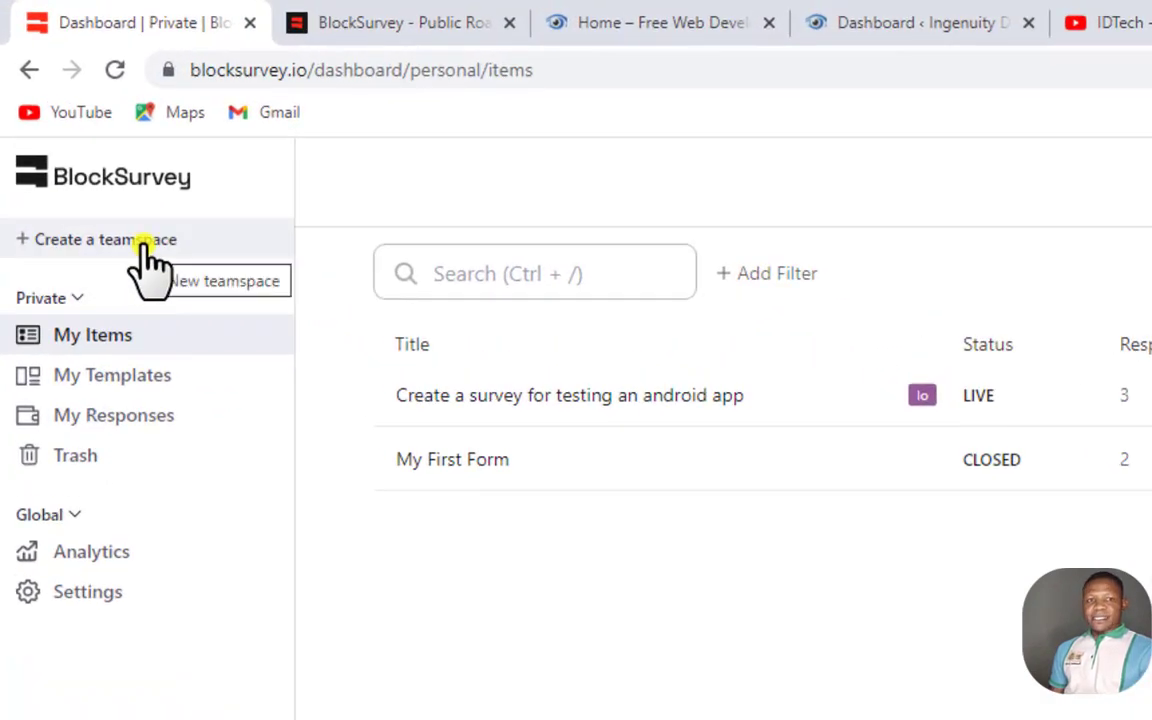
Create a teamspace named 'My First Team'
{"action": "left_click", "coordinate": [145, 245]}
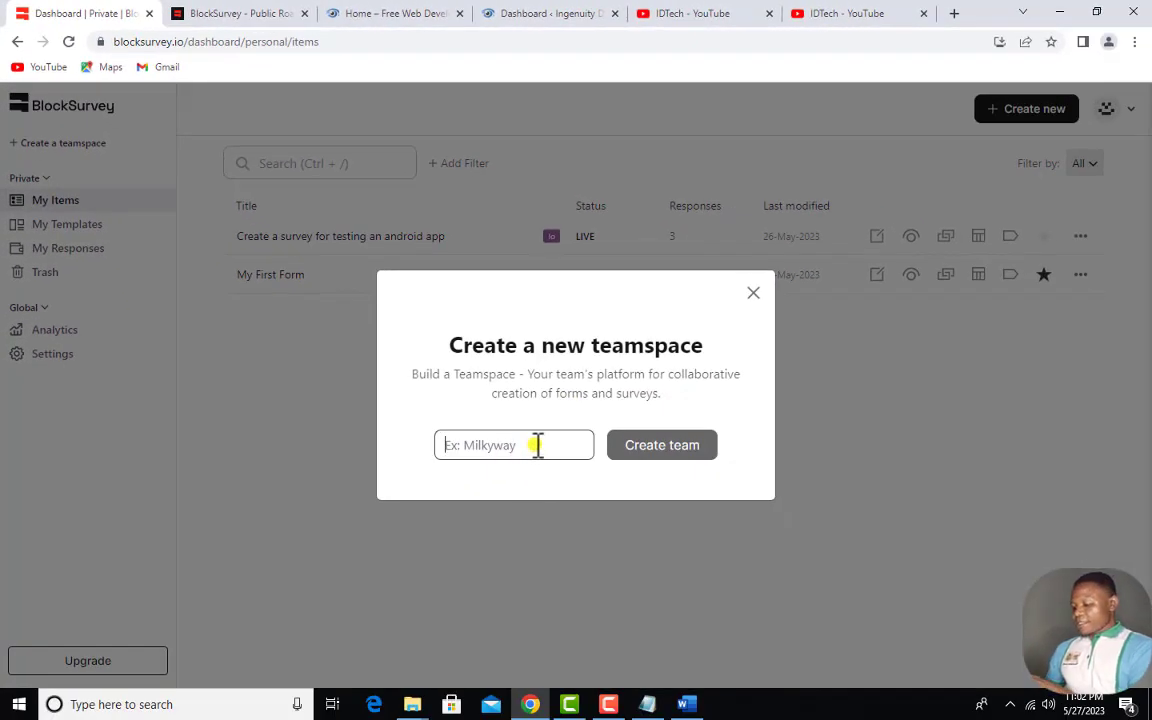
{"action": "type", "text": "My First Tea"}
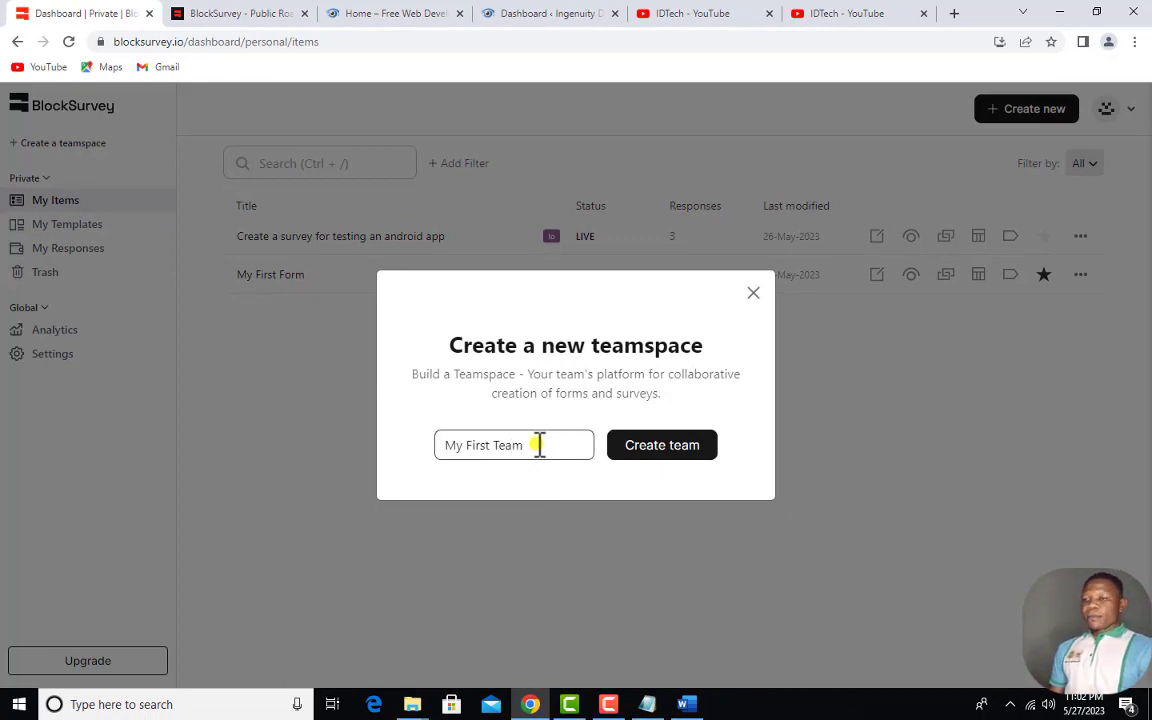
{"action": "type", "text": "m"}
{"action": "left_click", "coordinate": [686, 451]}
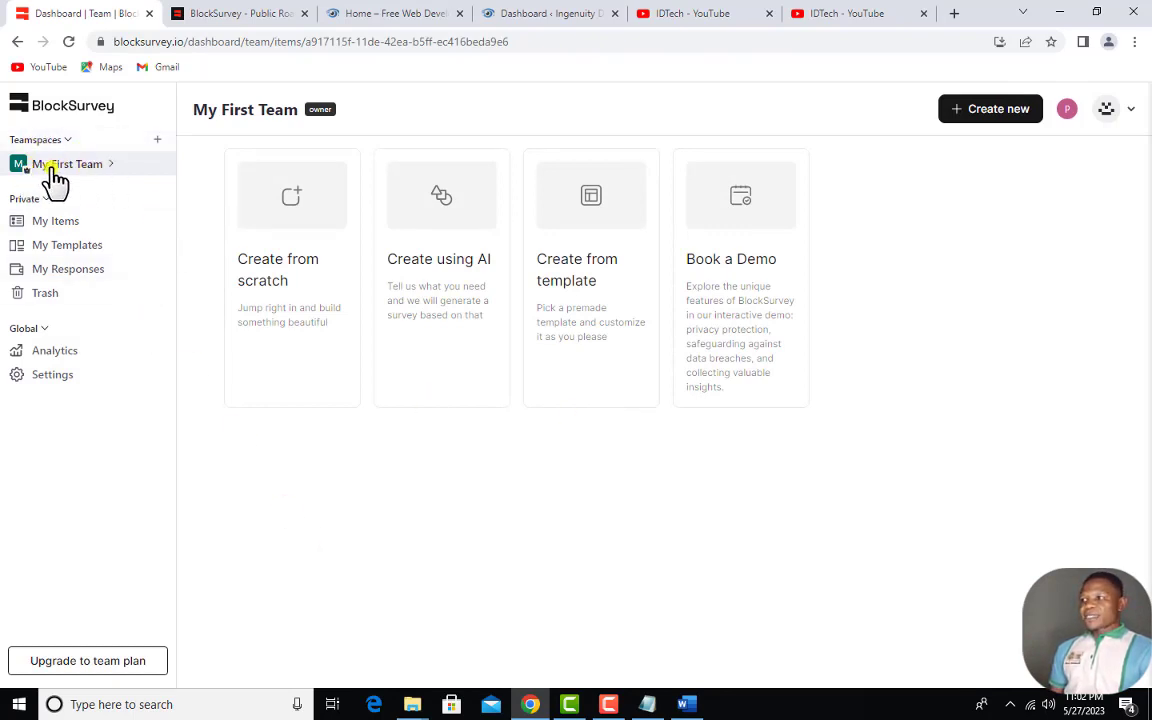
Expand My First Team in the sidebar and view its Team Templates, then its Trash
{"action": "left_click", "coordinate": [110, 164]}
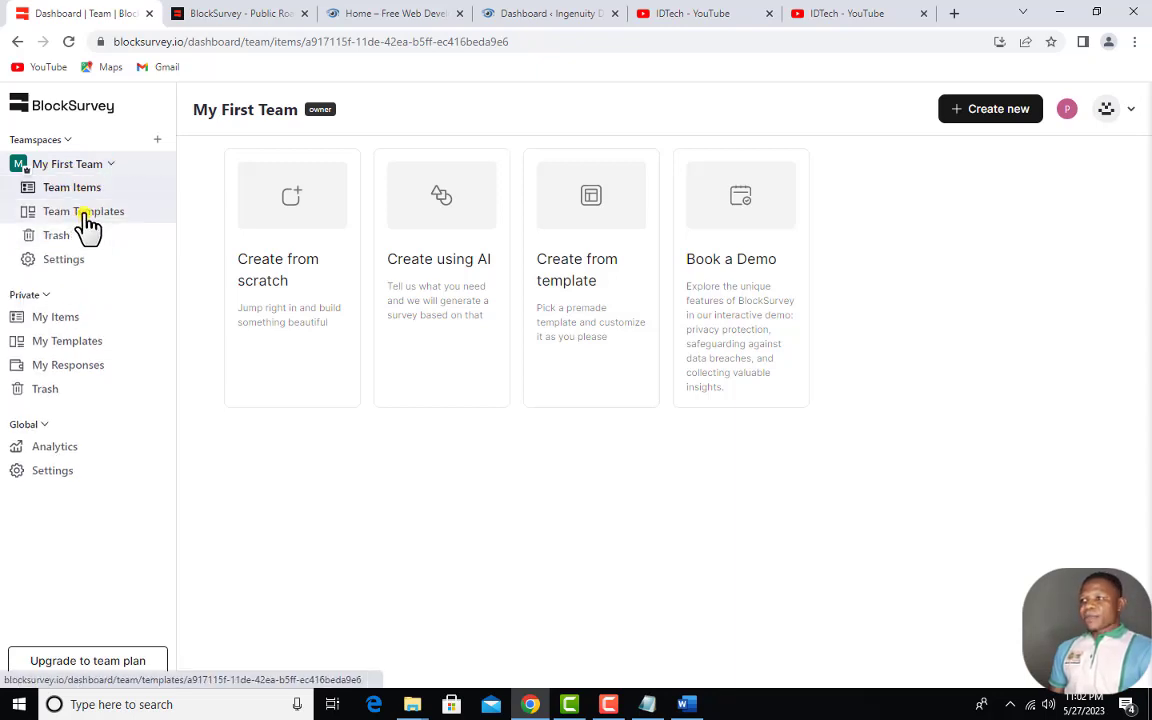
{"action": "left_click", "coordinate": [87, 220]}
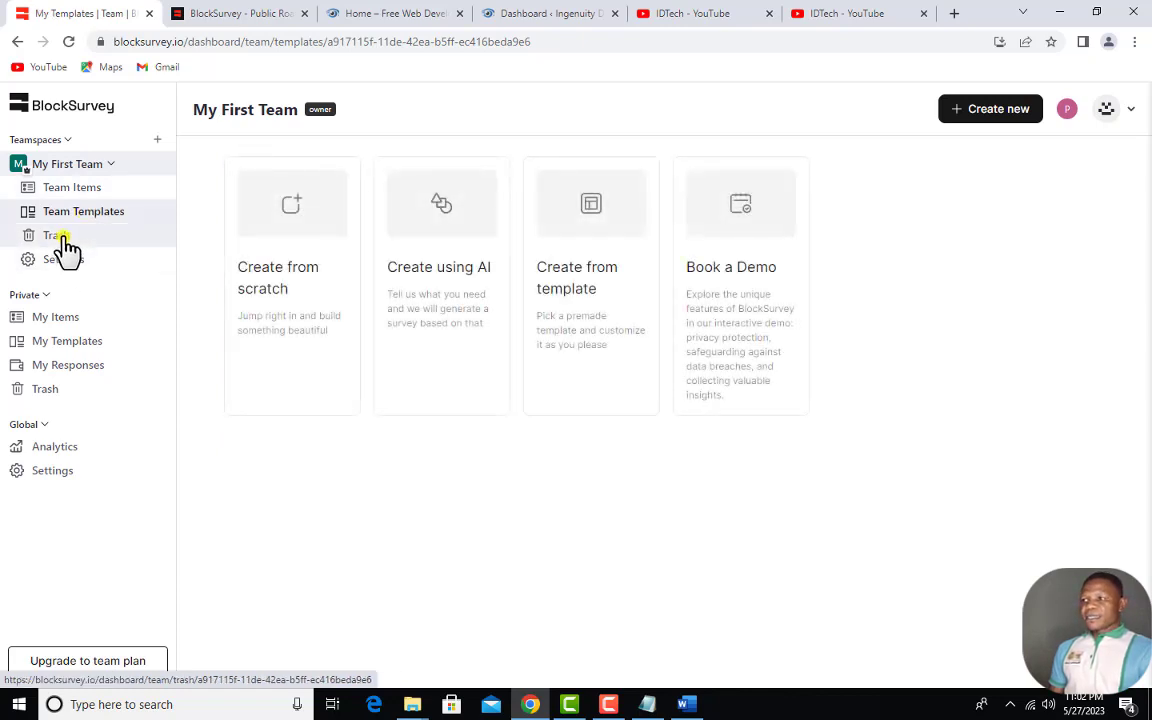
{"action": "left_click", "coordinate": [58, 238]}
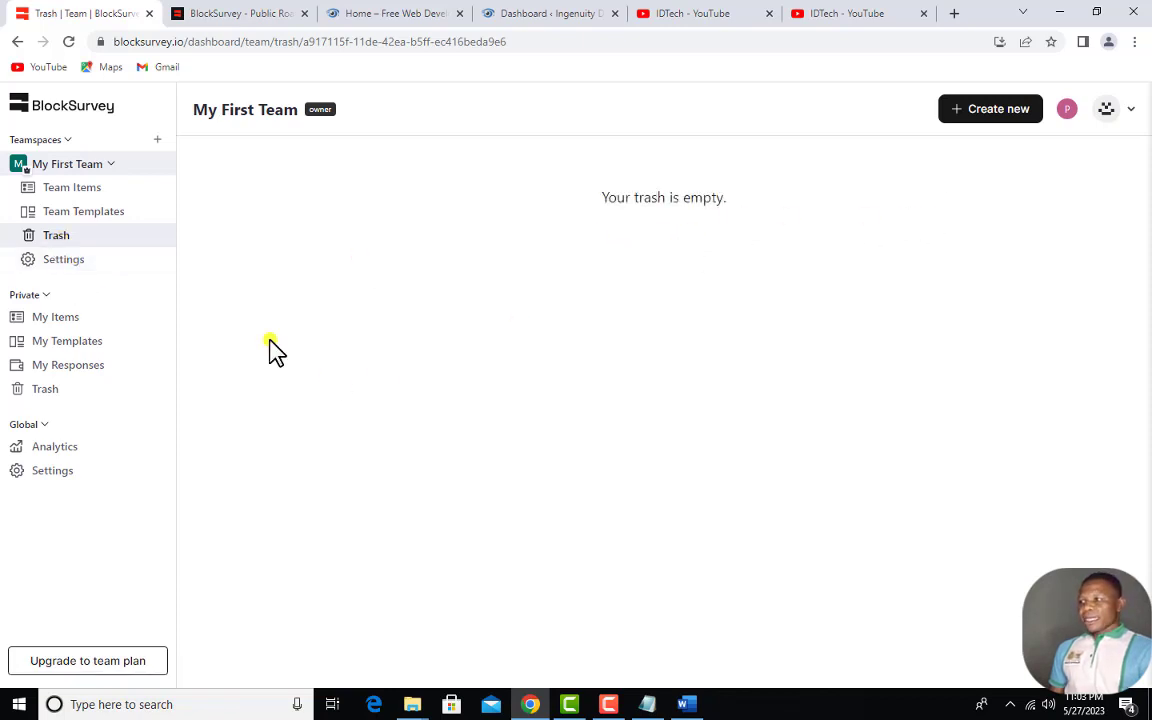
Open My First Team's Manage Team settings and inspect the invite name, e-mail and role fields
{"action": "left_click", "coordinate": [62, 262]}
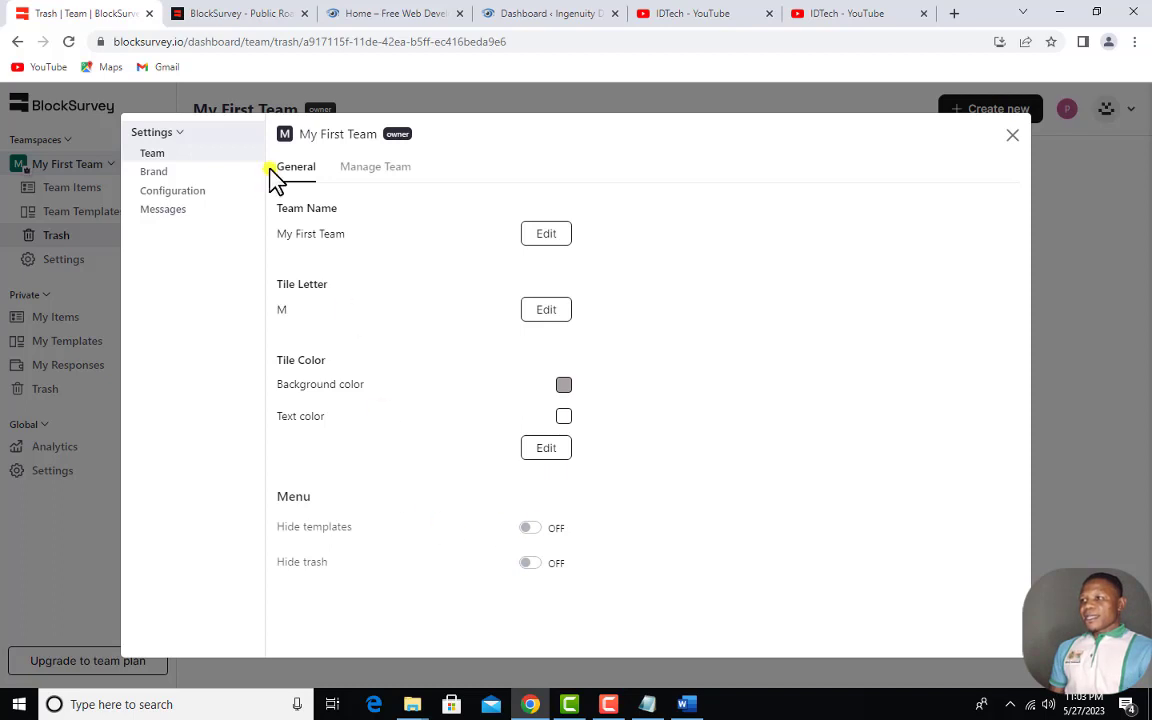
{"action": "left_click", "coordinate": [393, 170]}
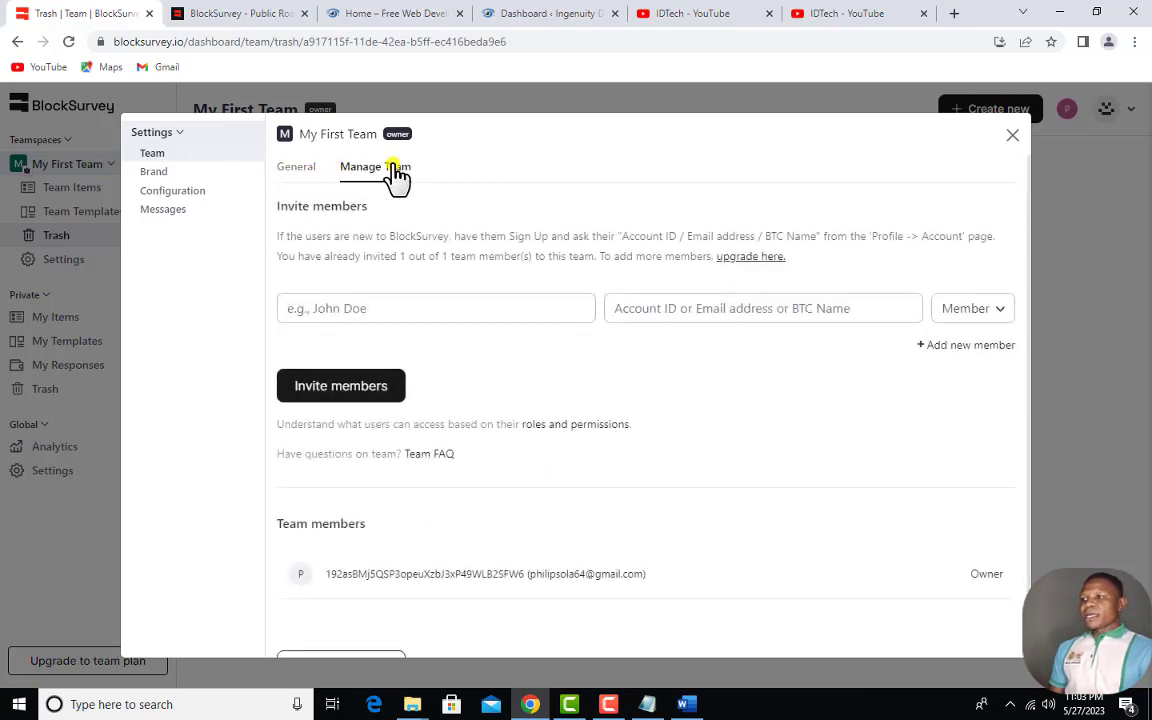
{"action": "left_click", "coordinate": [613, 318]}
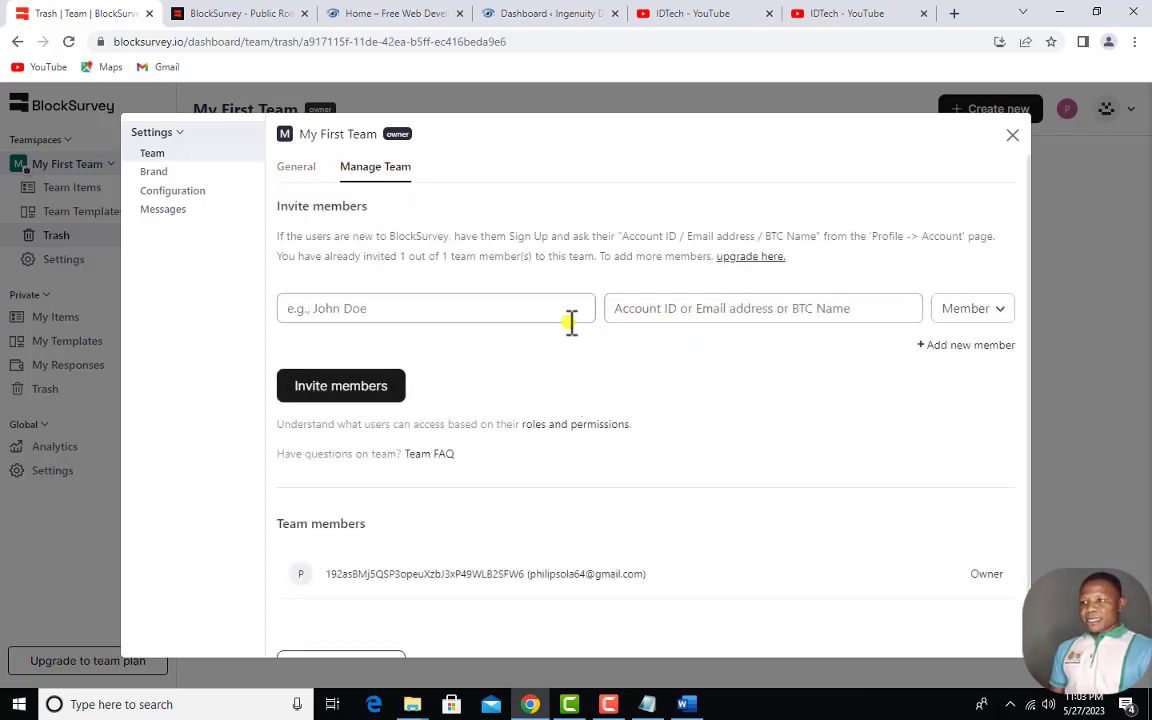
{"action": "left_click", "coordinate": [484, 315]}
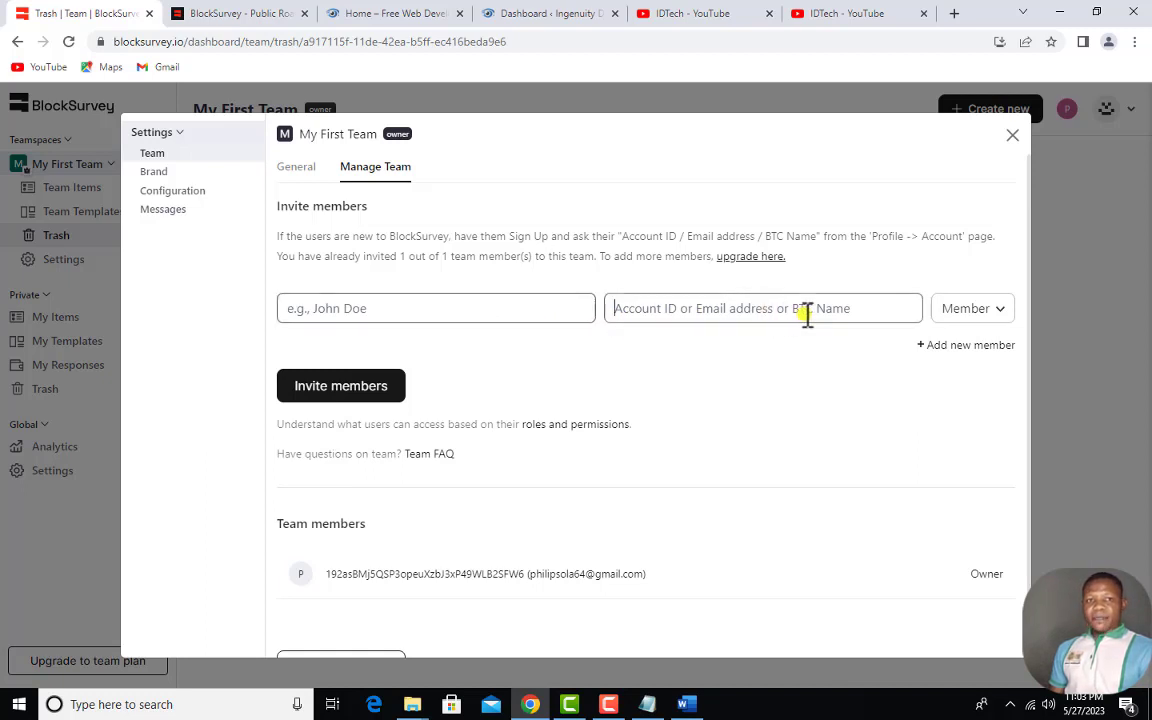
{"action": "left_click", "coordinate": [1000, 313]}
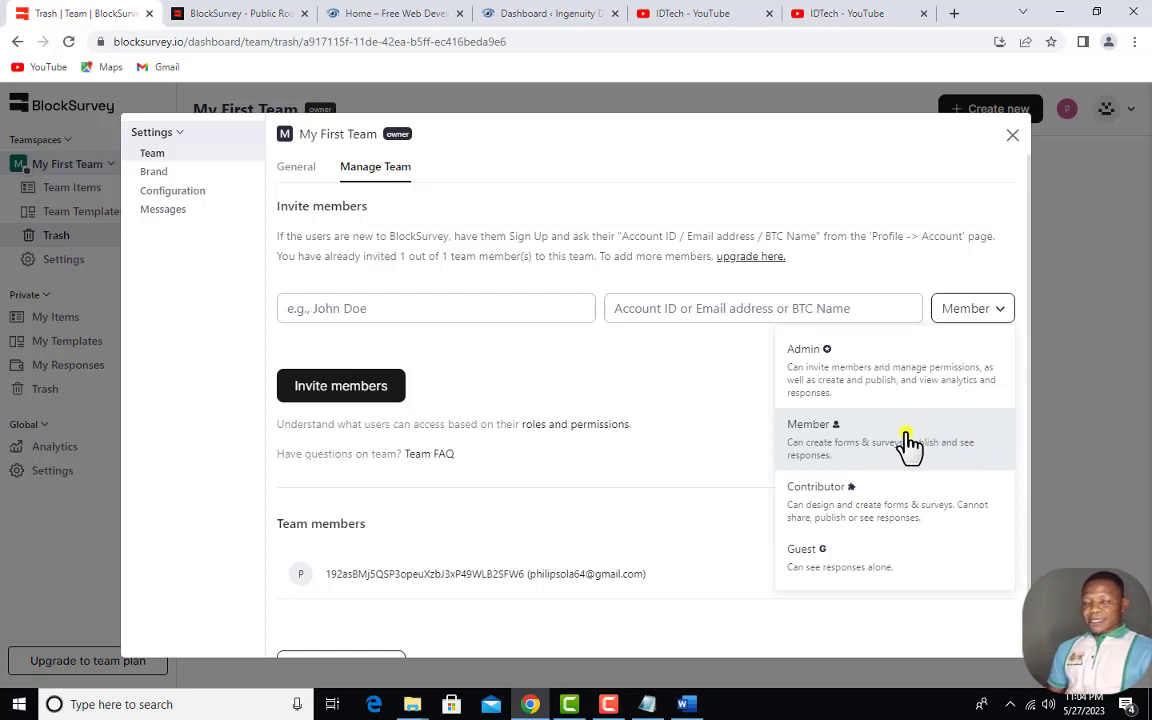
Scroll down to Team members, where the Owner is the only member
{"action": "left_click", "coordinate": [685, 405]}
{"action": "scroll", "coordinate": [782, 500], "scroll_direction": "down", "scroll_amount": 1}
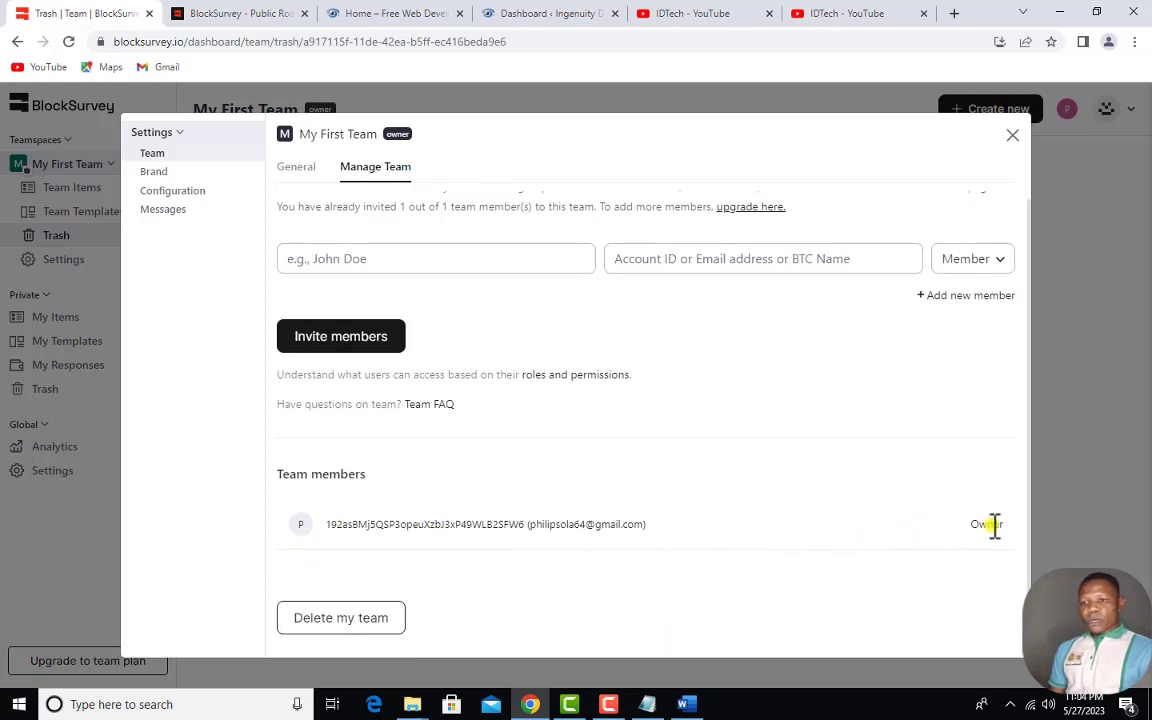
{"action": "left_click_drag", "start_coordinate": [951, 524], "coordinate": [1006, 532]}
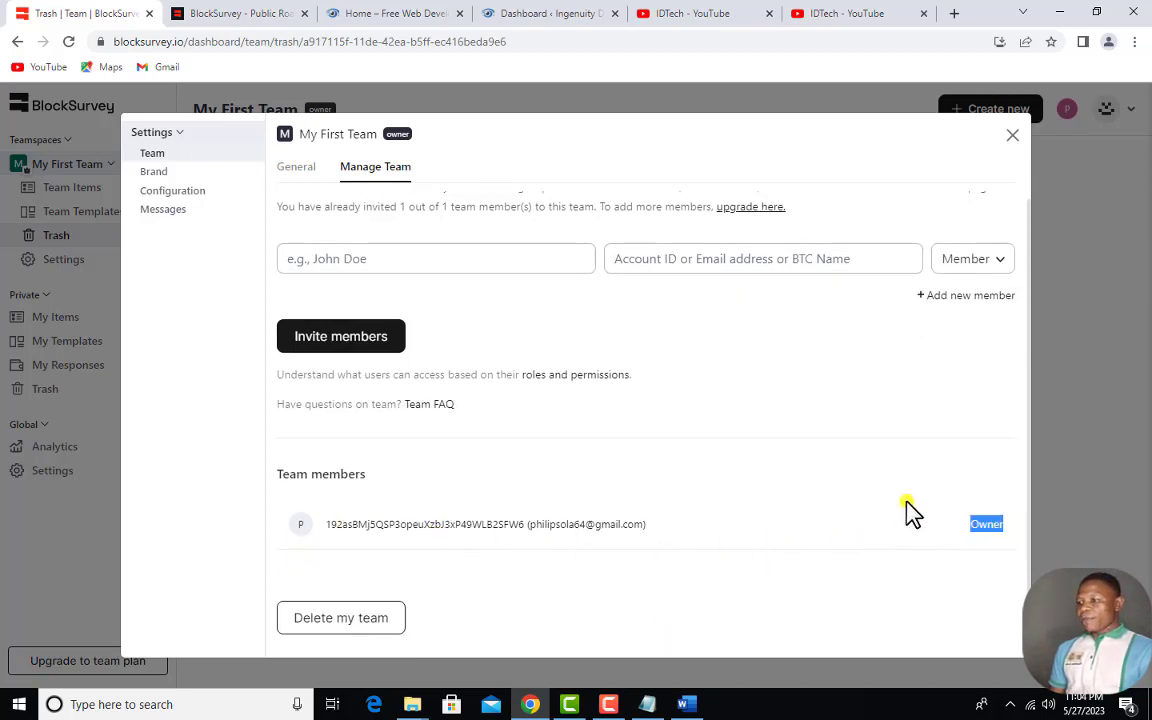
{"action": "left_click", "coordinate": [364, 617]}
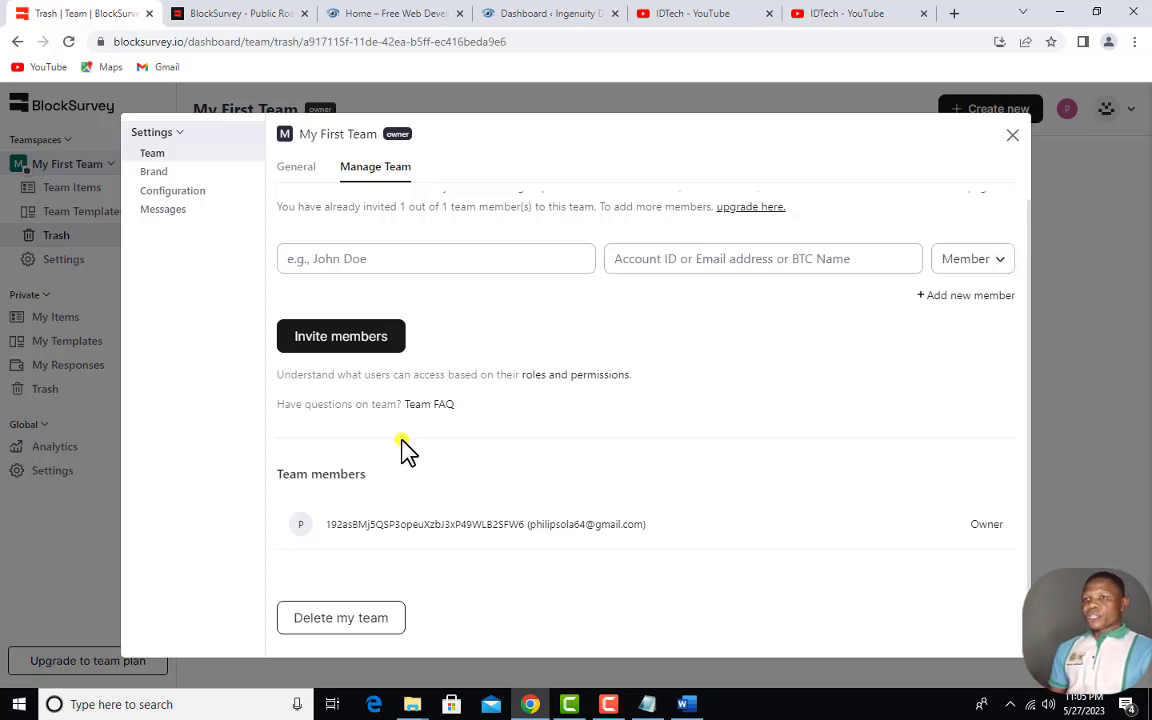
Close team settings, collapse the team, and browse My Items, My Templates, My Responses, Trash and Analytics
{"action": "left_click", "coordinate": [1012, 135]}
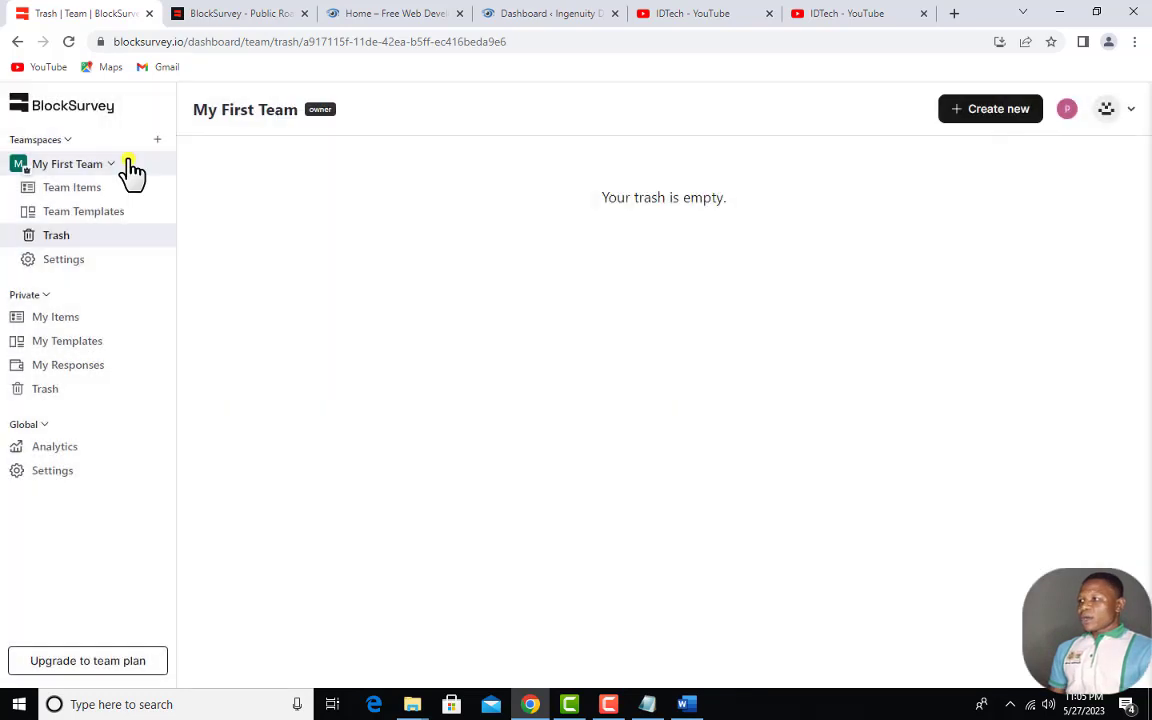
{"action": "left_click", "coordinate": [123, 165]}
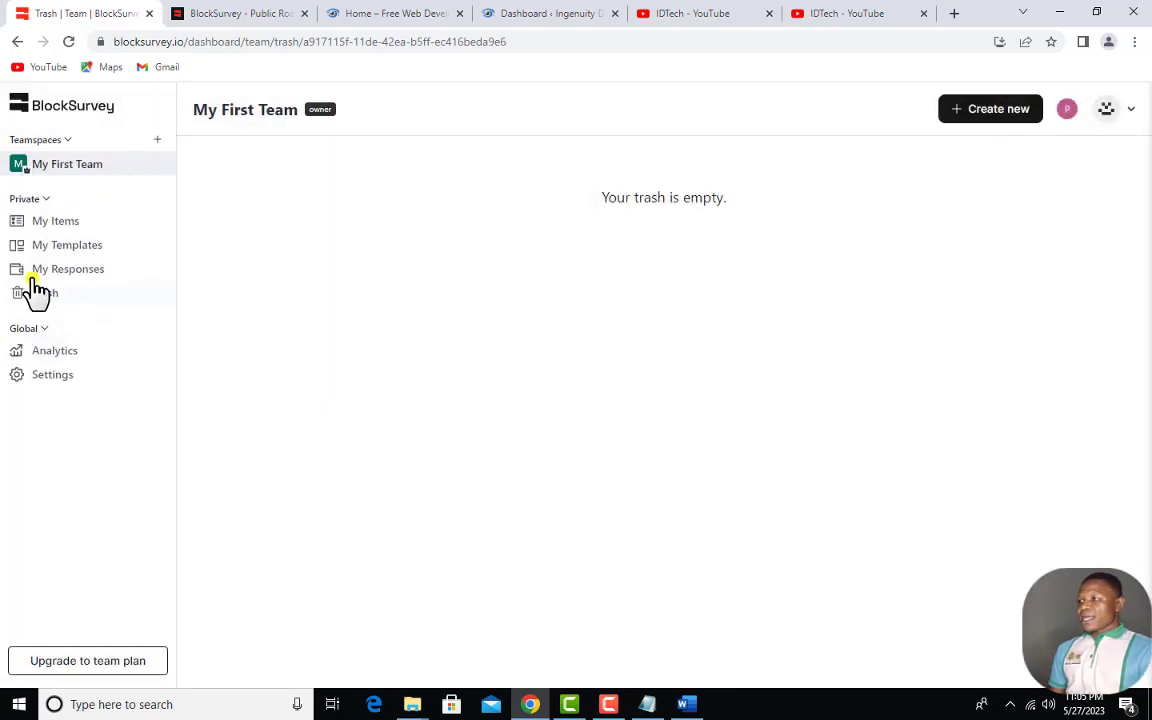
{"action": "left_click", "coordinate": [60, 225]}
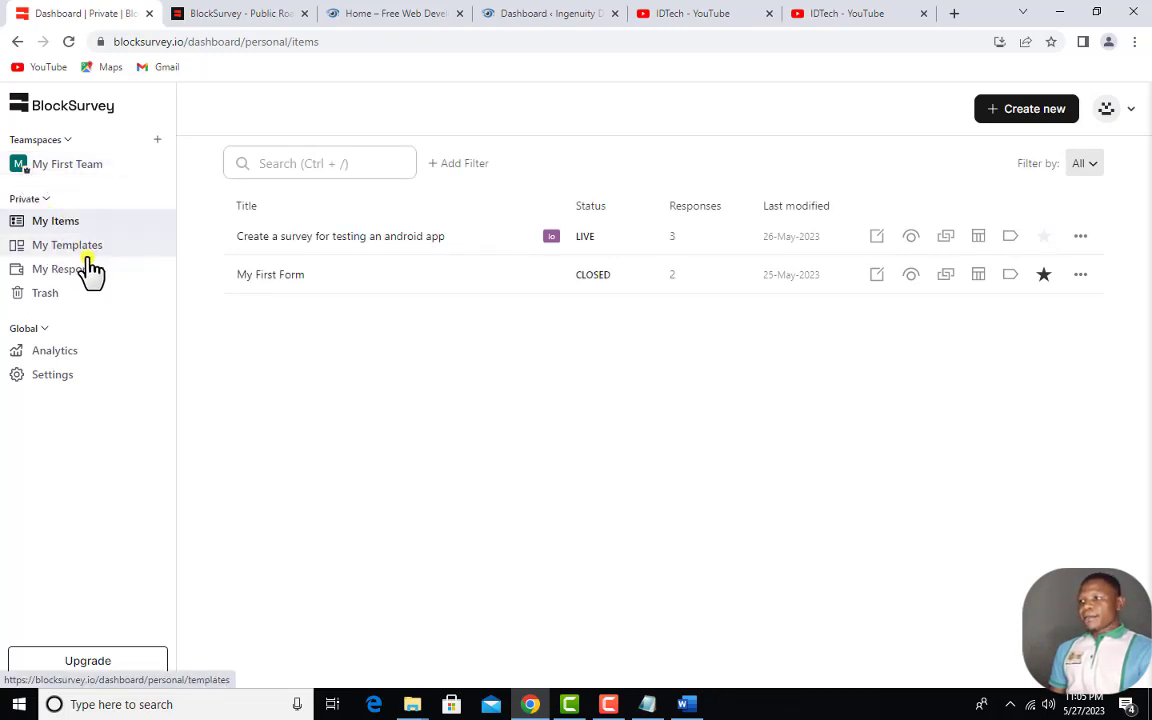
{"action": "left_click", "coordinate": [97, 250]}
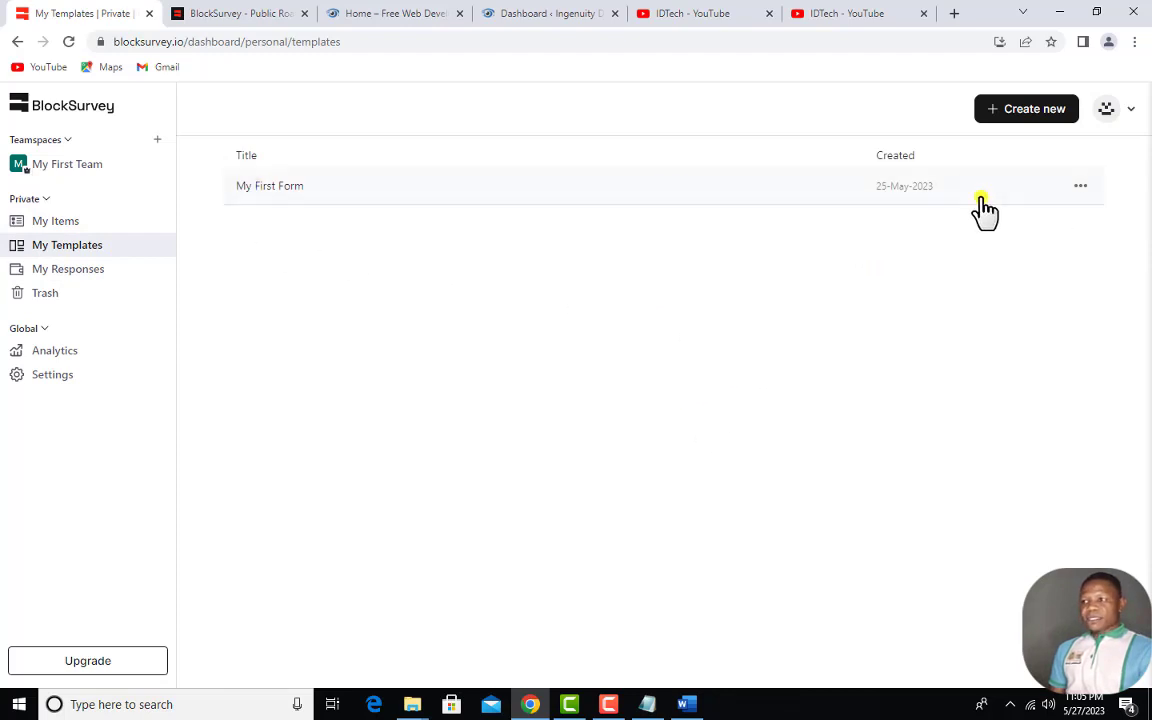
{"action": "left_click", "coordinate": [62, 272]}
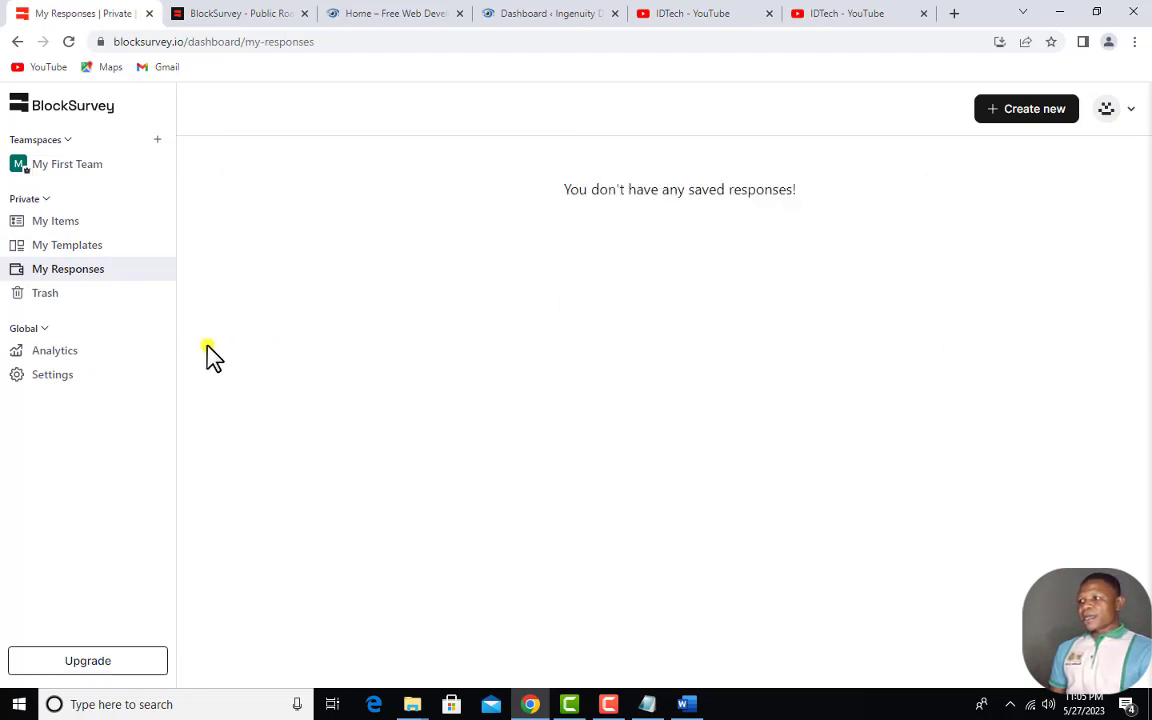
{"action": "left_click", "coordinate": [58, 296]}
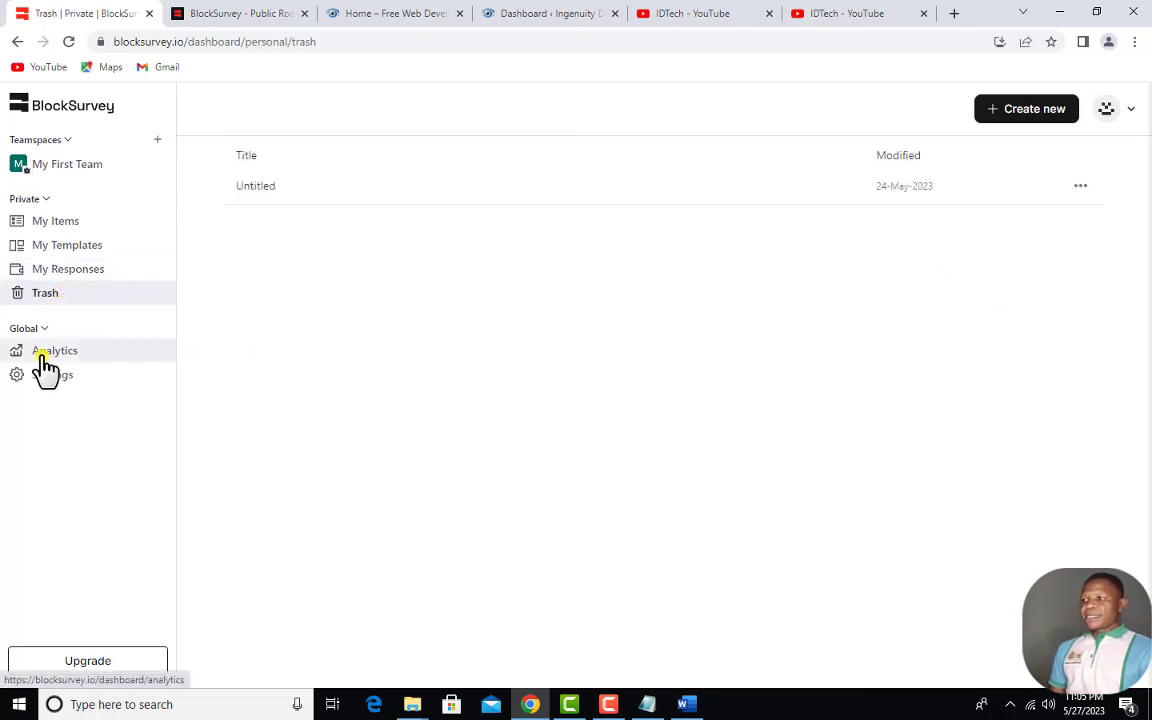
{"action": "left_click", "coordinate": [42, 358]}
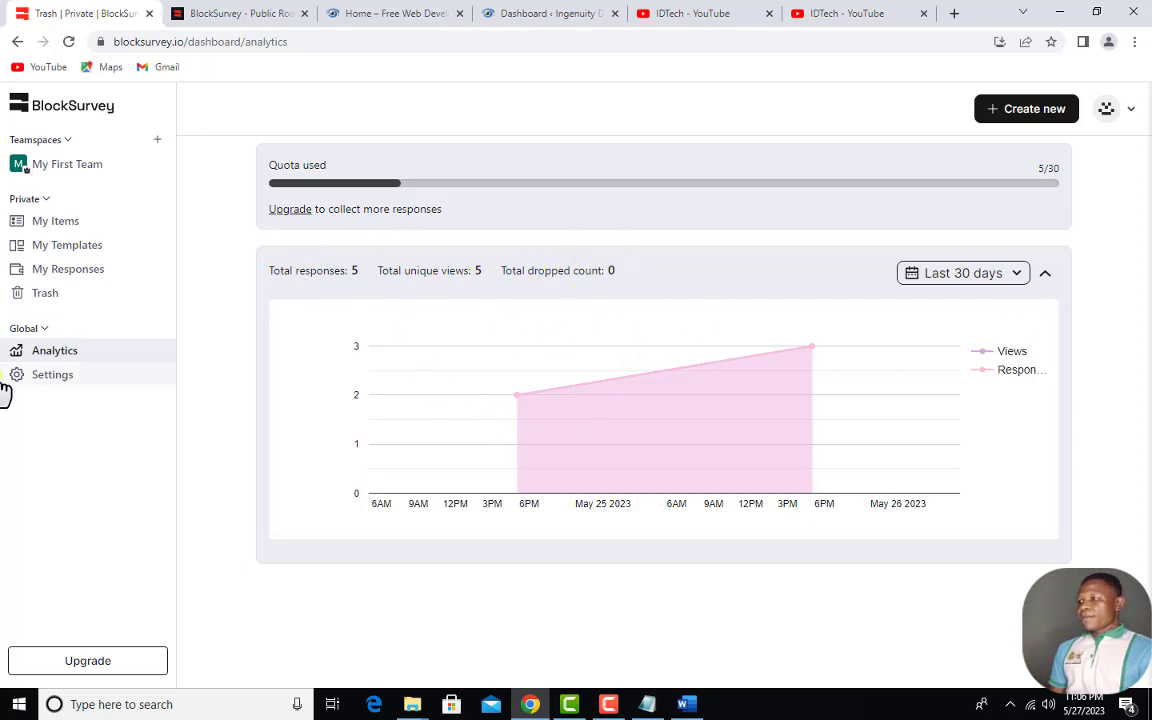
Review the organization's brand fonts, themes and custom domain settings
{"action": "left_click", "coordinate": [55, 380]}
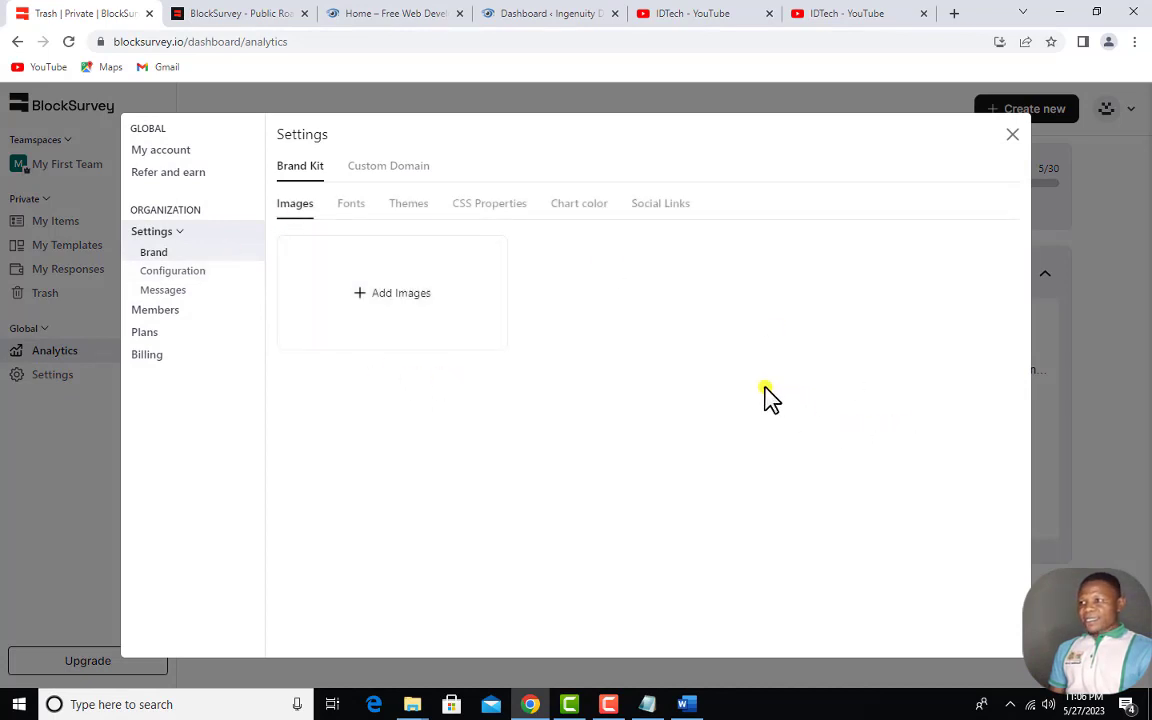
{"action": "left_click", "coordinate": [351, 205]}
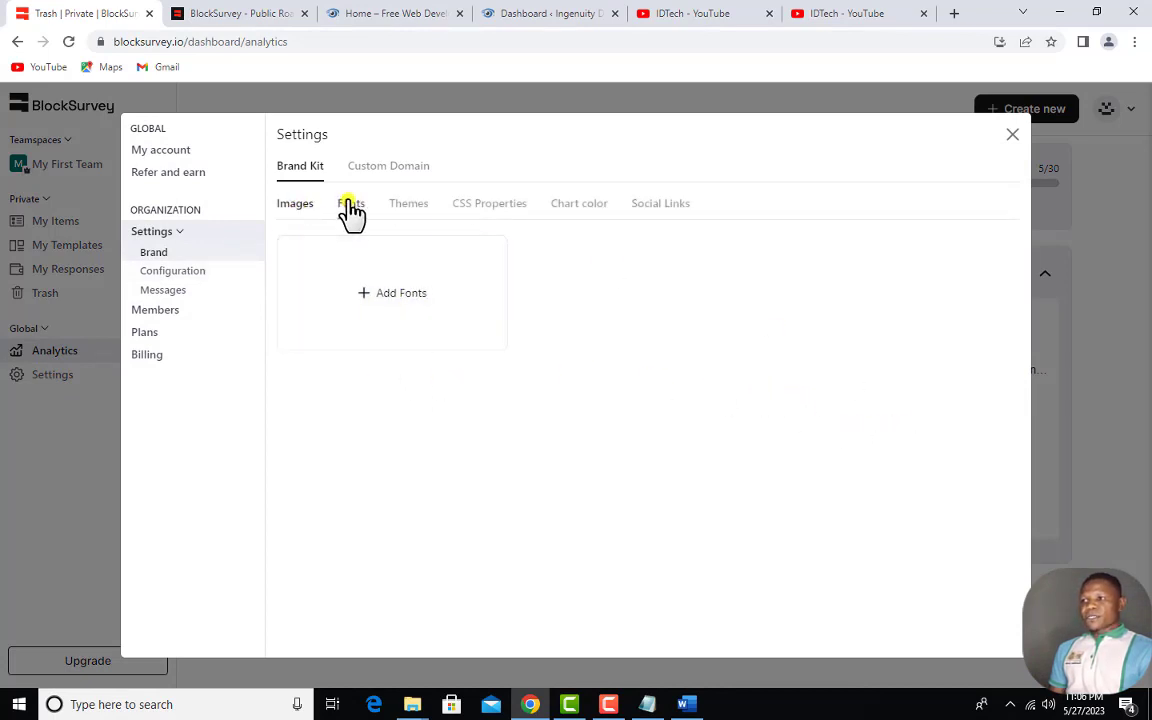
{"action": "left_click", "coordinate": [412, 214]}
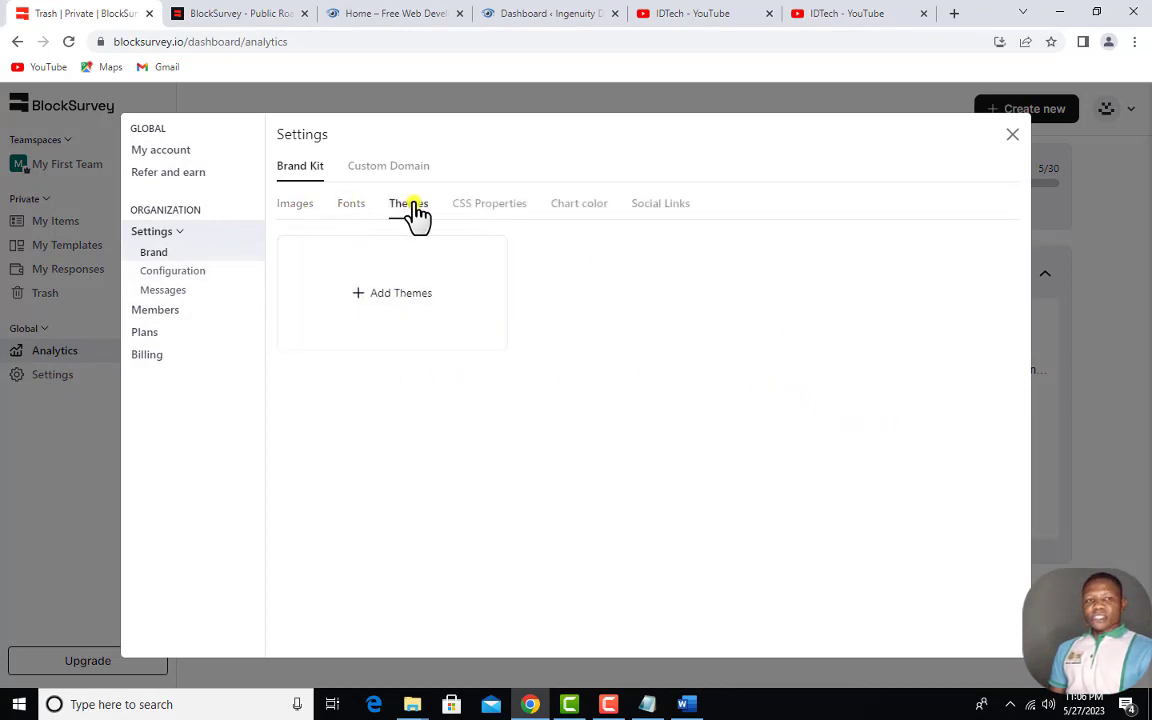
{"action": "left_click", "coordinate": [352, 214]}
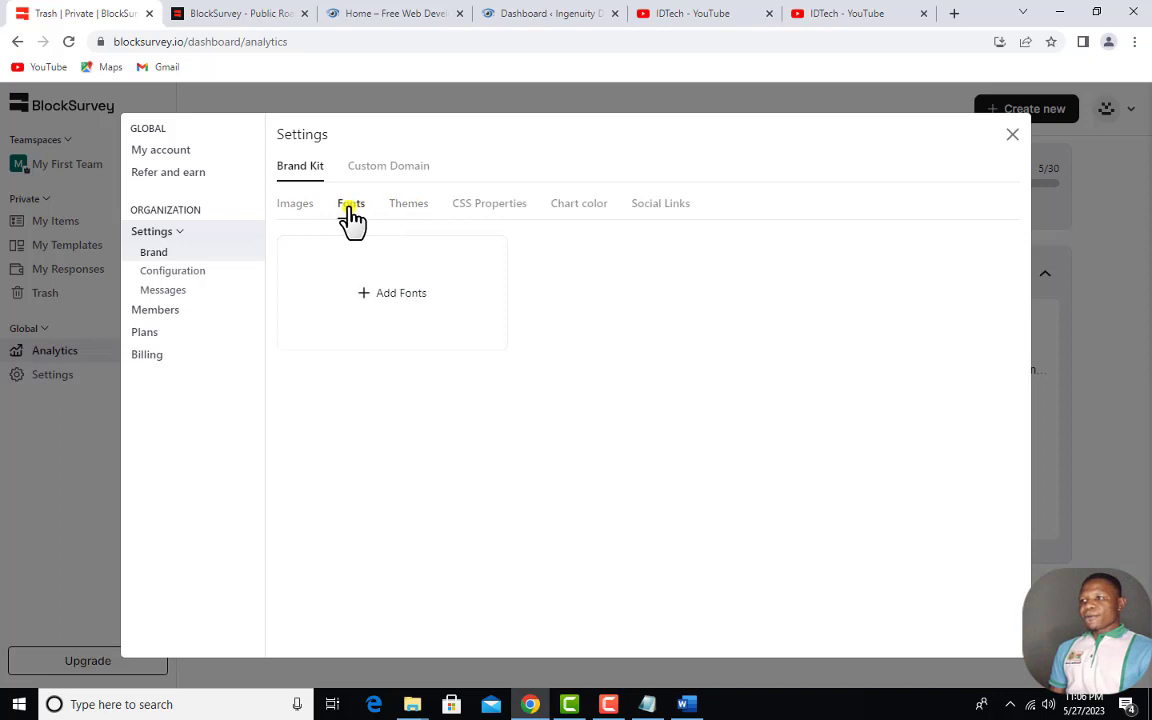
{"action": "left_click", "coordinate": [408, 174]}
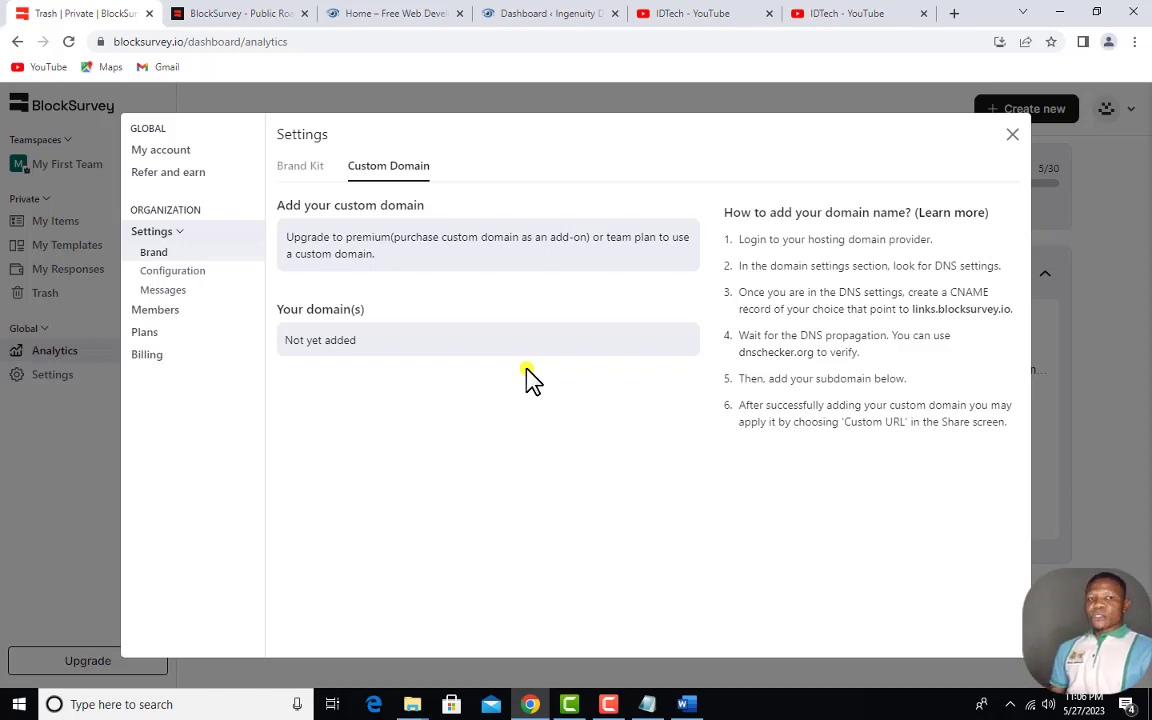
Check the email configuration and language message templates, then view the Members list
{"action": "left_click", "coordinate": [185, 273]}
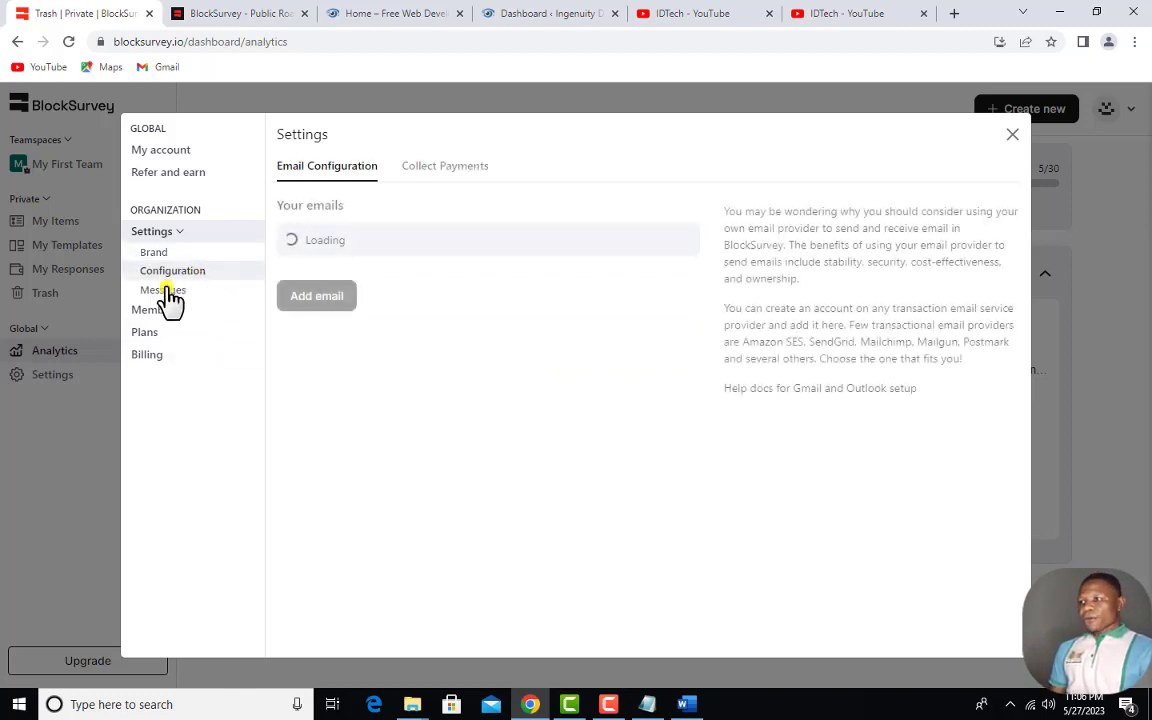
{"action": "left_click", "coordinate": [176, 293]}
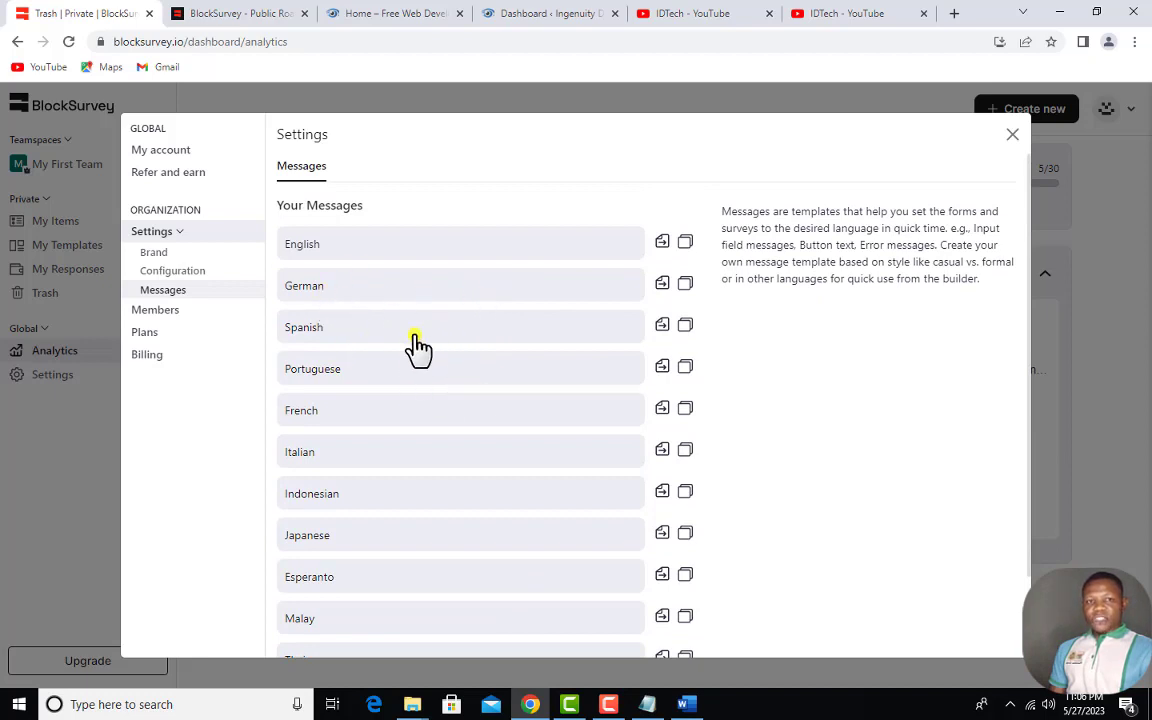
{"action": "scroll", "coordinate": [435, 420], "scroll_direction": "down", "scroll_amount": 1}
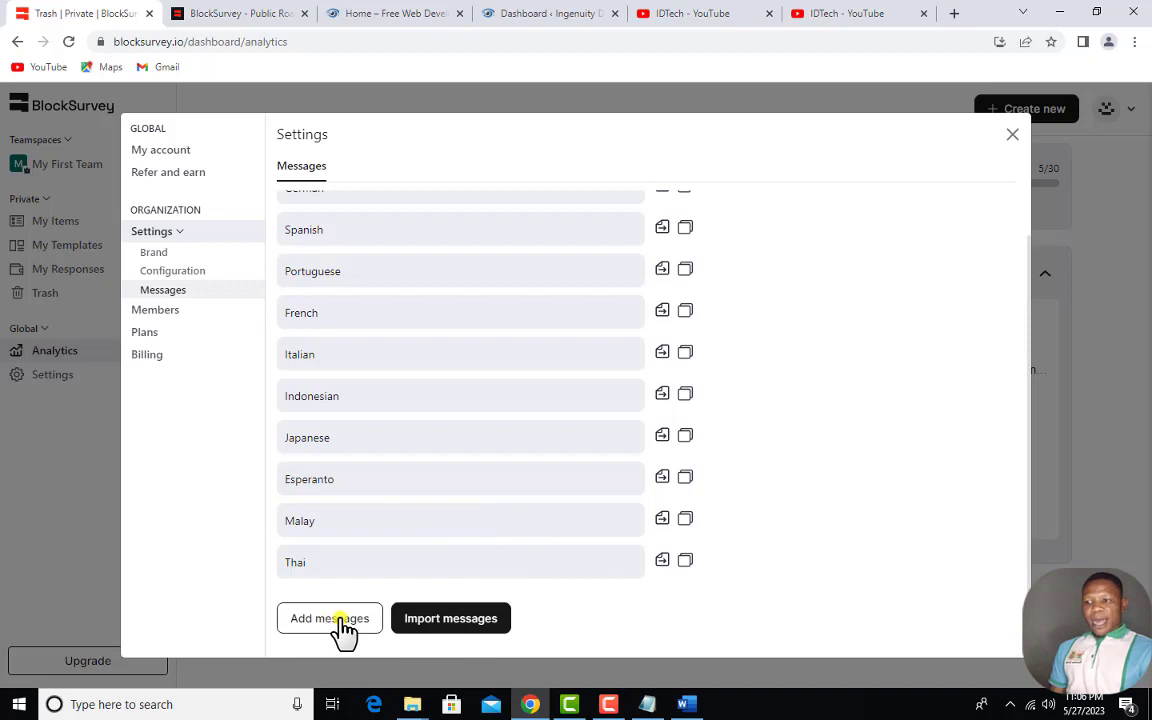
{"action": "scroll", "coordinate": [417, 558], "scroll_direction": "up", "scroll_amount": 1}
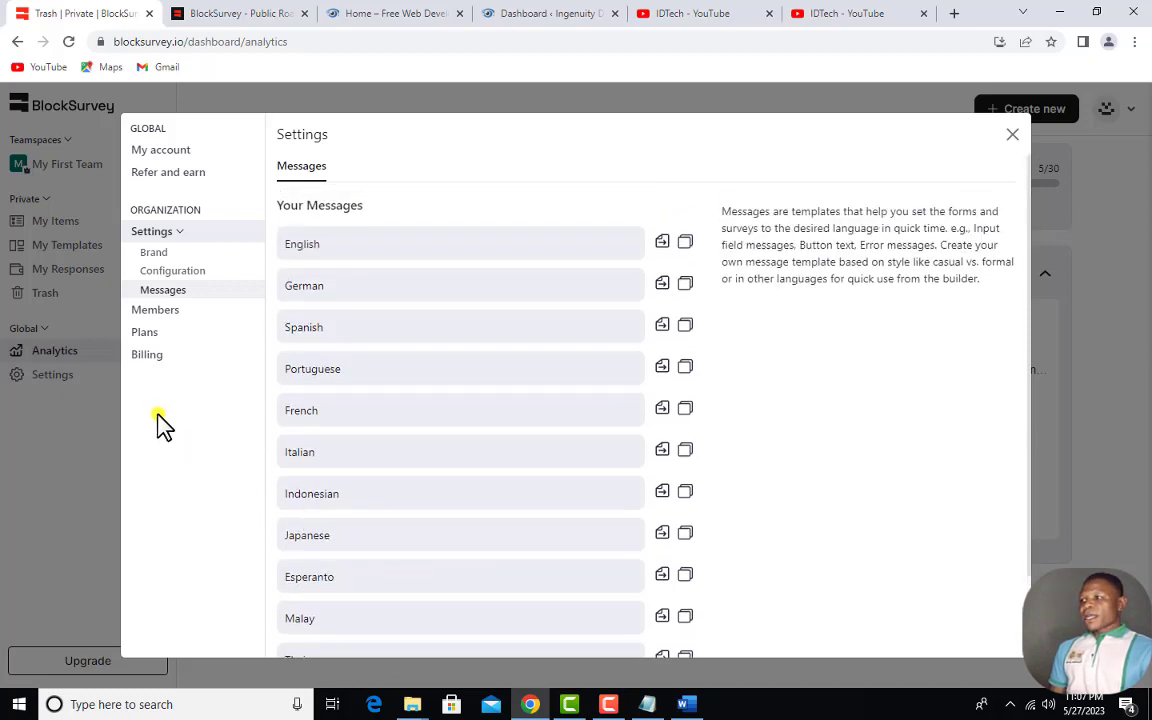
{"action": "left_click", "coordinate": [170, 315]}
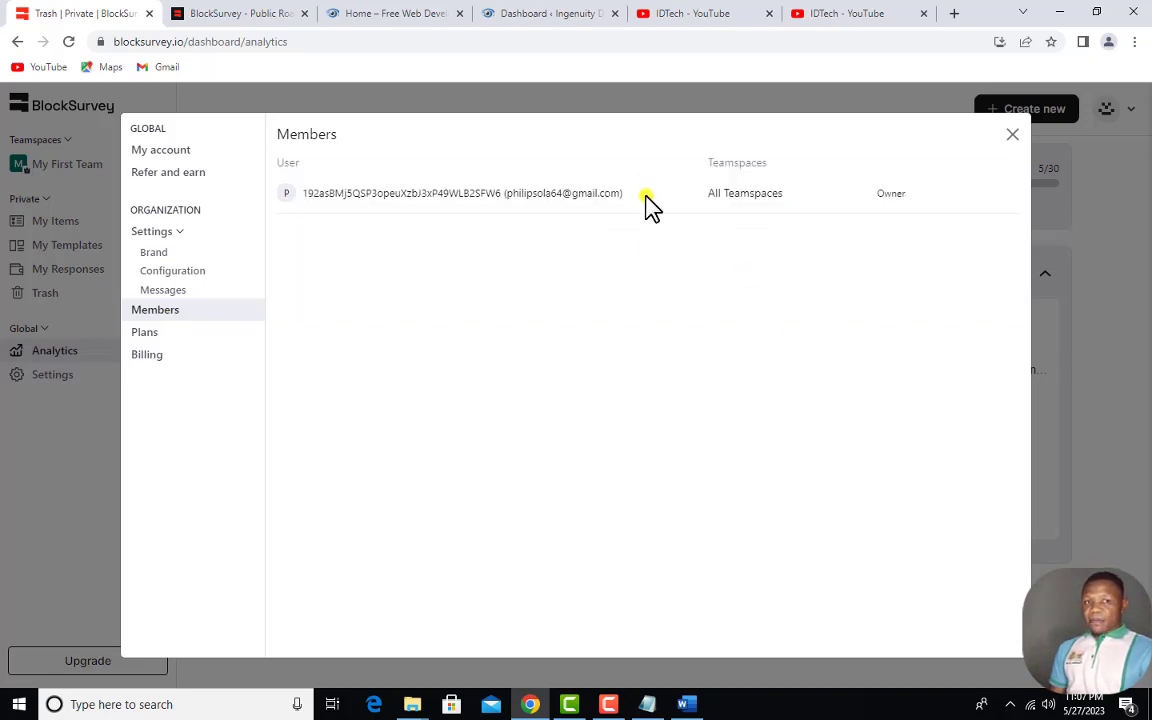
Review the subscription plans and pricing table
{"action": "left_click", "coordinate": [145, 336]}
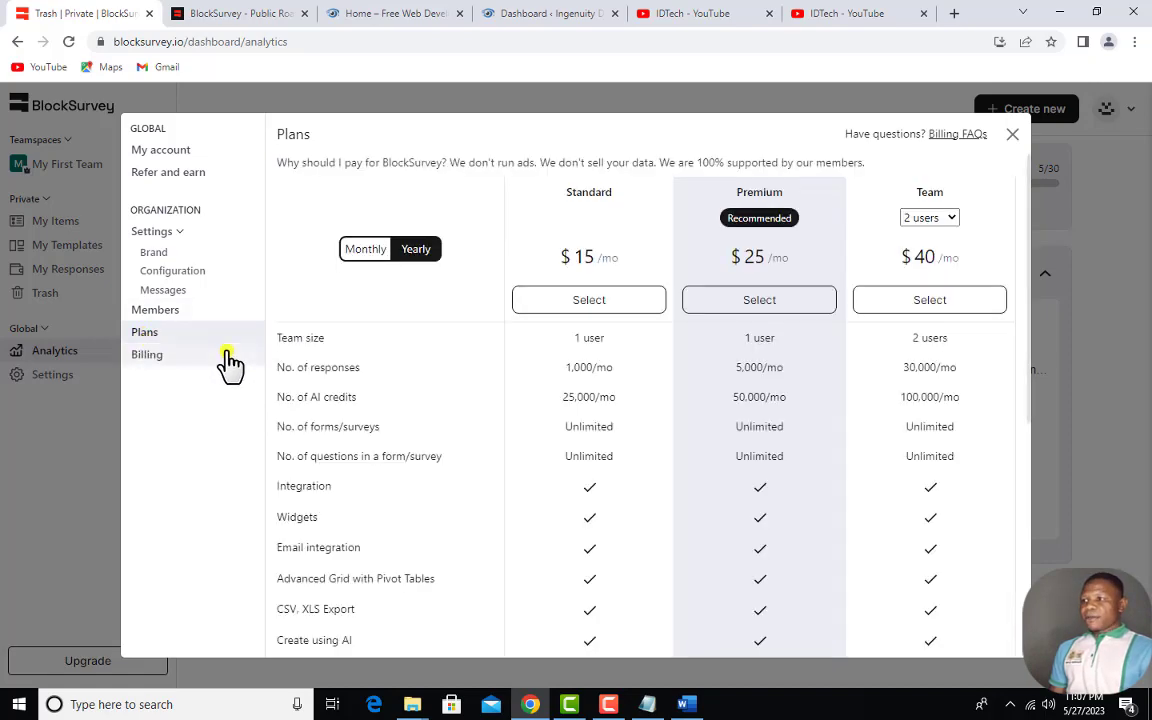
{"action": "scroll", "coordinate": [640, 340], "scroll_direction": "down", "scroll_amount": 2}
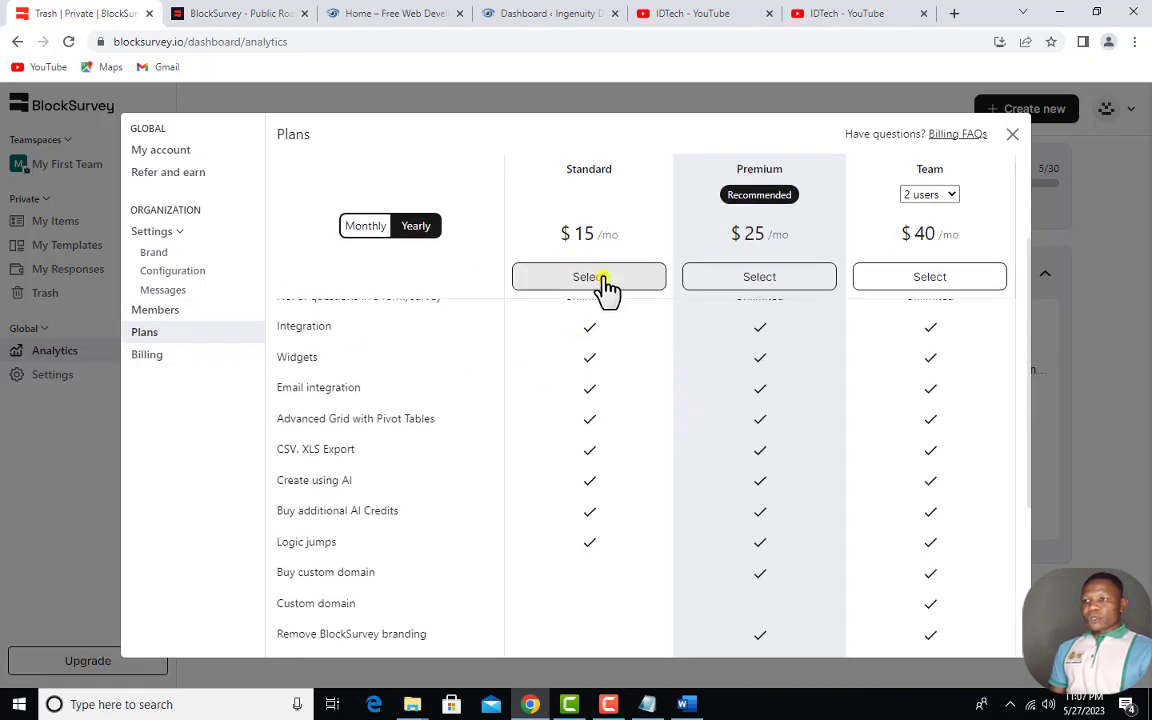
{"action": "scroll", "coordinate": [590, 275], "scroll_direction": "up", "scroll_amount": 2}
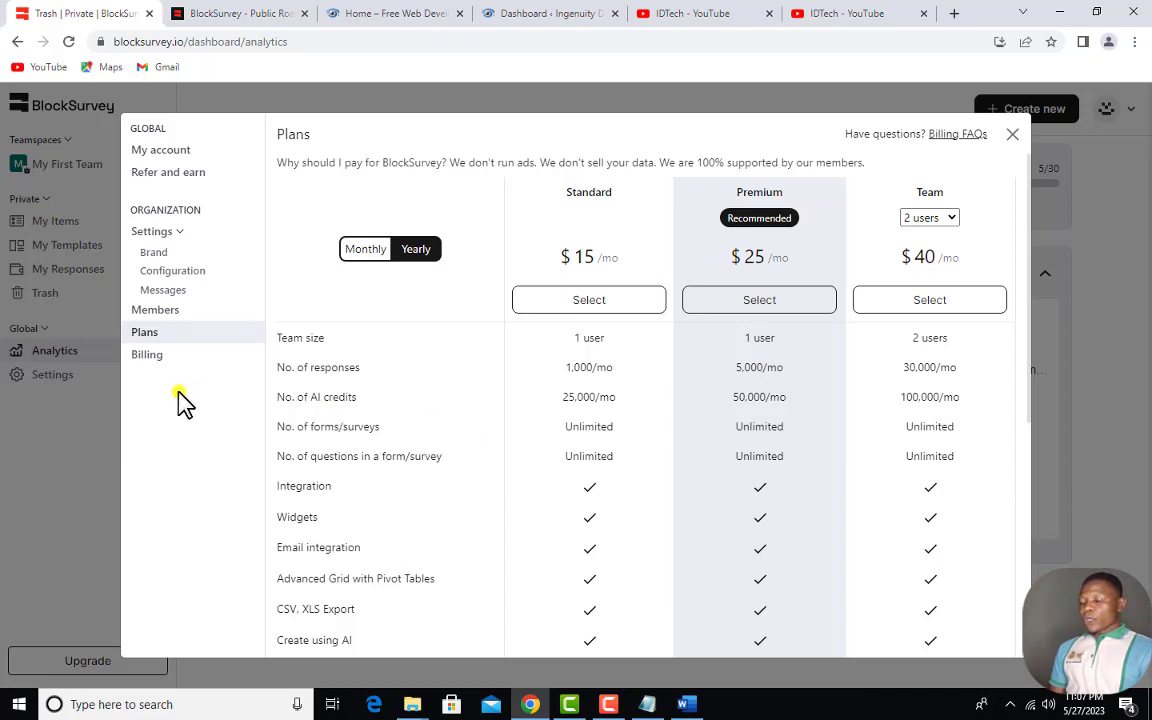
Confirm Billing shows the Free plan, then close the Settings window
{"action": "left_click", "coordinate": [158, 360]}
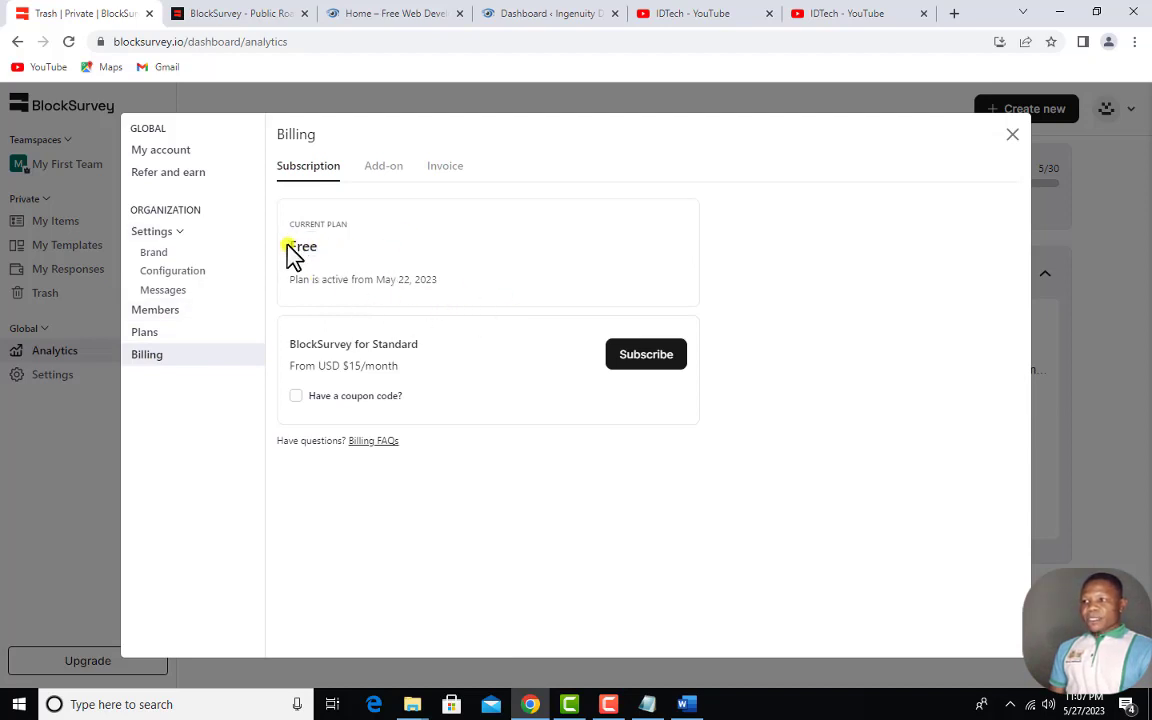
{"action": "left_click_drag", "start_coordinate": [288, 248], "coordinate": [383, 258]}
{"action": "left_click", "coordinate": [355, 247]}
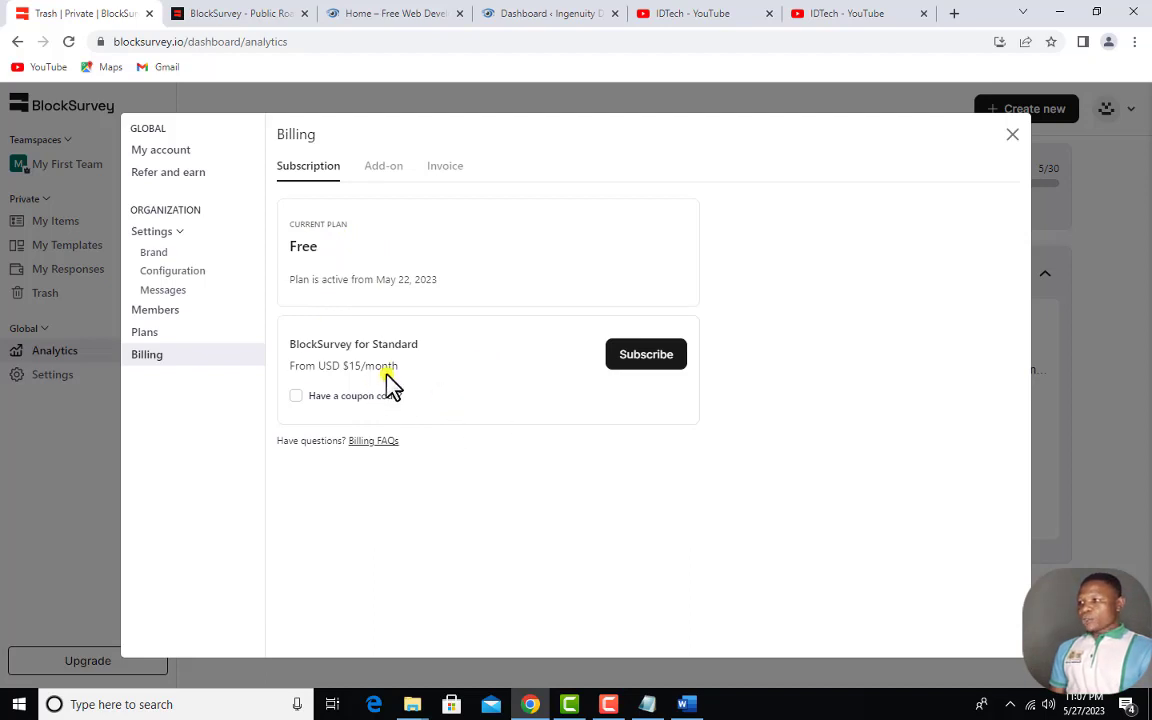
{"action": "left_click", "coordinate": [1013, 136]}
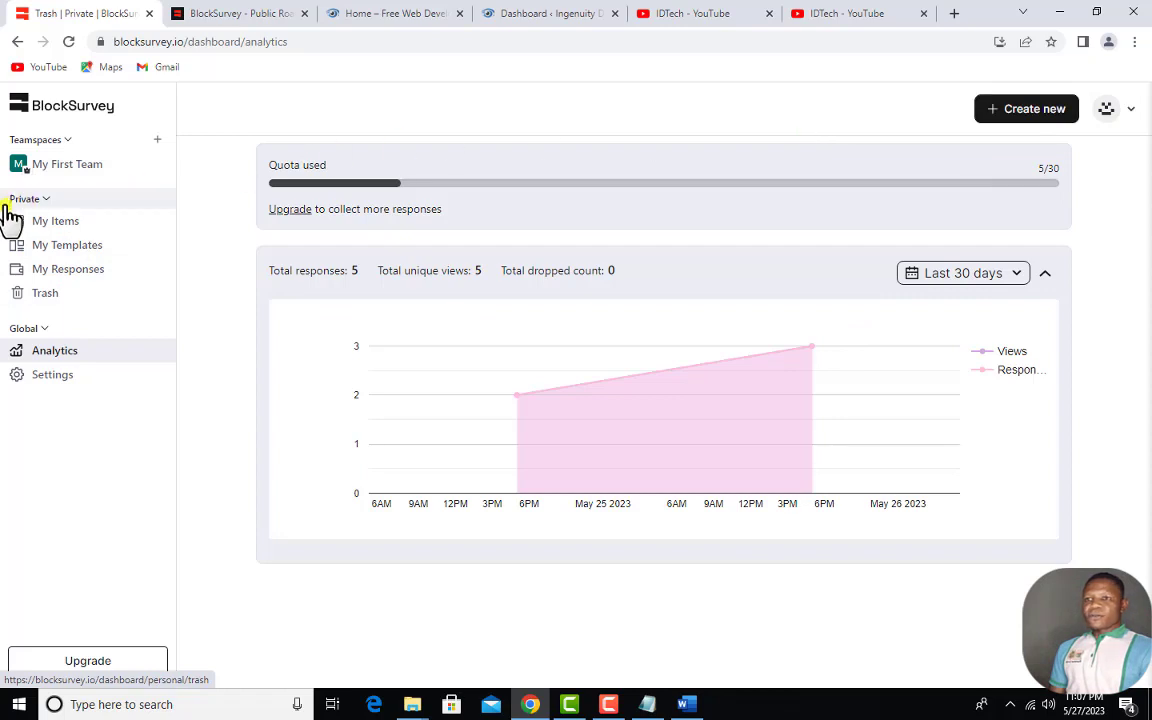
Show the Create new choices, then switch to the Word document 'Types of survey questions'
{"action": "left_click", "coordinate": [1045, 112]}
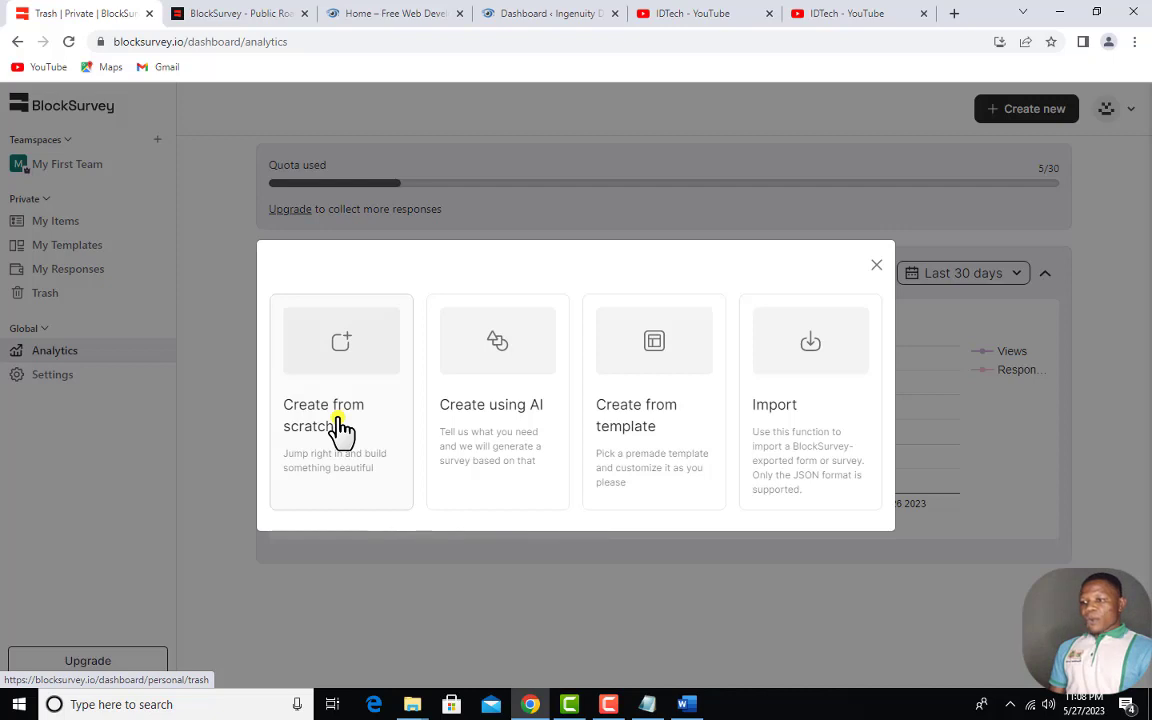
{"action": "left_click", "coordinate": [686, 704]}
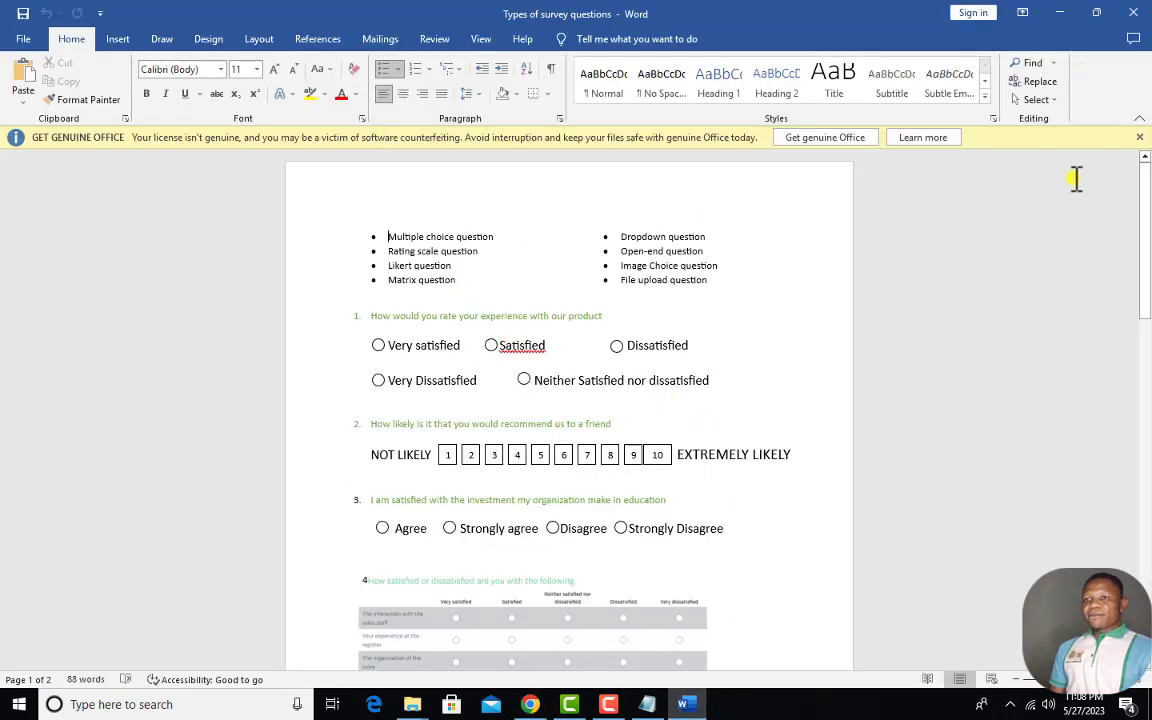
Dismiss the Get Genuine Office banner and zoom into the document
{"action": "left_click", "coordinate": [1140, 137]}
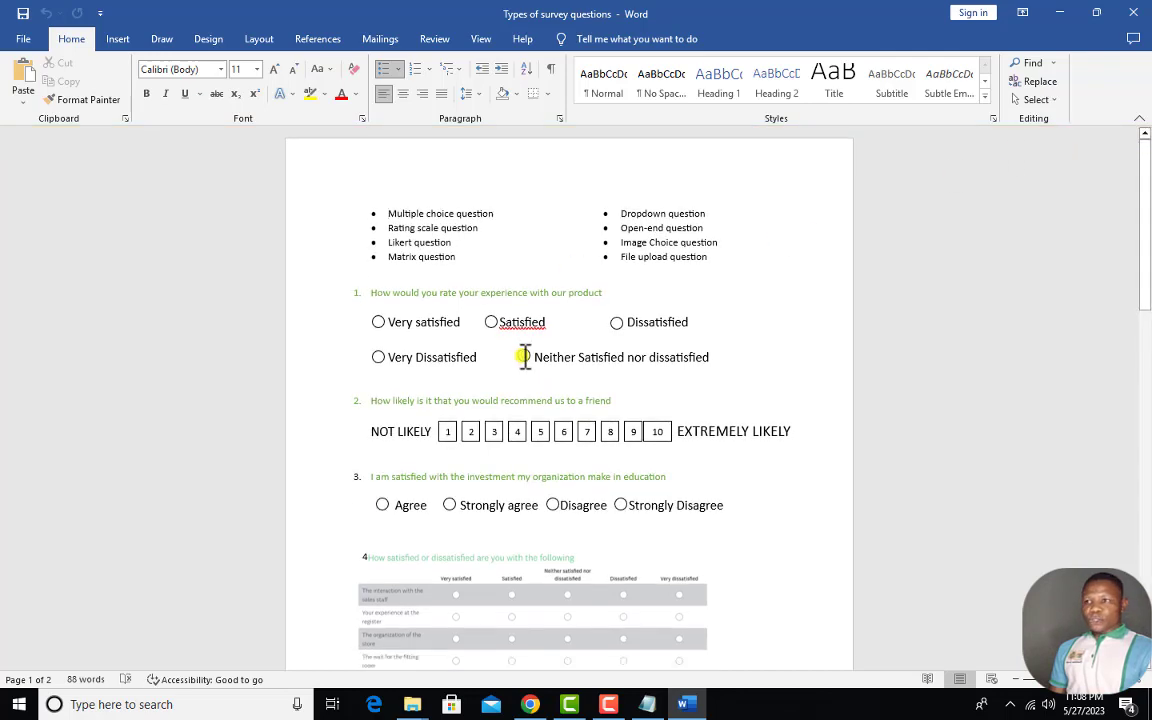
{"action": "left_click", "coordinate": [1116, 681]}
{"action": "left_click", "coordinate": [1116, 681]}
{"action": "left_click", "coordinate": [1116, 681]}
{"action": "left_click", "coordinate": [1116, 681]}
{"action": "left_click", "coordinate": [1116, 681]}
{"action": "left_click", "coordinate": [1116, 681]}
{"action": "left_click", "coordinate": [1116, 681]}
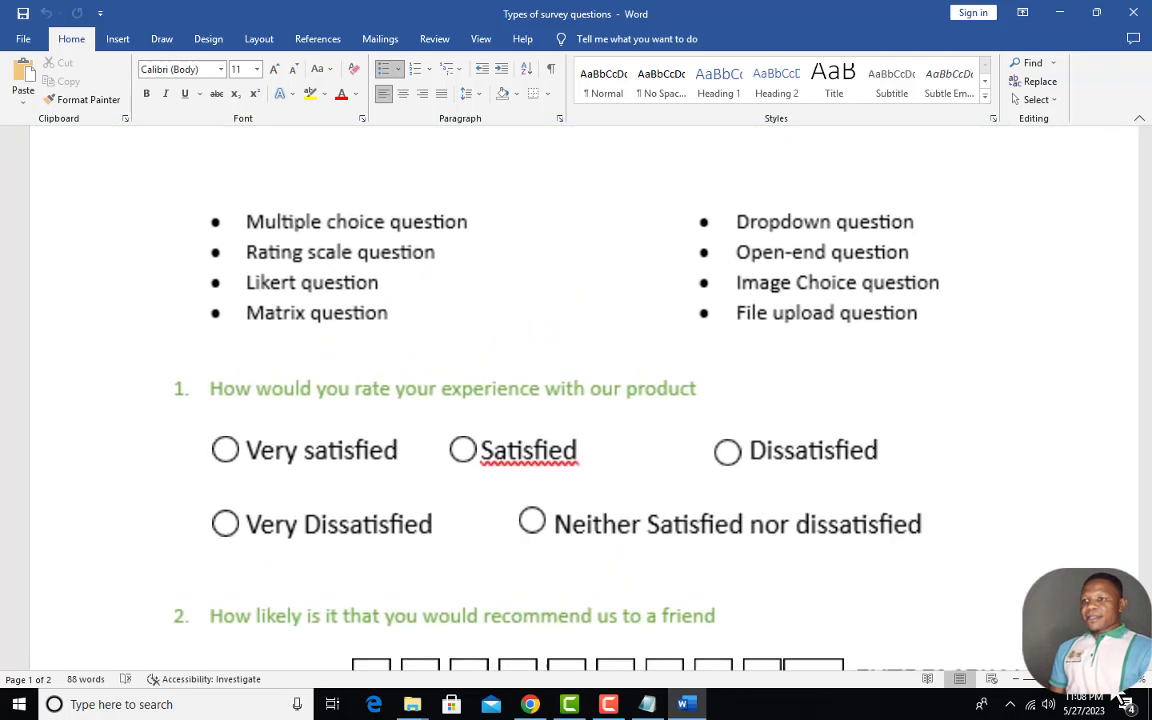
{"action": "left_click", "coordinate": [1116, 681]}
{"action": "left_click", "coordinate": [1116, 681]}
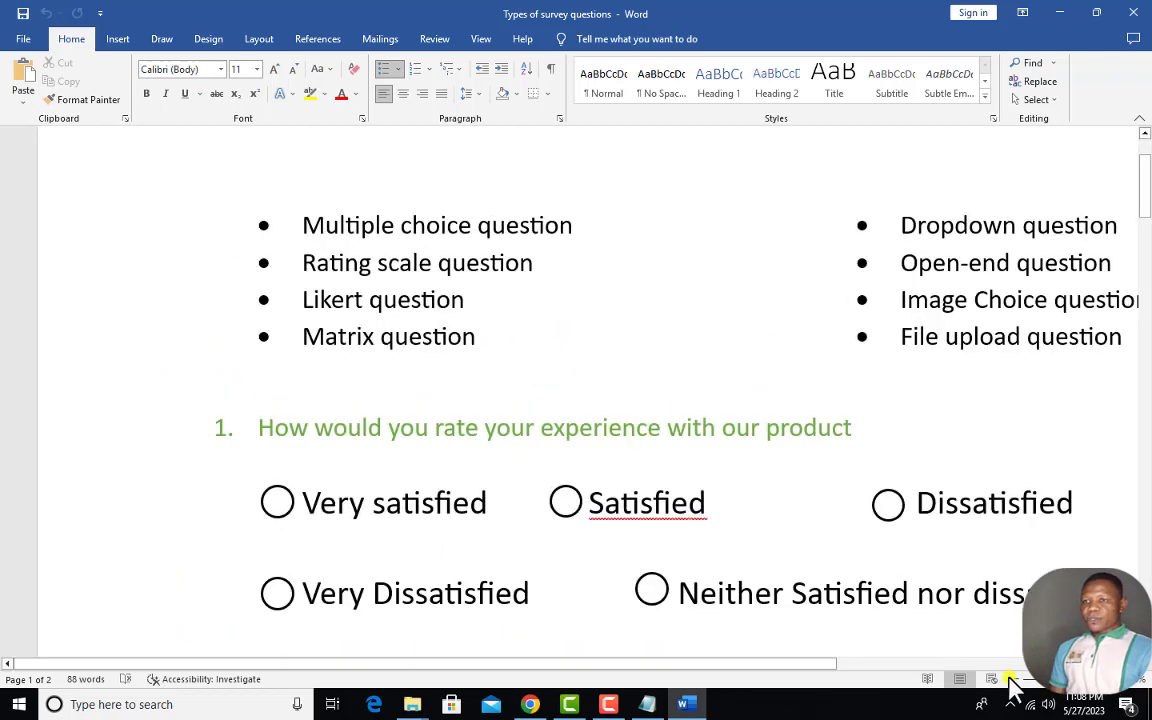
{"action": "left_click", "coordinate": [1018, 679]}
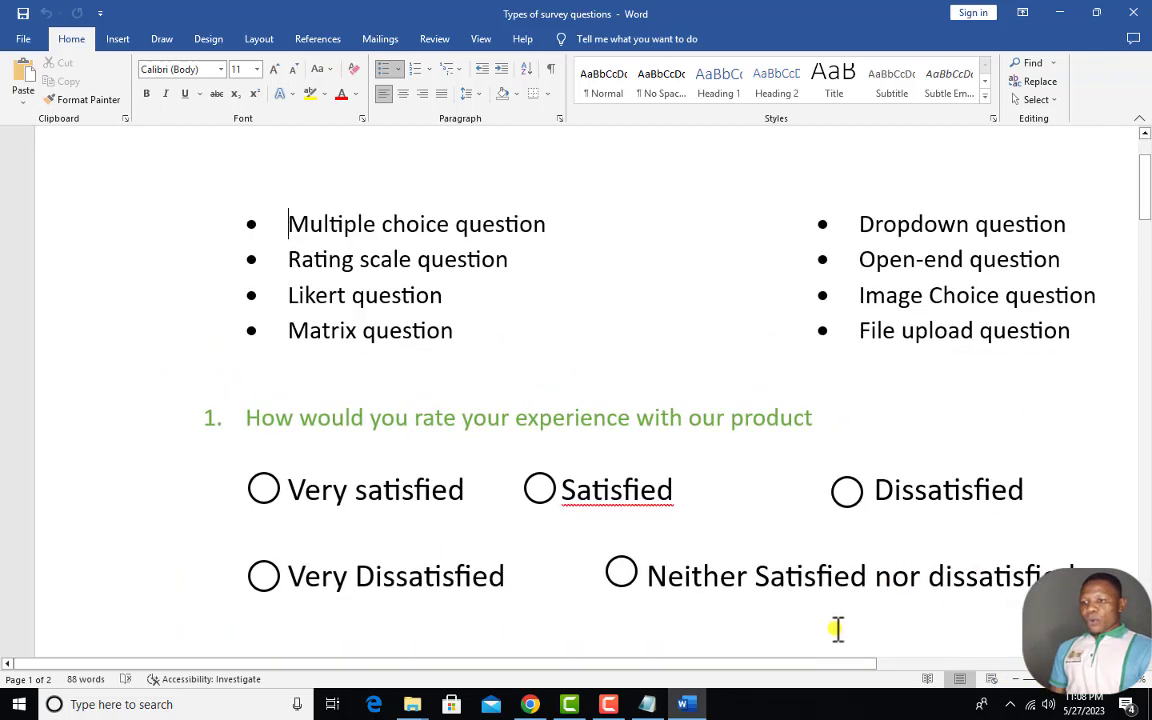
{"action": "left_click_drag", "start_coordinate": [830, 665], "coordinate": [932, 665]}
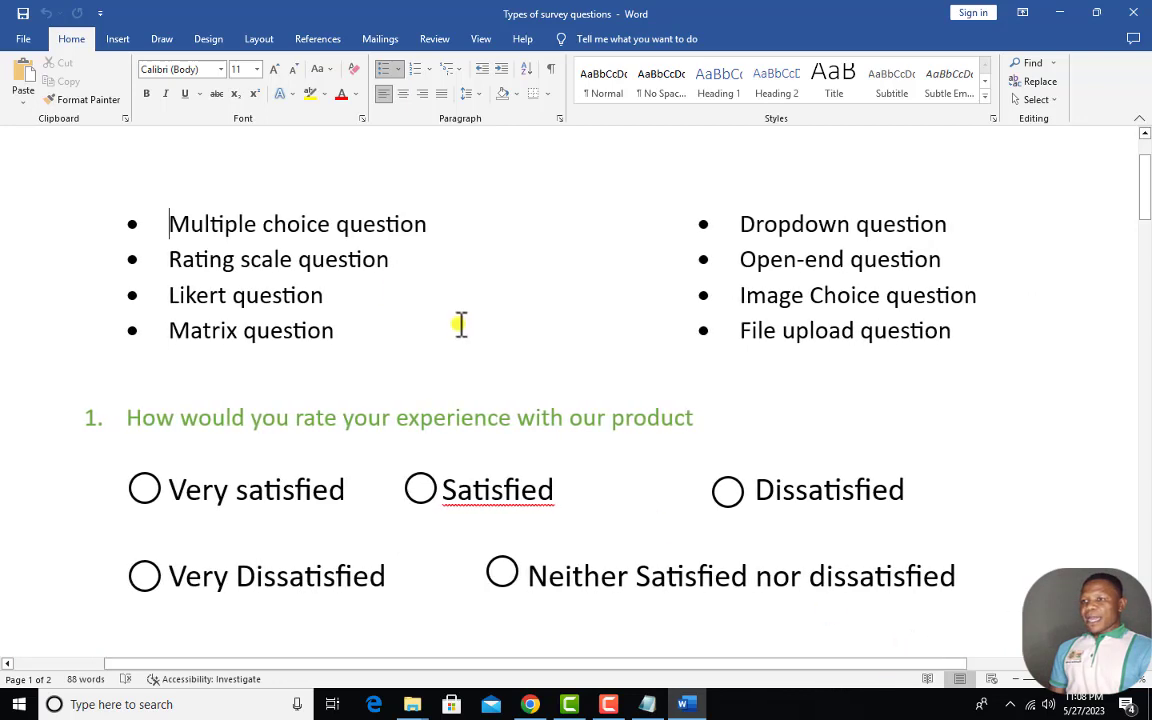
Highlight both bullet lists of survey question types, then deselect them
{"action": "left_click", "coordinate": [149, 210]}
{"action": "left_click_drag", "start_coordinate": [159, 215], "coordinate": [983, 337]}
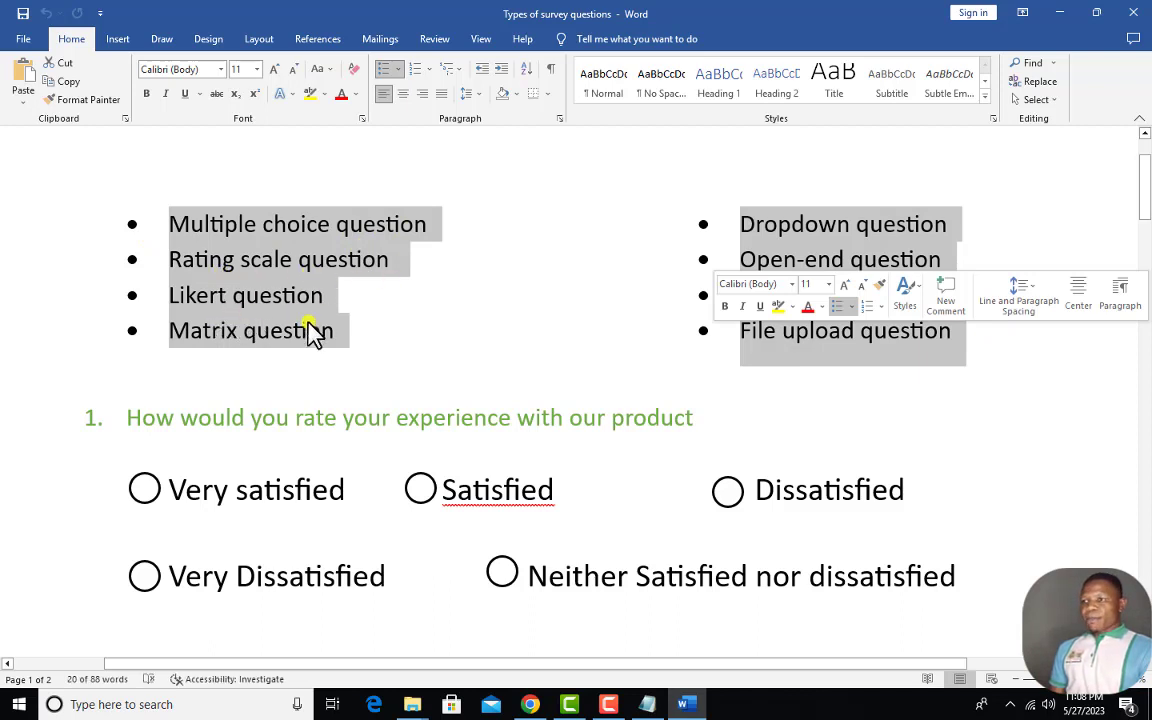
{"action": "left_click", "coordinate": [948, 230]}
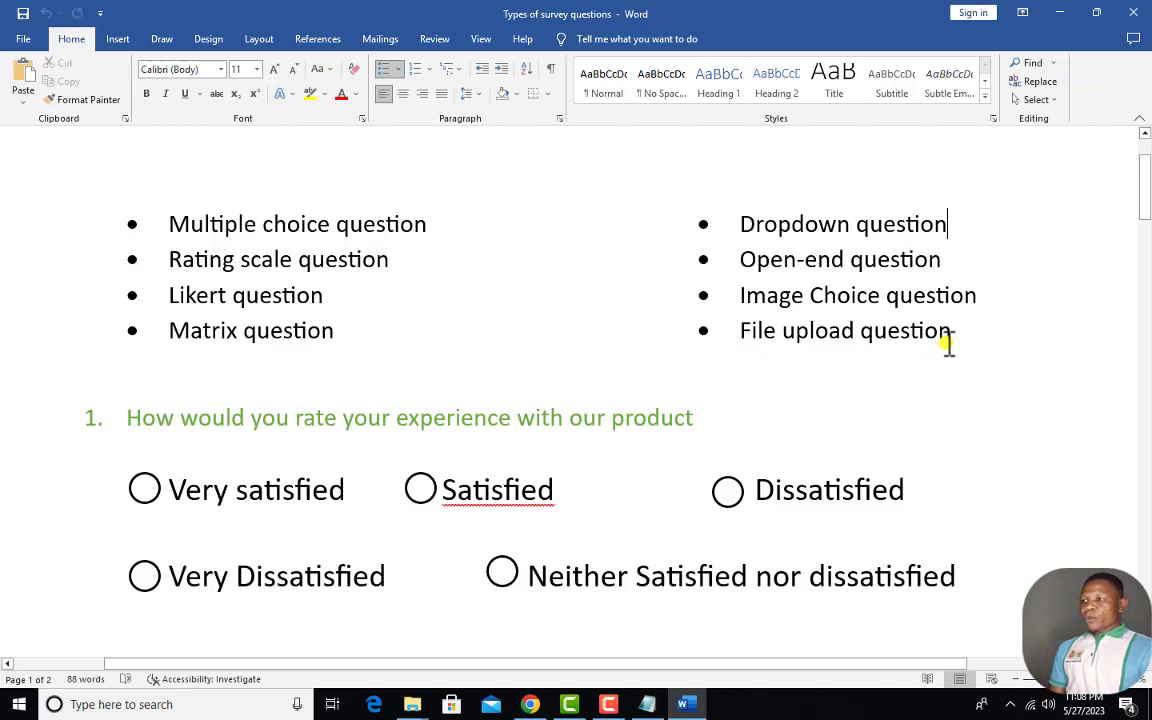
Zoom the document back out and return to BlockSurvey in Chrome
{"action": "left_click", "coordinate": [1015, 680]}
{"action": "left_click", "coordinate": [1015, 680]}
{"action": "left_click", "coordinate": [1015, 680]}
{"action": "left_click", "coordinate": [1015, 680]}
{"action": "left_click", "coordinate": [1015, 680]}
{"action": "left_click", "coordinate": [1015, 680]}
{"action": "left_click", "coordinate": [1015, 680]}
{"action": "left_click", "coordinate": [1015, 680]}
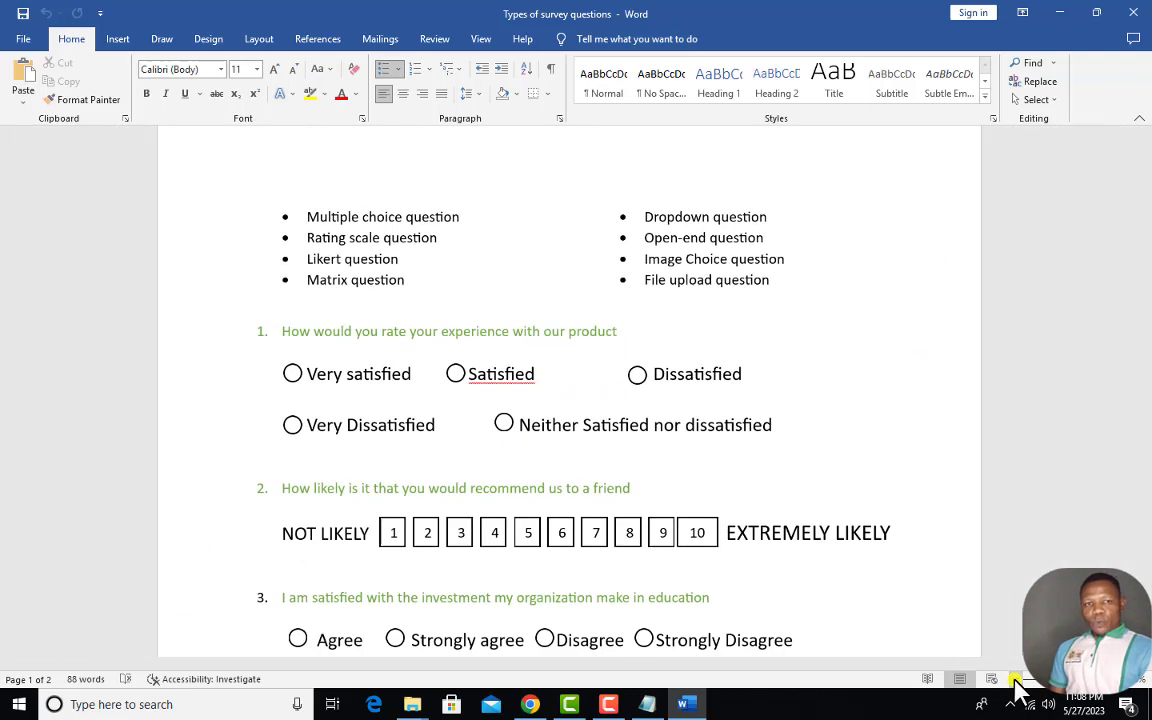
{"action": "left_click", "coordinate": [1015, 680]}
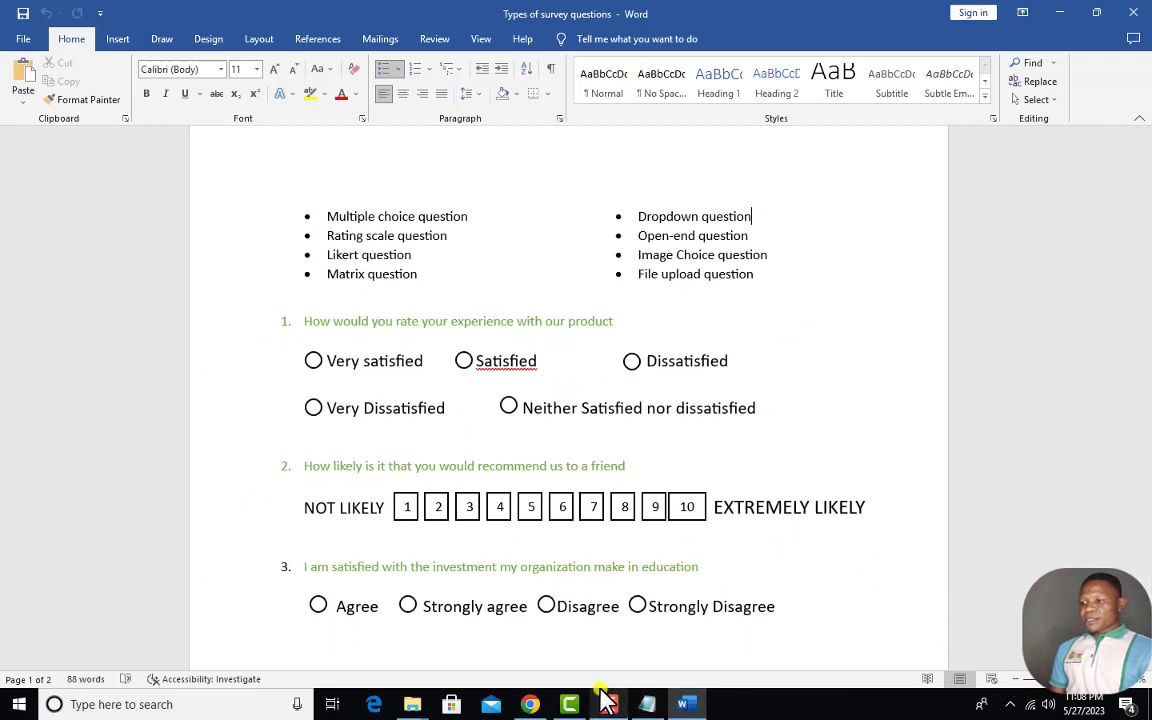
{"action": "left_click", "coordinate": [530, 704]}
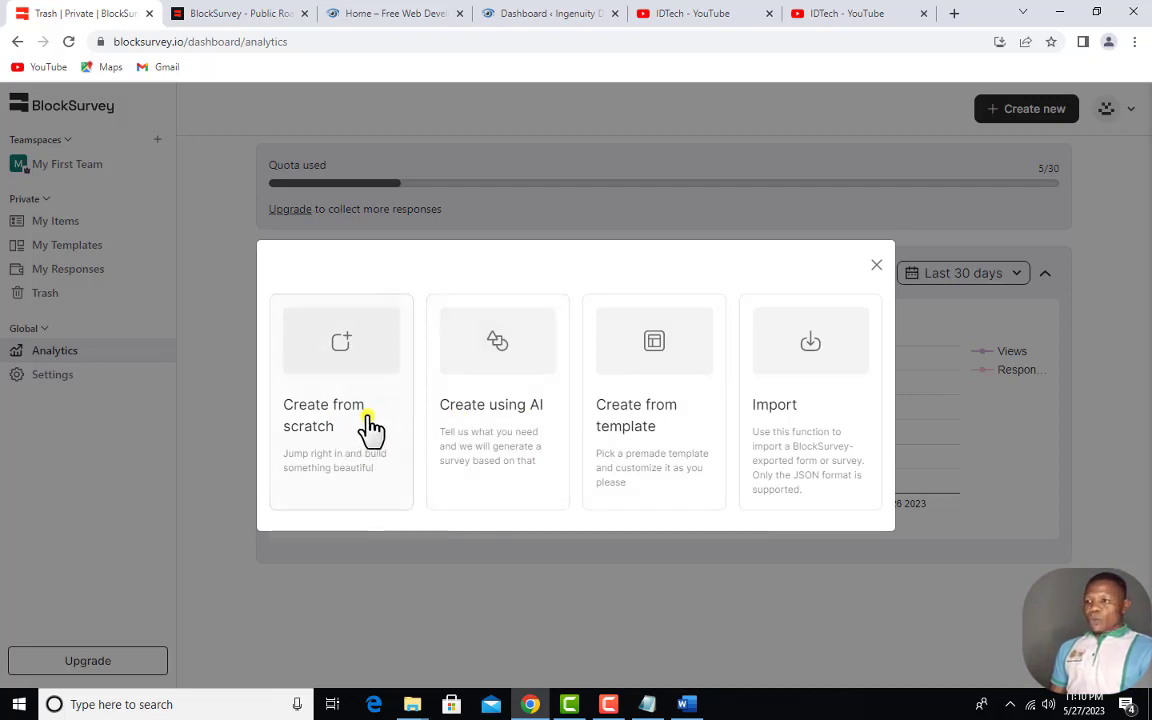
Browse the ready-made survey template gallery
{"action": "left_click", "coordinate": [674, 424]}
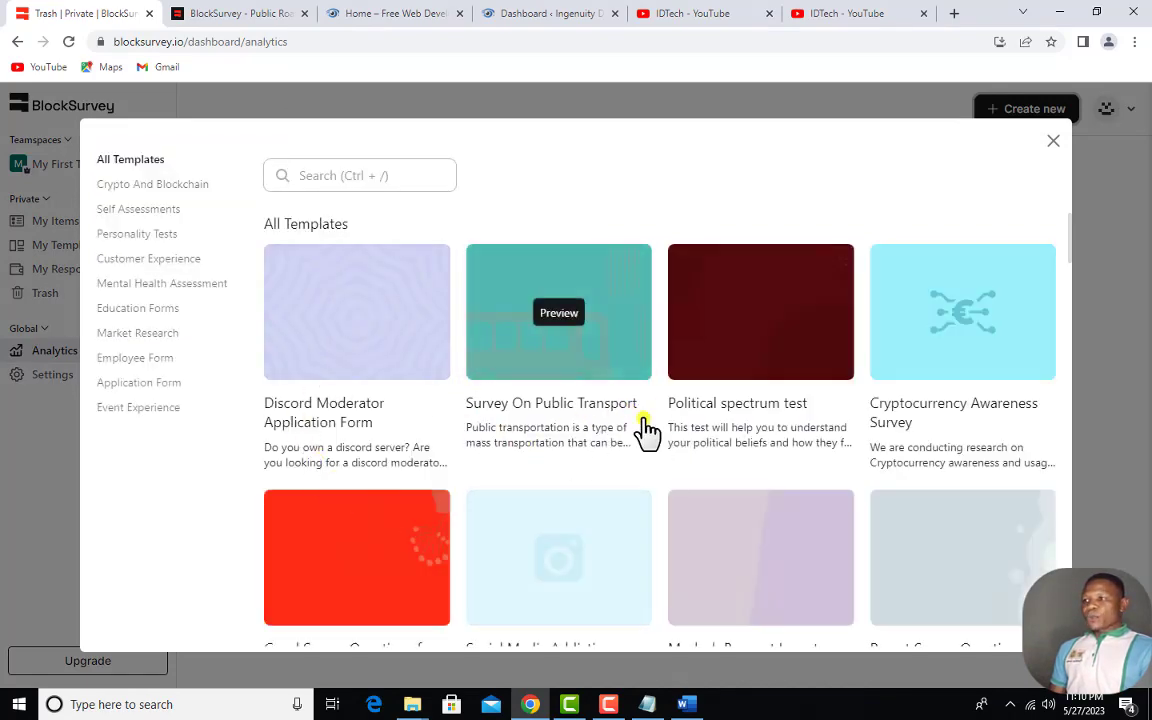
{"action": "scroll", "coordinate": [650, 432], "scroll_direction": "down", "scroll_amount": 7}
{"action": "scroll", "coordinate": [655, 432], "scroll_direction": "down", "scroll_amount": 10}
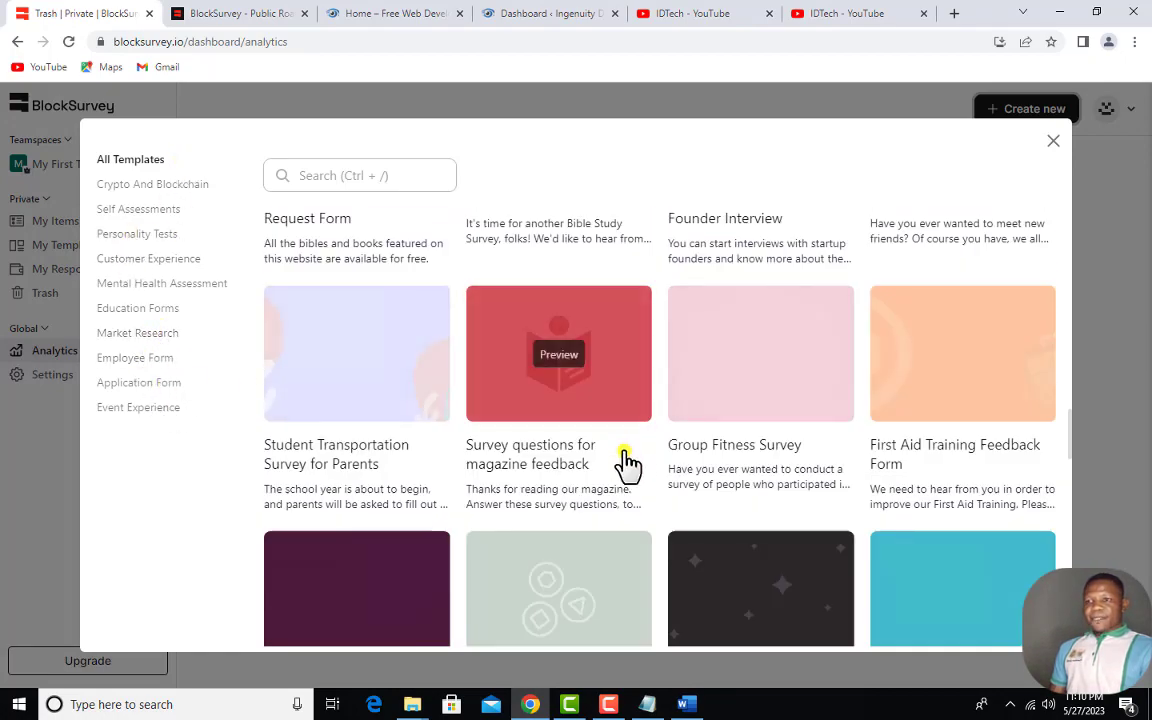
{"action": "scroll", "coordinate": [699, 481], "scroll_direction": "down", "scroll_amount": 5}
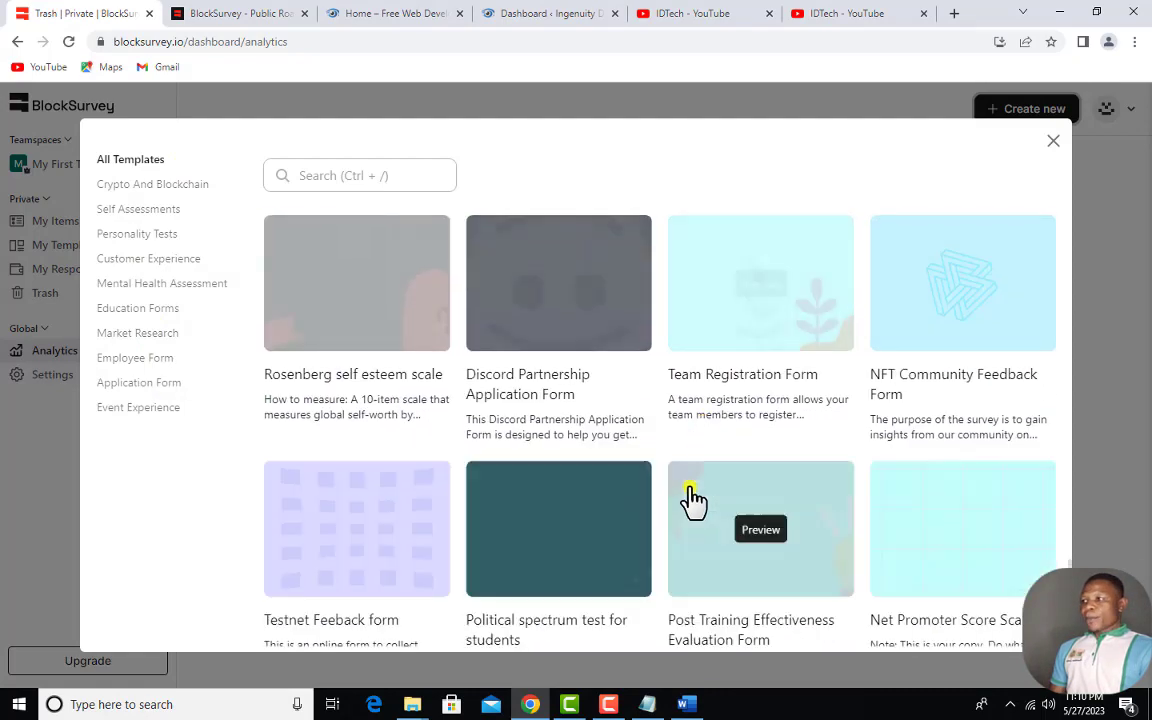
{"action": "scroll", "coordinate": [689, 501], "scroll_direction": "down", "scroll_amount": 10}
{"action": "scroll", "coordinate": [590, 440], "scroll_direction": "up", "scroll_amount": 5}
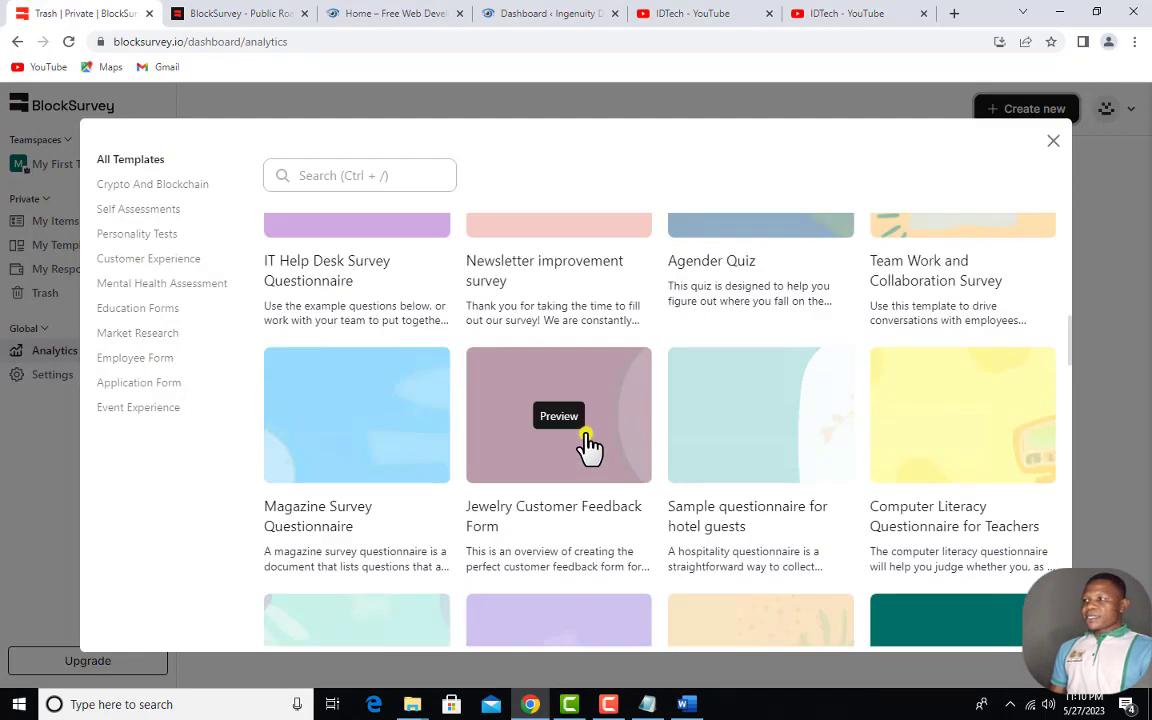
Filter the templates to the Crypto And Blockchain category
{"action": "left_click", "coordinate": [165, 190]}
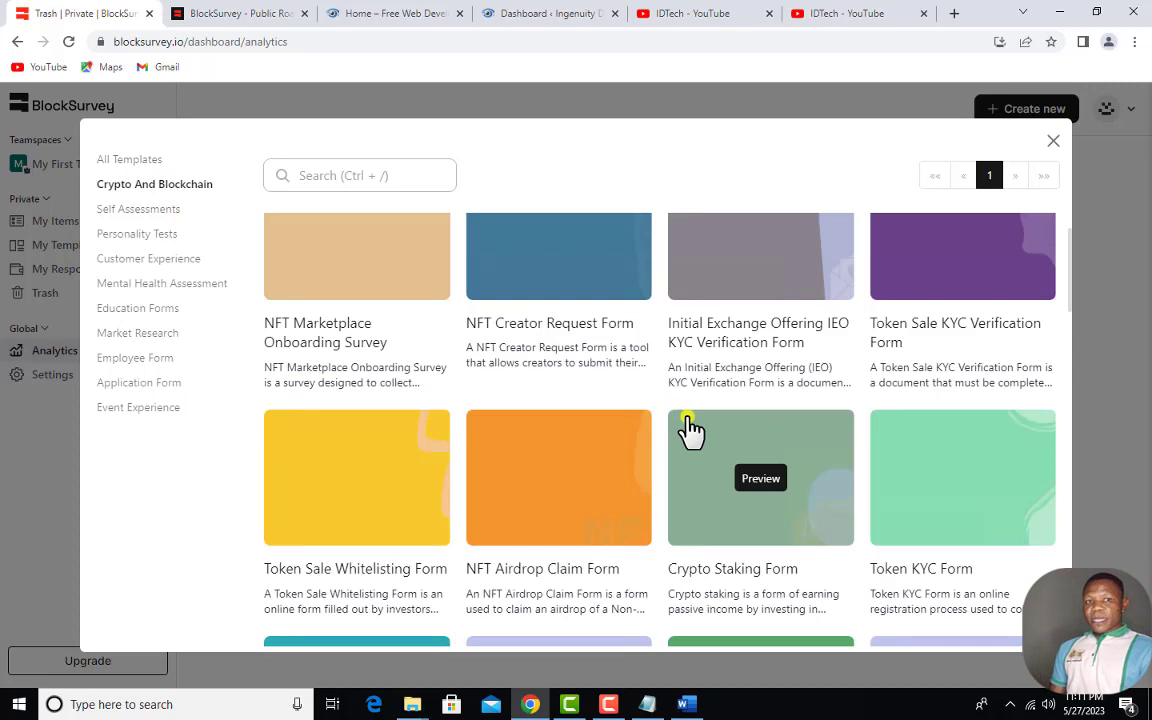
{"action": "scroll", "coordinate": [689, 435], "scroll_direction": "up", "scroll_amount": 1}
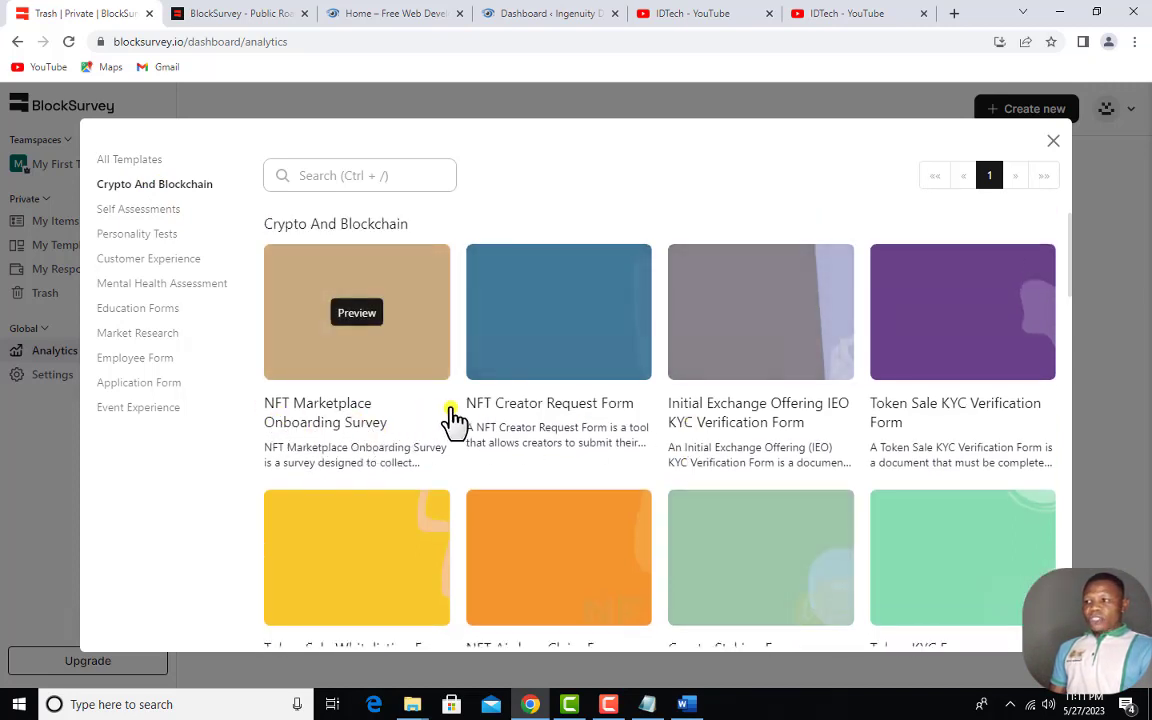
{"action": "scroll", "coordinate": [450, 419], "scroll_direction": "down", "scroll_amount": 4}
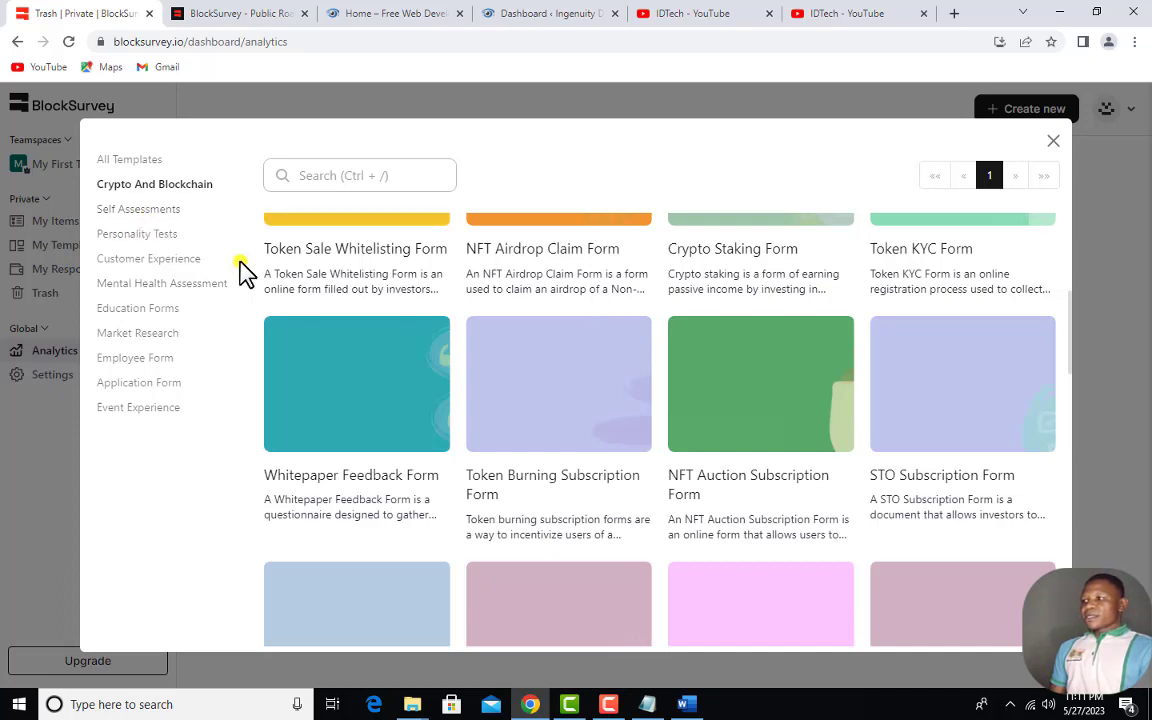
Switch to Self Assessments and scroll through its template cards
{"action": "left_click", "coordinate": [150, 209]}
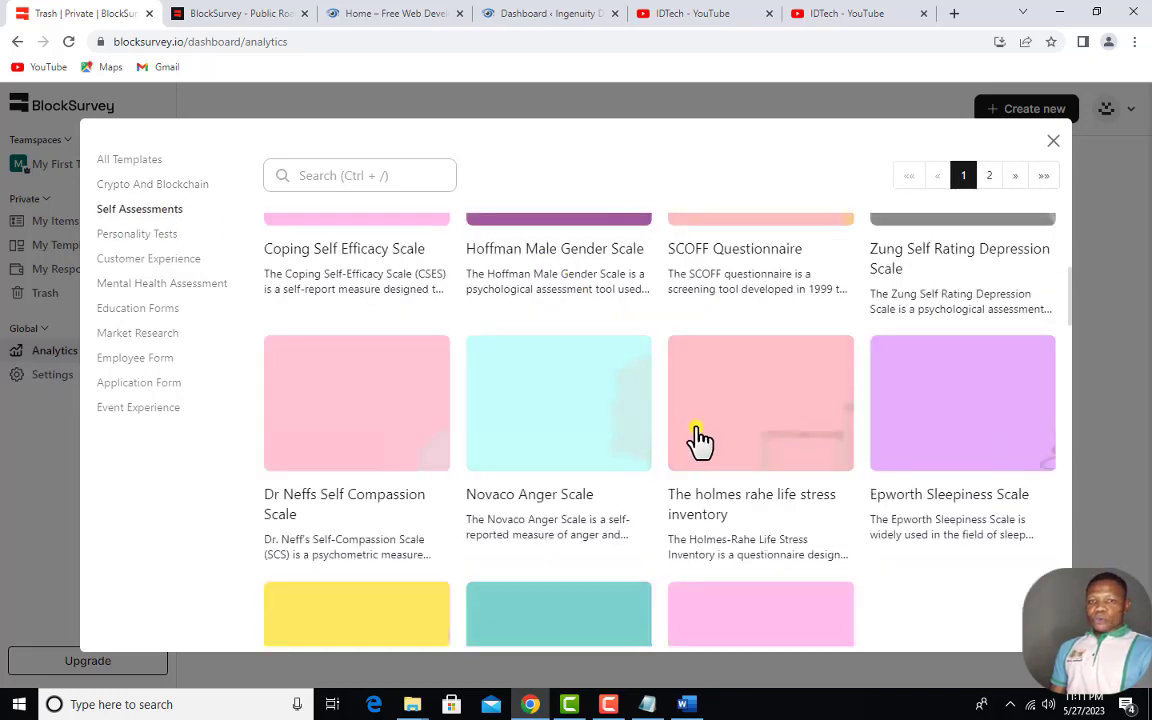
{"action": "scroll", "coordinate": [765, 478], "scroll_direction": "up", "scroll_amount": 4}
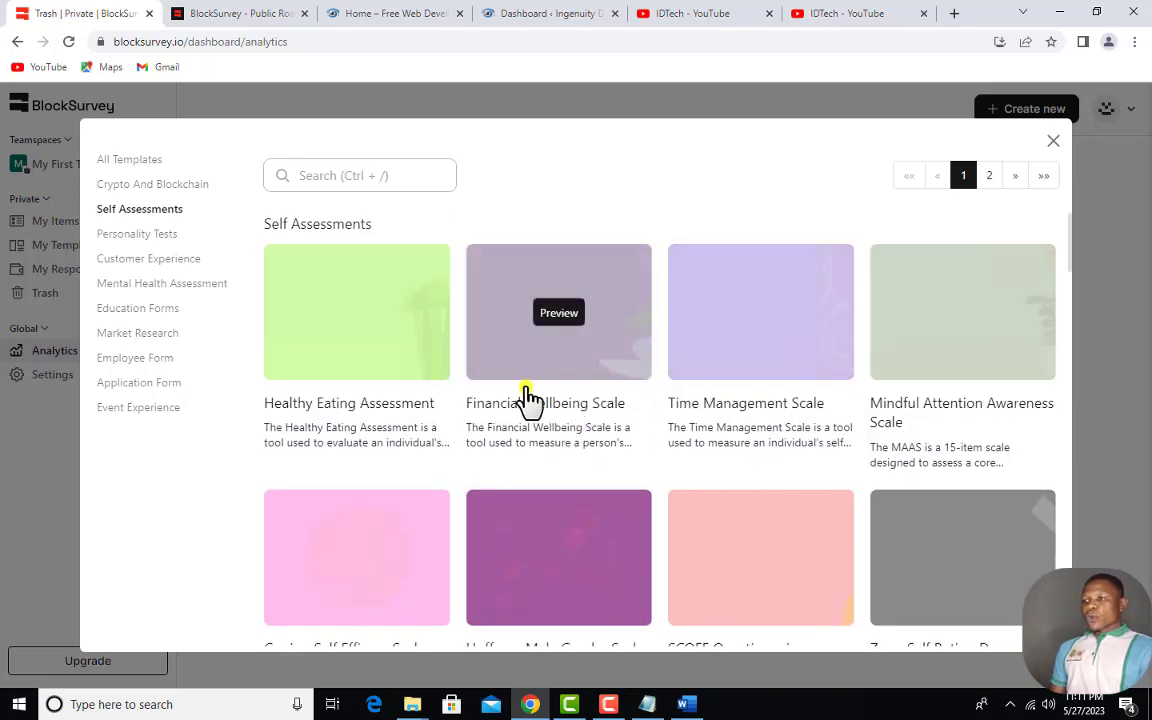
{"action": "scroll", "coordinate": [650, 370], "scroll_direction": "down", "scroll_amount": 5}
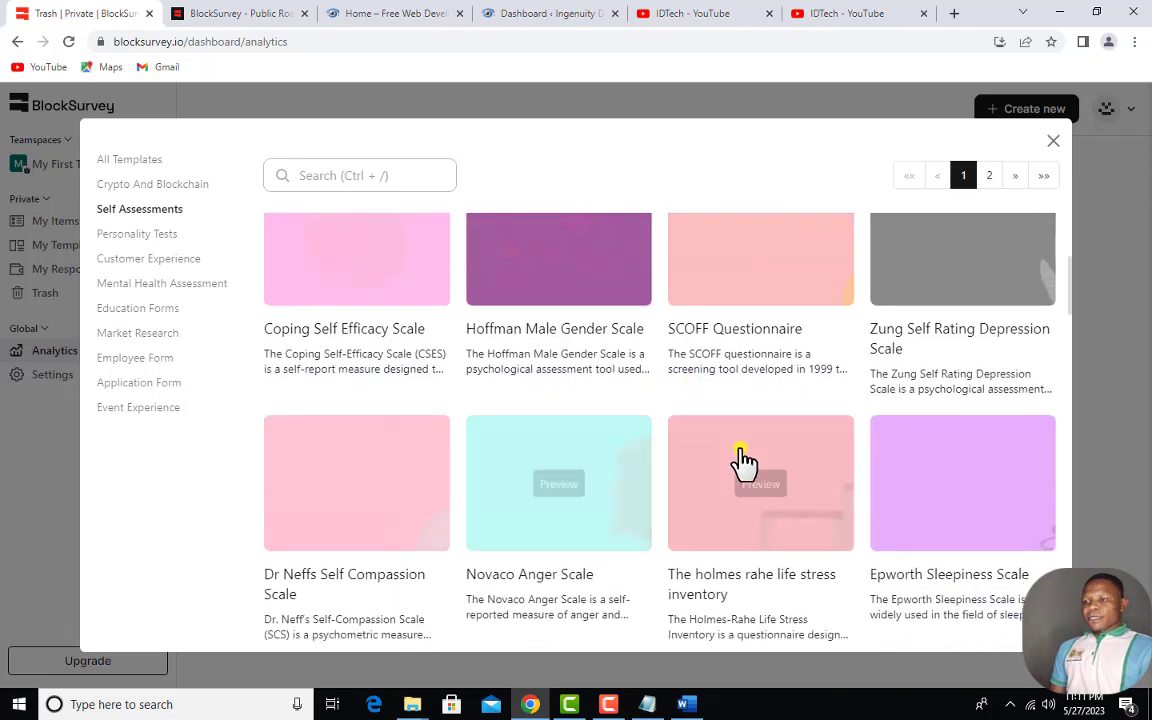
{"action": "scroll", "coordinate": [676, 452], "scroll_direction": "down", "scroll_amount": 3}
{"action": "scroll", "coordinate": [670, 447], "scroll_direction": "down", "scroll_amount": 1}
{"action": "scroll", "coordinate": [667, 445], "scroll_direction": "up", "scroll_amount": 9}
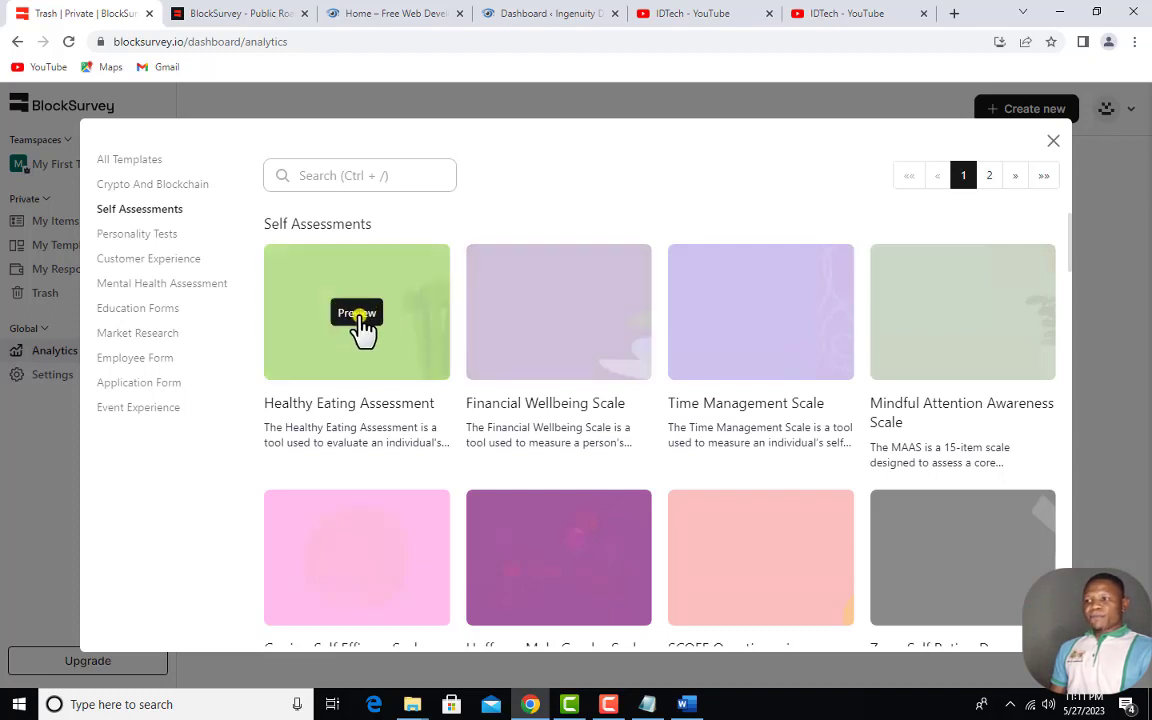
Preview the Financial Wellbeing Scale template and start it to reach its first question
{"action": "left_click", "coordinate": [559, 314]}
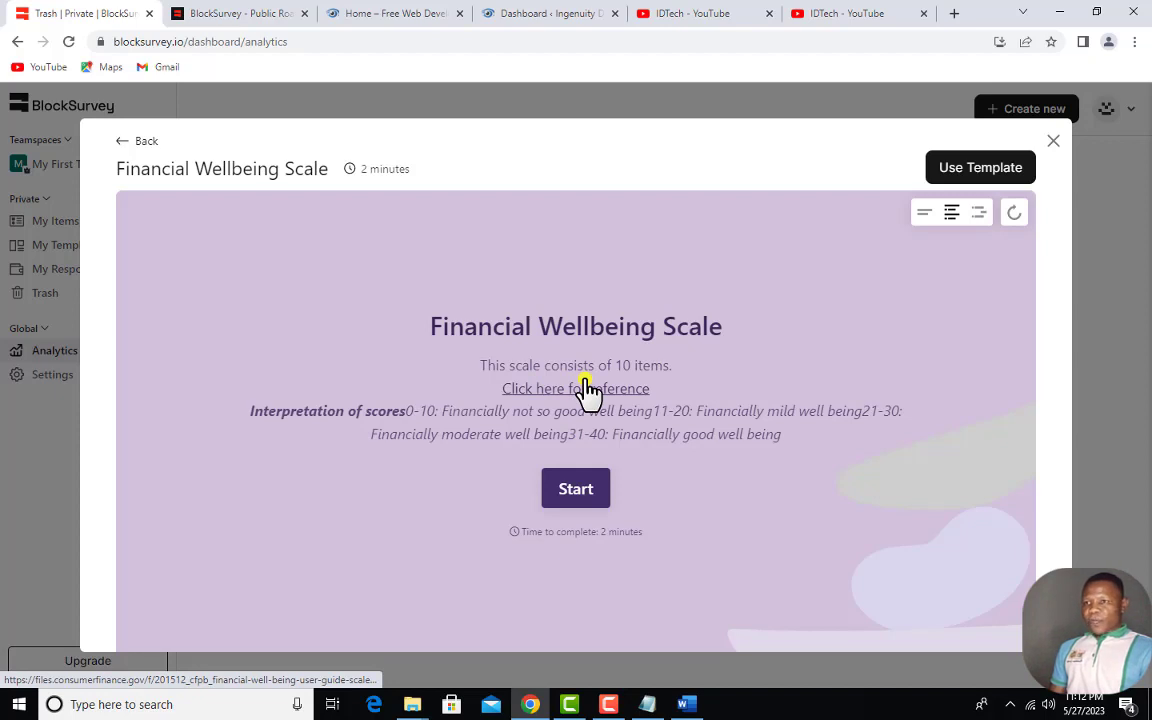
{"action": "left_click_drag", "start_coordinate": [496, 545], "coordinate": [632, 553]}
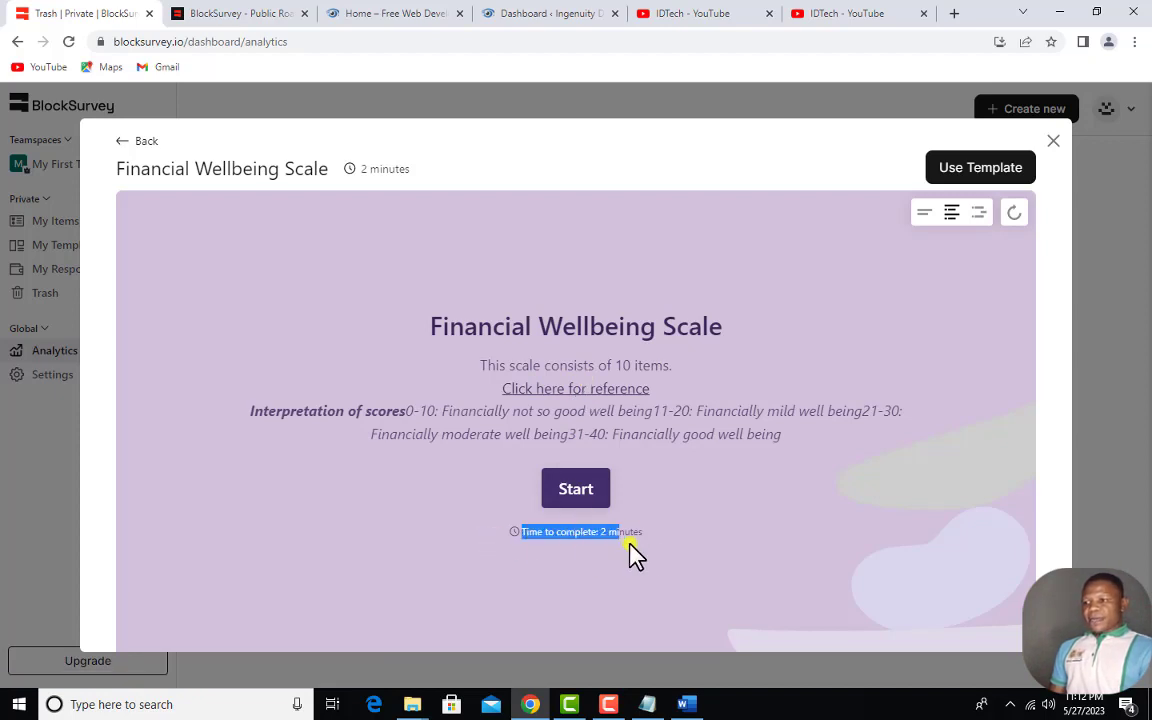
{"action": "left_click", "coordinate": [576, 548]}
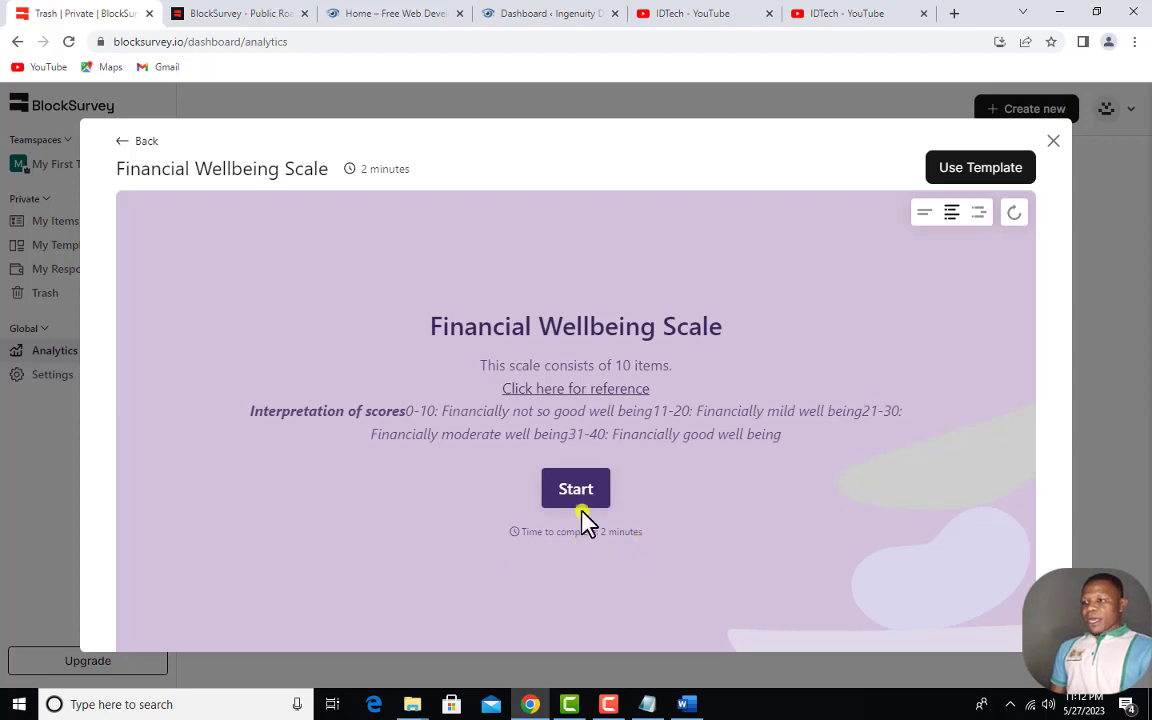
{"action": "left_click", "coordinate": [584, 492]}
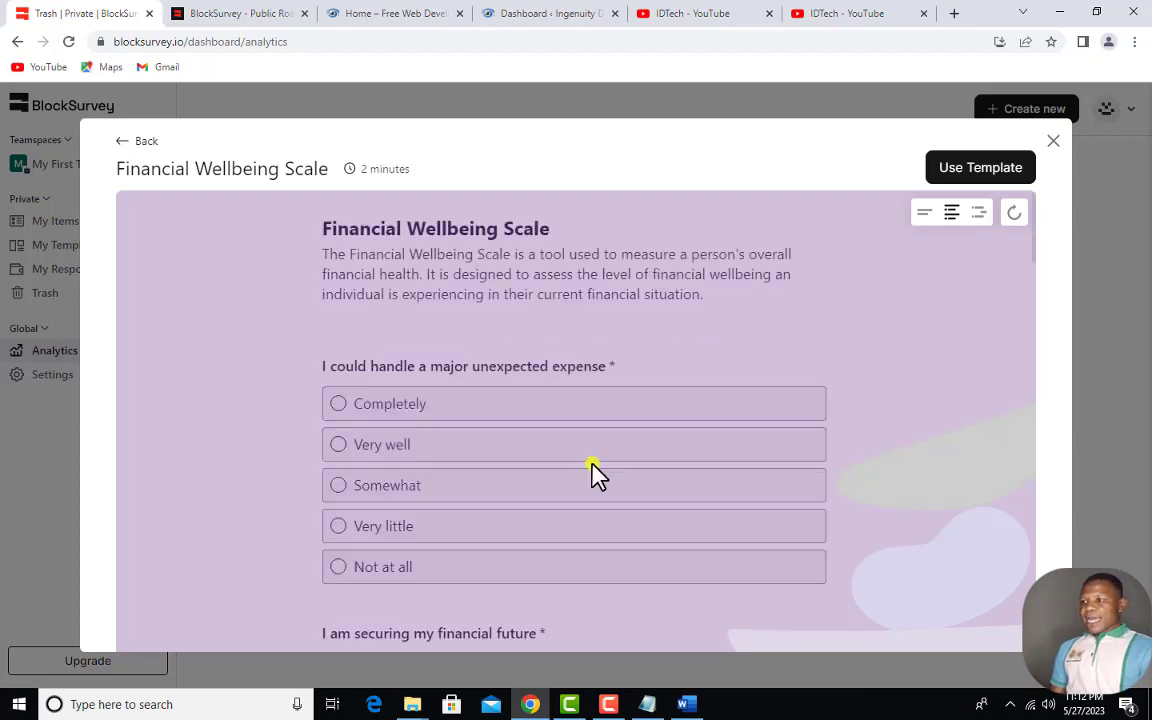
{"action": "scroll", "coordinate": [570, 355], "scroll_direction": "down", "scroll_amount": 8}
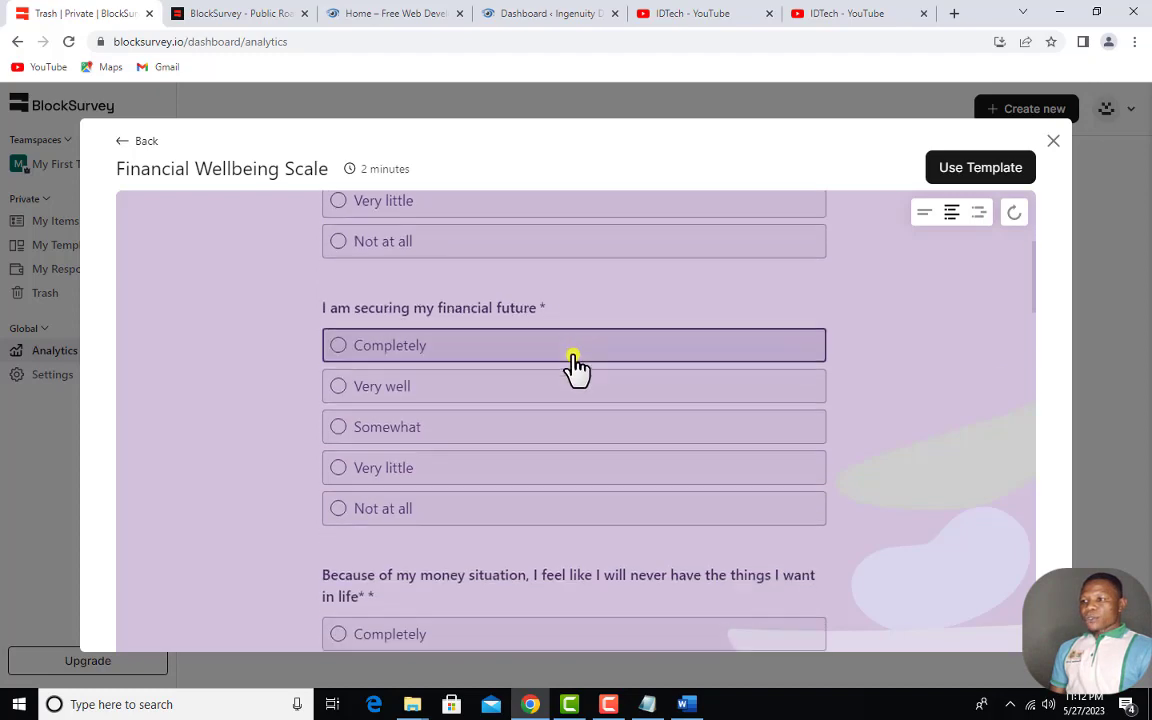
{"action": "scroll", "coordinate": [575, 368], "scroll_direction": "down", "scroll_amount": 10}
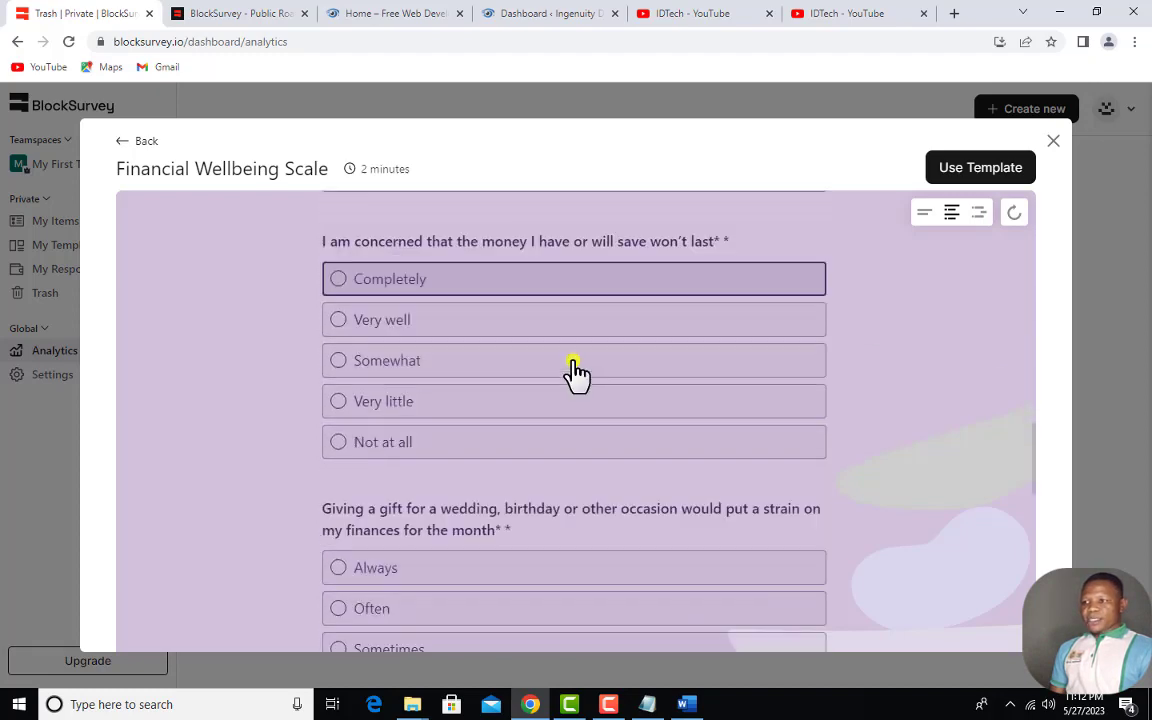
{"action": "scroll", "coordinate": [571, 375], "scroll_direction": "down", "scroll_amount": 3}
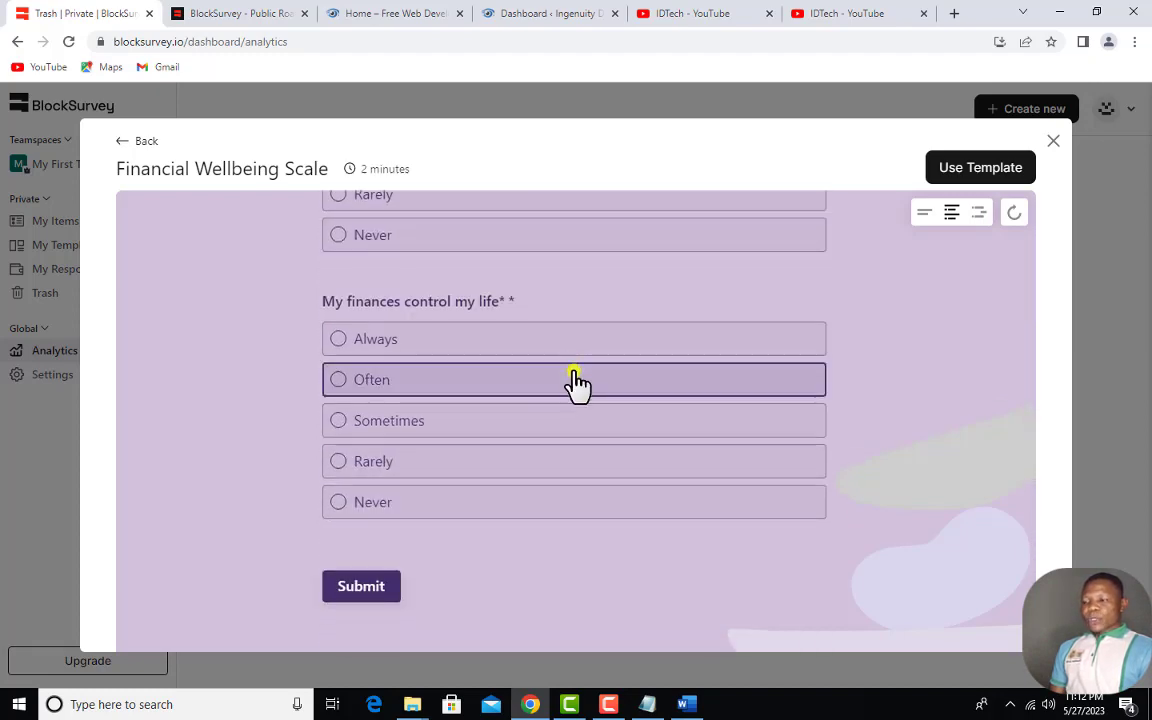
{"action": "scroll", "coordinate": [586, 458], "scroll_direction": "up", "scroll_amount": 8}
{"action": "scroll", "coordinate": [590, 455], "scroll_direction": "up", "scroll_amount": 10}
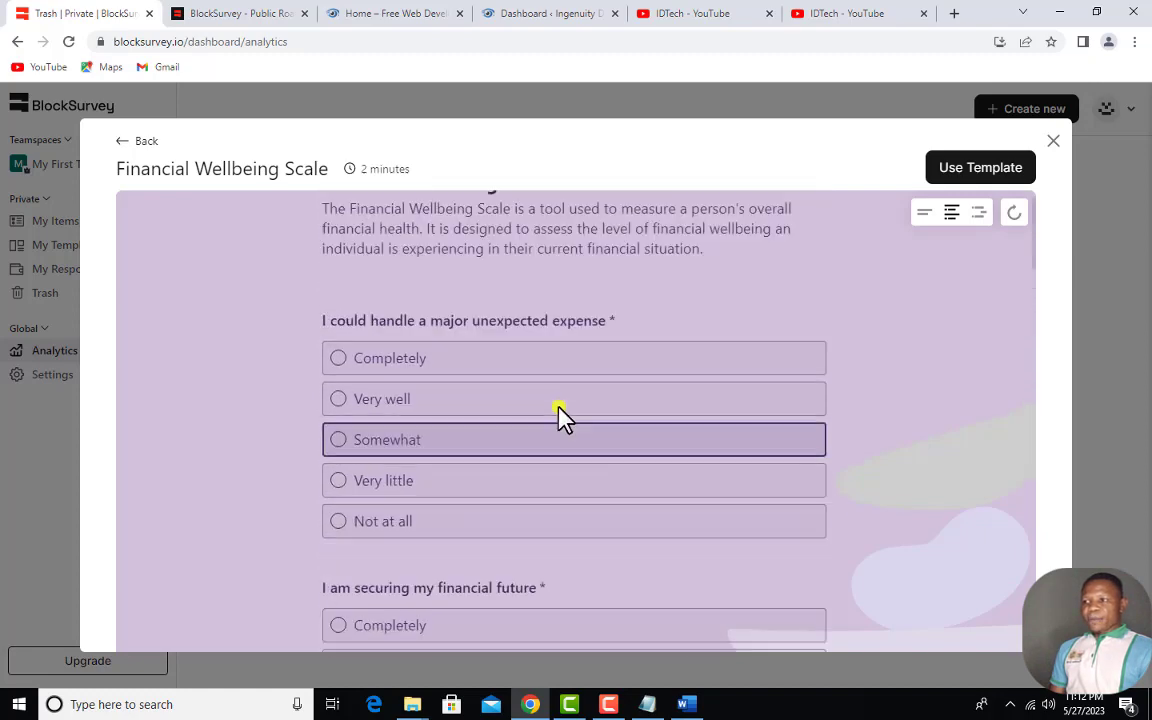
{"action": "left_click_drag", "start_coordinate": [311, 368], "coordinate": [643, 372]}
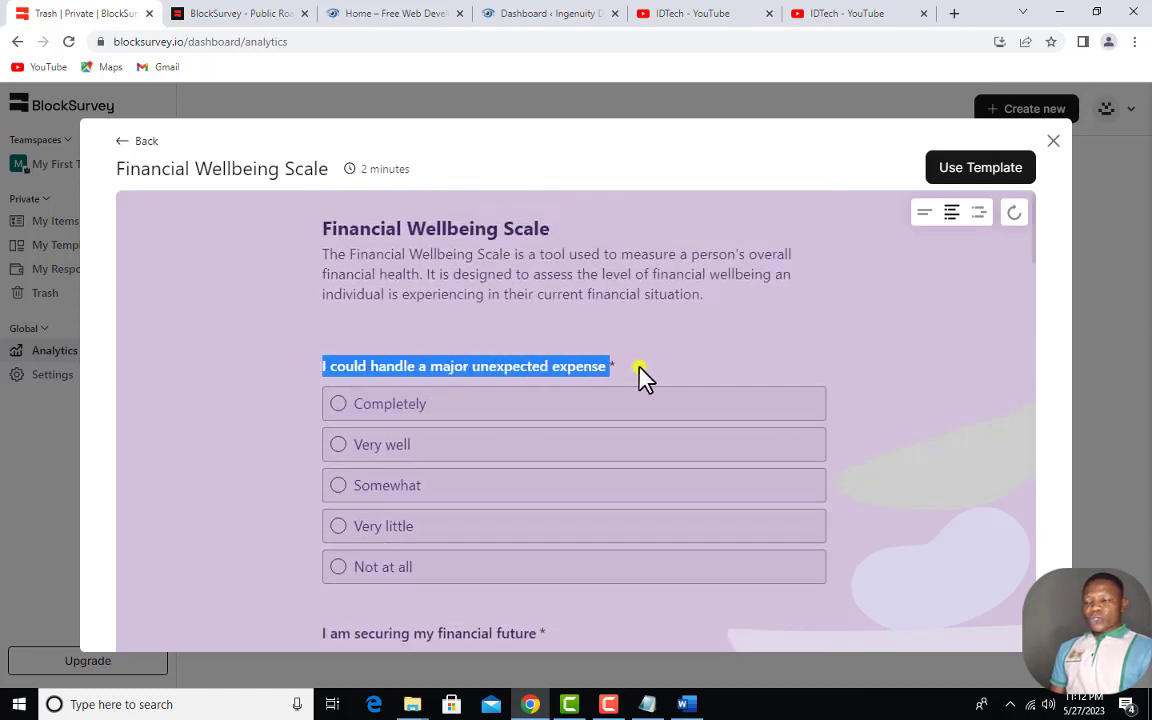
{"action": "left_click", "coordinate": [662, 368]}
{"action": "scroll", "coordinate": [670, 395], "scroll_direction": "down", "scroll_amount": 3}
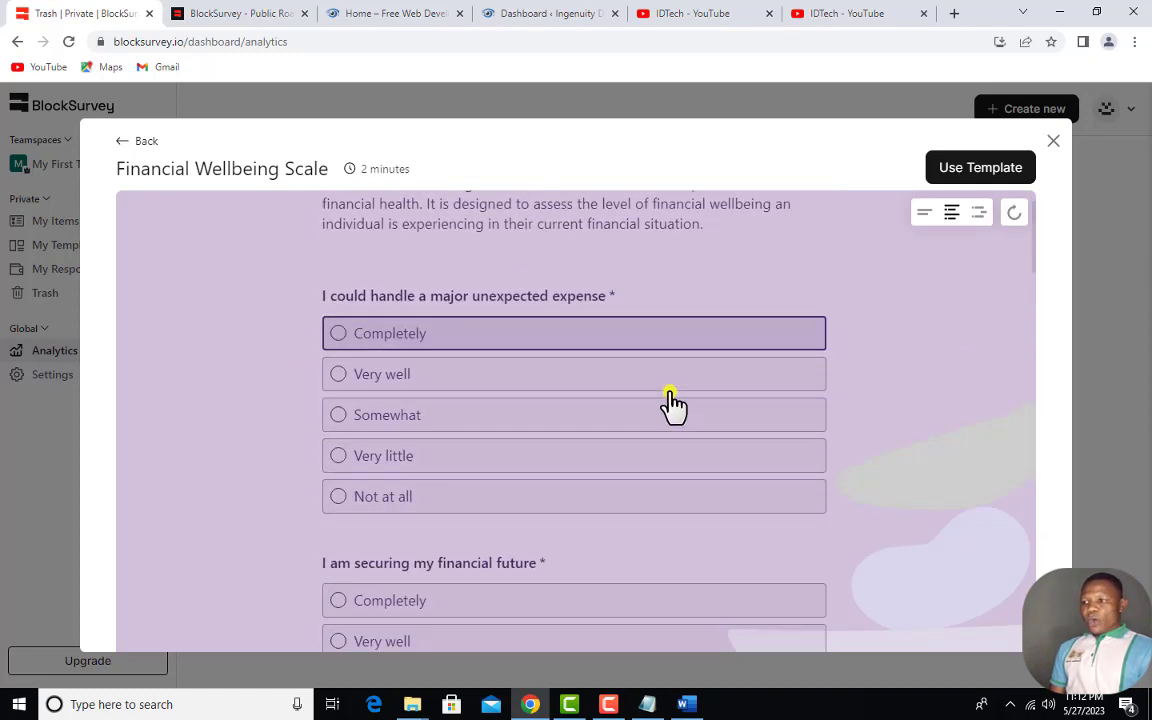
{"action": "scroll", "coordinate": [668, 488], "scroll_direction": "down", "scroll_amount": 10}
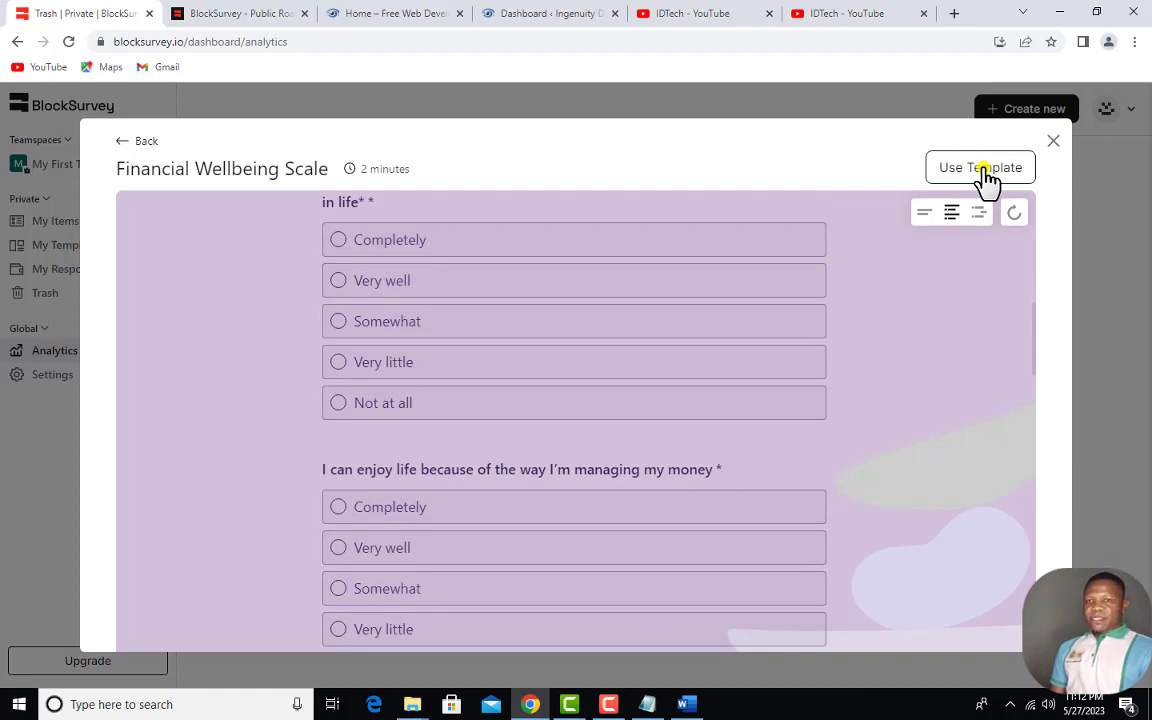
{"action": "scroll", "coordinate": [694, 368], "scroll_direction": "up", "scroll_amount": 15}
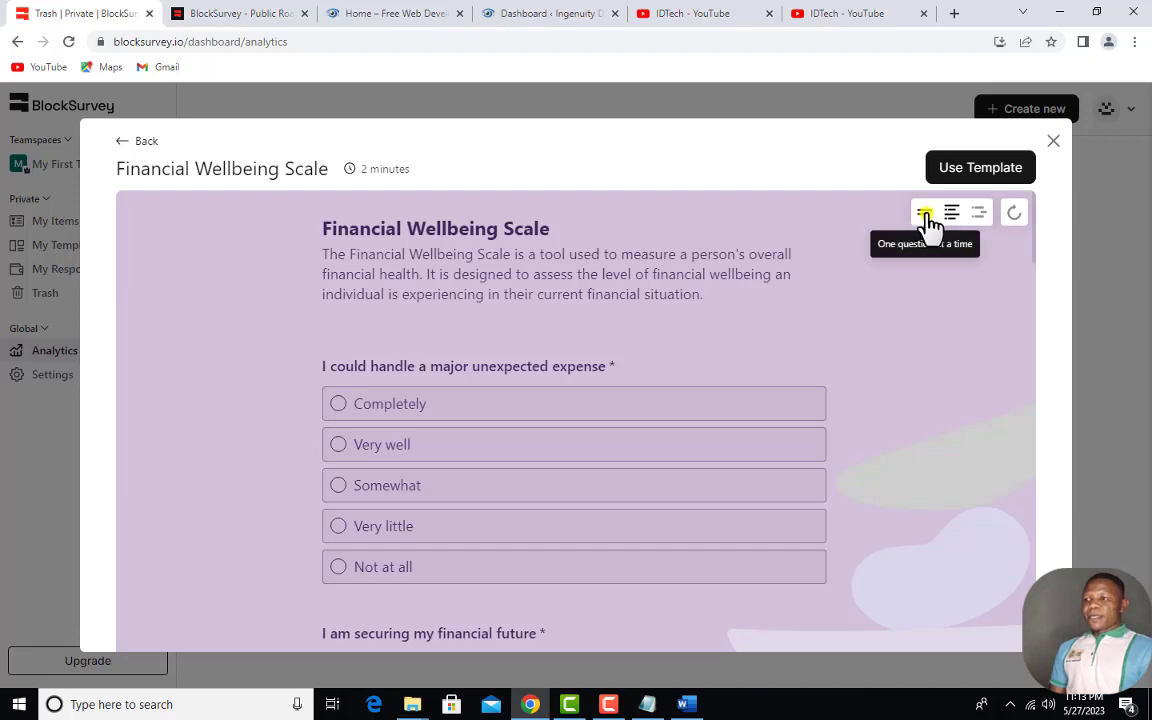
{"action": "scroll", "coordinate": [887, 337], "scroll_direction": "down", "scroll_amount": 1}
{"action": "scroll", "coordinate": [887, 337], "scroll_direction": "down", "scroll_amount": 3}
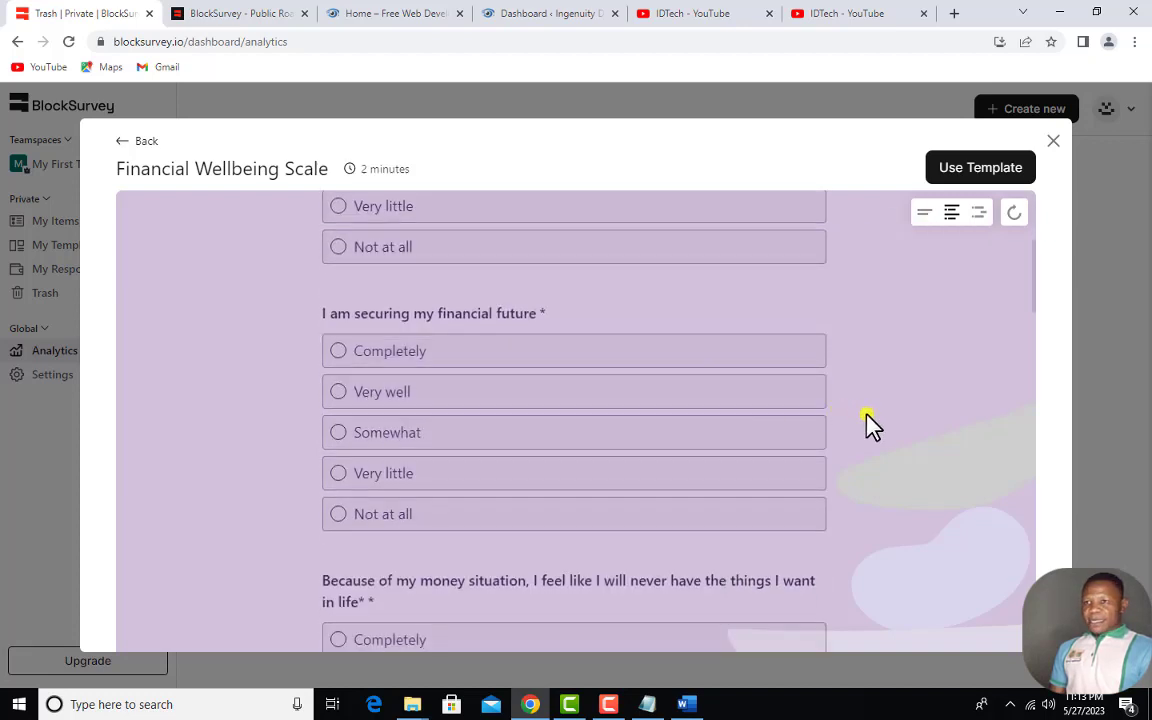
{"action": "scroll", "coordinate": [869, 419], "scroll_direction": "up", "scroll_amount": 3}
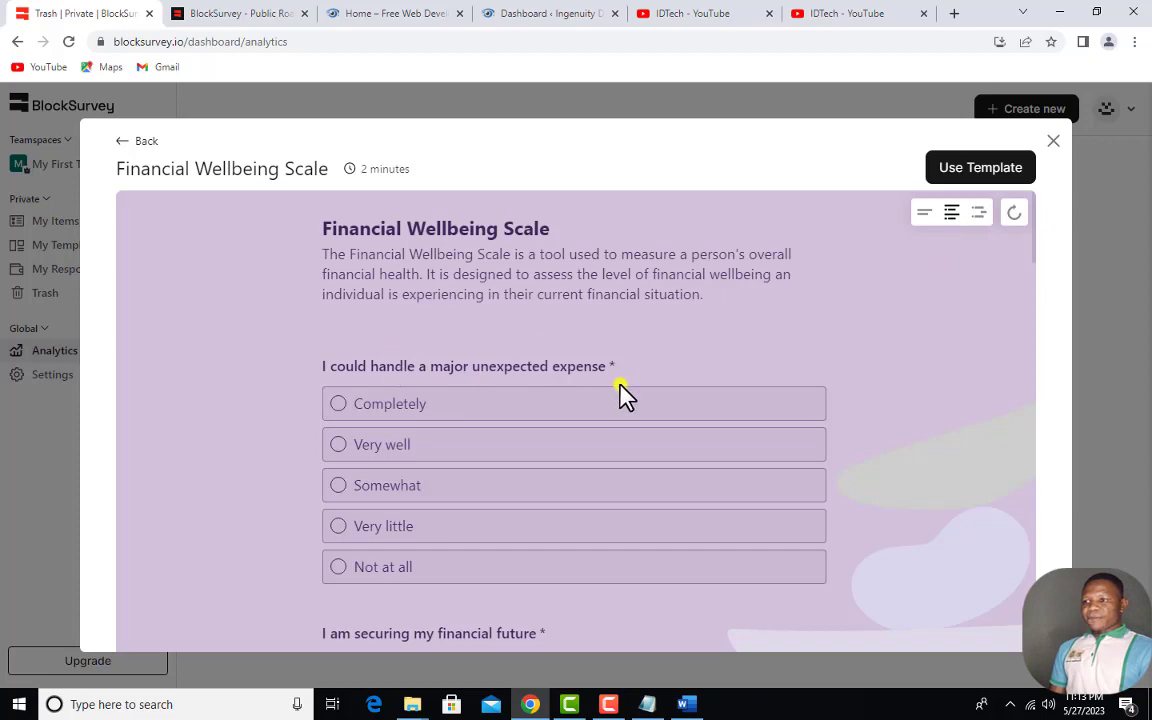
{"action": "scroll", "coordinate": [622, 393], "scroll_direction": "down", "scroll_amount": 3}
{"action": "scroll", "coordinate": [625, 398], "scroll_direction": "up", "scroll_amount": 3}
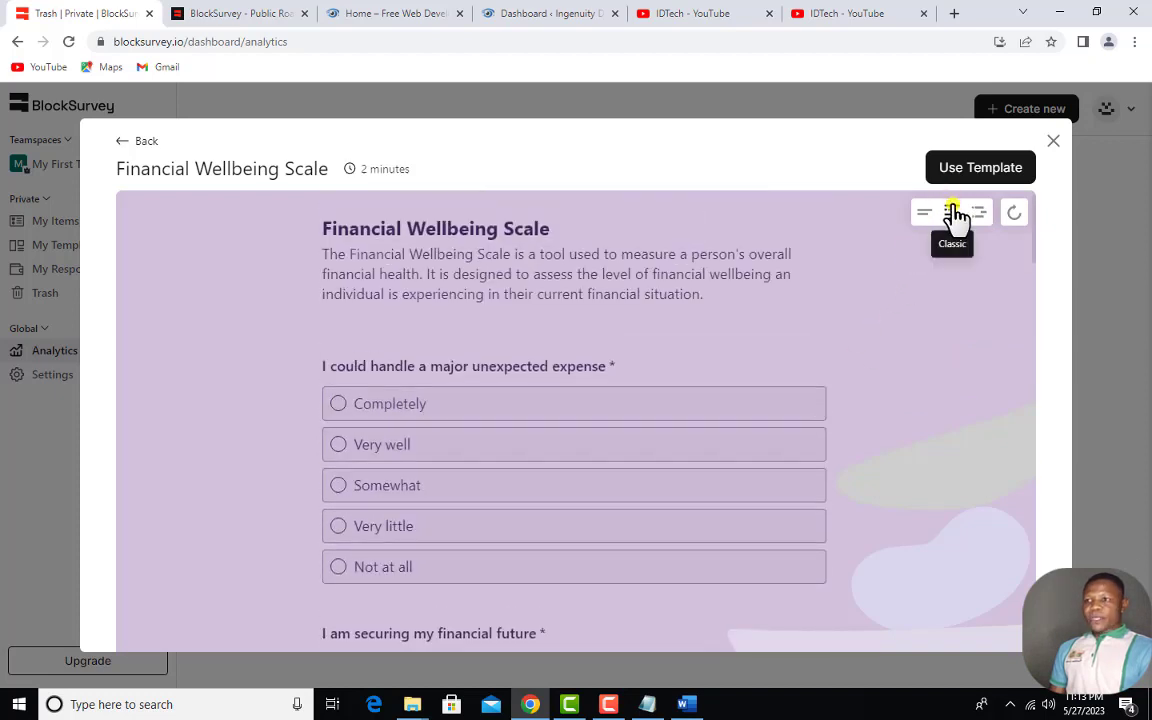
Try the one-question-at-a-time layout, then scroll the all-questions page
{"action": "left_click", "coordinate": [925, 216]}
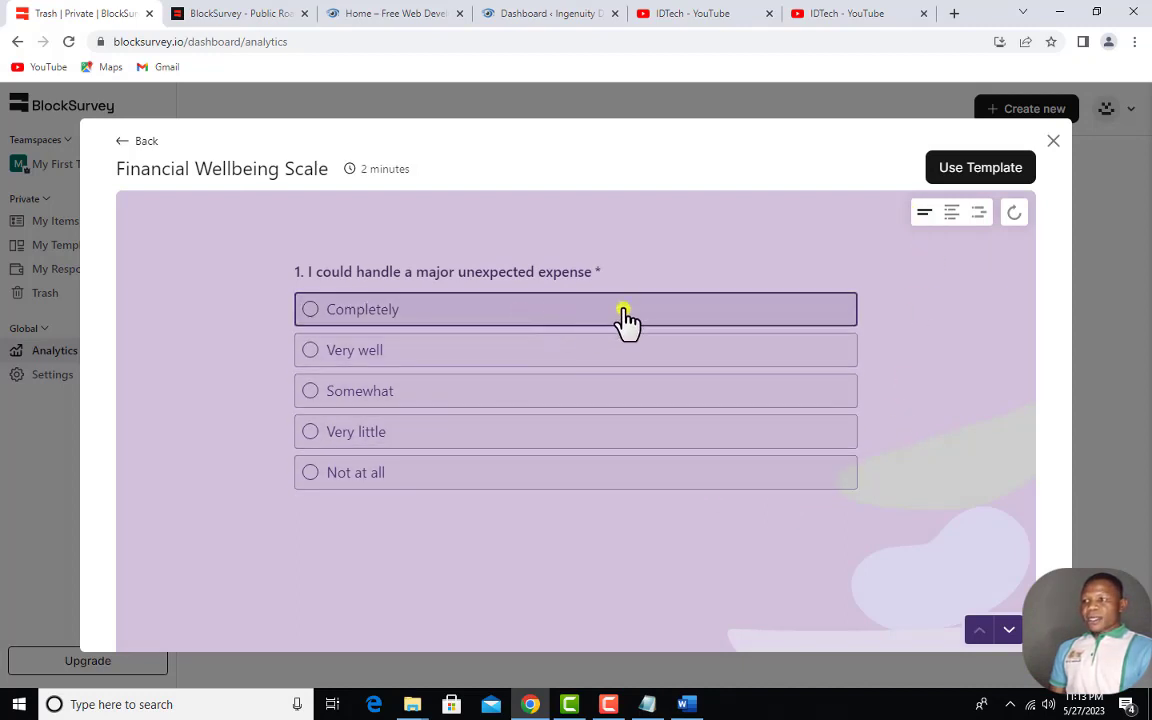
{"action": "left_click", "coordinate": [953, 217]}
{"action": "scroll", "coordinate": [775, 360], "scroll_direction": "down", "scroll_amount": 8}
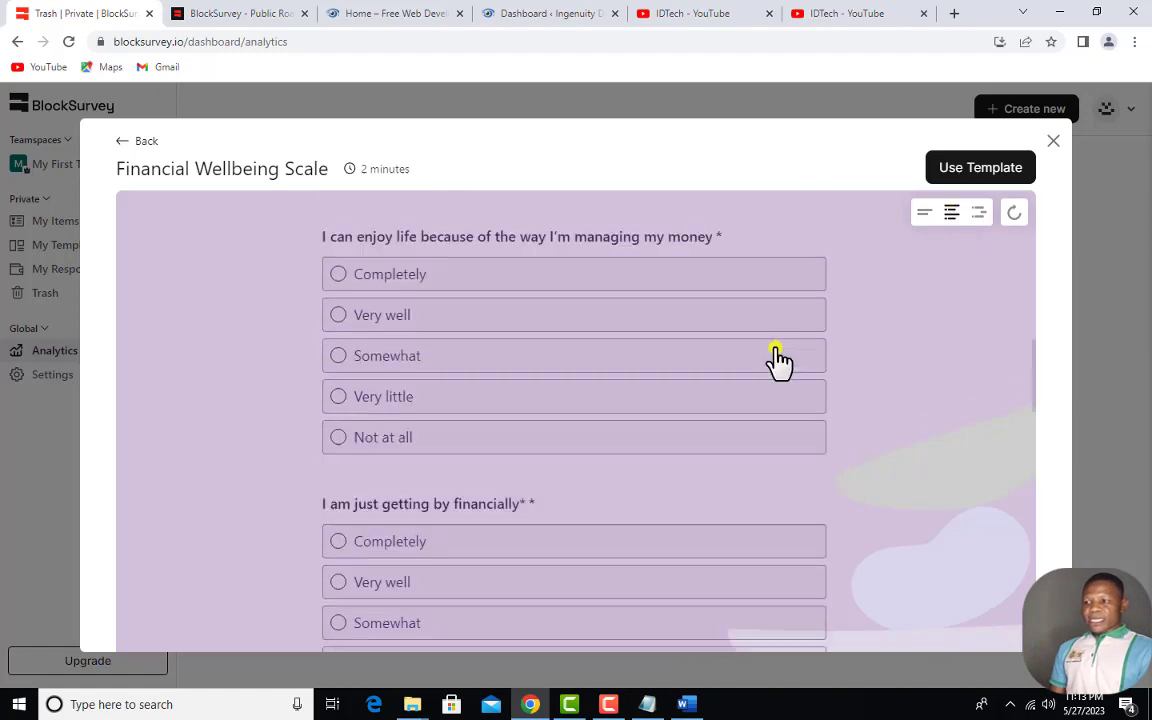
{"action": "scroll", "coordinate": [776, 362], "scroll_direction": "down", "scroll_amount": 3}
{"action": "scroll", "coordinate": [778, 366], "scroll_direction": "up", "scroll_amount": 10}
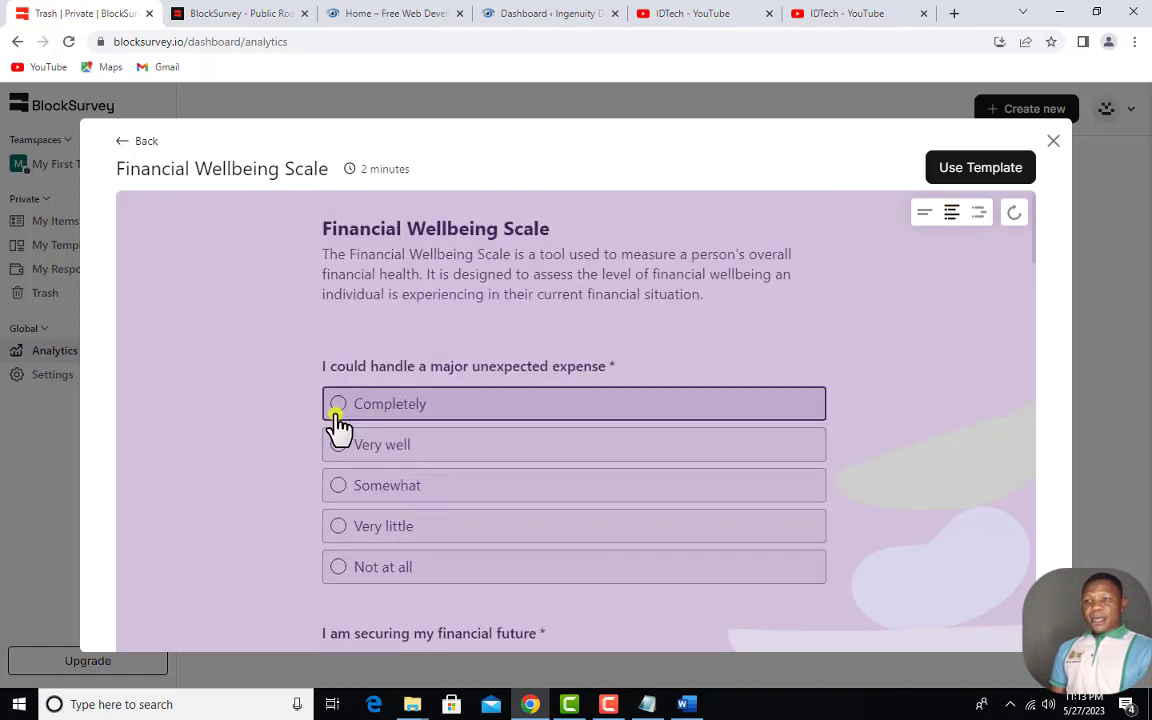
{"action": "scroll", "coordinate": [528, 420], "scroll_direction": "down", "scroll_amount": 3}
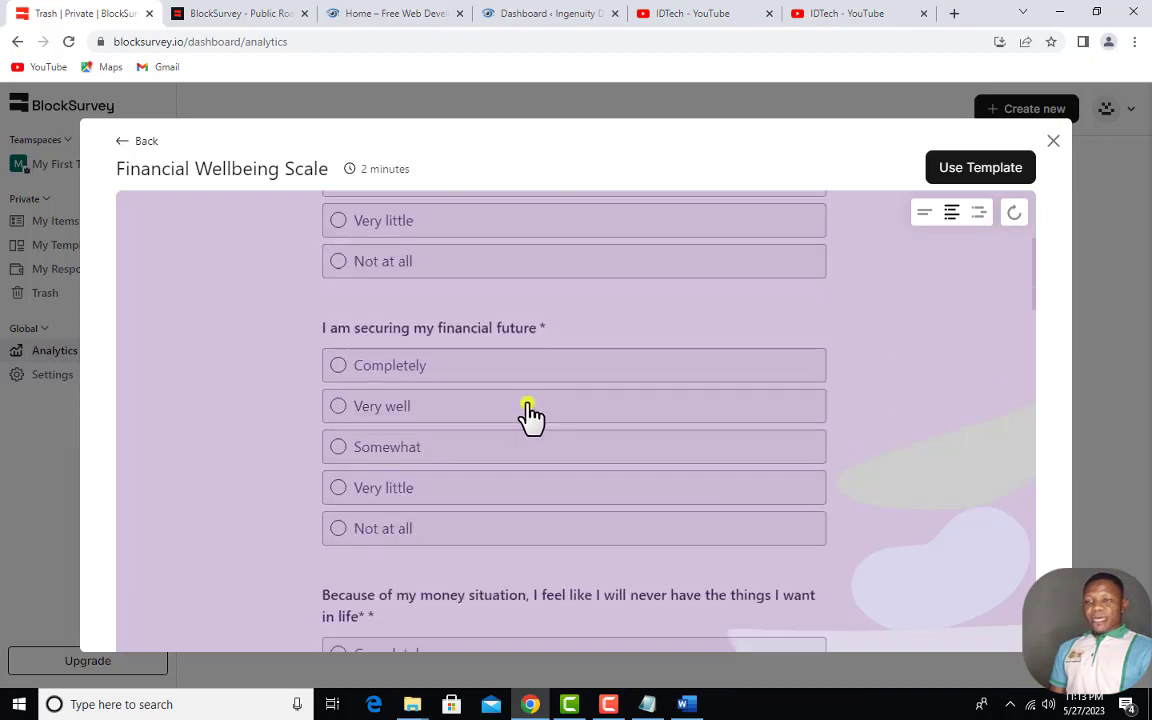
Return to one question at a time and advance through the questions
{"action": "left_click", "coordinate": [925, 215]}
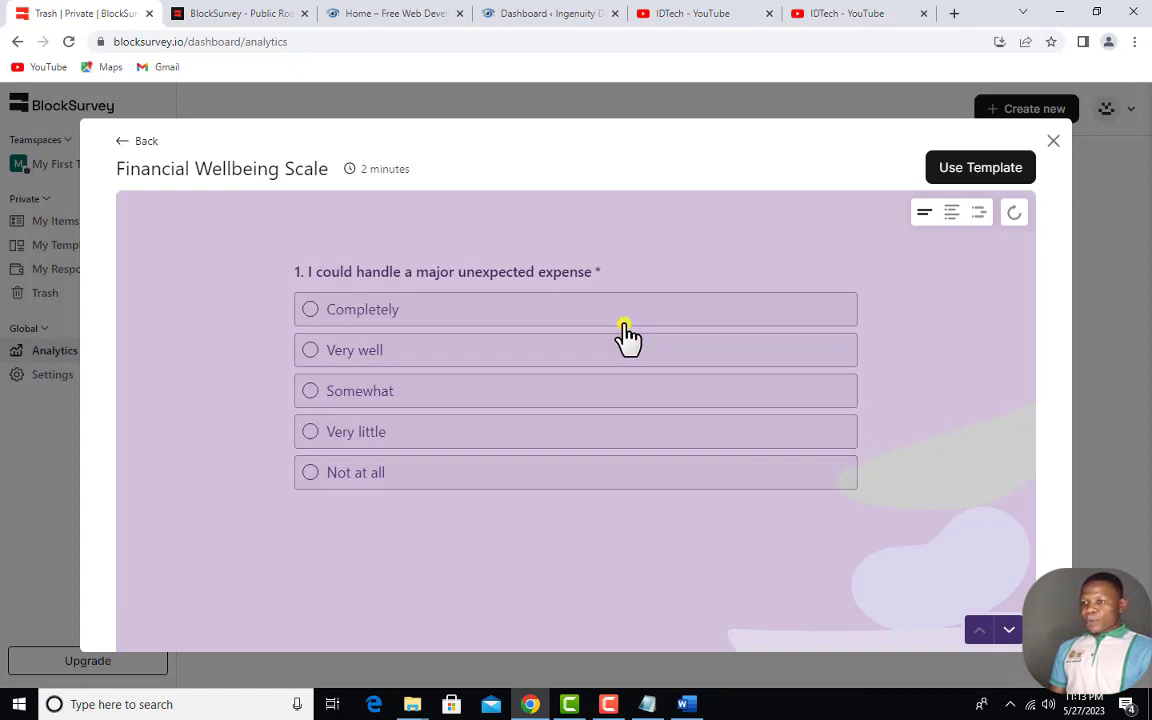
{"action": "left_click", "coordinate": [1010, 630]}
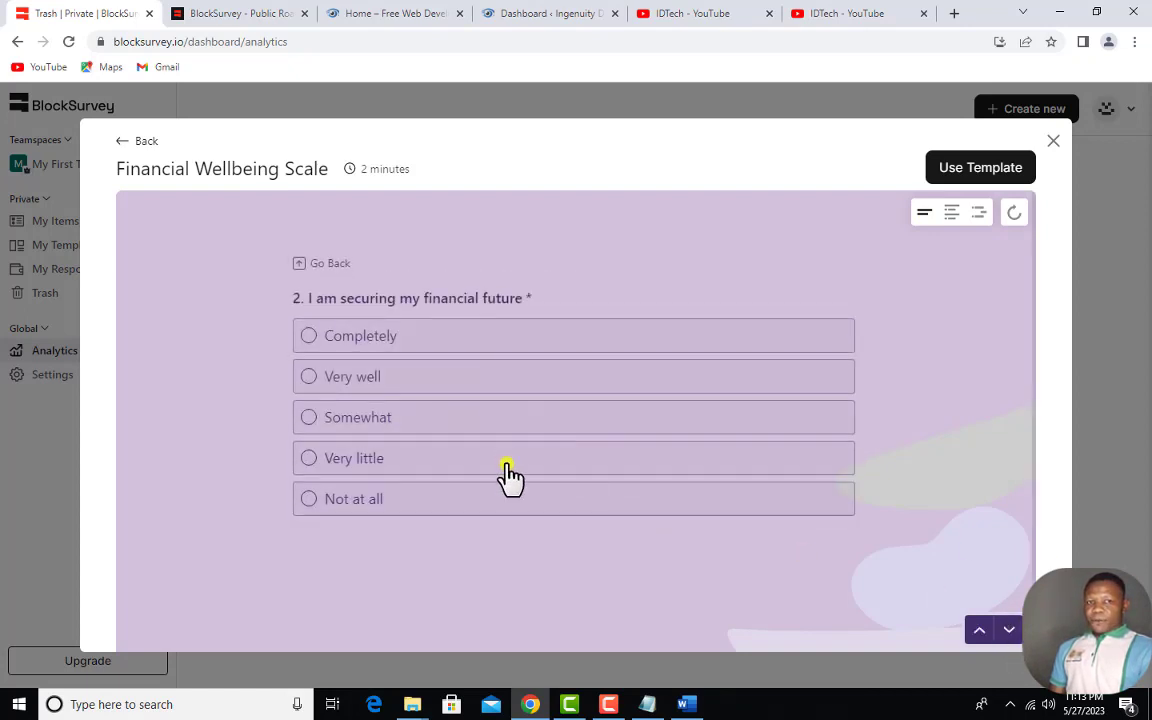
{"action": "scroll", "coordinate": [846, 482], "scroll_direction": "down", "scroll_amount": 1}
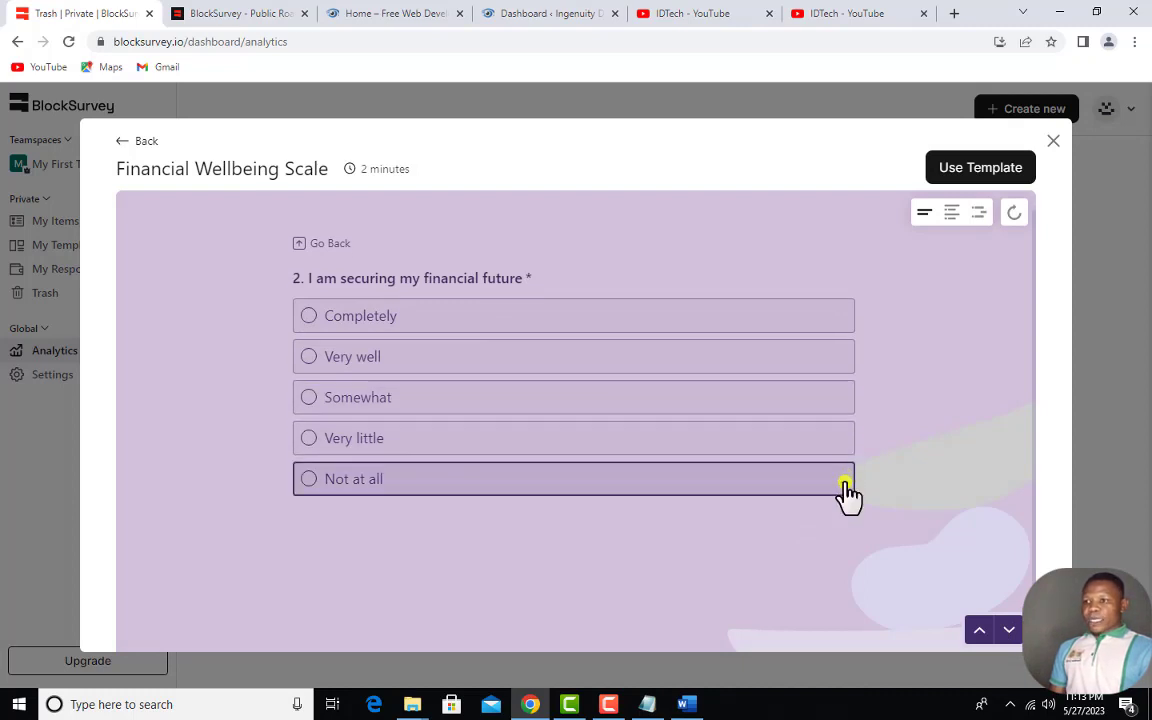
{"action": "scroll", "coordinate": [980, 543], "scroll_direction": "down", "scroll_amount": 1}
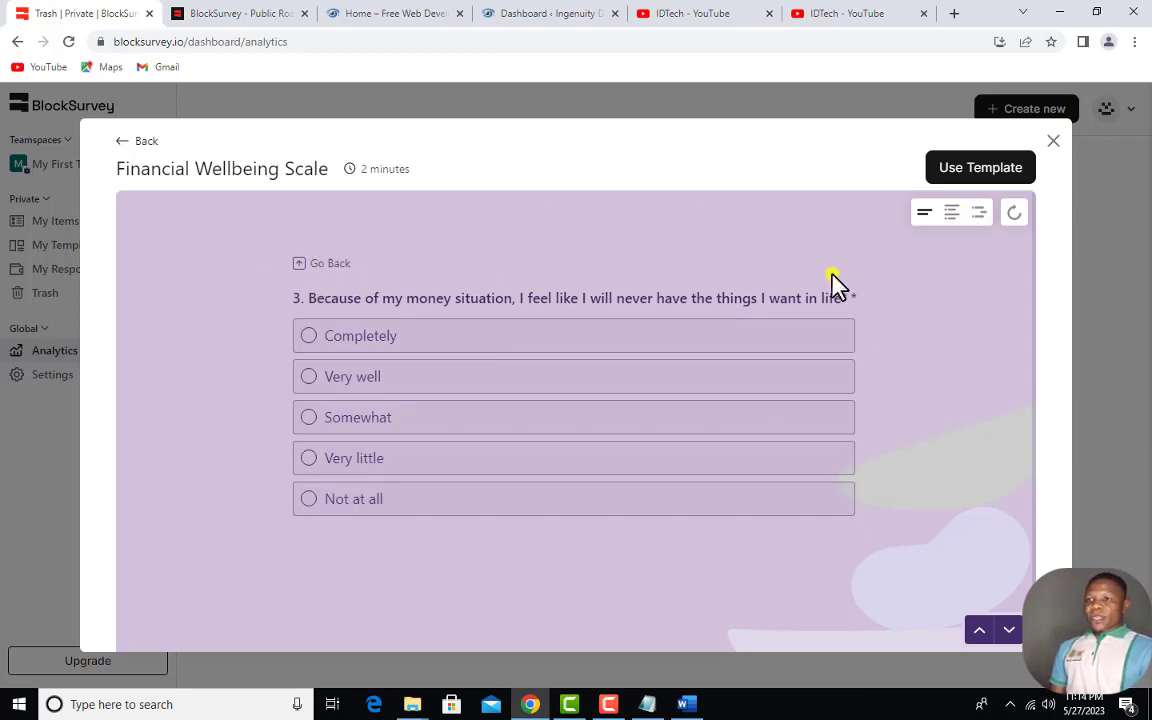
Try the chat layout, answering 'Completely' to question one, then return to full-form layout
{"action": "left_click", "coordinate": [978, 214]}
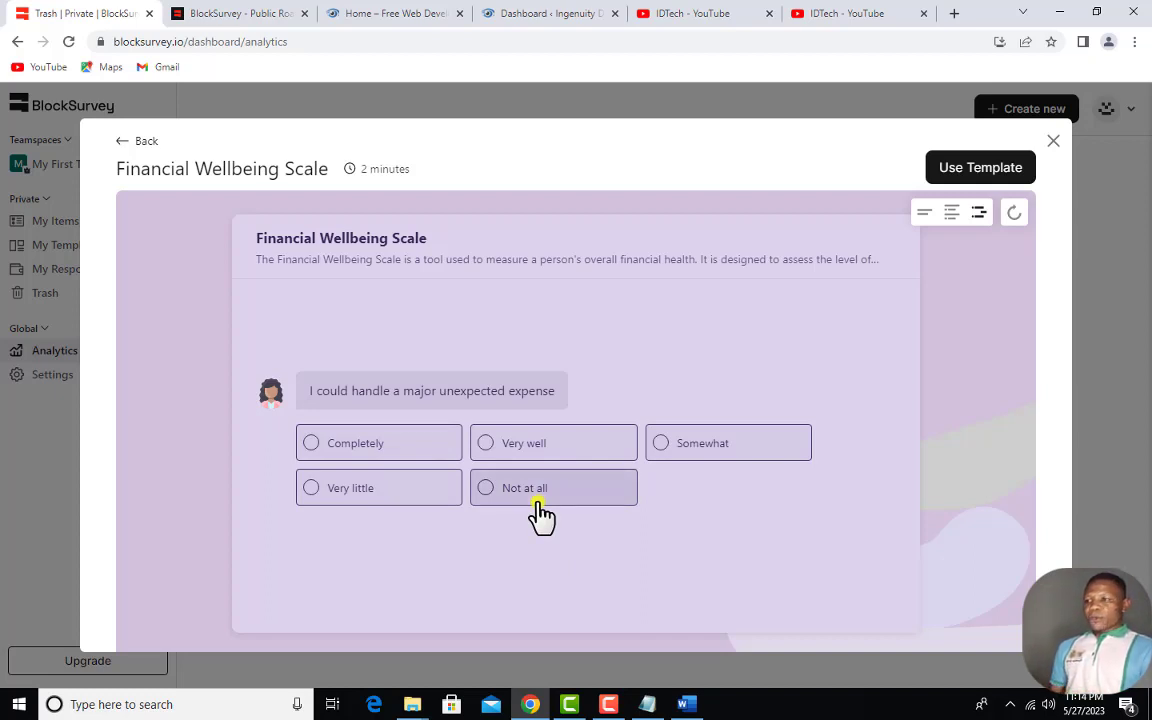
{"action": "left_click", "coordinate": [312, 458]}
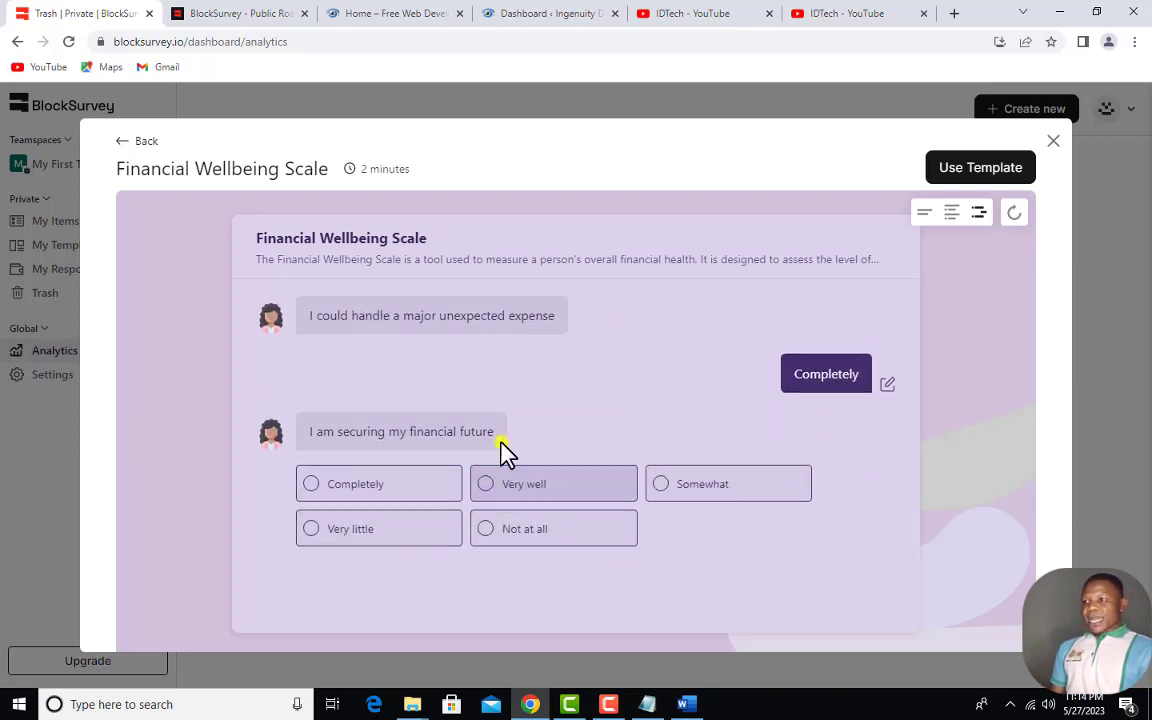
{"action": "left_click", "coordinate": [953, 216]}
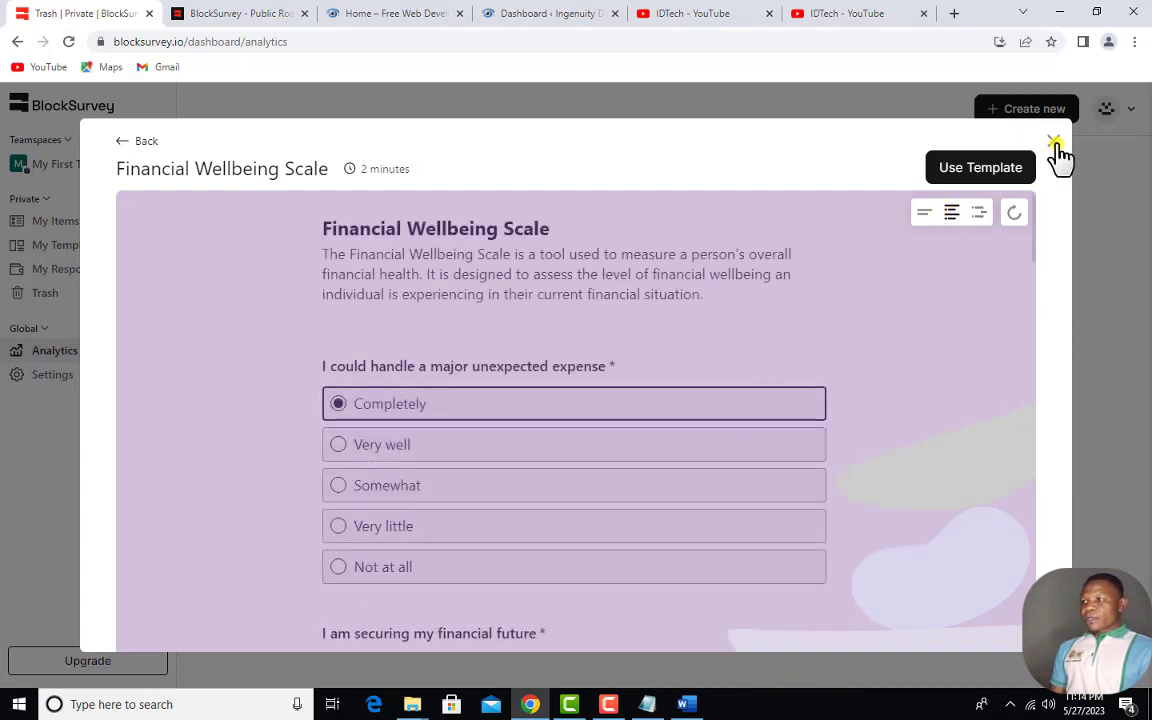
{"action": "scroll", "coordinate": [836, 406], "scroll_direction": "down", "scroll_amount": 15}
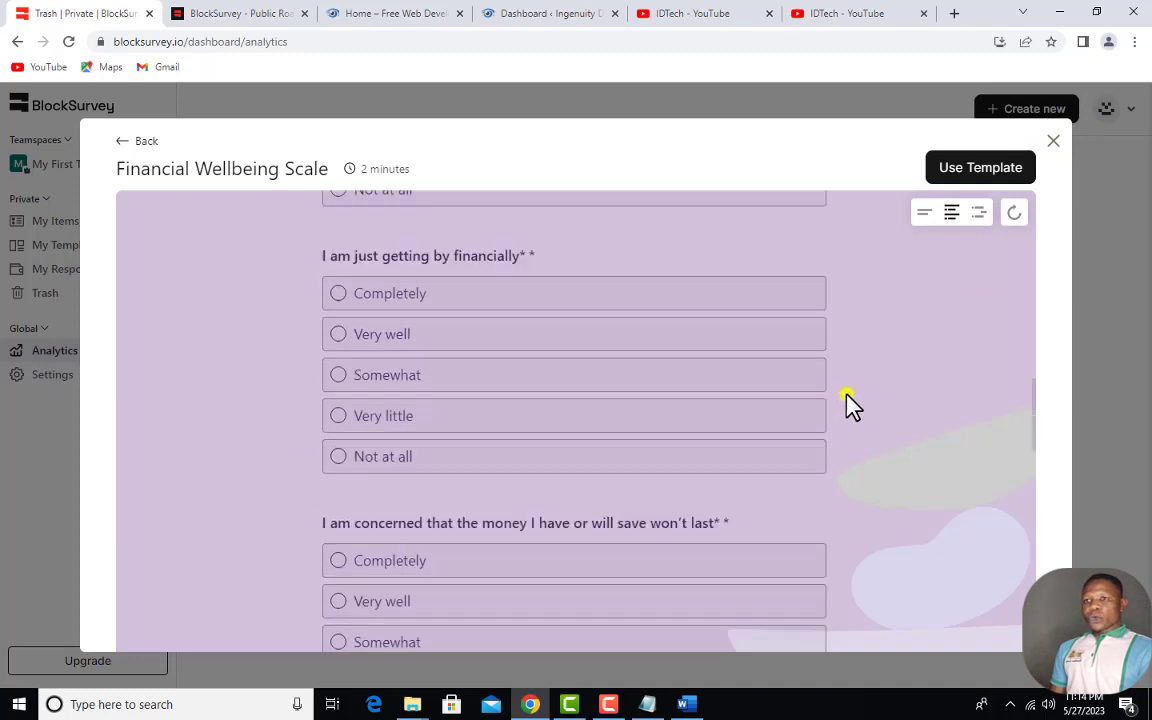
Close the template preview, glance at the premade templates, then start a new survey using AI
{"action": "left_click", "coordinate": [1055, 146]}
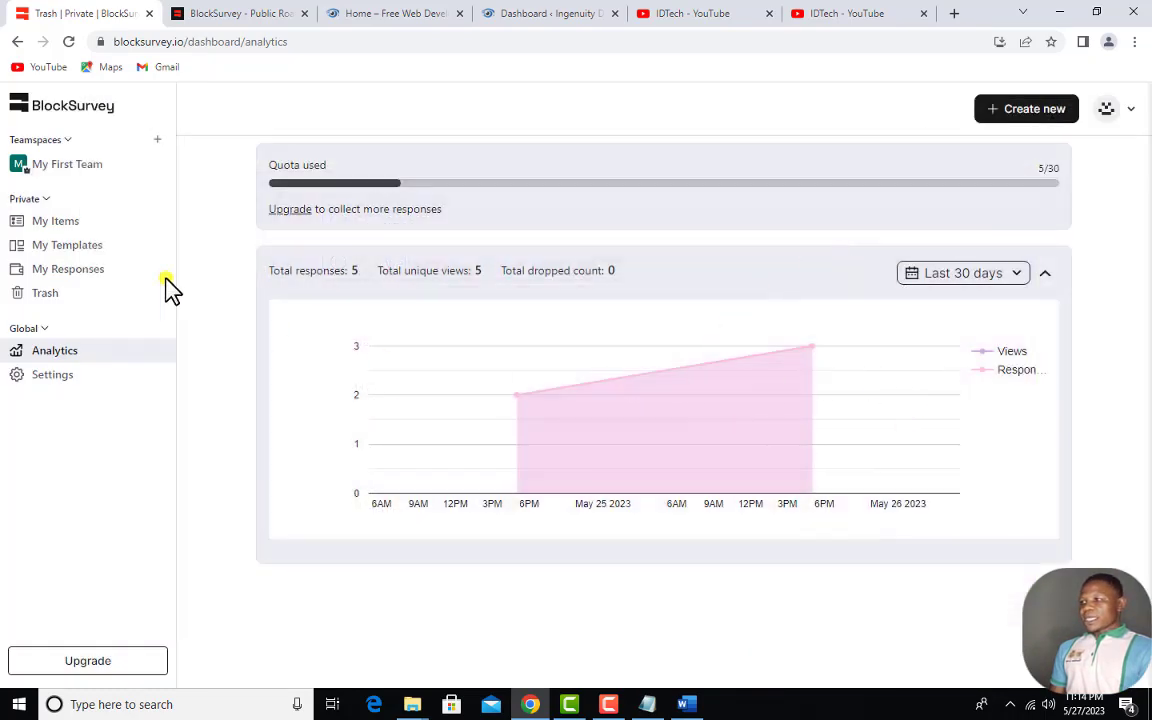
{"action": "left_click", "coordinate": [1026, 115]}
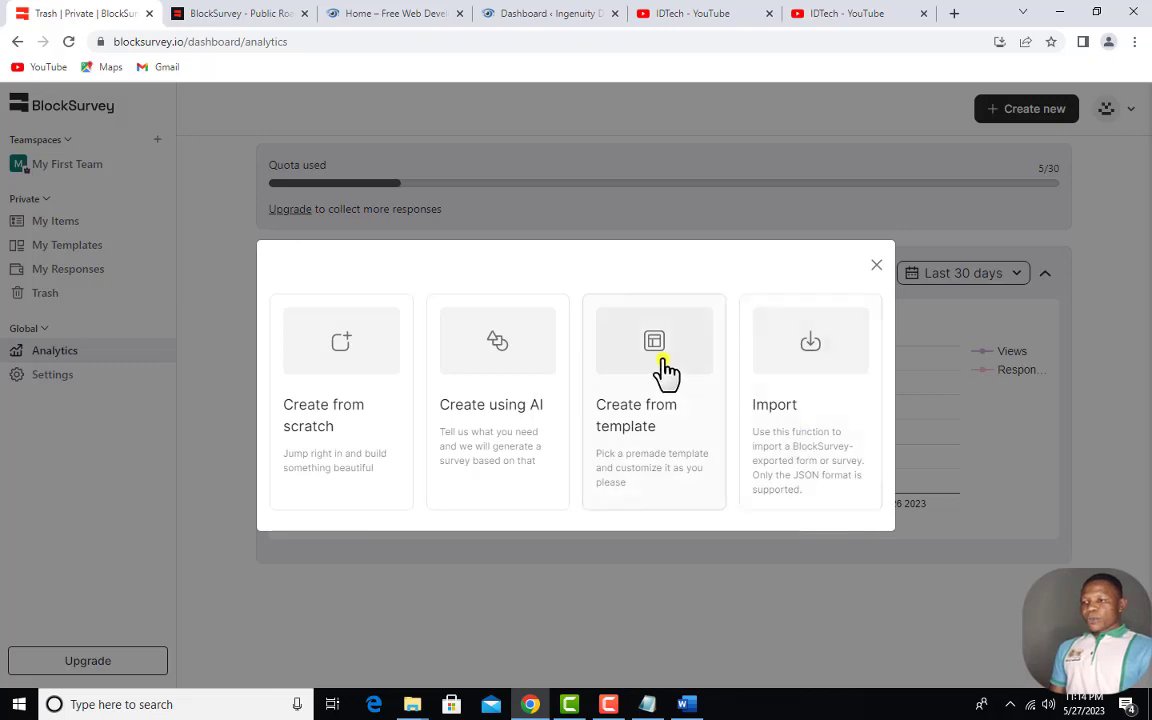
{"action": "left_click", "coordinate": [665, 372]}
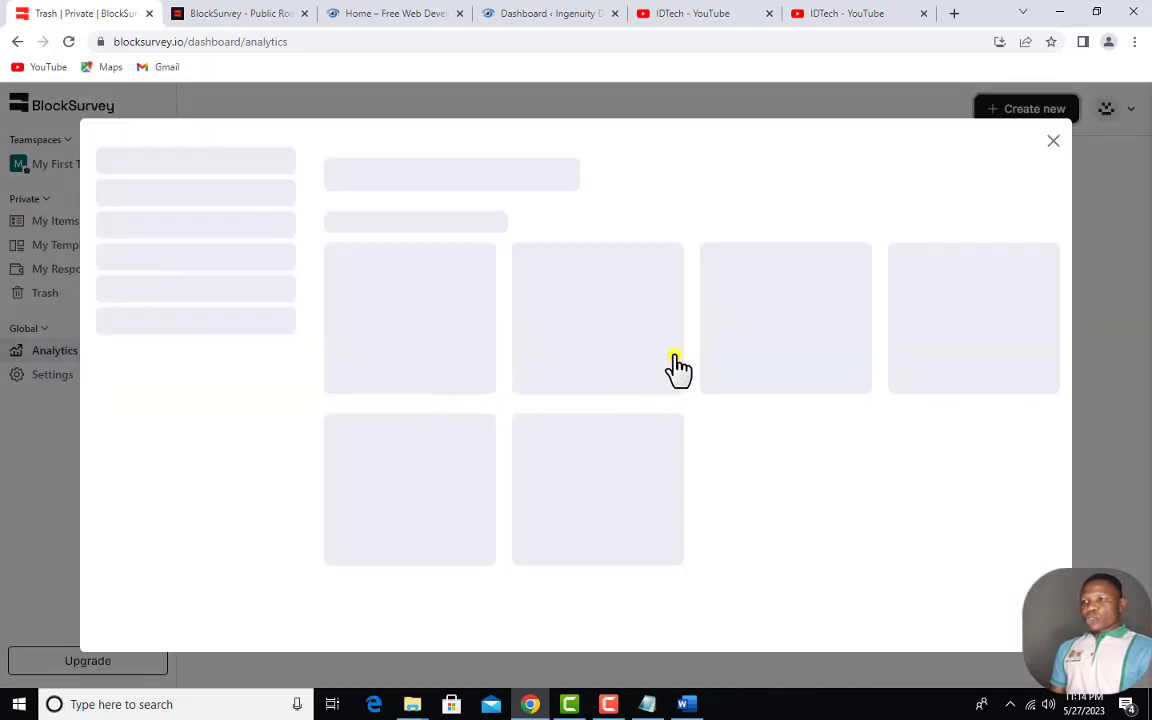
{"action": "left_click", "coordinate": [1053, 141]}
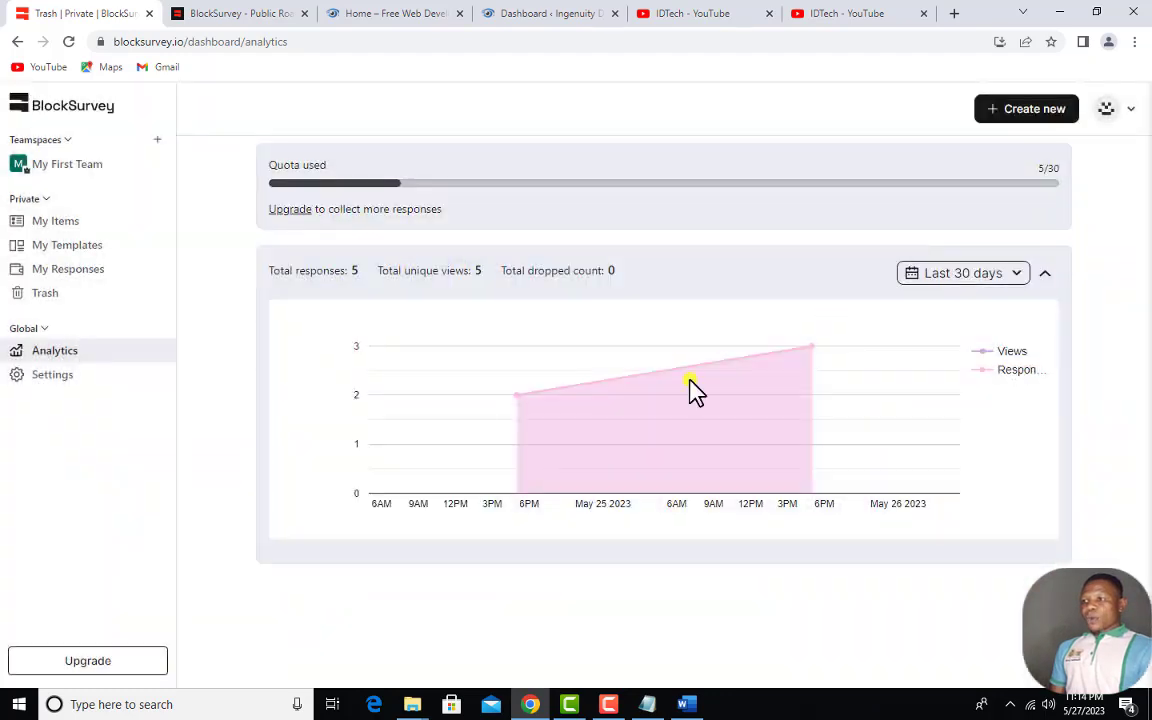
{"action": "left_click", "coordinate": [1052, 125]}
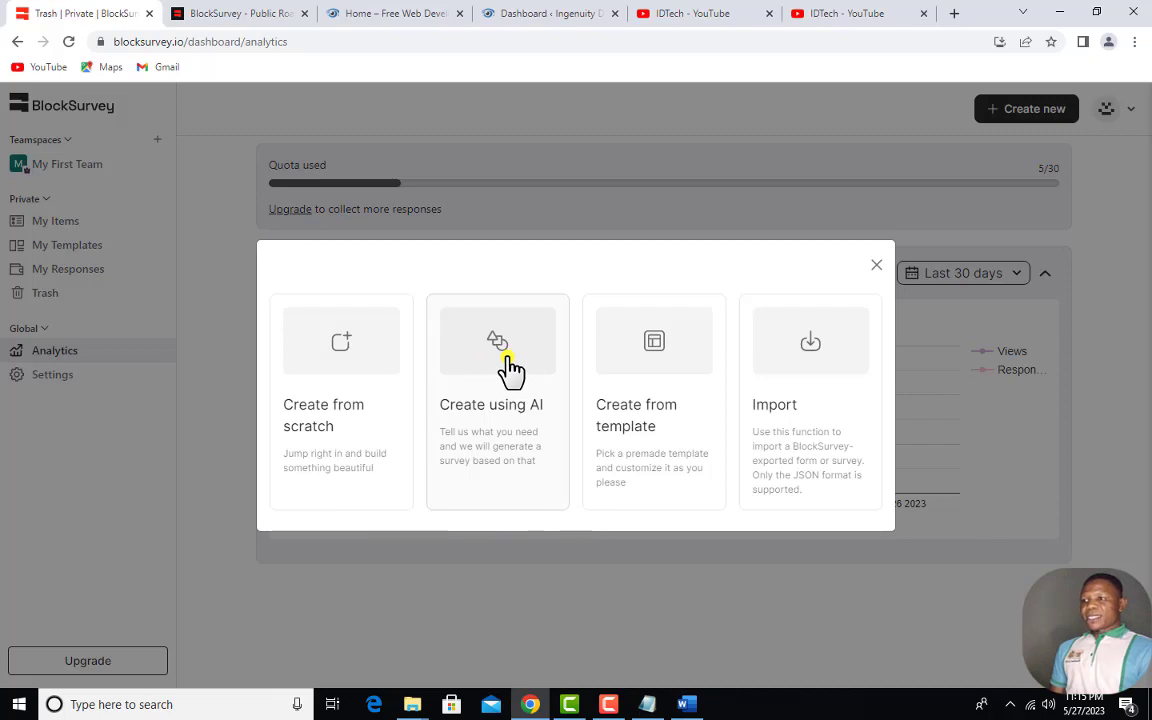
{"action": "left_click", "coordinate": [512, 368]}
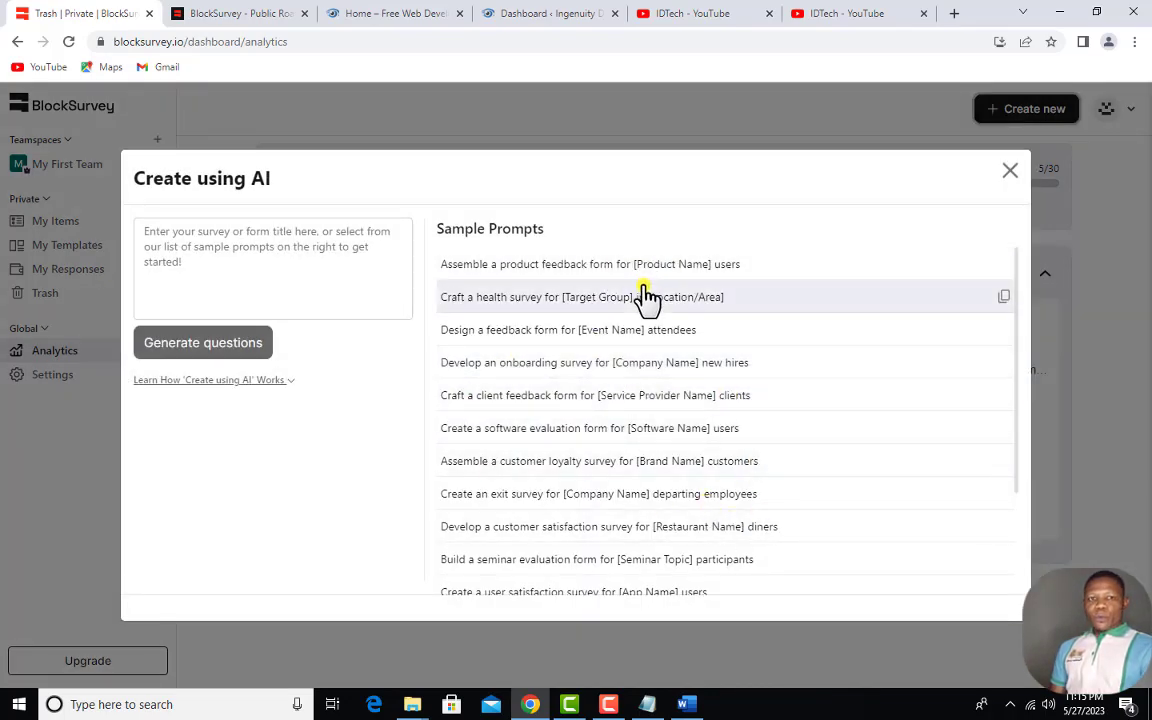
Copy the engagement survey sample prompt into the AI prompt box
{"action": "scroll", "coordinate": [703, 449], "scroll_direction": "down", "scroll_amount": 3}
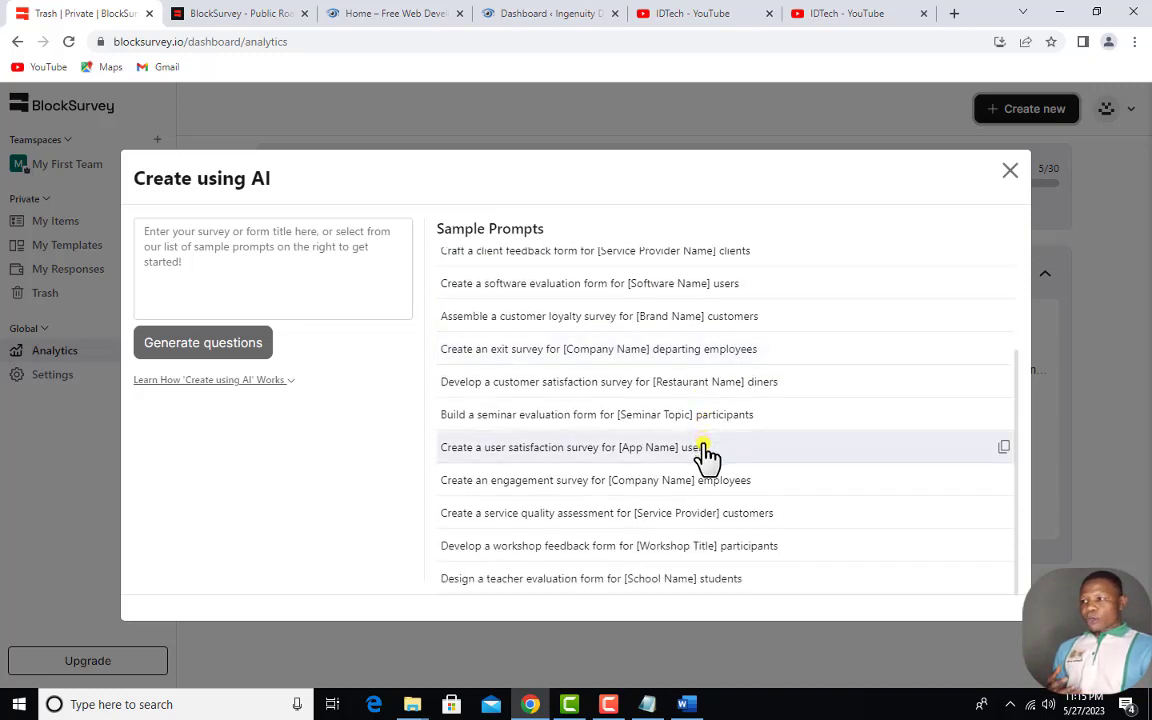
{"action": "scroll", "coordinate": [705, 455], "scroll_direction": "up", "scroll_amount": 3}
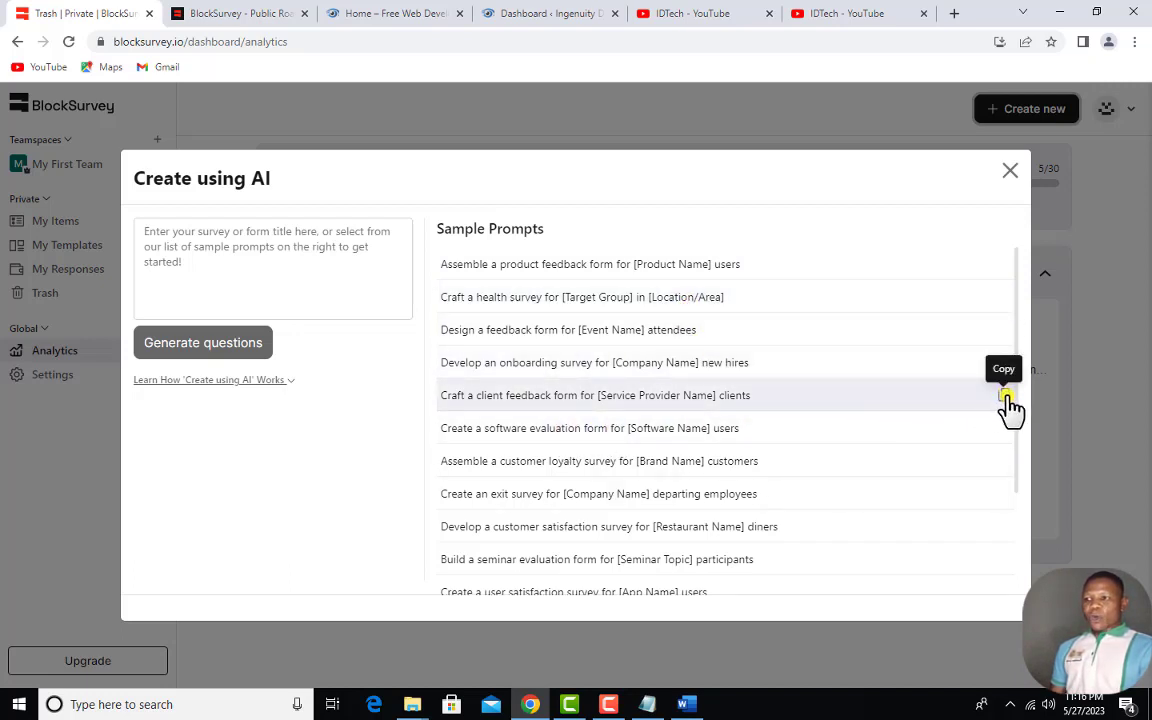
{"action": "left_click", "coordinate": [252, 269]}
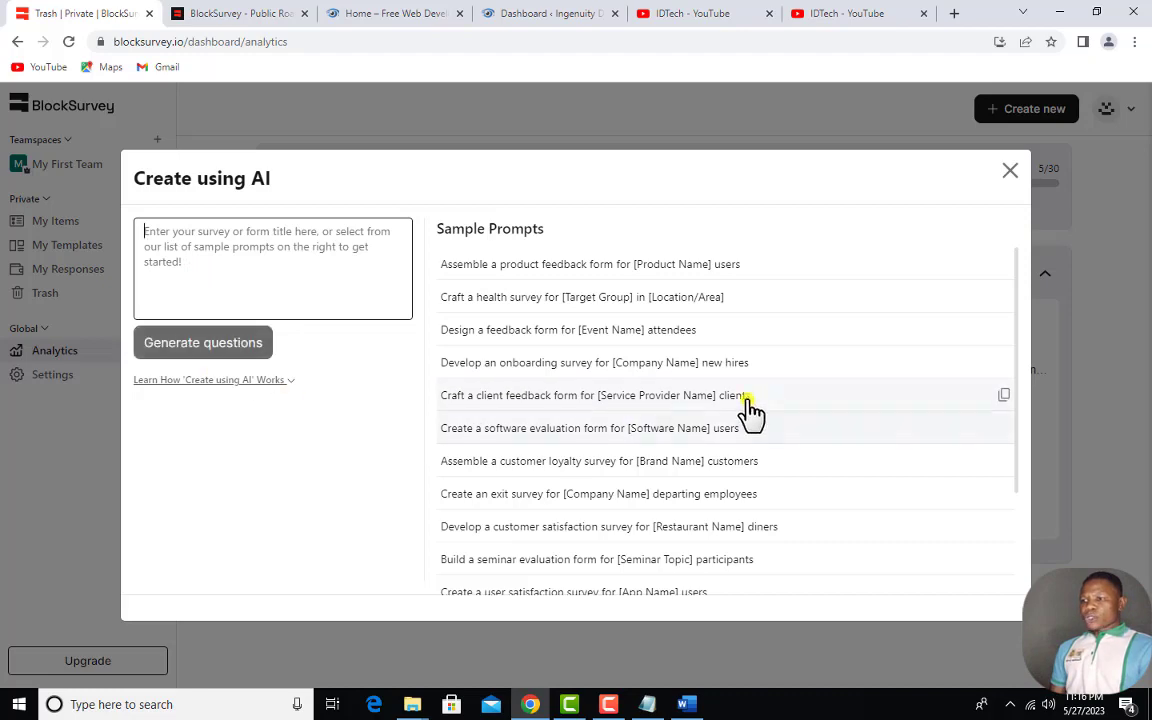
{"action": "scroll", "coordinate": [748, 411], "scroll_direction": "down", "scroll_amount": 1}
{"action": "scroll", "coordinate": [805, 455], "scroll_direction": "down", "scroll_amount": 1}
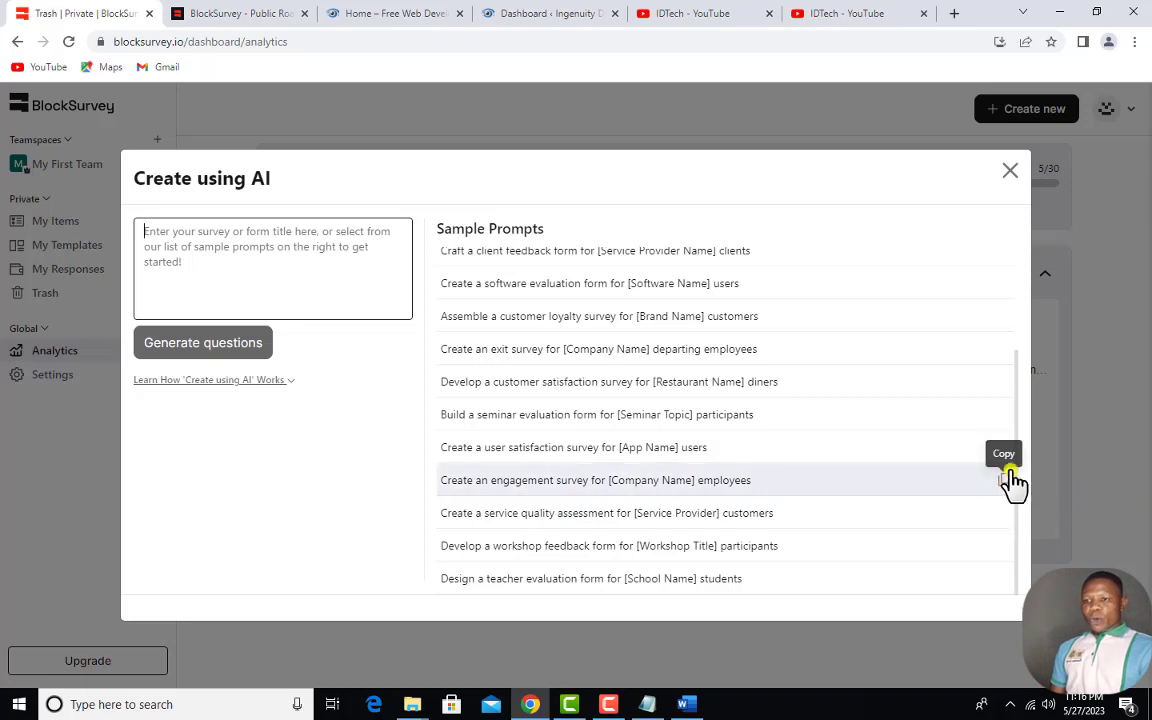
{"action": "left_click", "coordinate": [1006, 484]}
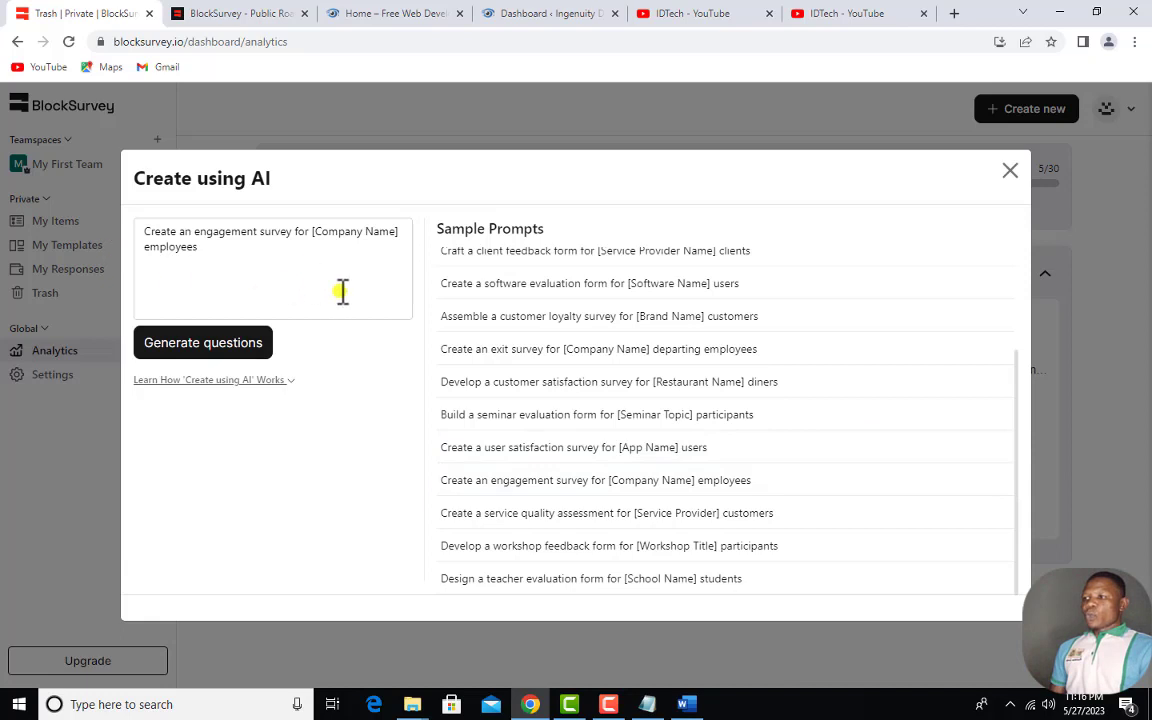
Replace the [Company Name] placeholder with IDTech and remove the leftover bracket
{"action": "left_click", "coordinate": [207, 249]}
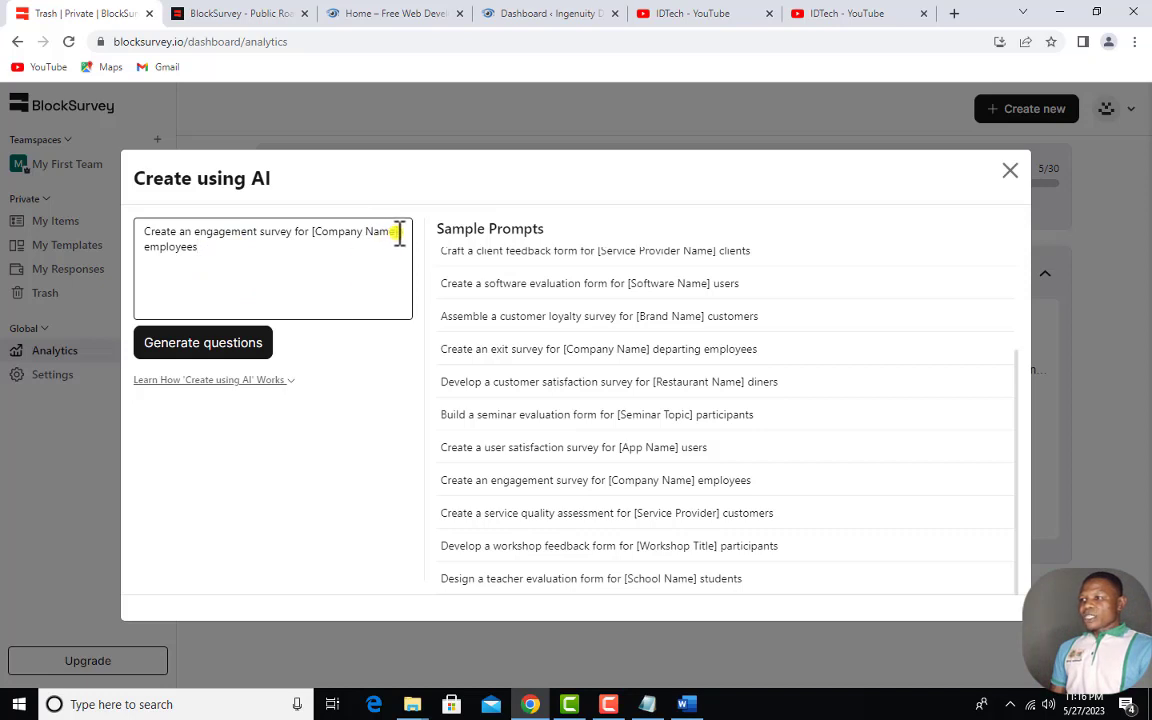
{"action": "left_click_drag", "start_coordinate": [393, 233], "coordinate": [322, 238]}
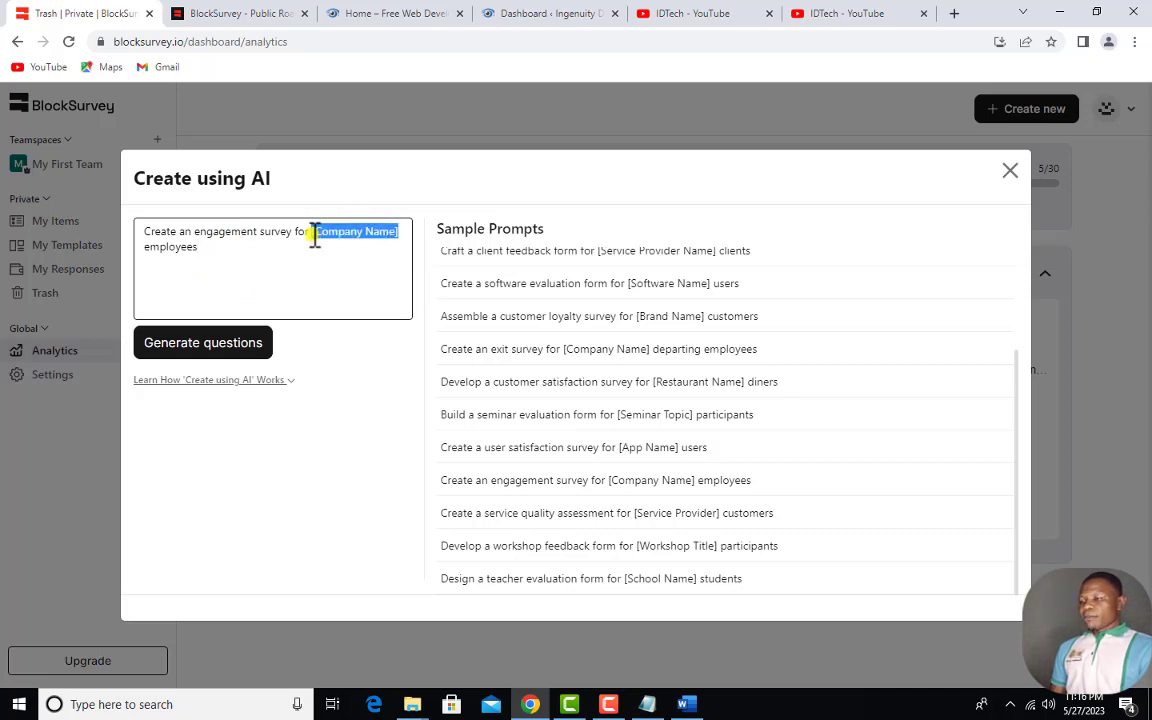
{"action": "type", "text": "IDTech"}
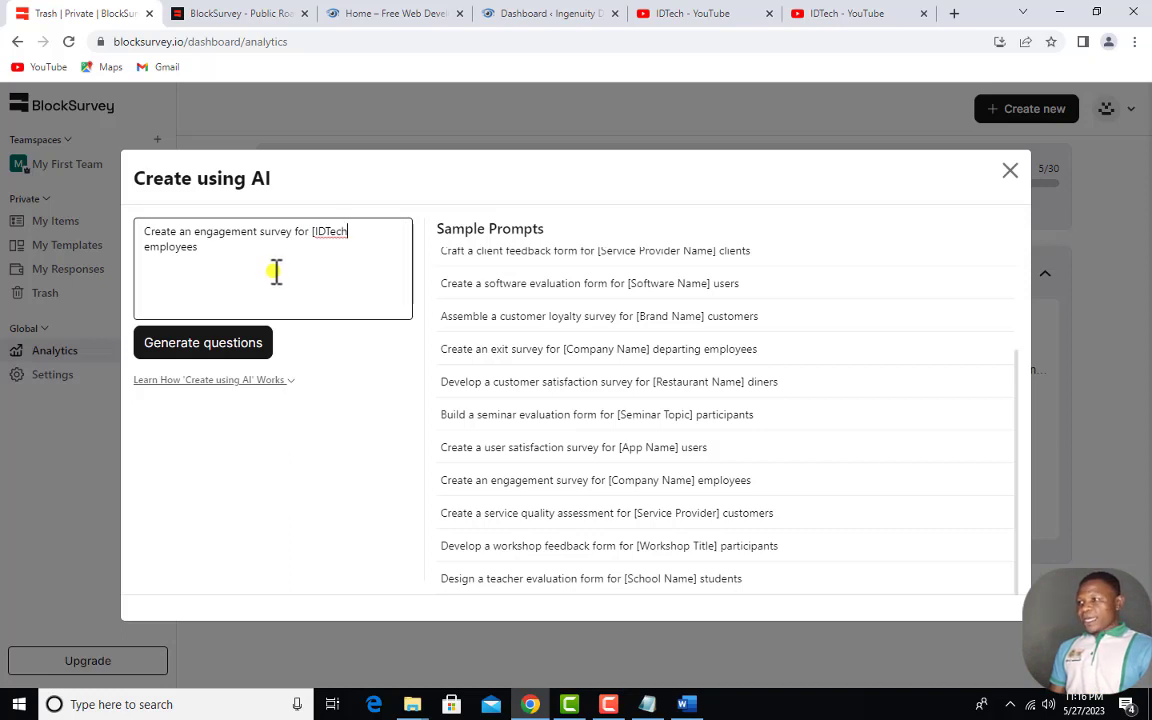
{"action": "left_click_drag", "start_coordinate": [200, 247], "coordinate": [139, 227]}
{"action": "left_click", "coordinate": [180, 247]}
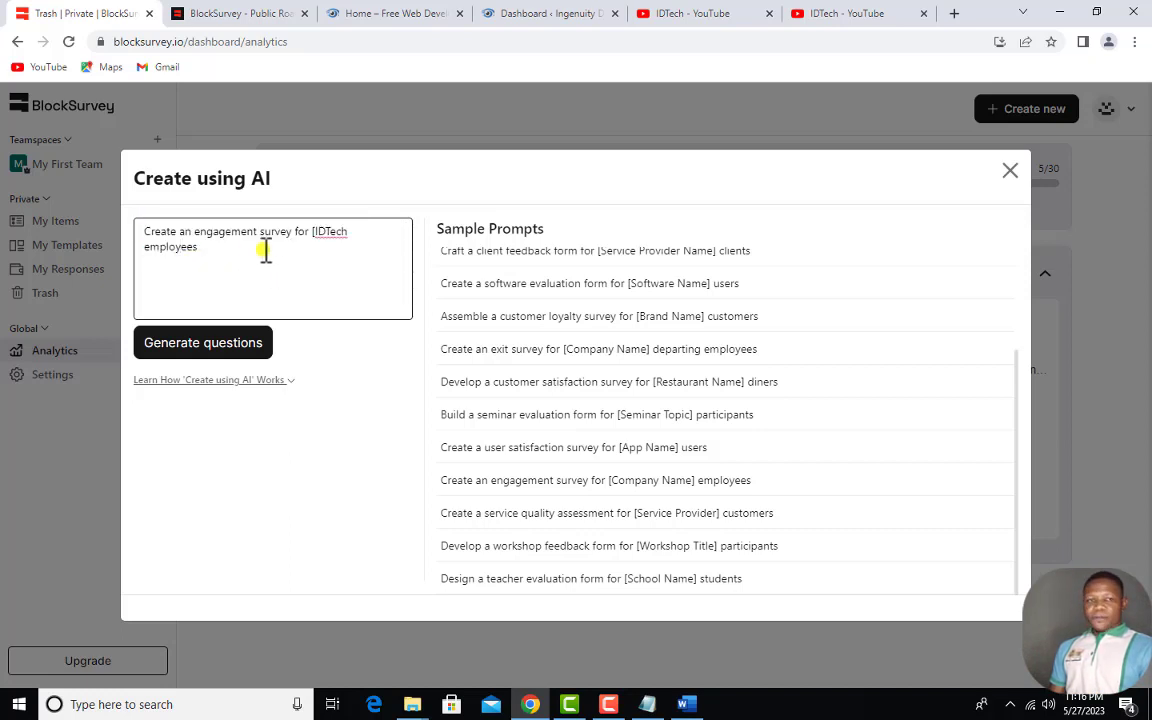
{"action": "key", "text": "Left"}
{"action": "key", "text": "Left"}
{"action": "key", "text": "Left"}
{"action": "key", "text": "Left"}
{"action": "key", "text": "Left"}
{"action": "key", "text": "Left"}
{"action": "key", "text": "Left"}
{"action": "key", "text": "Left"}
{"action": "key", "text": "Left"}
{"action": "key", "text": "Left"}
{"action": "key", "text": "Left"}
{"action": "key", "text": "Left"}
{"action": "key", "text": "Left"}
{"action": "key", "text": "BackSpace"}
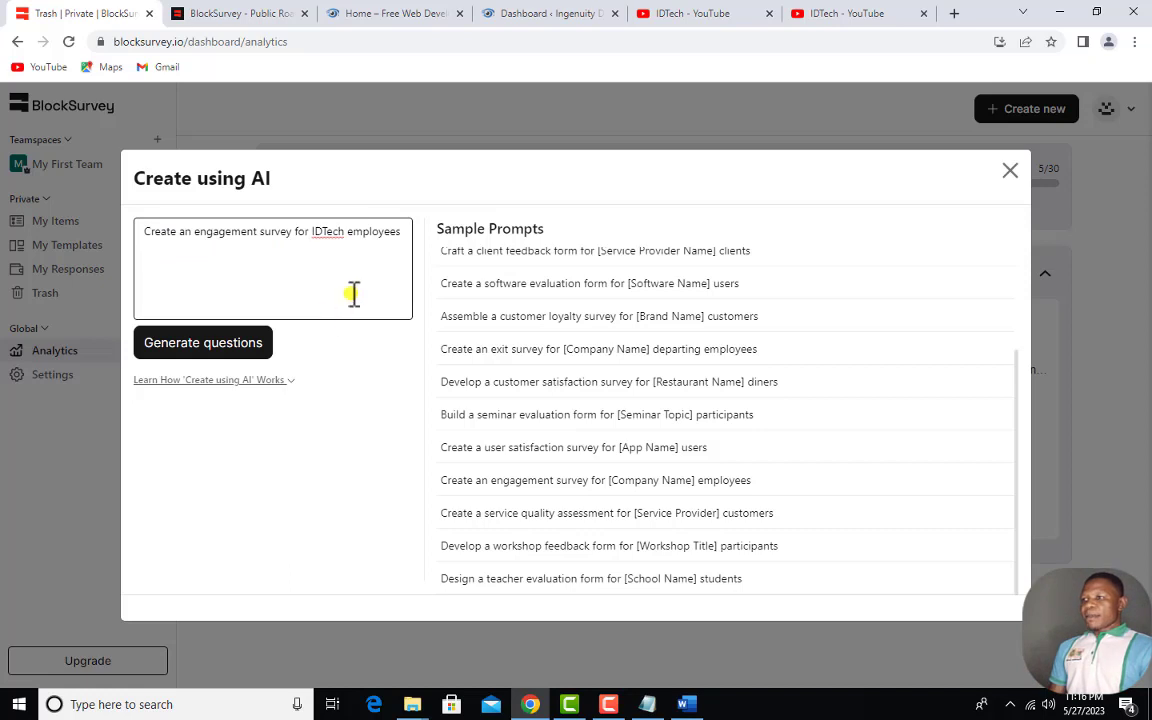
Generate IDTech engagement survey questions from the prompt with AI
{"action": "left_click", "coordinate": [212, 350]}
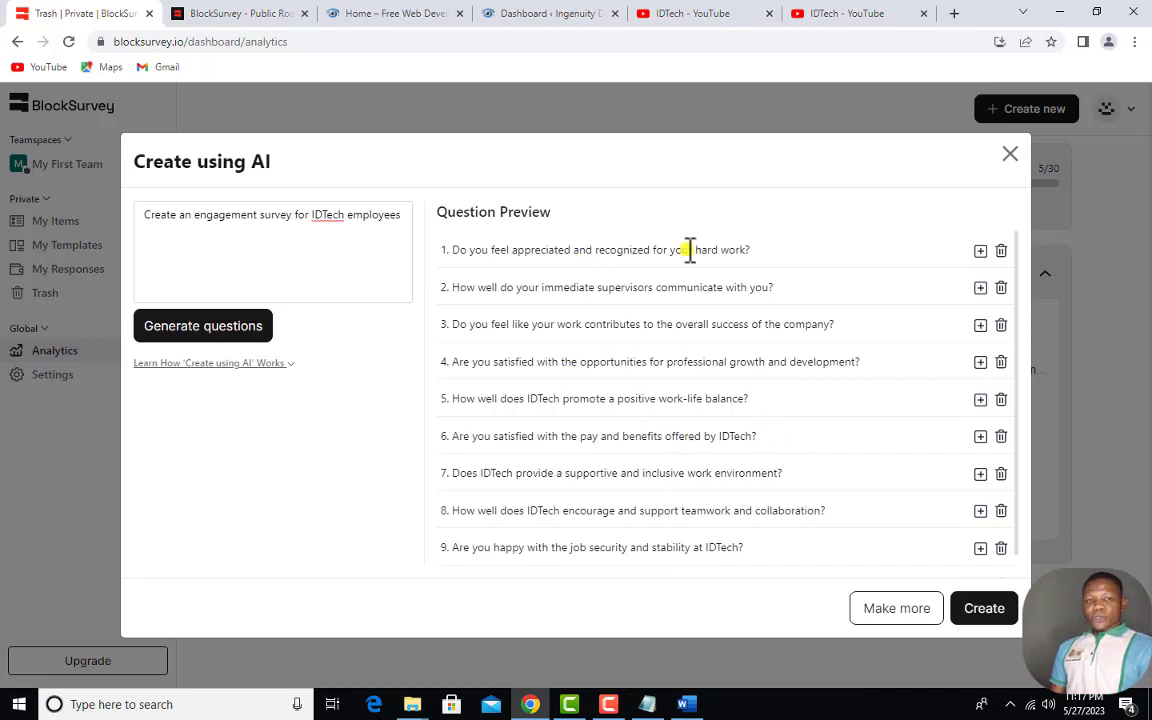
{"action": "scroll", "coordinate": [740, 440], "scroll_direction": "down", "scroll_amount": 1}
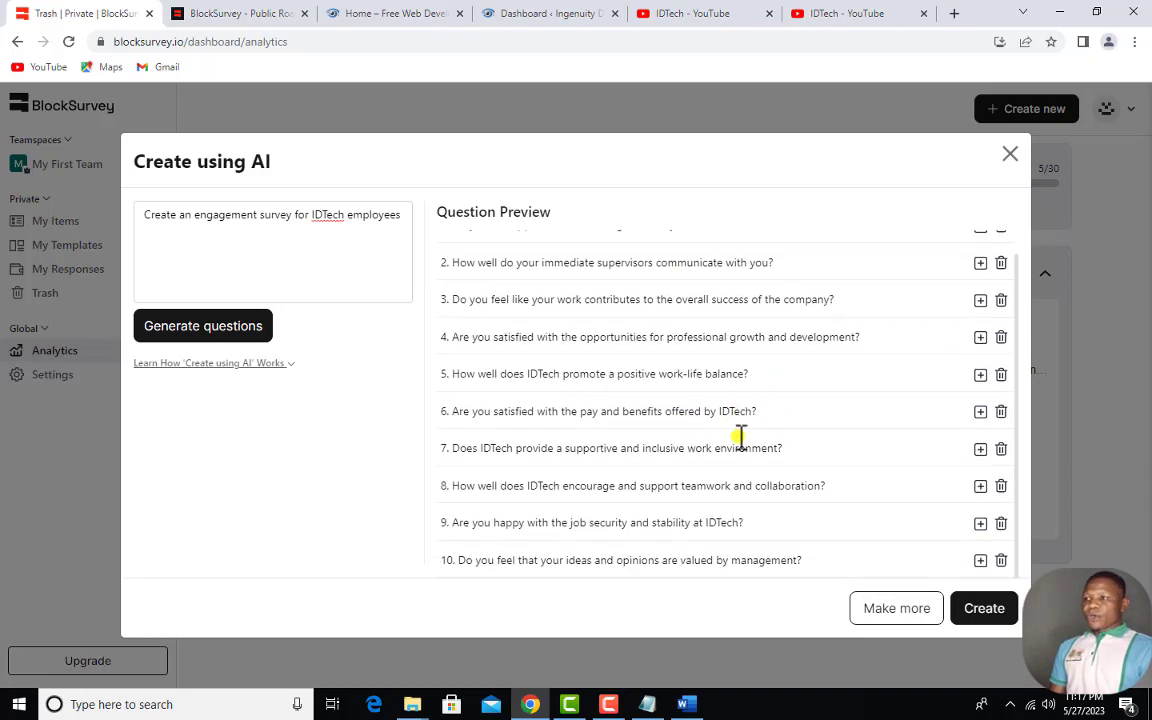
{"action": "scroll", "coordinate": [740, 440], "scroll_direction": "up", "scroll_amount": 1}
{"action": "left_click_drag", "start_coordinate": [463, 222], "coordinate": [442, 206]}
{"action": "left_click", "coordinate": [580, 225]}
{"action": "left_click", "coordinate": [680, 310]}
Delete question 10, about management valuing ideas, from the generated list
{"action": "scroll", "coordinate": [680, 310], "scroll_direction": "down", "scroll_amount": 1}
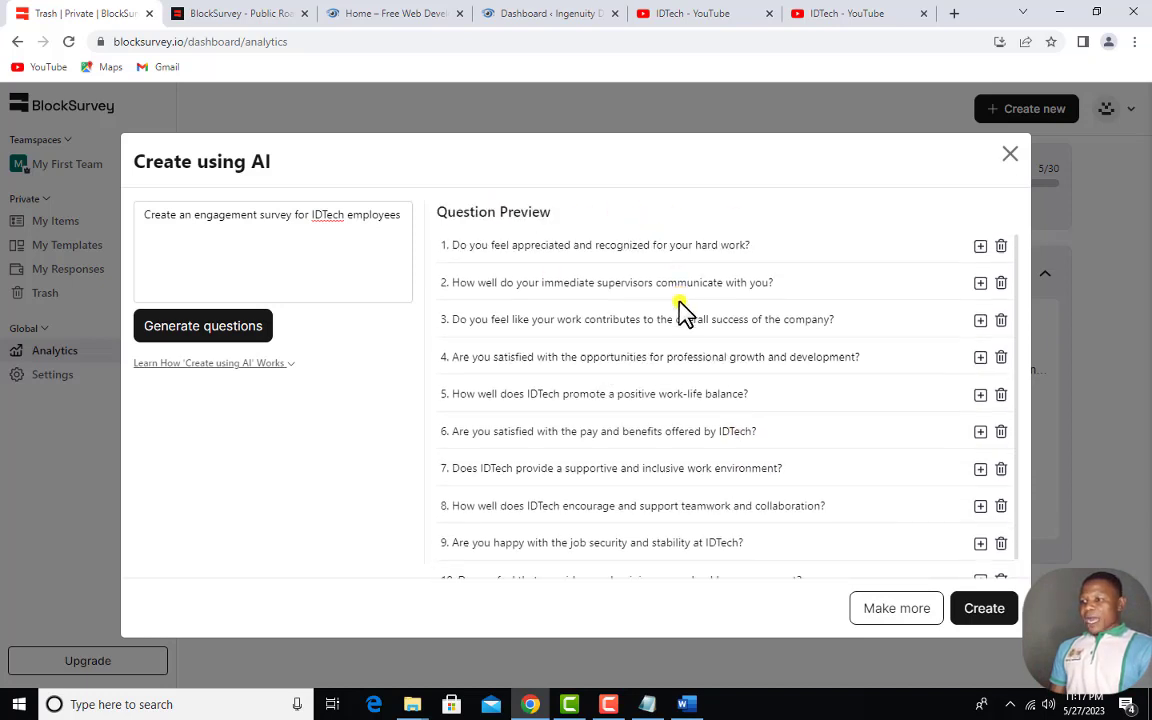
{"action": "scroll", "coordinate": [680, 310], "scroll_direction": "down", "scroll_amount": 1}
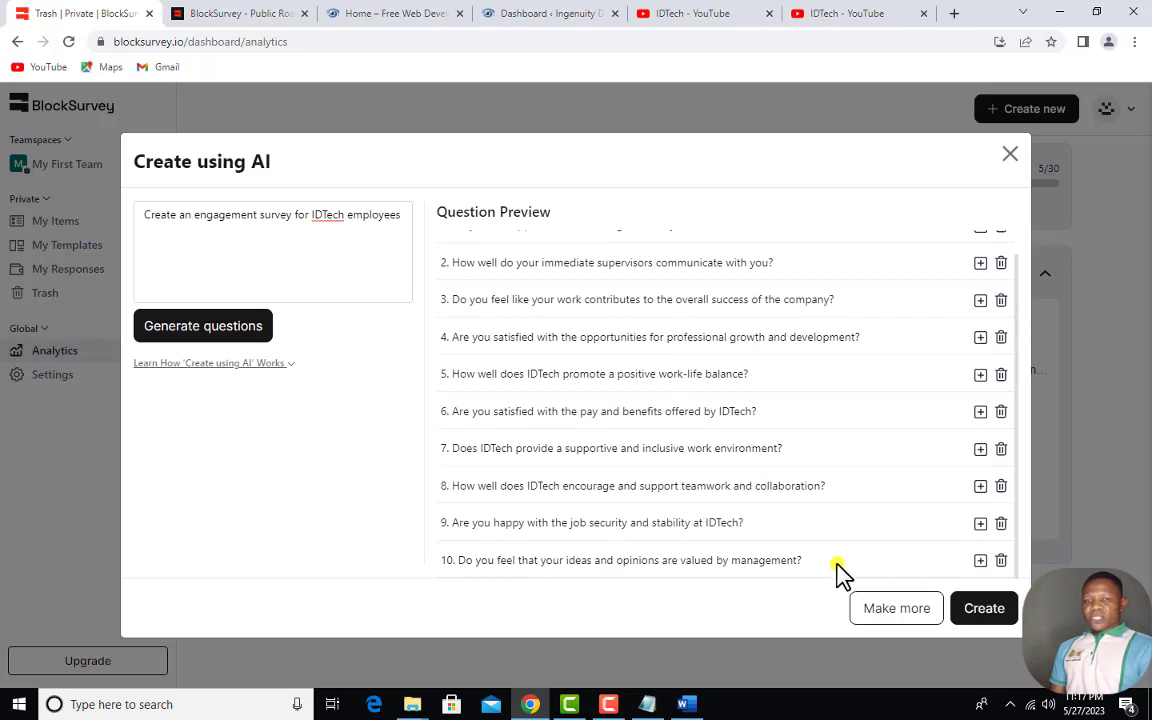
{"action": "scroll", "coordinate": [755, 553], "scroll_direction": "up", "scroll_amount": 1}
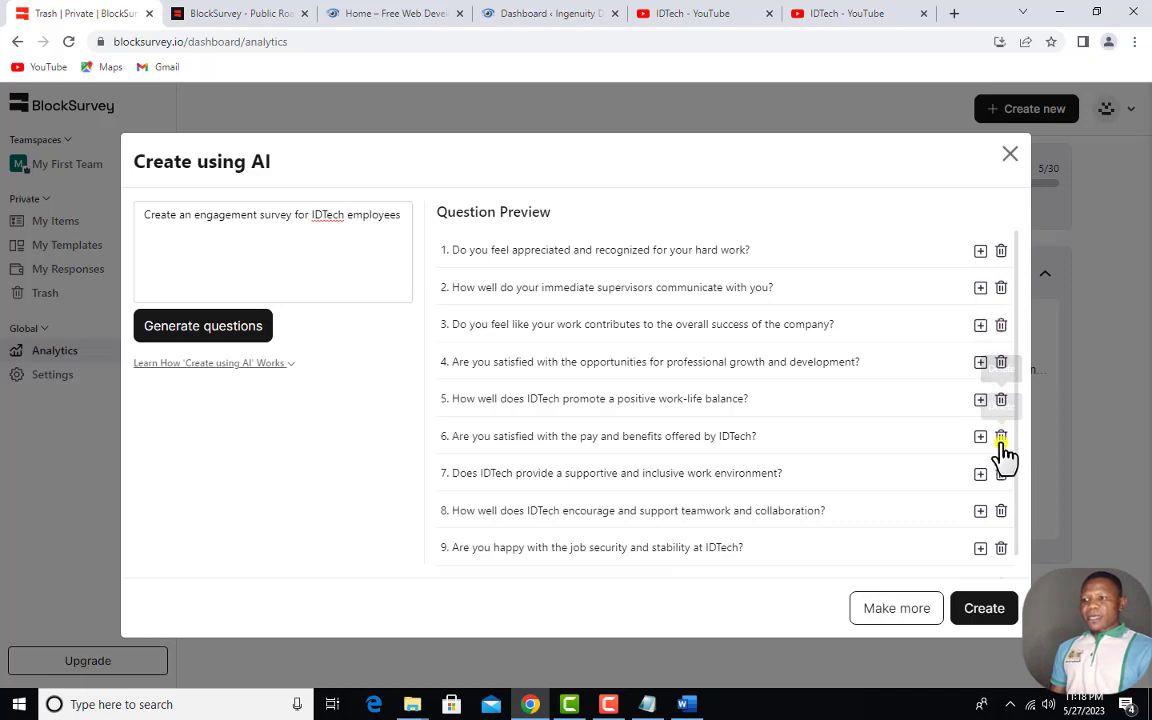
{"action": "scroll", "coordinate": [643, 540], "scroll_direction": "down", "scroll_amount": 1}
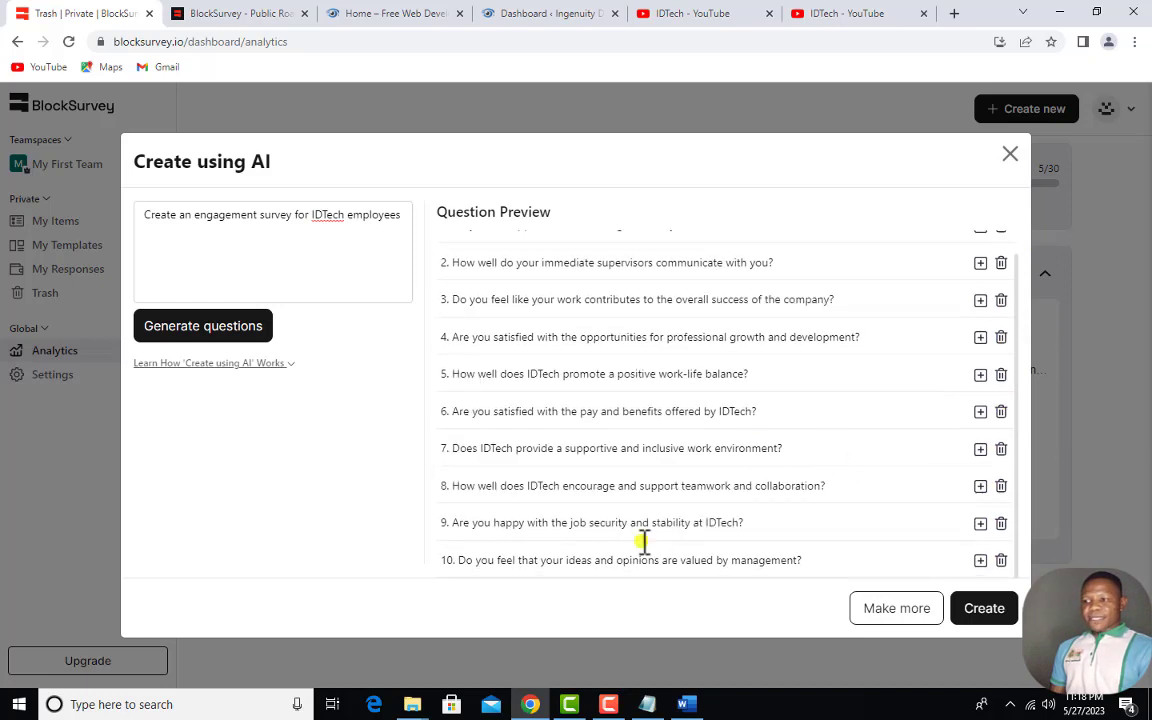
{"action": "left_click", "coordinate": [1001, 561]}
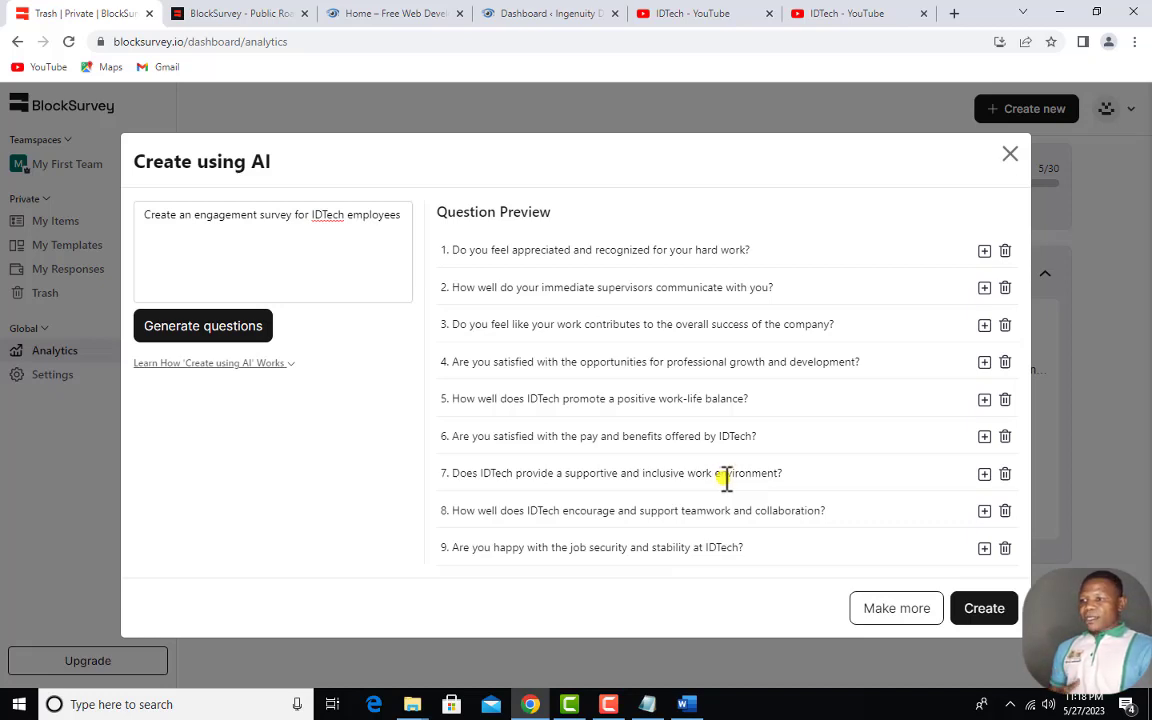
Generate more AI questions, growing the list to 17 ending with areas needing improvement
{"action": "left_click", "coordinate": [903, 617]}
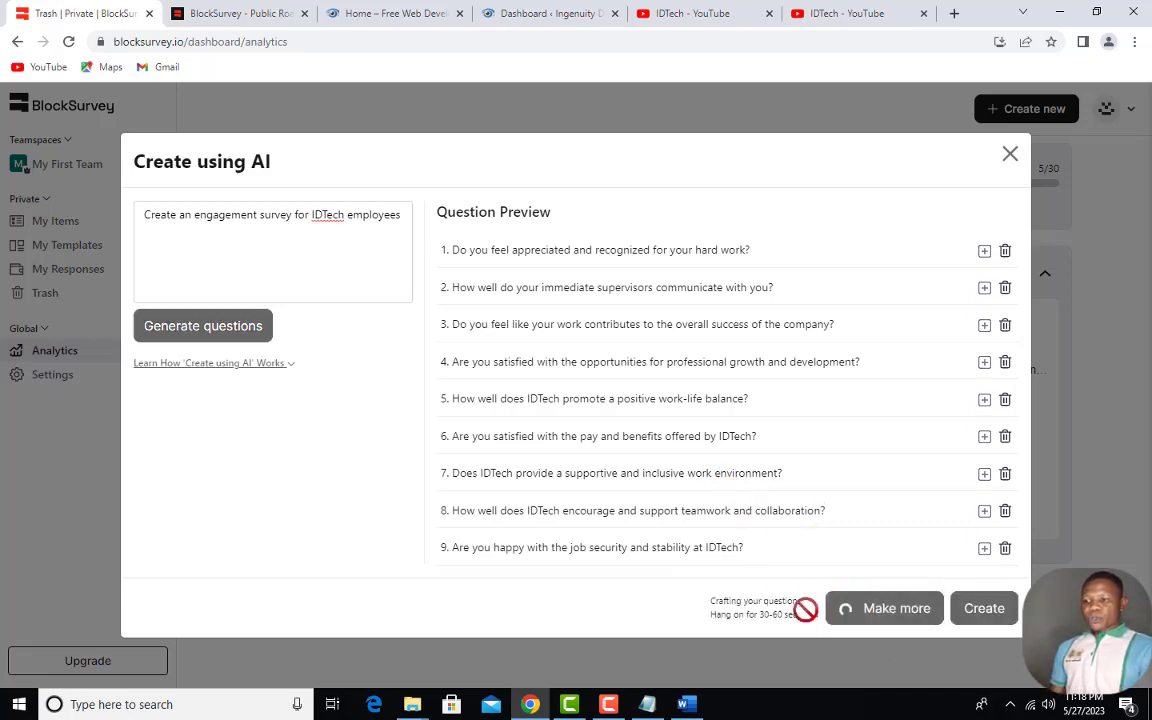
{"action": "left_click_drag", "start_coordinate": [707, 611], "coordinate": [808, 637]}
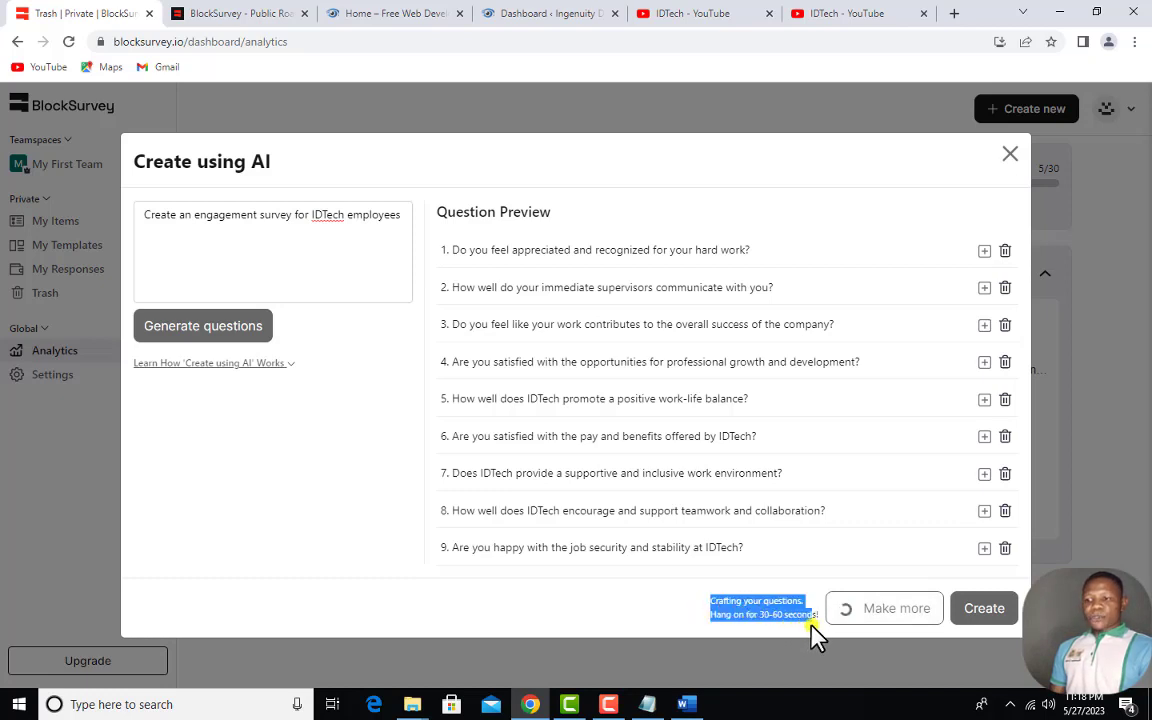
{"action": "left_click", "coordinate": [750, 617]}
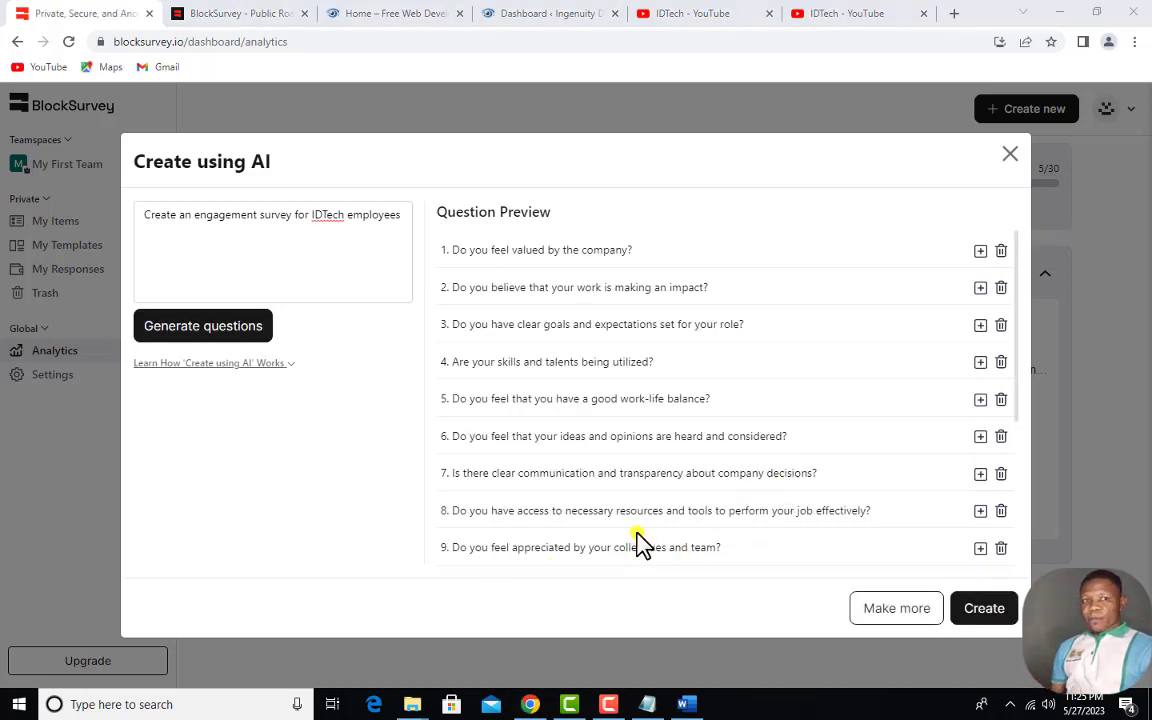
{"action": "scroll", "coordinate": [689, 440], "scroll_direction": "down", "scroll_amount": 3}
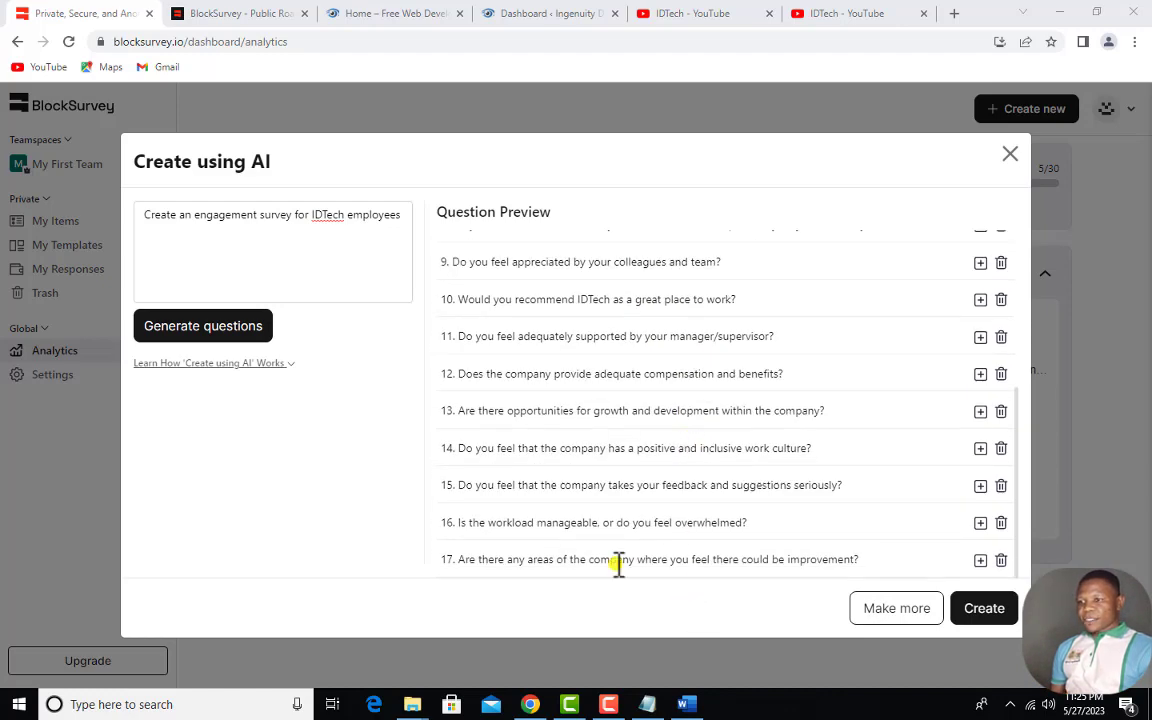
{"action": "scroll", "coordinate": [597, 527], "scroll_direction": "up", "scroll_amount": 2}
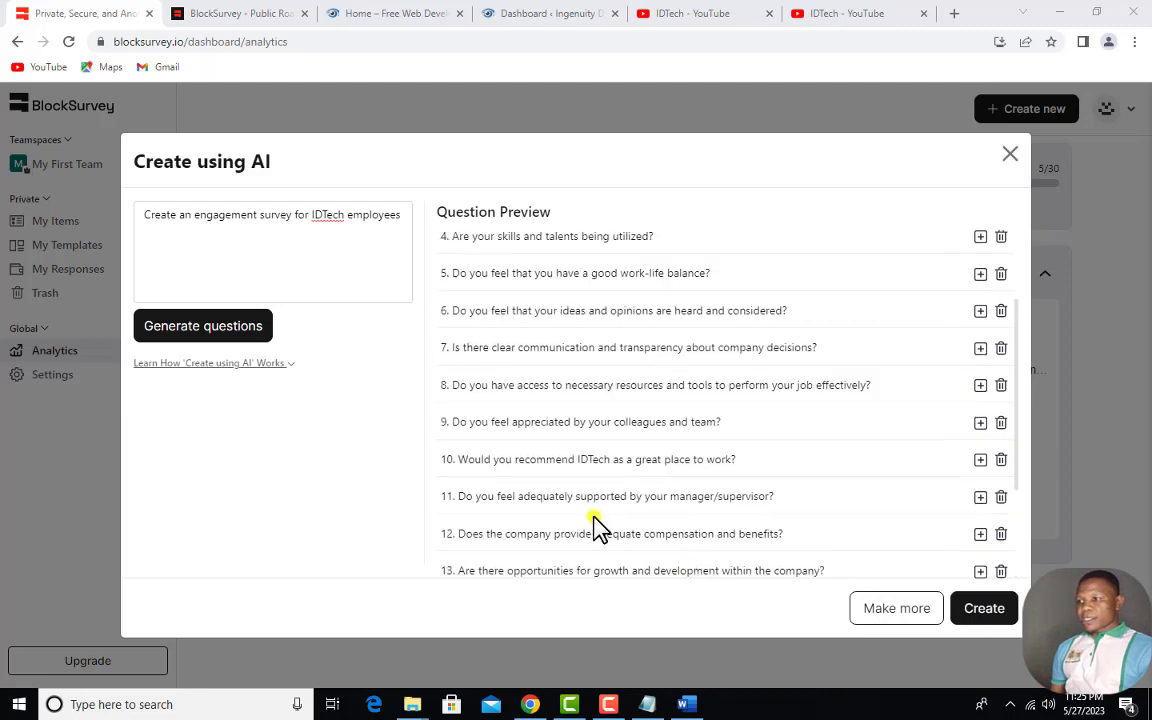
{"action": "scroll", "coordinate": [480, 440], "scroll_direction": "down", "scroll_amount": 2}
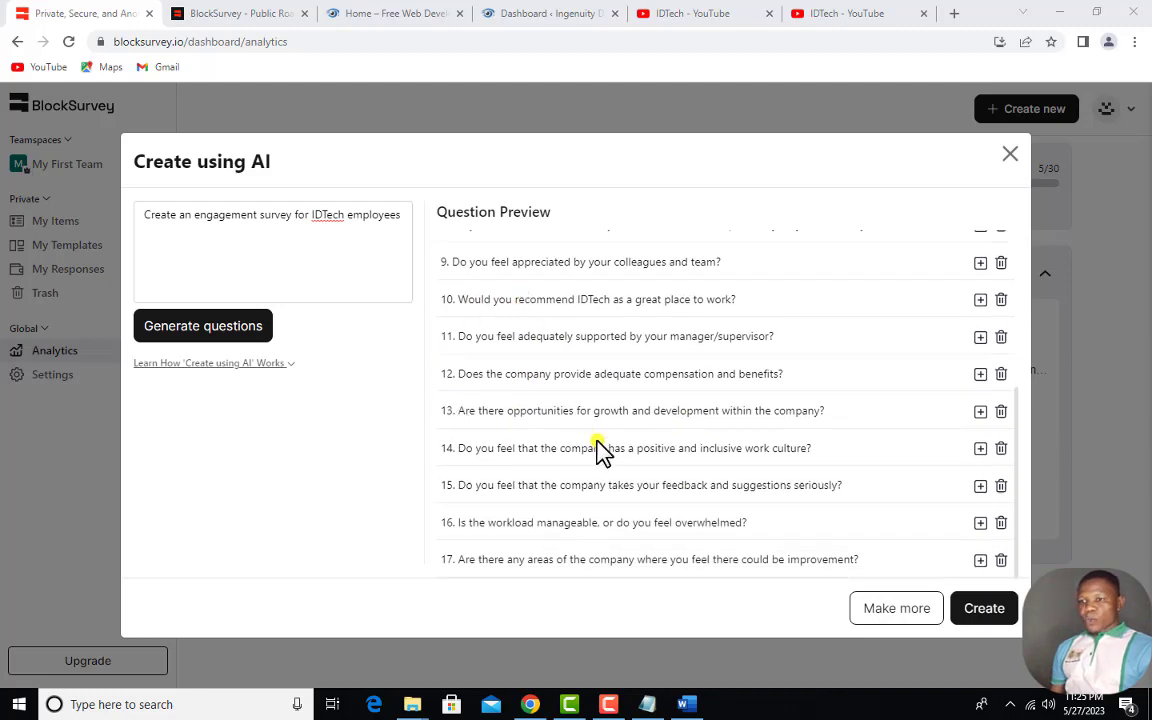
{"action": "scroll", "coordinate": [700, 560], "scroll_direction": "up", "scroll_amount": 1}
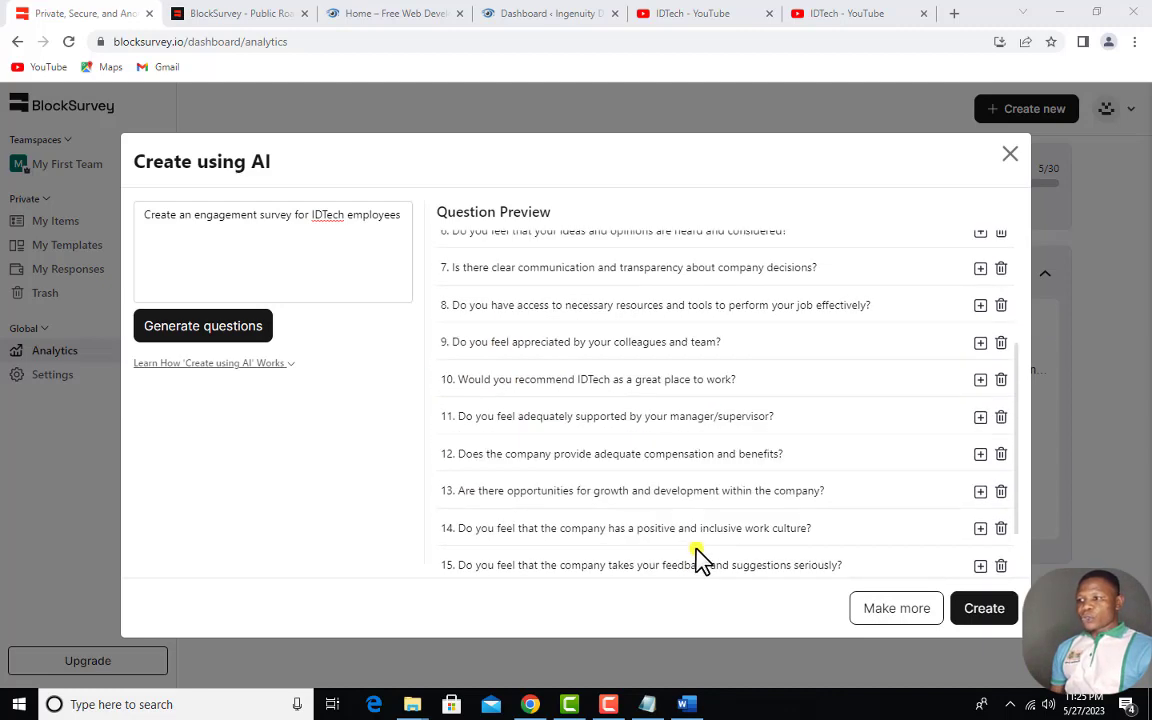
{"action": "scroll", "coordinate": [700, 555], "scroll_direction": "down", "scroll_amount": 1}
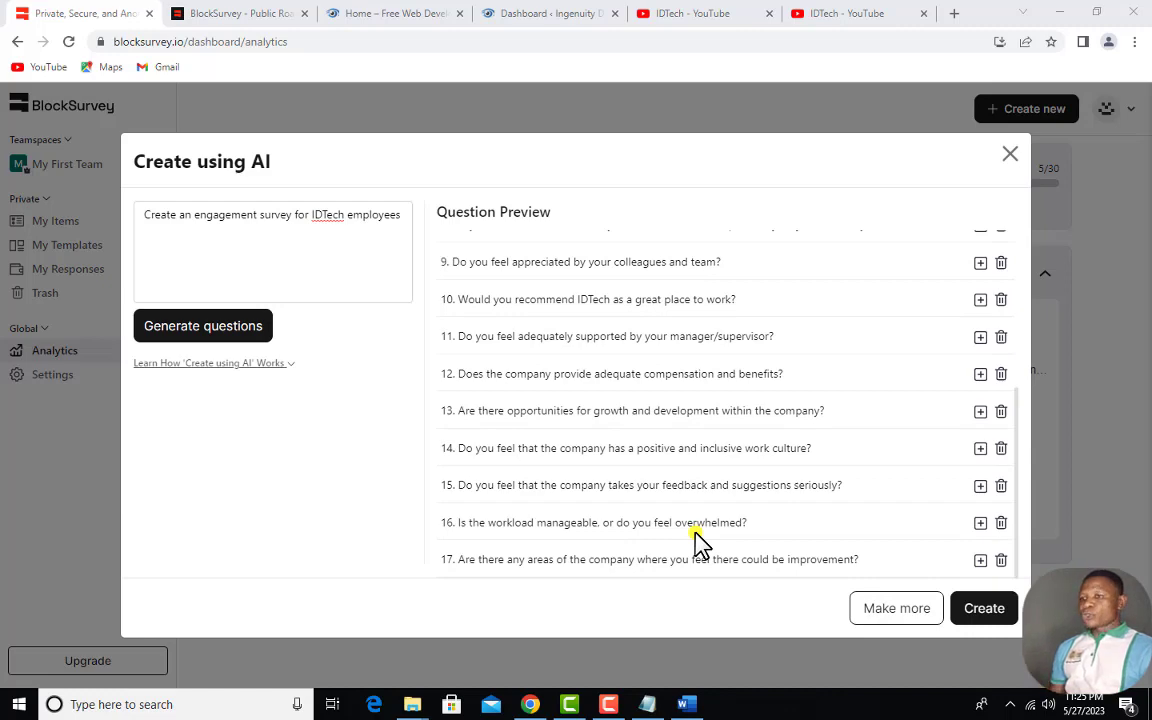
{"action": "scroll", "coordinate": [697, 543], "scroll_direction": "up", "scroll_amount": 4}
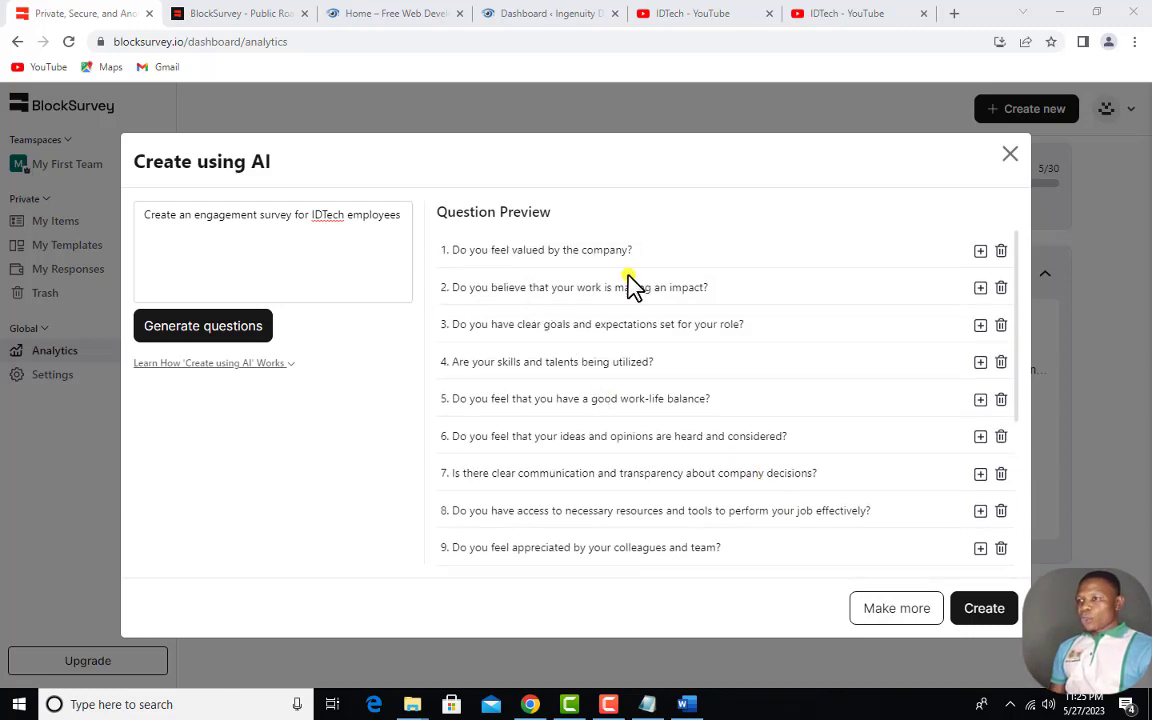
{"action": "scroll", "coordinate": [632, 290], "scroll_direction": "down", "scroll_amount": 4}
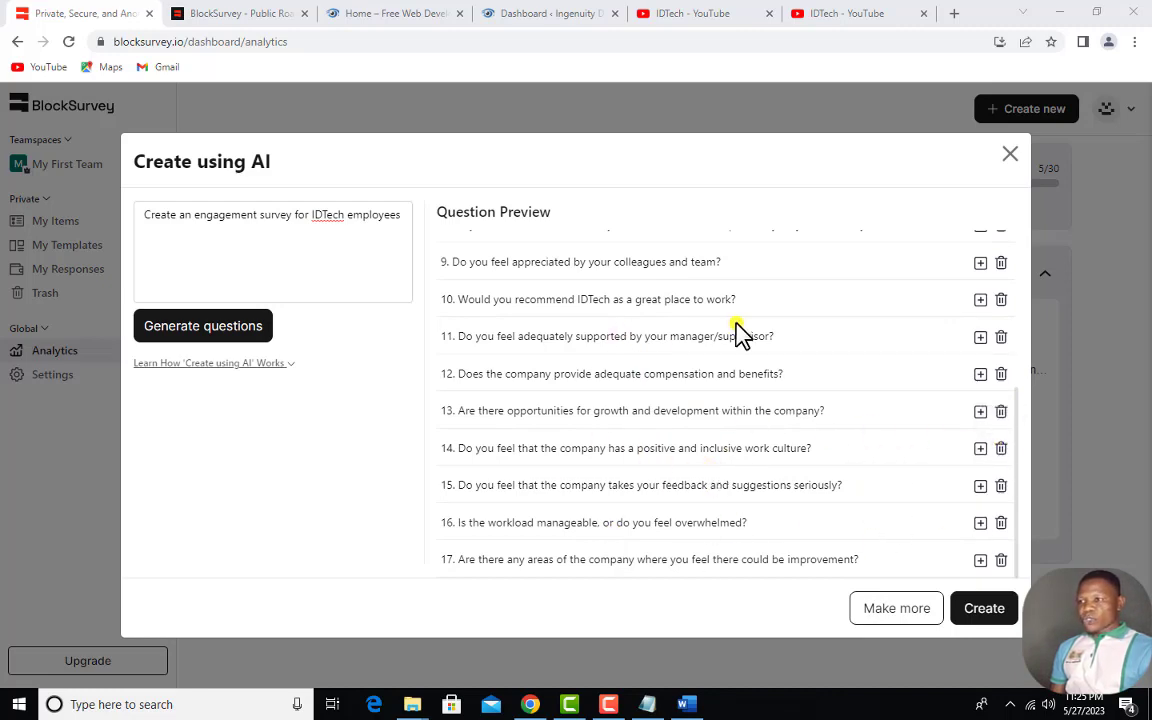
{"action": "scroll", "coordinate": [737, 333], "scroll_direction": "up", "scroll_amount": 4}
{"action": "scroll", "coordinate": [680, 378], "scroll_direction": "down", "scroll_amount": 4}
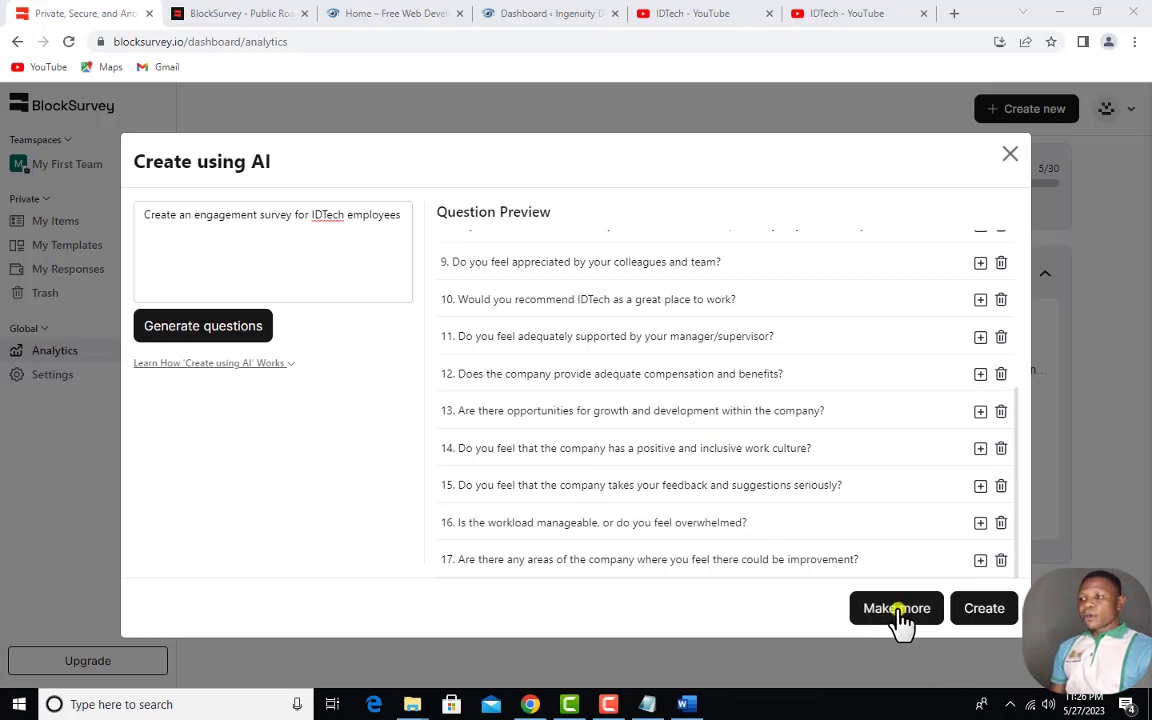
{"action": "scroll", "coordinate": [688, 527], "scroll_direction": "up", "scroll_amount": 5}
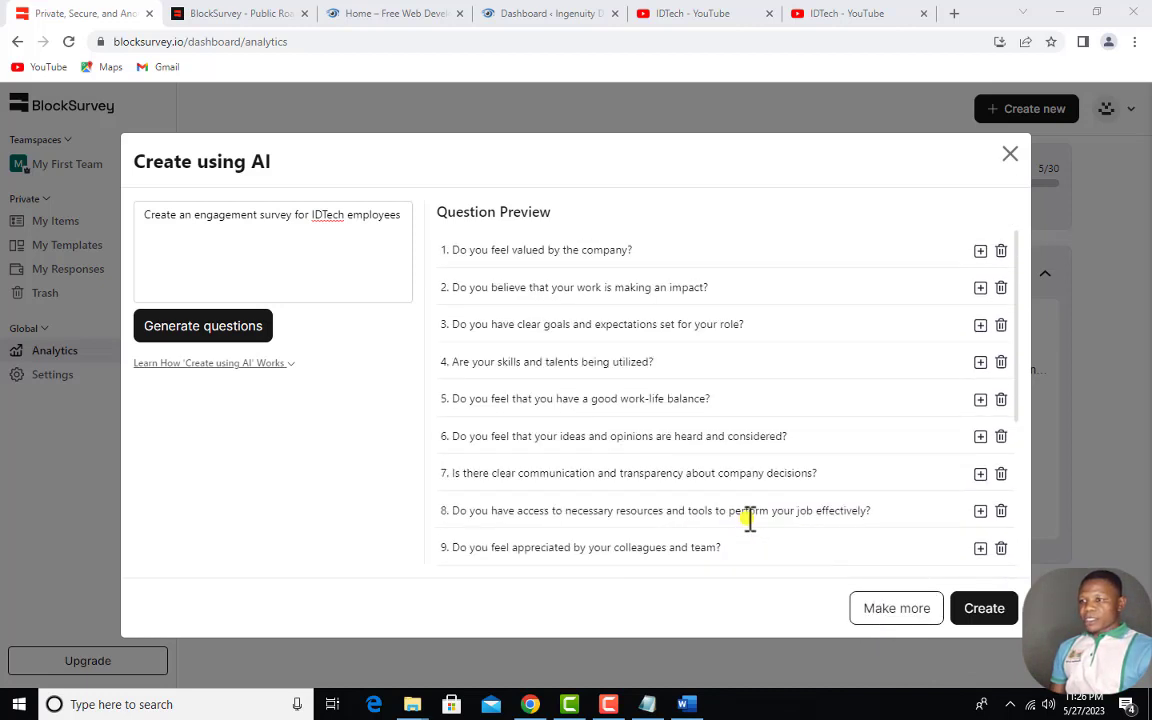
{"action": "scroll", "coordinate": [709, 507], "scroll_direction": "down", "scroll_amount": 3}
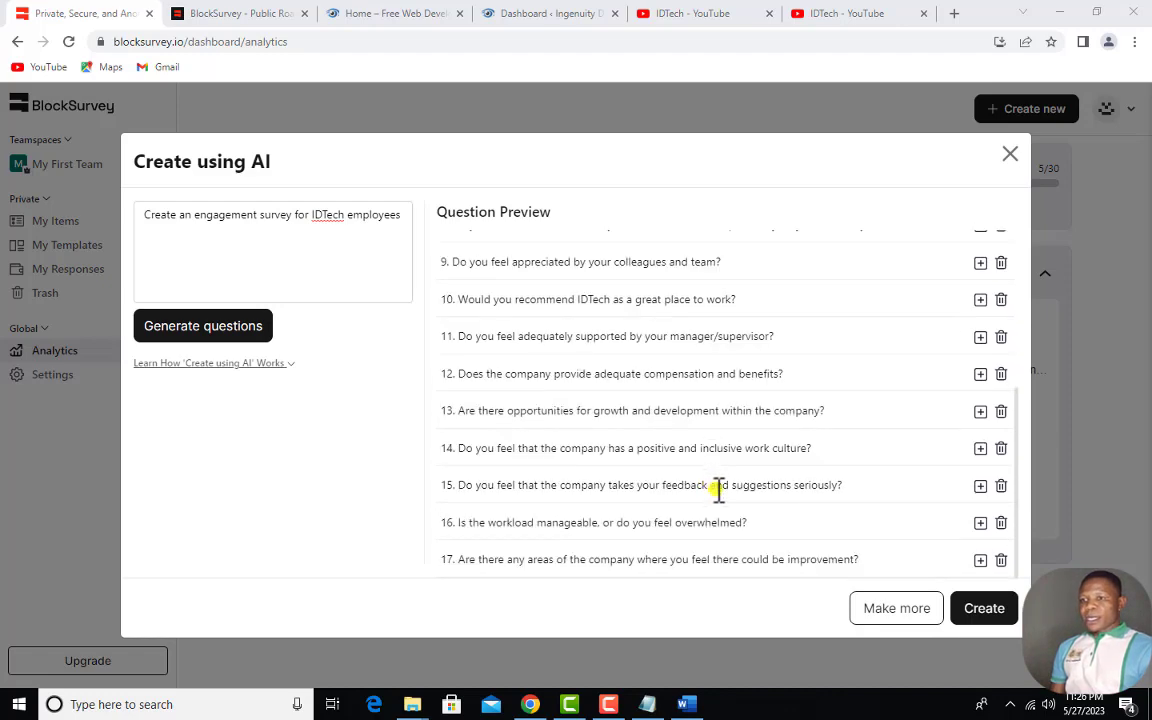
{"action": "scroll", "coordinate": [705, 505], "scroll_direction": "up", "scroll_amount": 3}
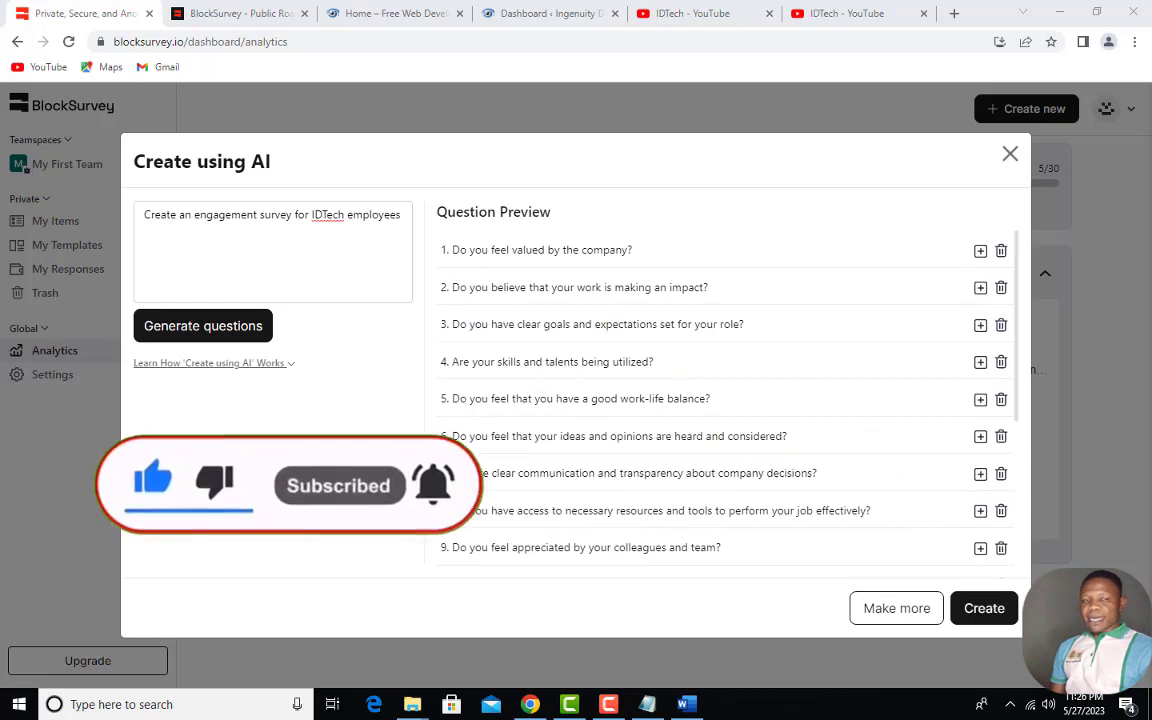
Create the survey from the 17 questions, starting with 'Do you feel valued by the company?'
{"action": "left_click", "coordinate": [997, 609]}
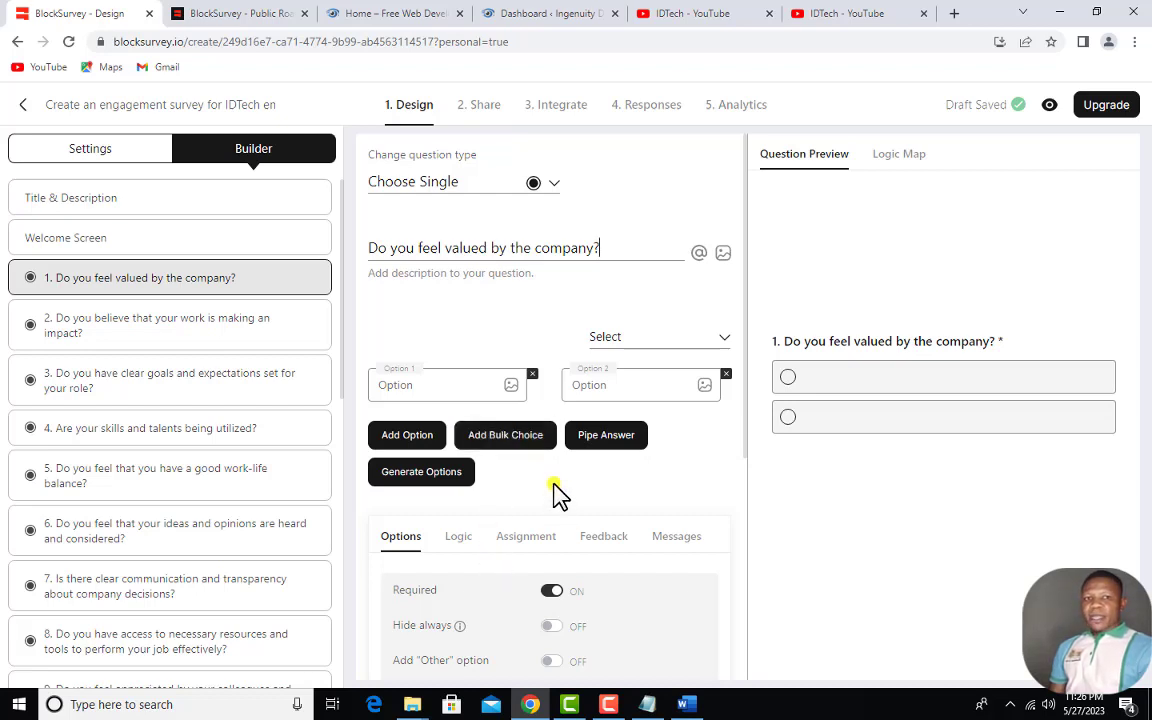
{"action": "left_click", "coordinate": [1050, 108]}
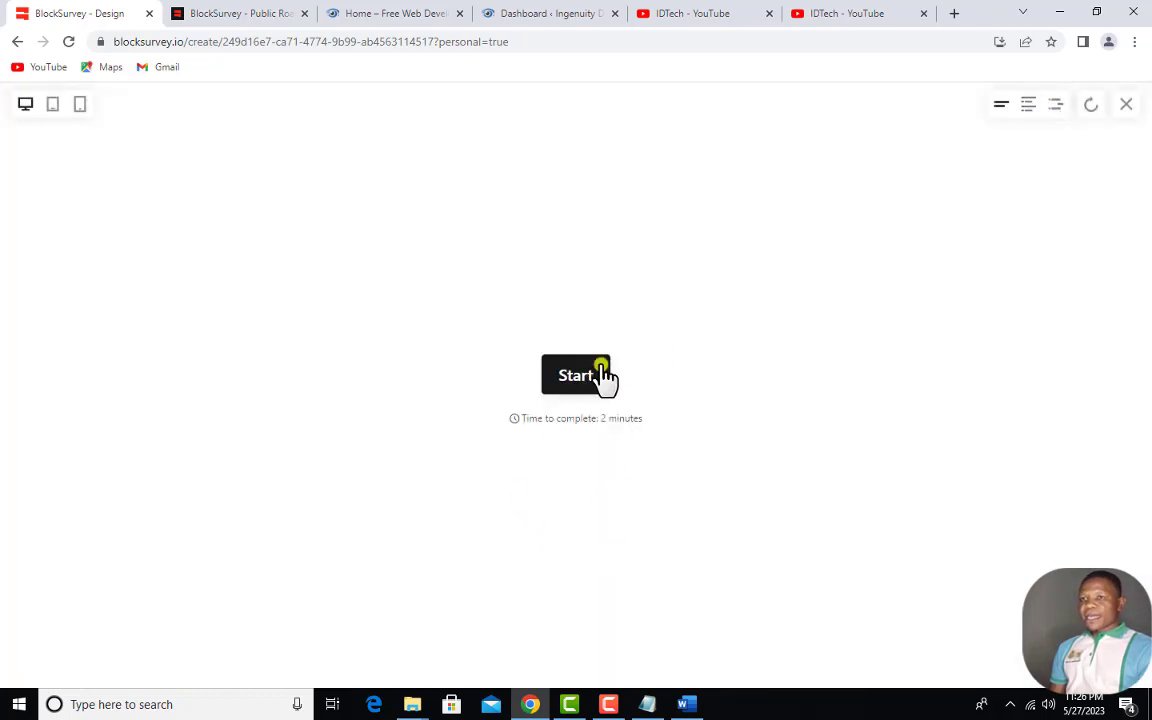
{"action": "left_click", "coordinate": [589, 378]}
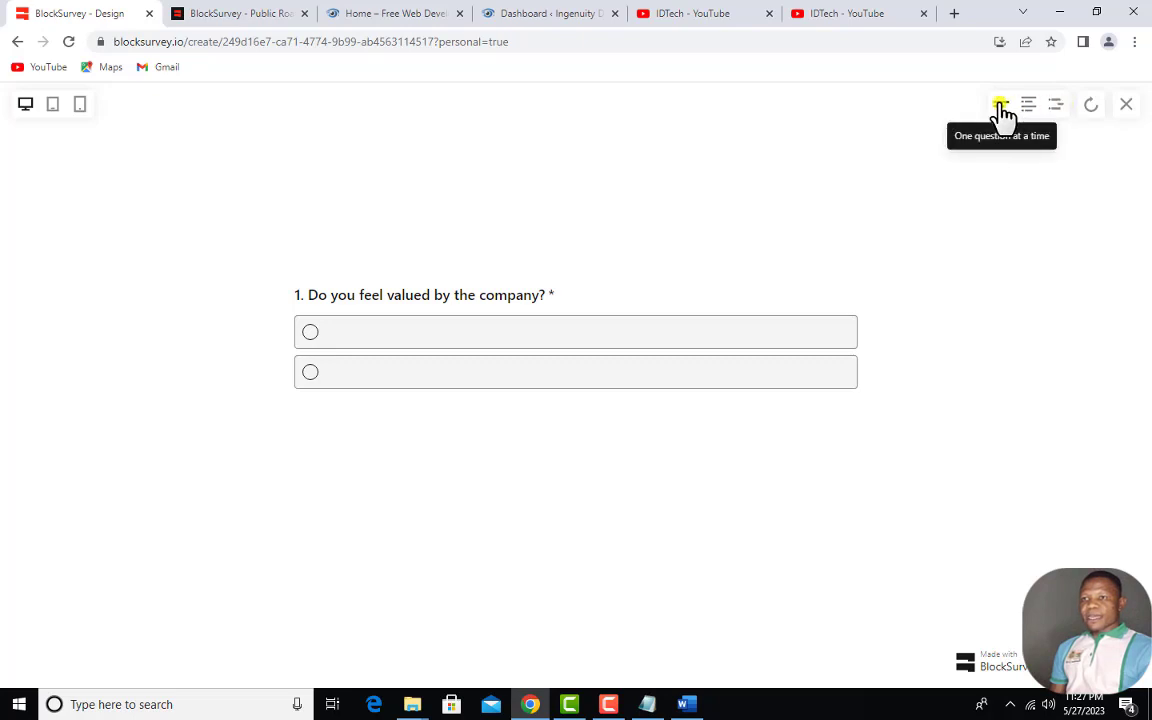
{"action": "left_click", "coordinate": [606, 372]}
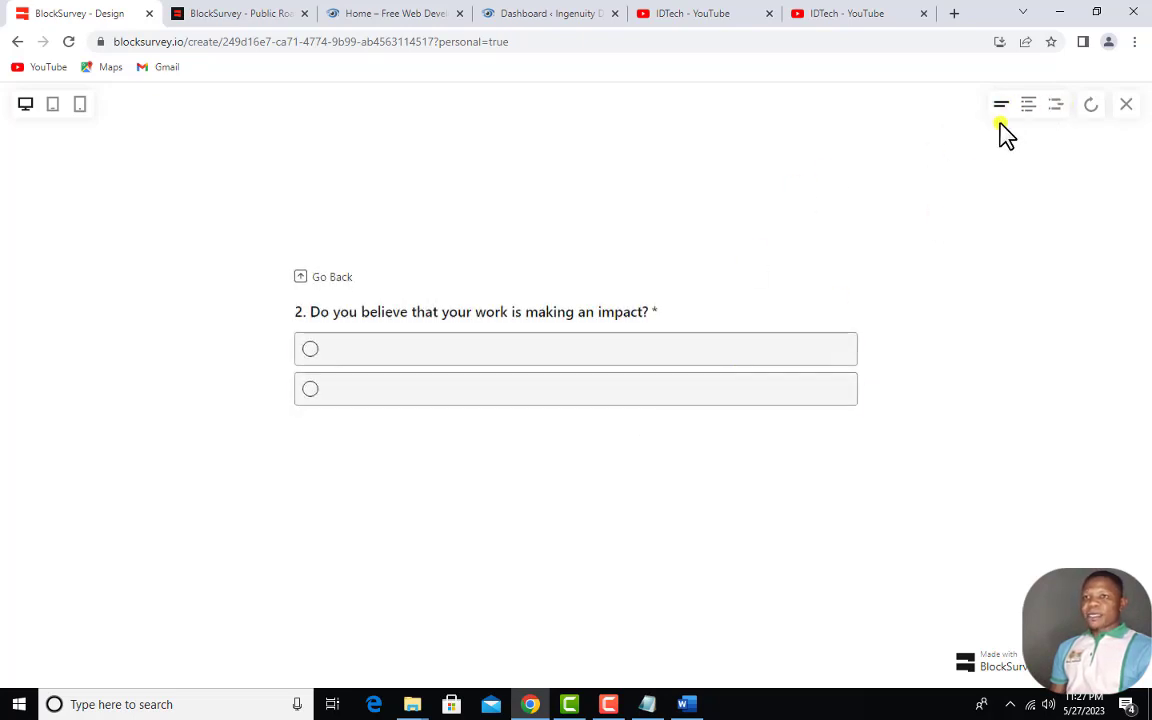
{"action": "left_click", "coordinate": [1028, 106]}
{"action": "scroll", "coordinate": [678, 380], "scroll_direction": "down", "scroll_amount": 15}
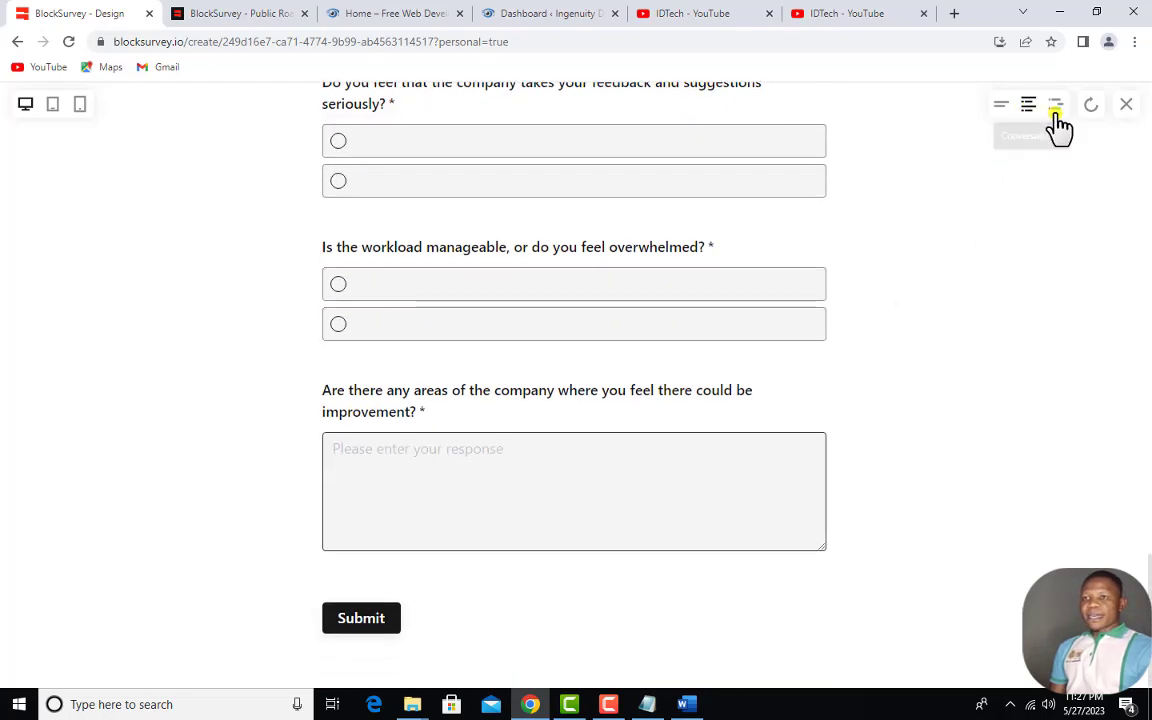
{"action": "left_click", "coordinate": [1057, 106]}
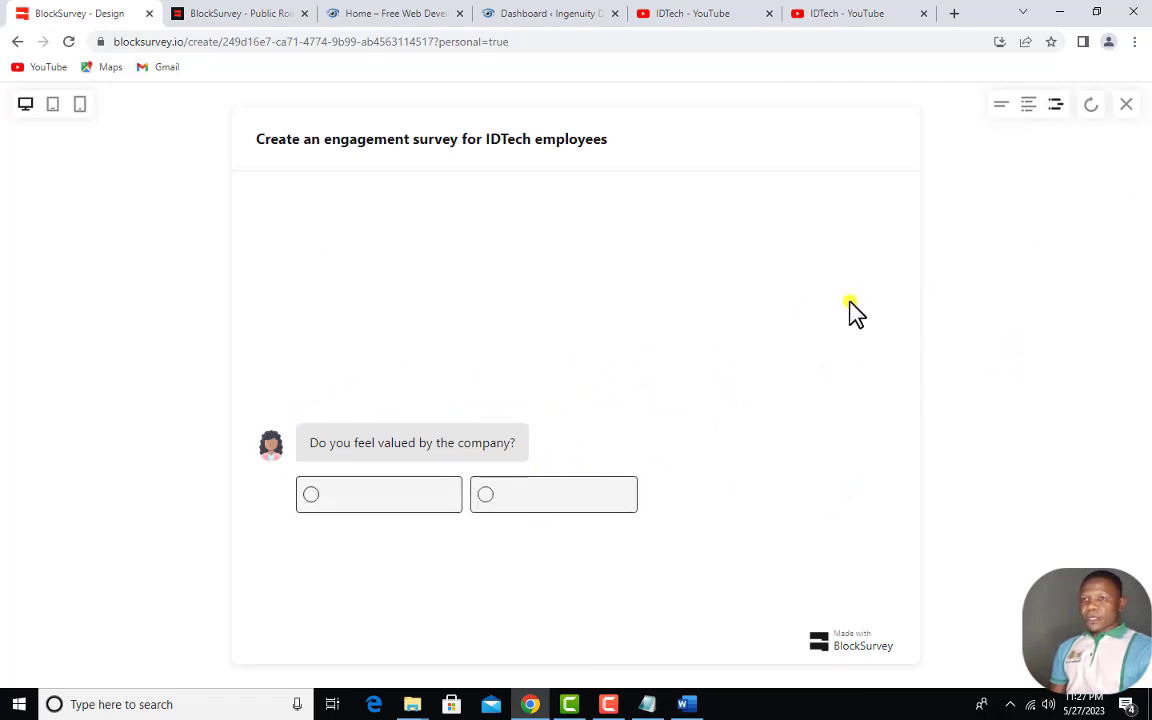
{"action": "left_click", "coordinate": [1128, 108]}
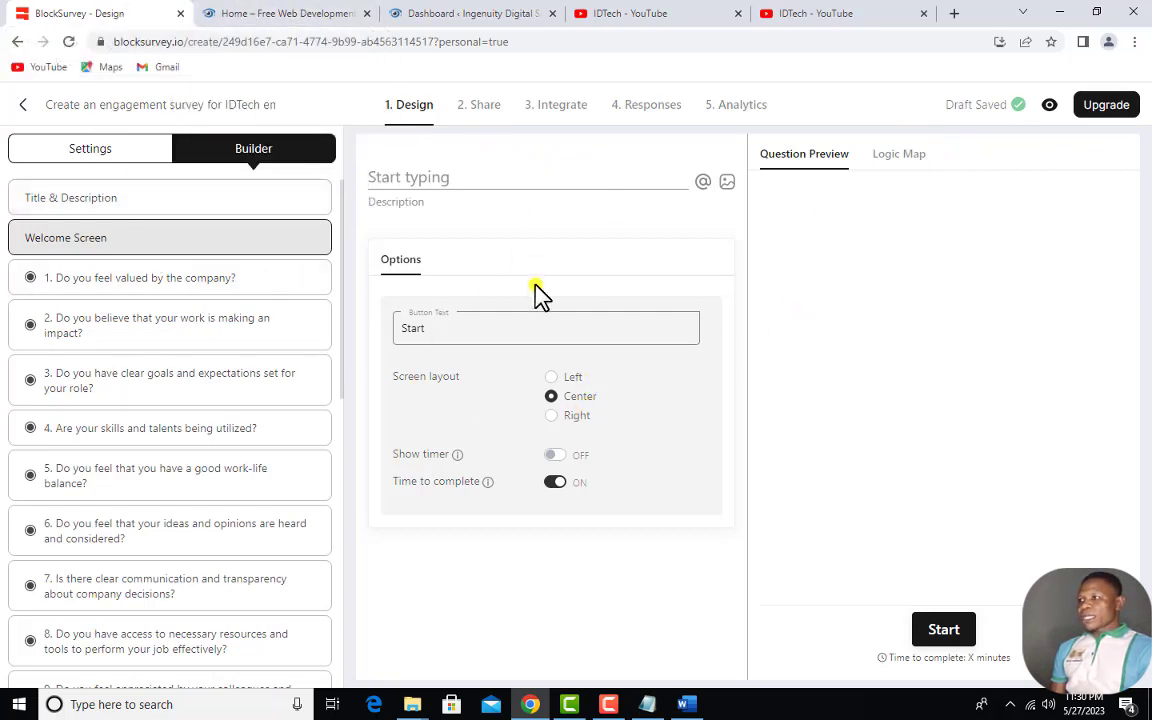
Reopen the Untitled survey from My Items, preview it, then open a new browser tab
{"action": "left_click", "coordinate": [22, 106]}
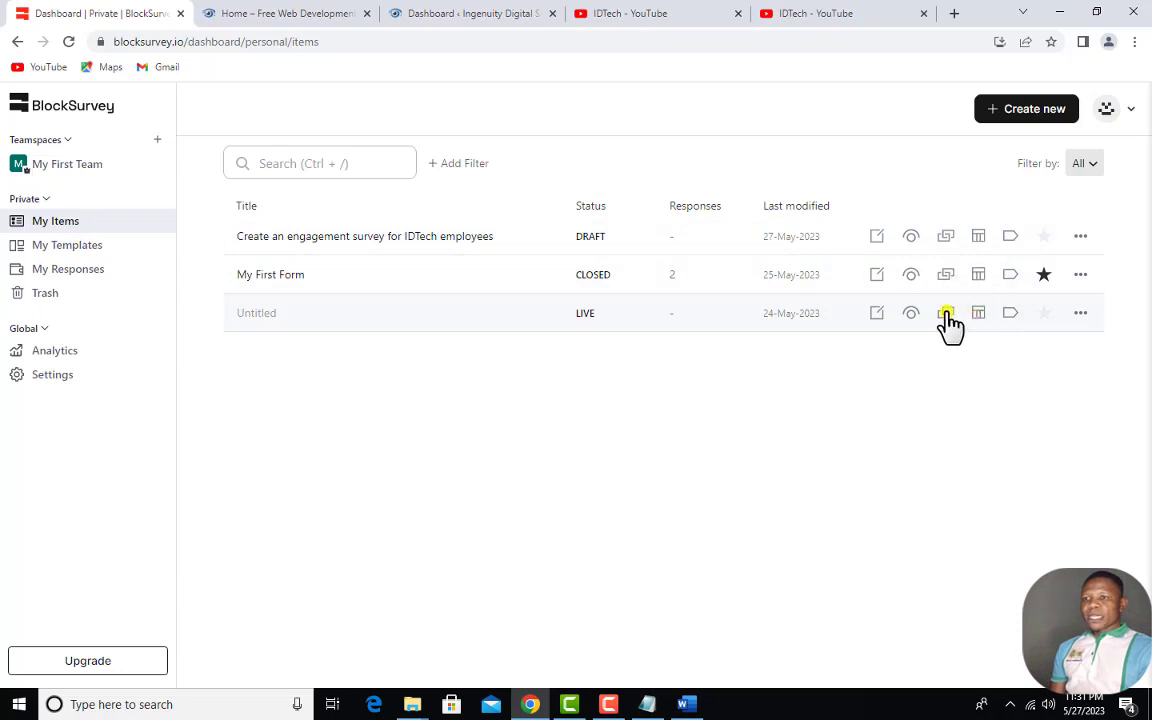
{"action": "left_click", "coordinate": [876, 316]}
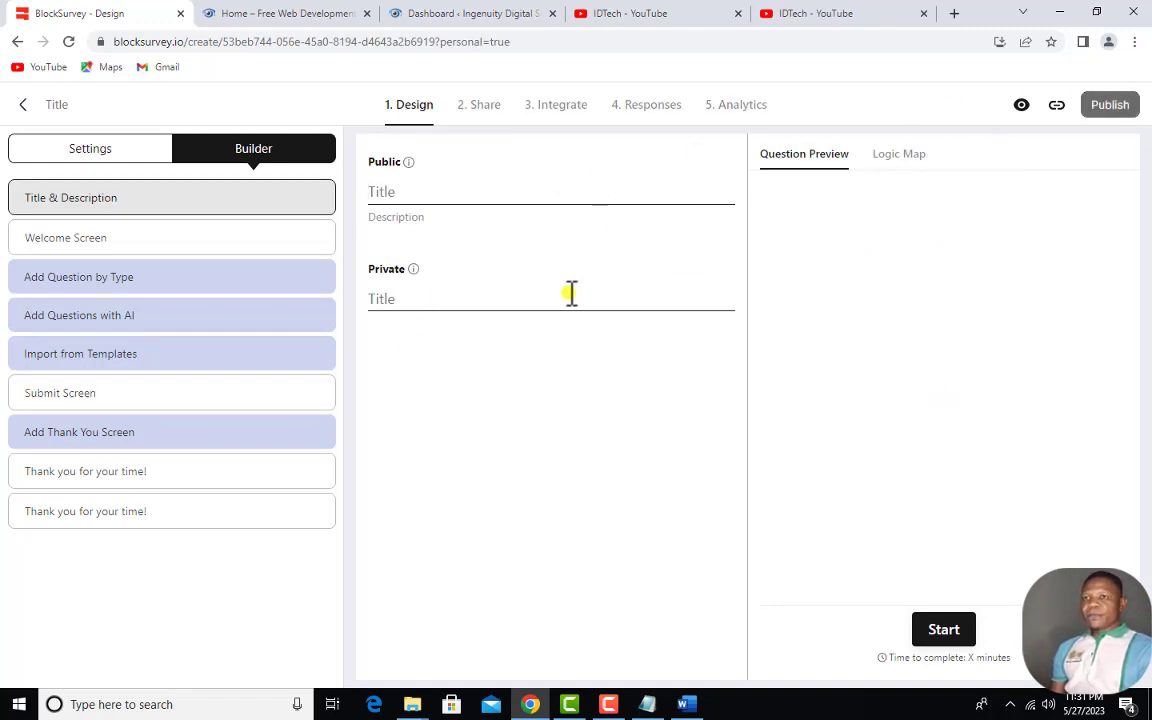
{"action": "left_click", "coordinate": [1022, 107]}
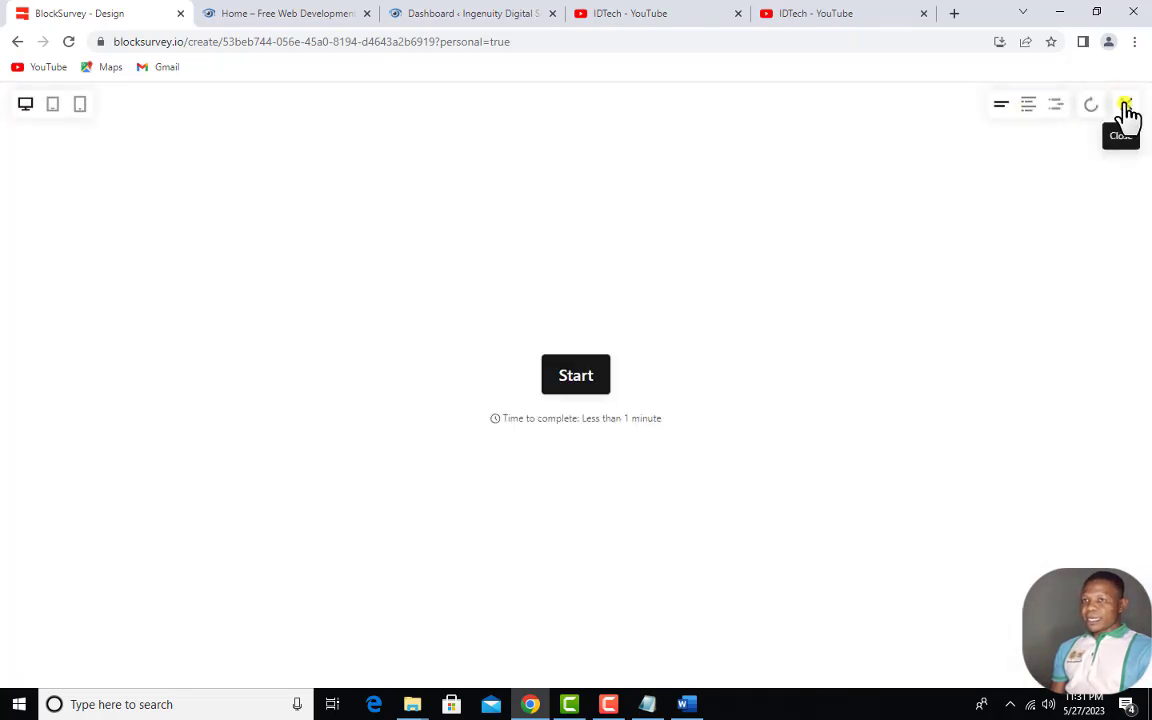
{"action": "left_click", "coordinate": [1125, 108]}
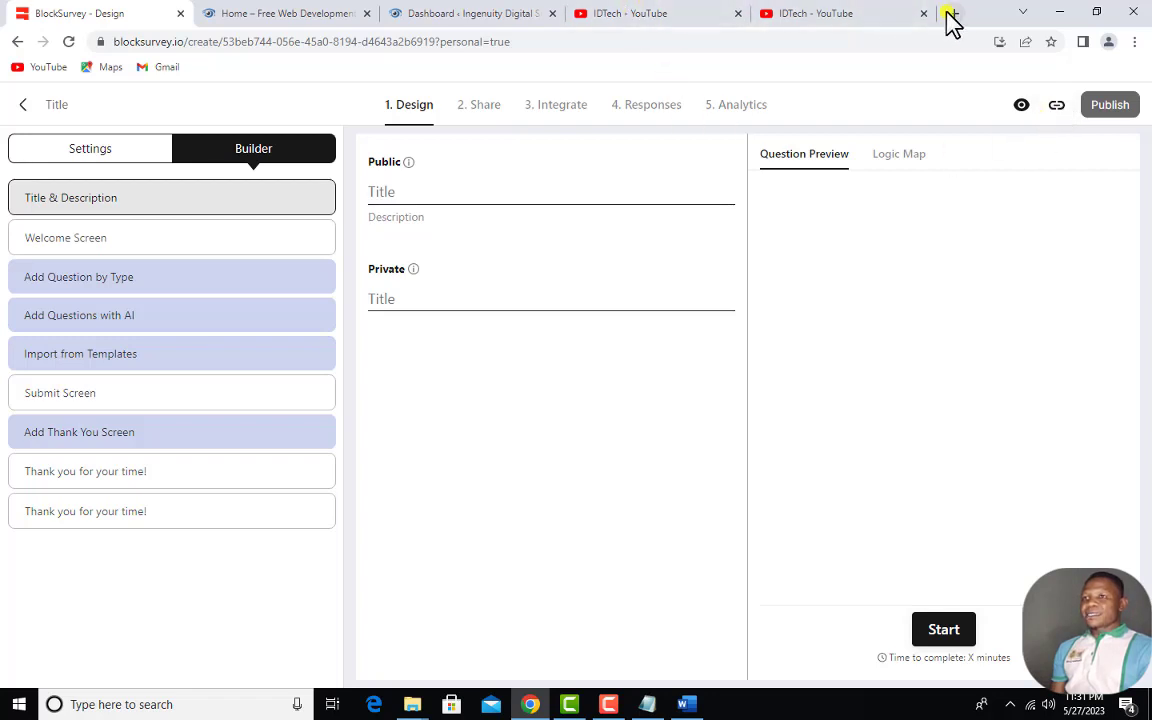
{"action": "key", "text": "ctrl+t"}
Load the copied survey live link in the new tab, then return to the BlockSurvey - Design tab
{"action": "left_click", "coordinate": [824, 41]}
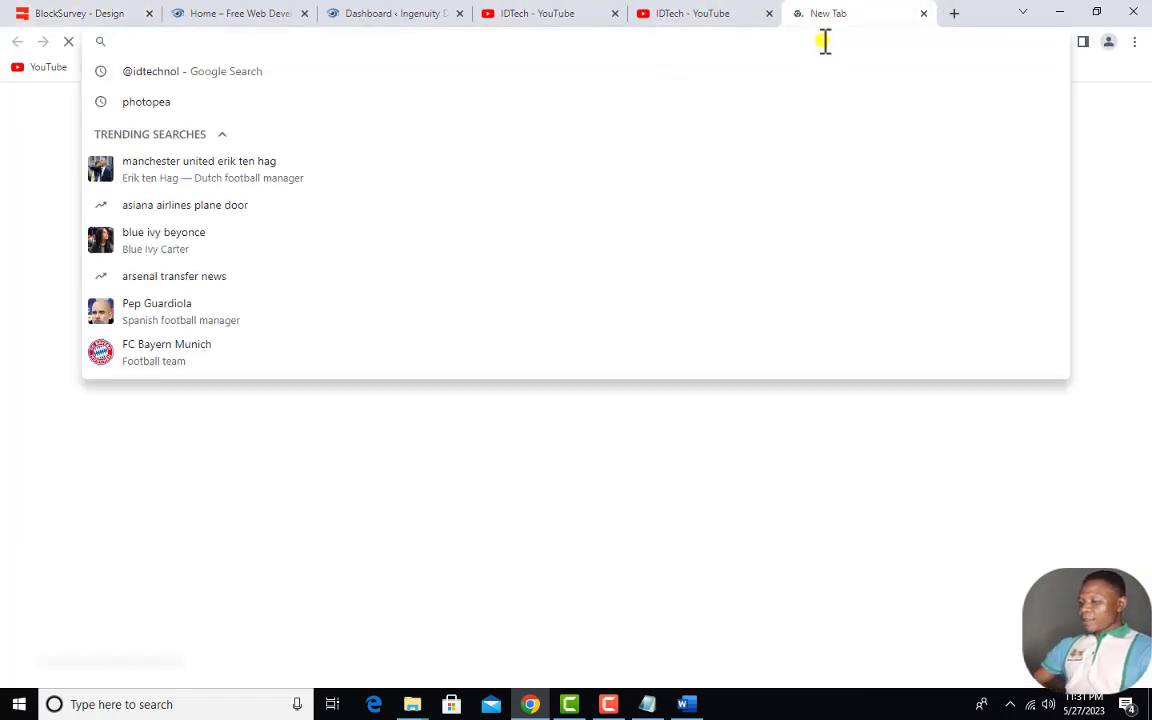
{"action": "type", "text": "https://blocksurvey.io/survey/p/53beb744-056e-45a0-8194-d4643a2b6919/r/o"}
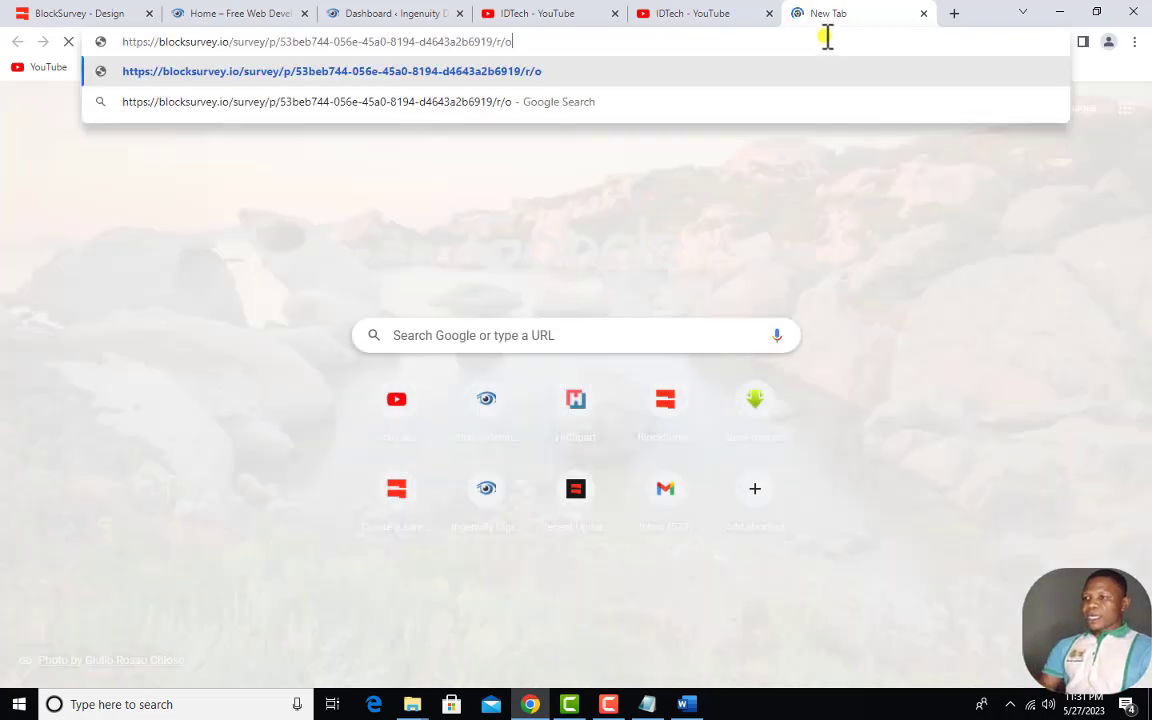
{"action": "key", "text": "Return"}
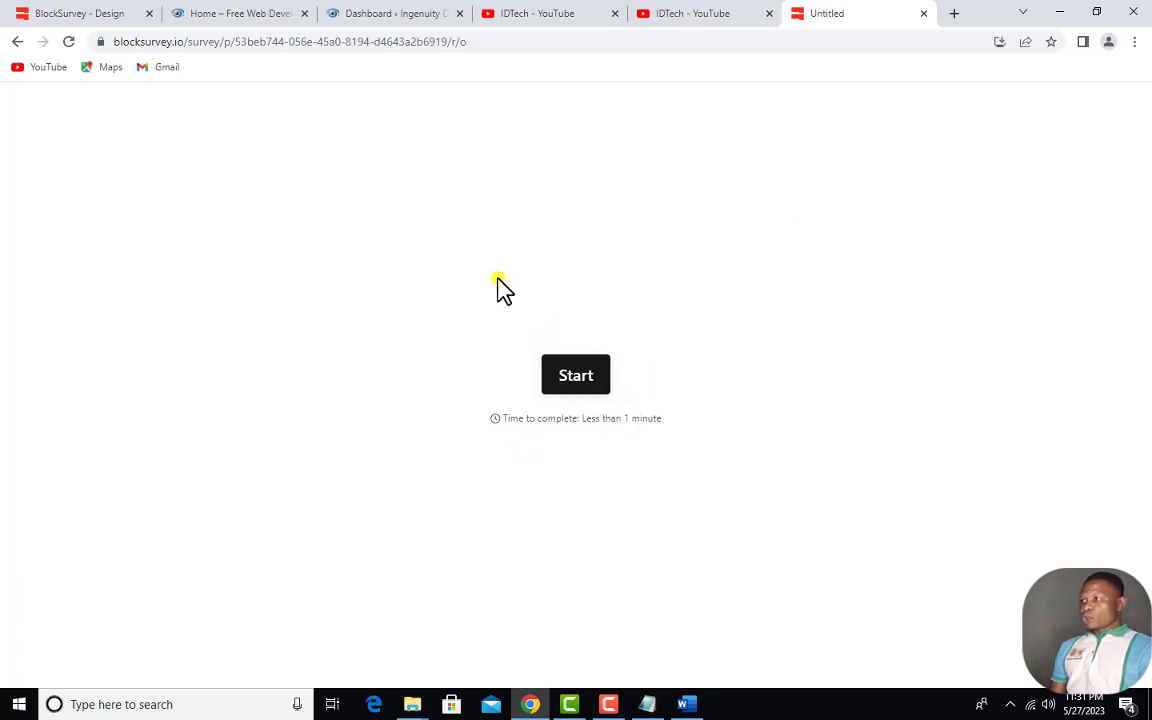
{"action": "left_click", "coordinate": [113, 11]}
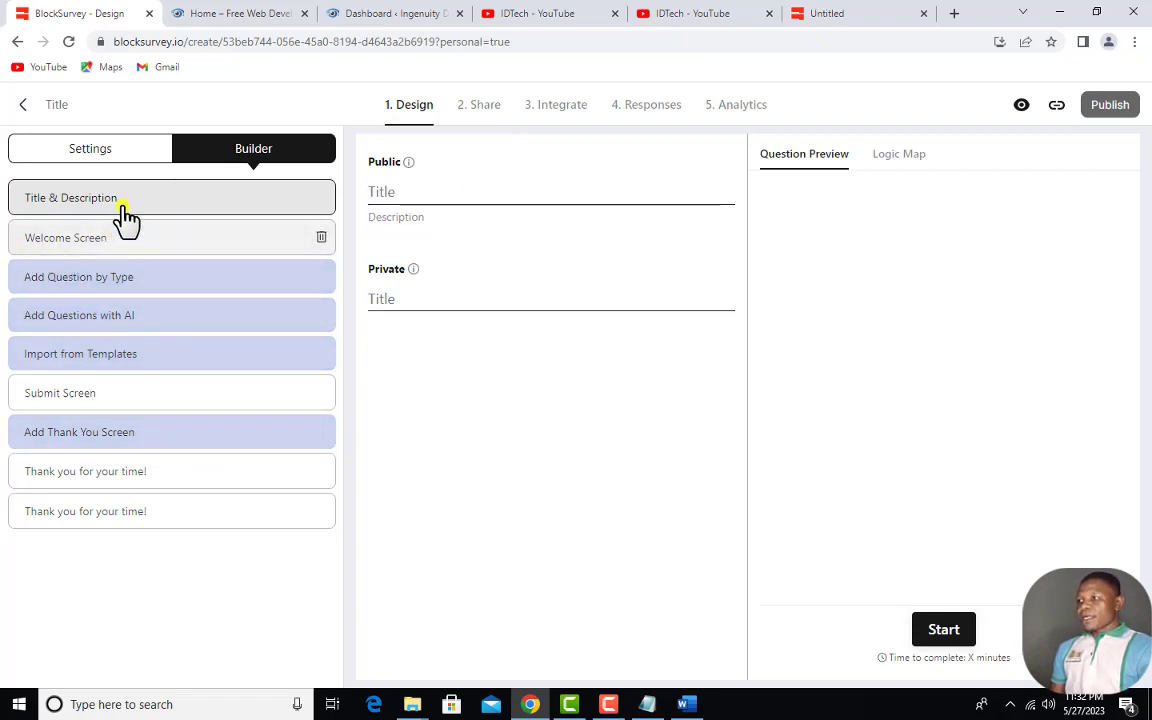
Open the Welcome Screen settings showing 'Start' button text and centred layout
{"action": "left_click", "coordinate": [200, 246]}
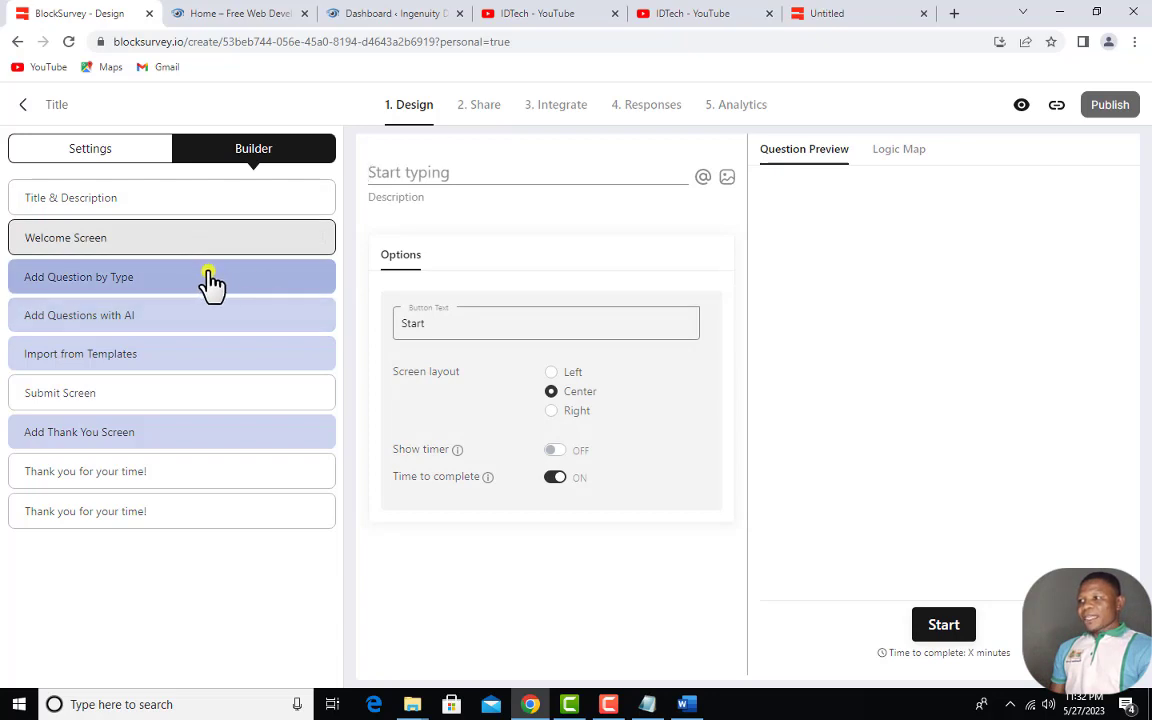
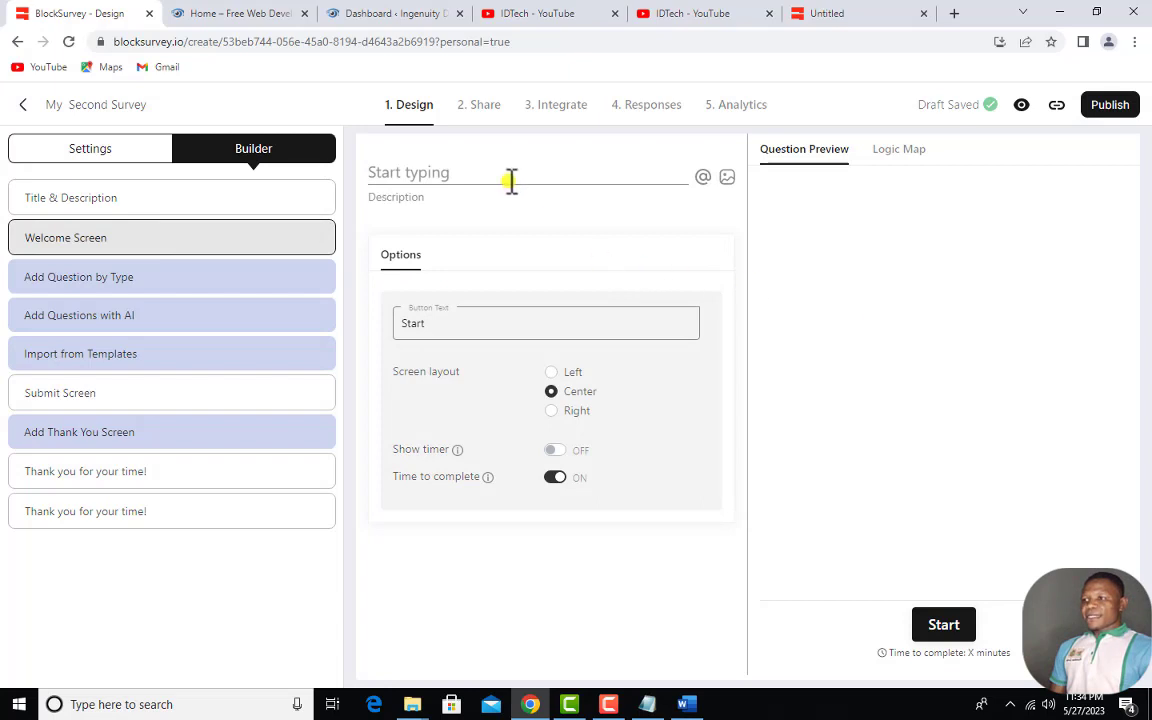
Title the survey's welcome screen 'Welcome'
{"action": "type", "text": "Welcome"}
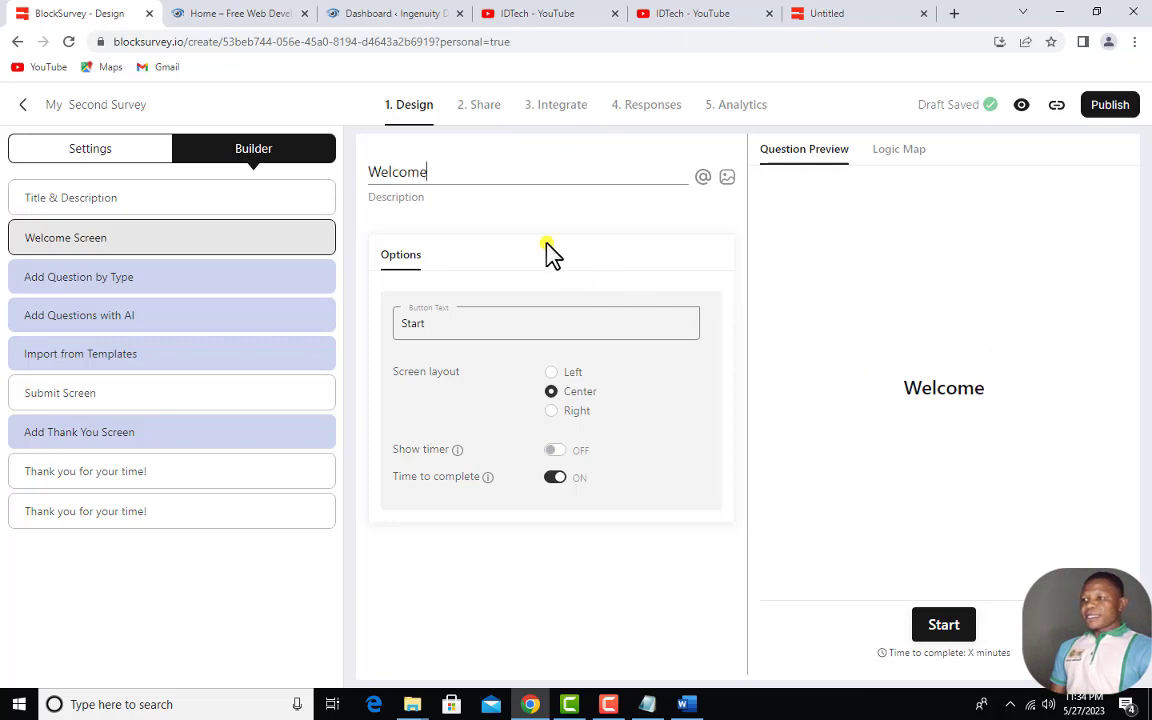
Add the description 'This is description' and keep the layout Center after trying Left and Right
{"action": "left_click", "coordinate": [465, 192]}
{"action": "type", "text": "This is descri"}
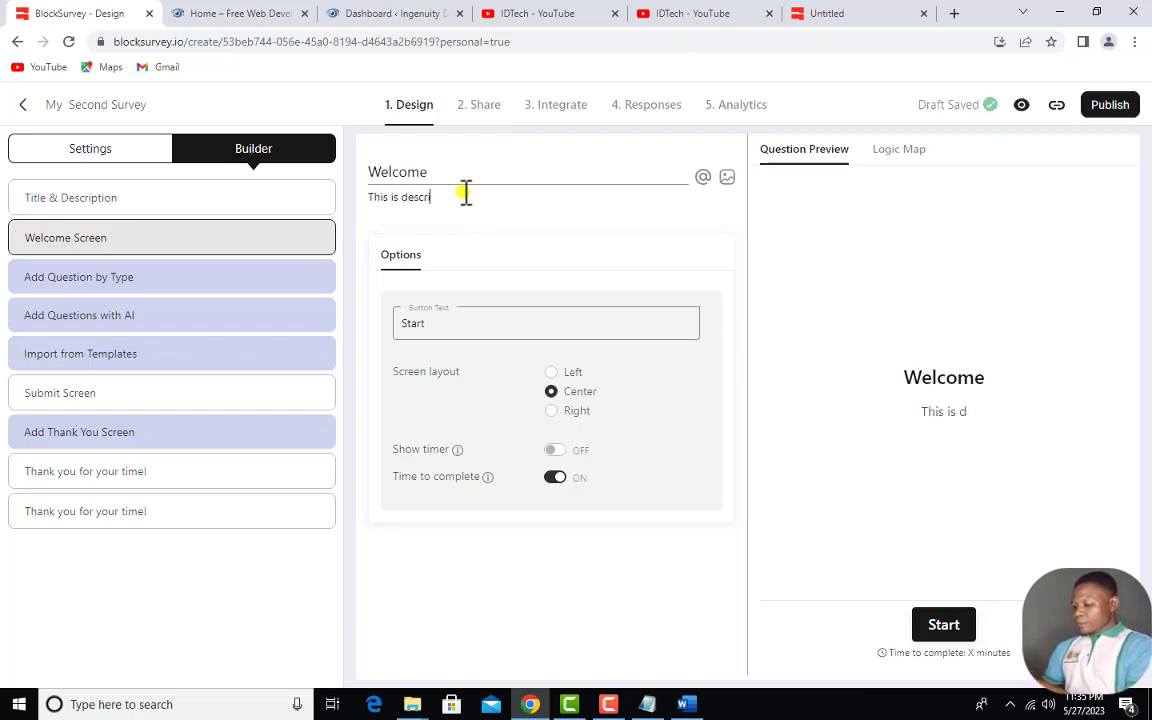
{"action": "type", "text": "ption"}
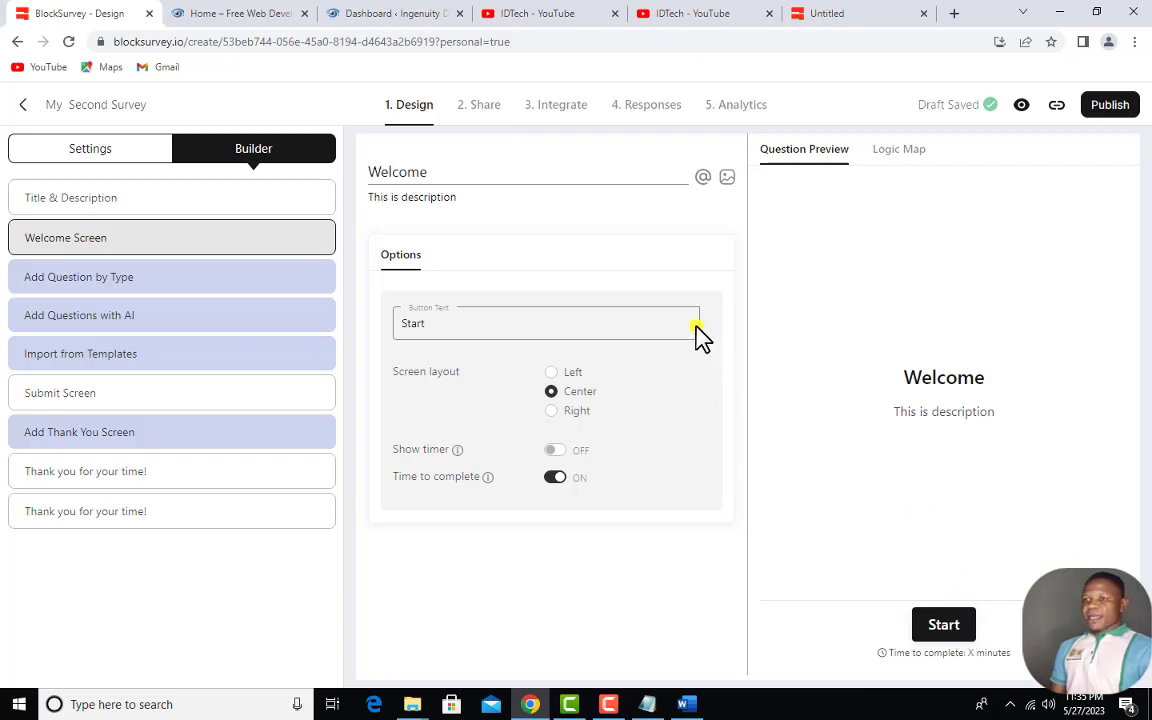
{"action": "left_click", "coordinate": [552, 373]}
{"action": "left_click", "coordinate": [553, 391]}
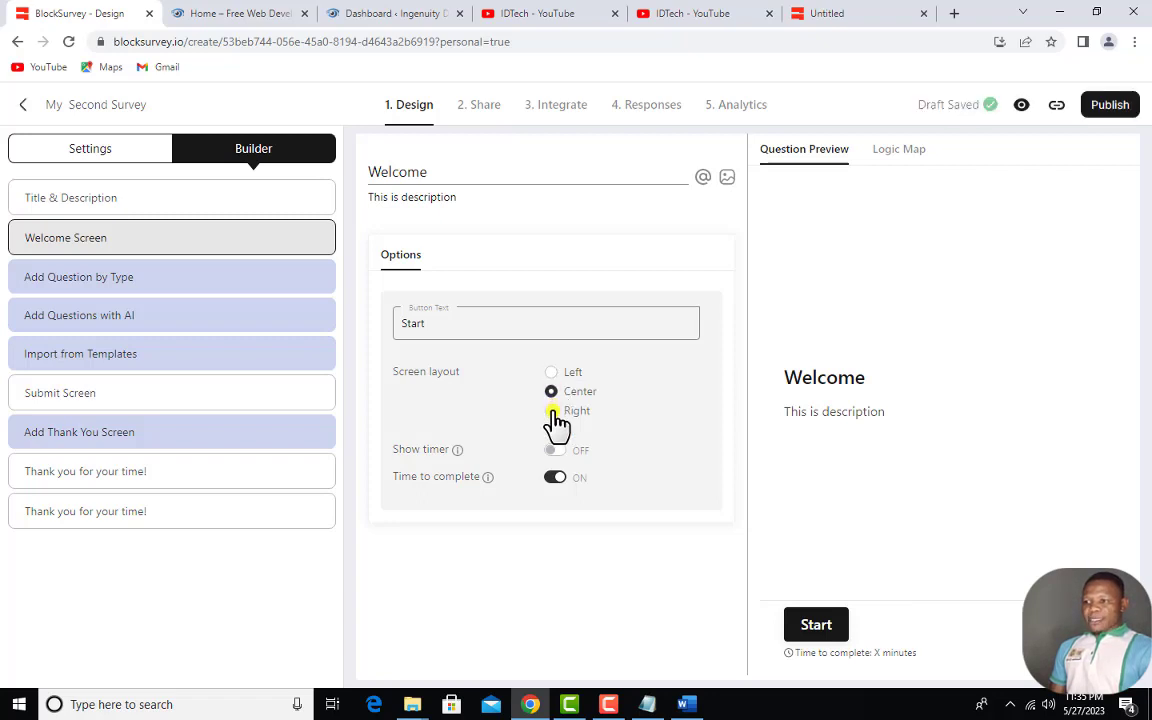
{"action": "left_click", "coordinate": [552, 412]}
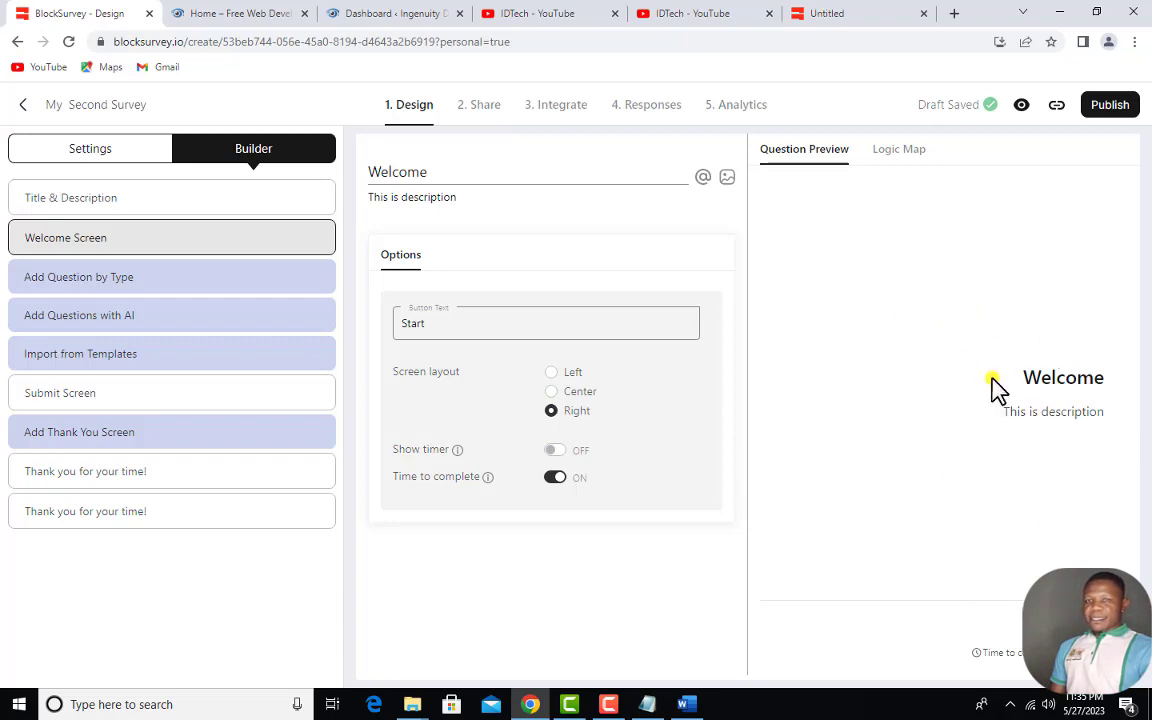
{"action": "left_click", "coordinate": [550, 391]}
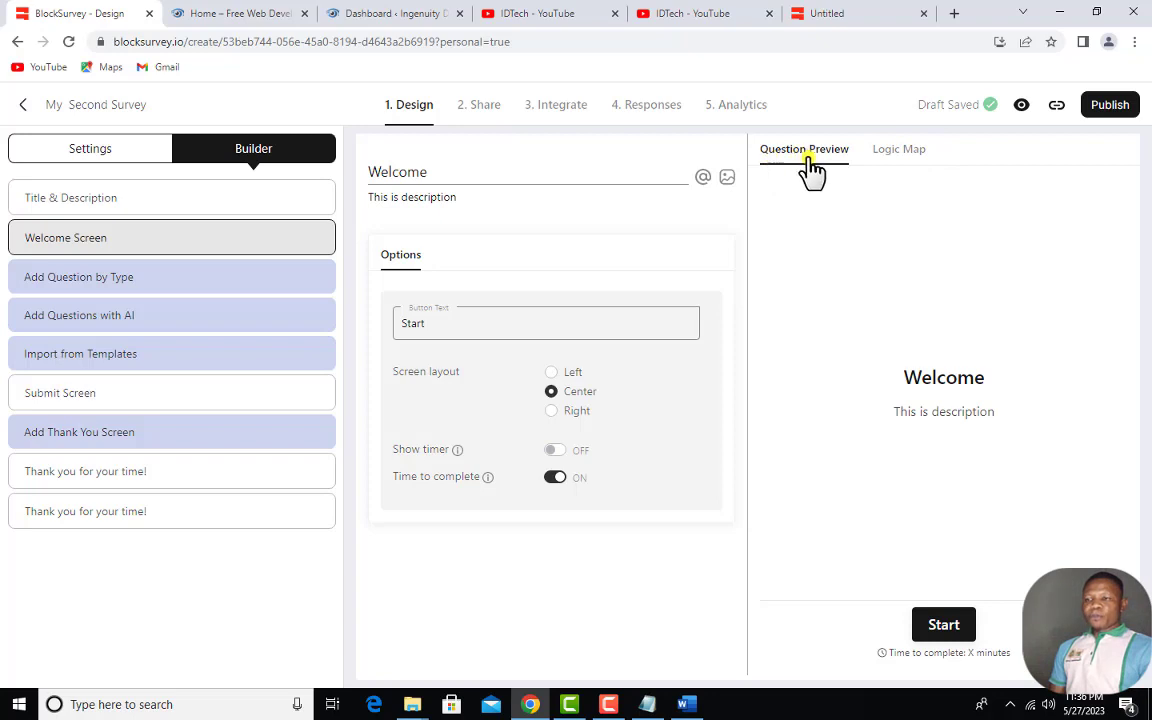
View the Logic Map linking Welcome and End to the 'Thank you for your time!' screens
{"action": "left_click", "coordinate": [914, 152]}
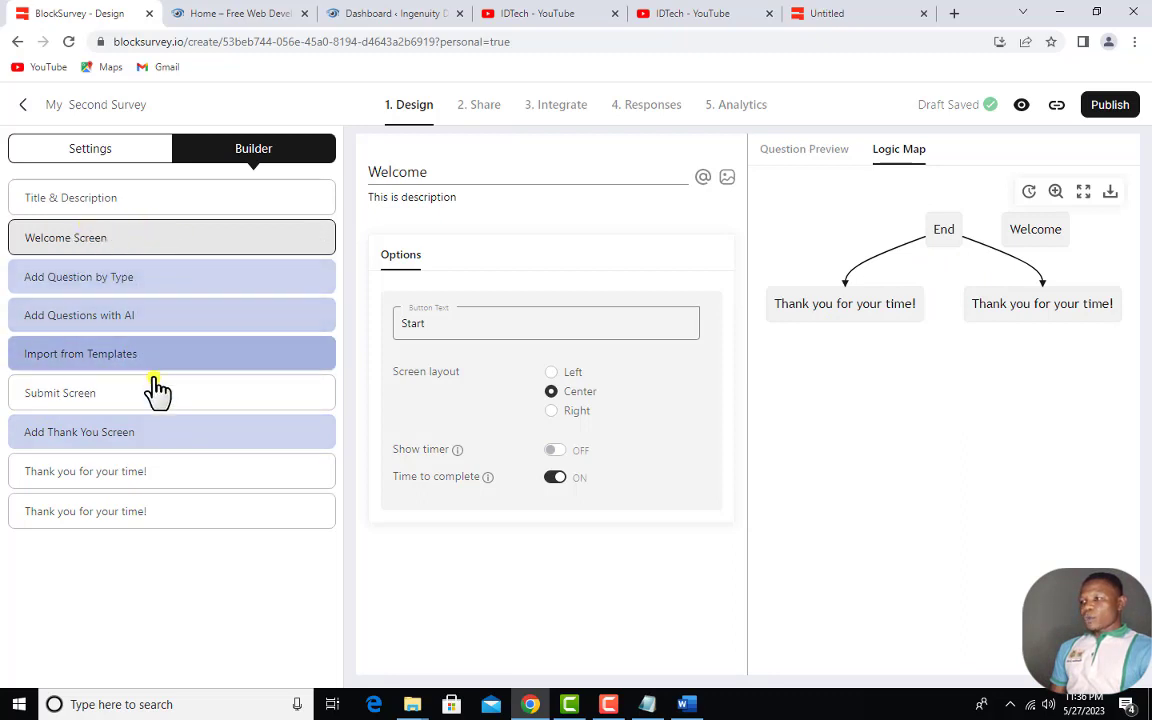
{"action": "left_click", "coordinate": [159, 277]}
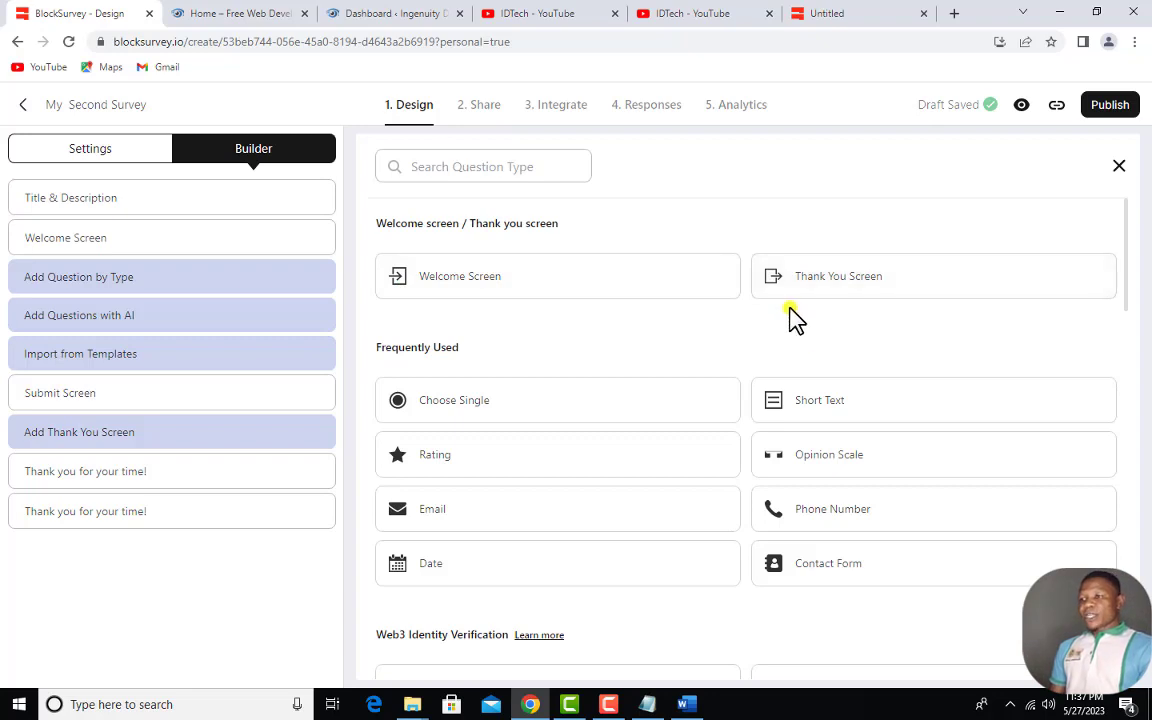
Scroll the question-type catalogue, then bring the Word document 'Types of survey questions' forward
{"action": "scroll", "coordinate": [620, 398], "scroll_direction": "down", "scroll_amount": 1}
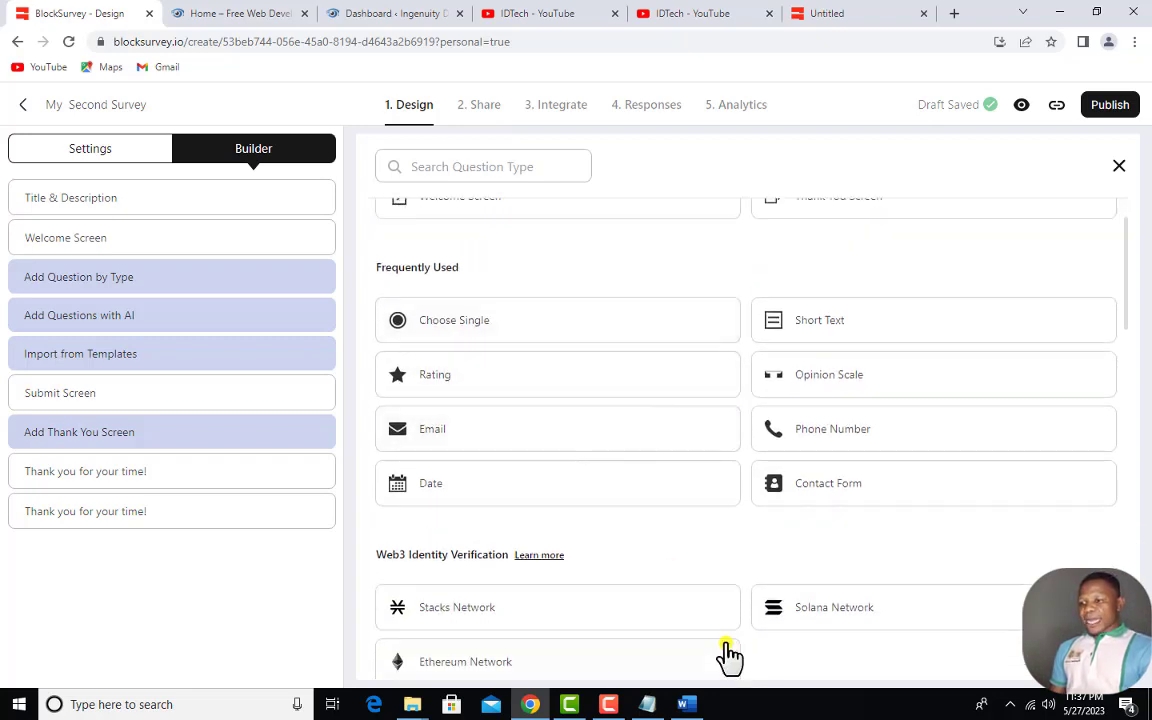
{"action": "left_click", "coordinate": [687, 704]}
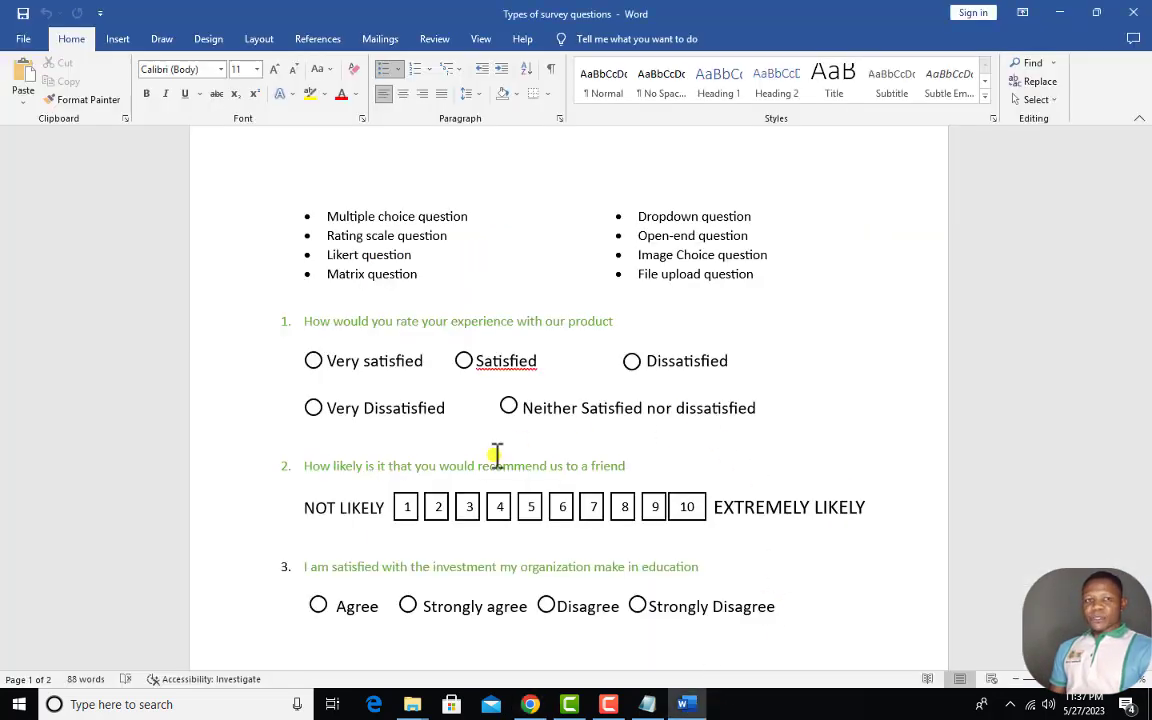
Read through the 'Types of survey questions' document, then minimize Word
{"action": "scroll", "coordinate": [478, 463], "scroll_direction": "down", "scroll_amount": 1}
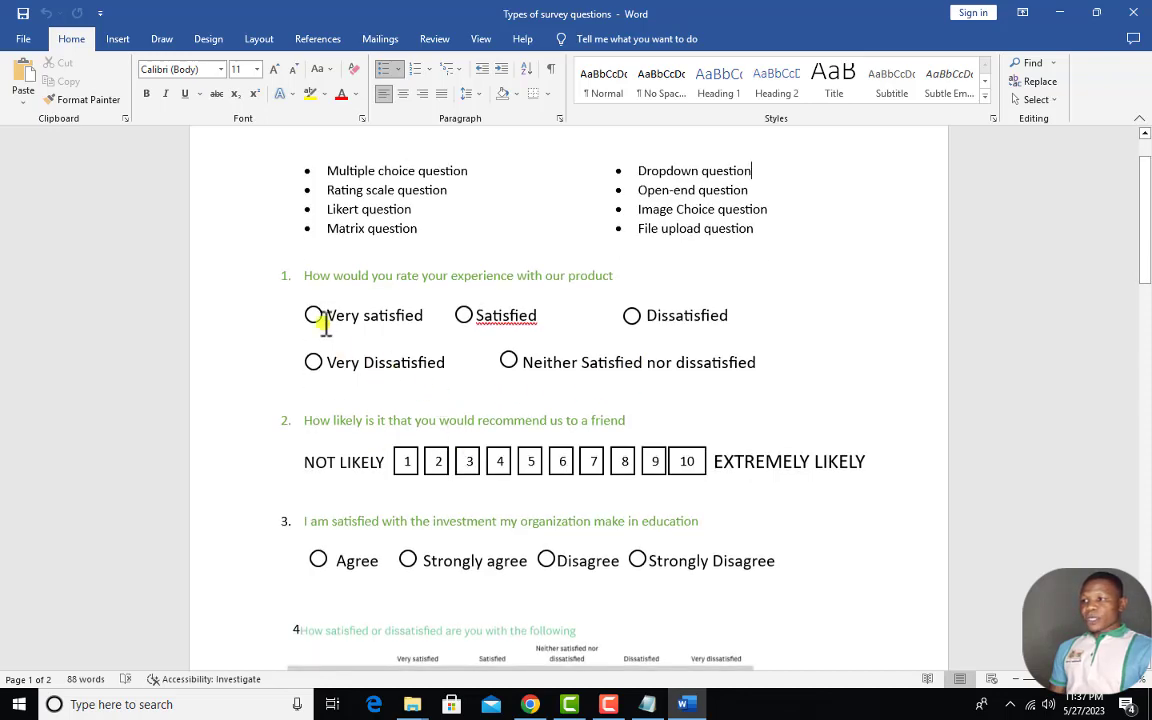
{"action": "scroll", "coordinate": [314, 314], "scroll_direction": "down", "scroll_amount": 1}
{"action": "scroll", "coordinate": [316, 245], "scroll_direction": "up", "scroll_amount": 1}
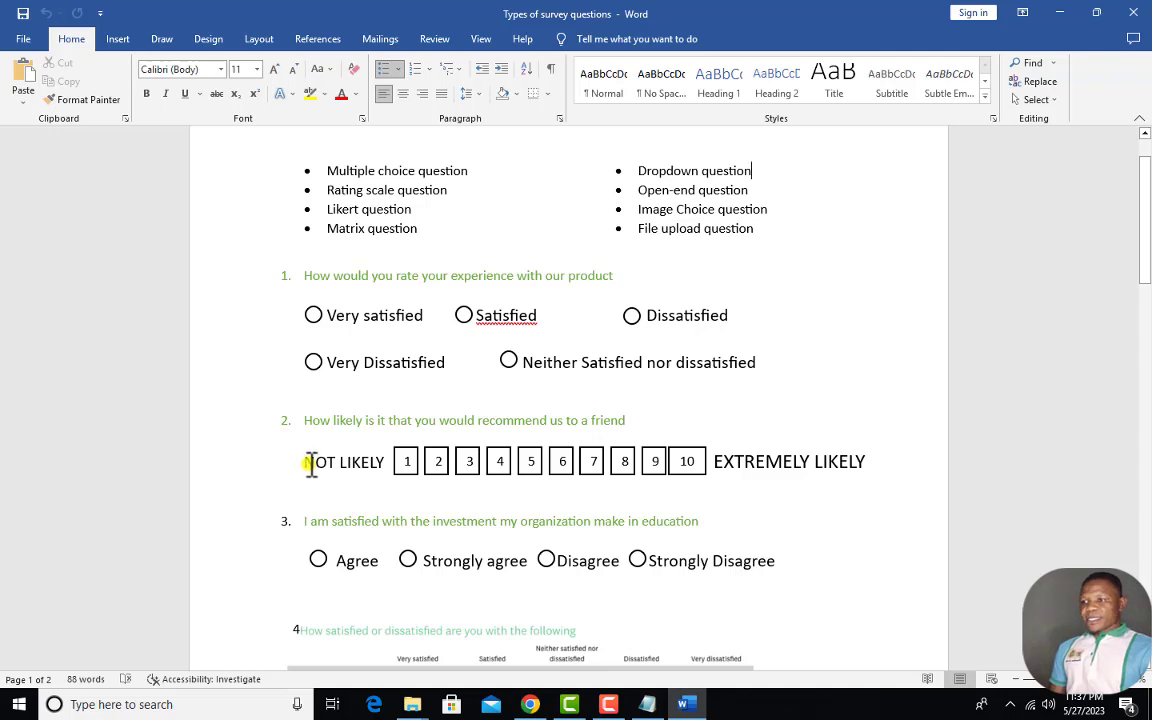
{"action": "scroll", "coordinate": [785, 483], "scroll_direction": "down", "scroll_amount": 1}
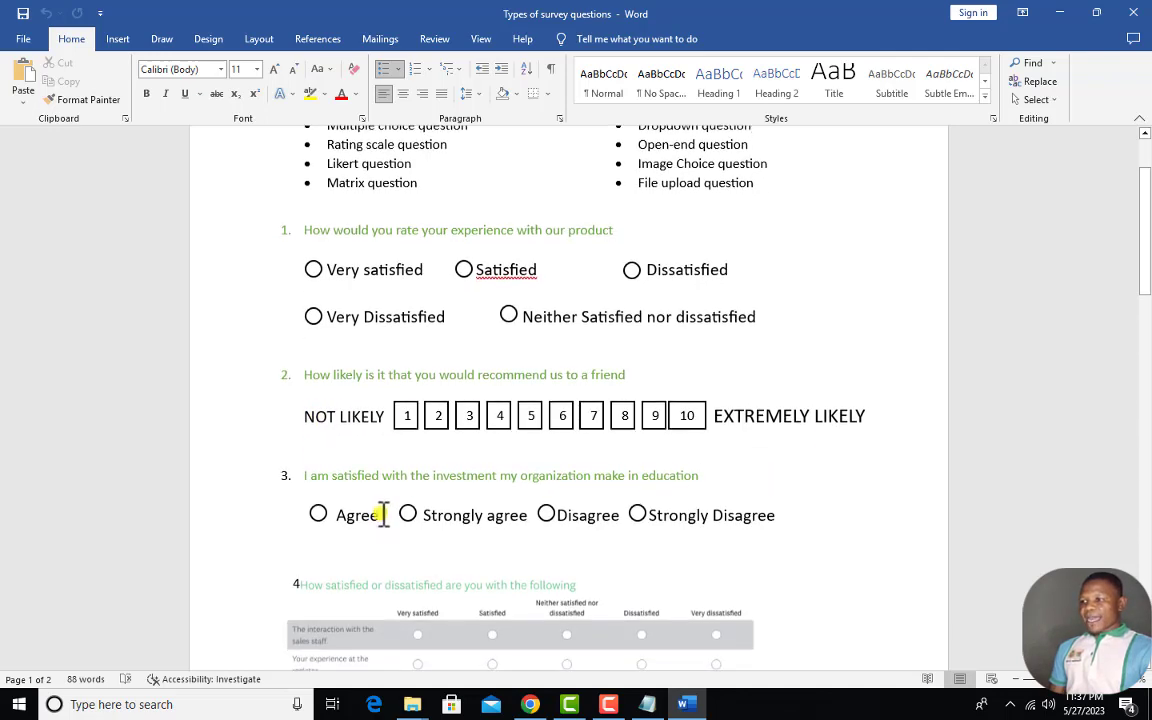
{"action": "scroll", "coordinate": [432, 429], "scroll_direction": "down", "scroll_amount": 6}
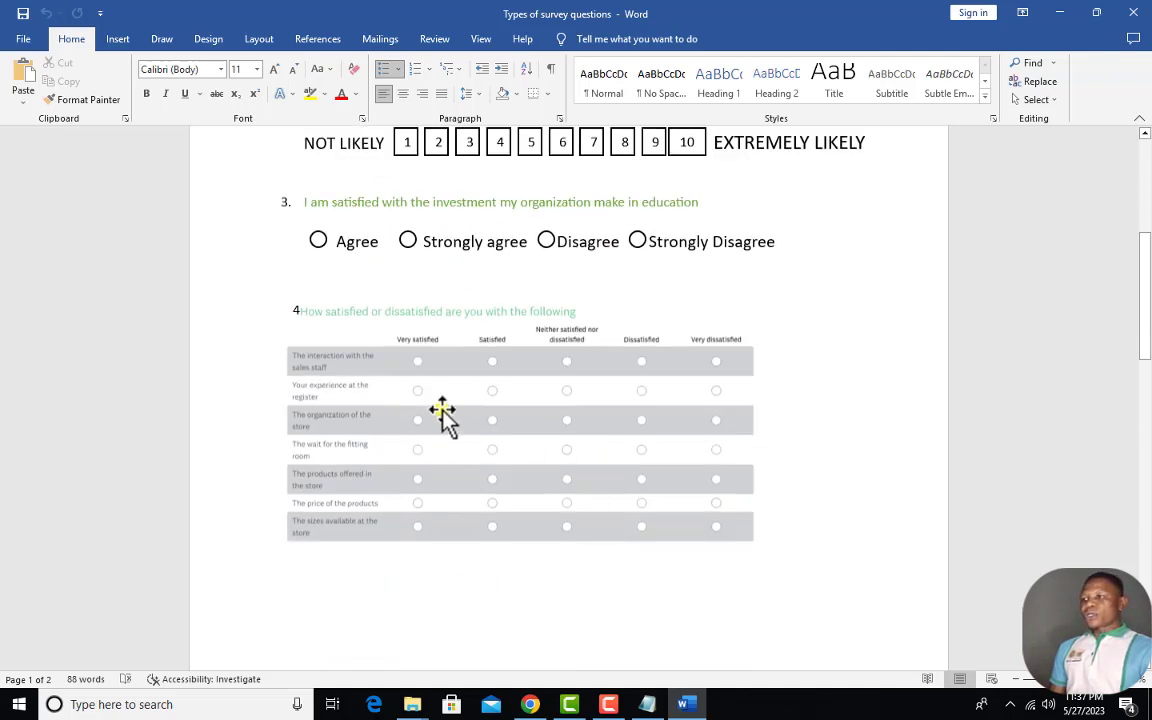
{"action": "scroll", "coordinate": [594, 427], "scroll_direction": "down", "scroll_amount": 5}
{"action": "scroll", "coordinate": [594, 427], "scroll_direction": "down", "scroll_amount": 5}
{"action": "scroll", "coordinate": [630, 450], "scroll_direction": "up", "scroll_amount": 17}
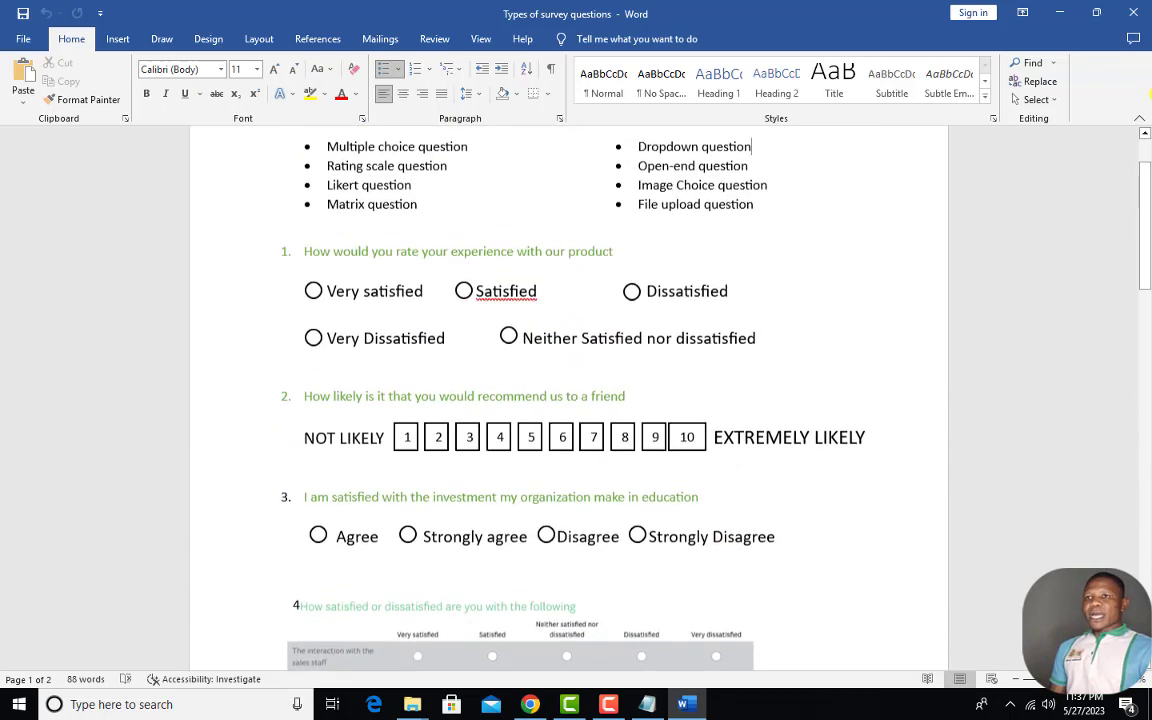
{"action": "left_click", "coordinate": [1059, 14]}
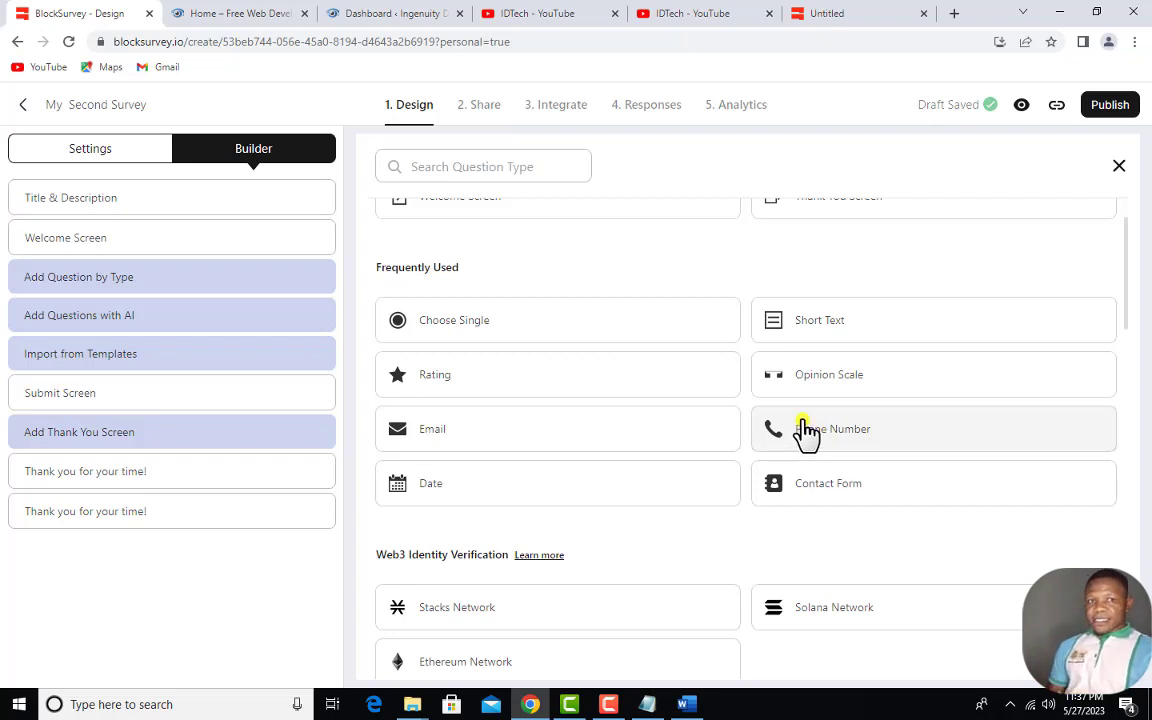
{"action": "scroll", "coordinate": [800, 445], "scroll_direction": "down", "scroll_amount": 2}
{"action": "scroll", "coordinate": [775, 442], "scroll_direction": "up", "scroll_amount": 3}
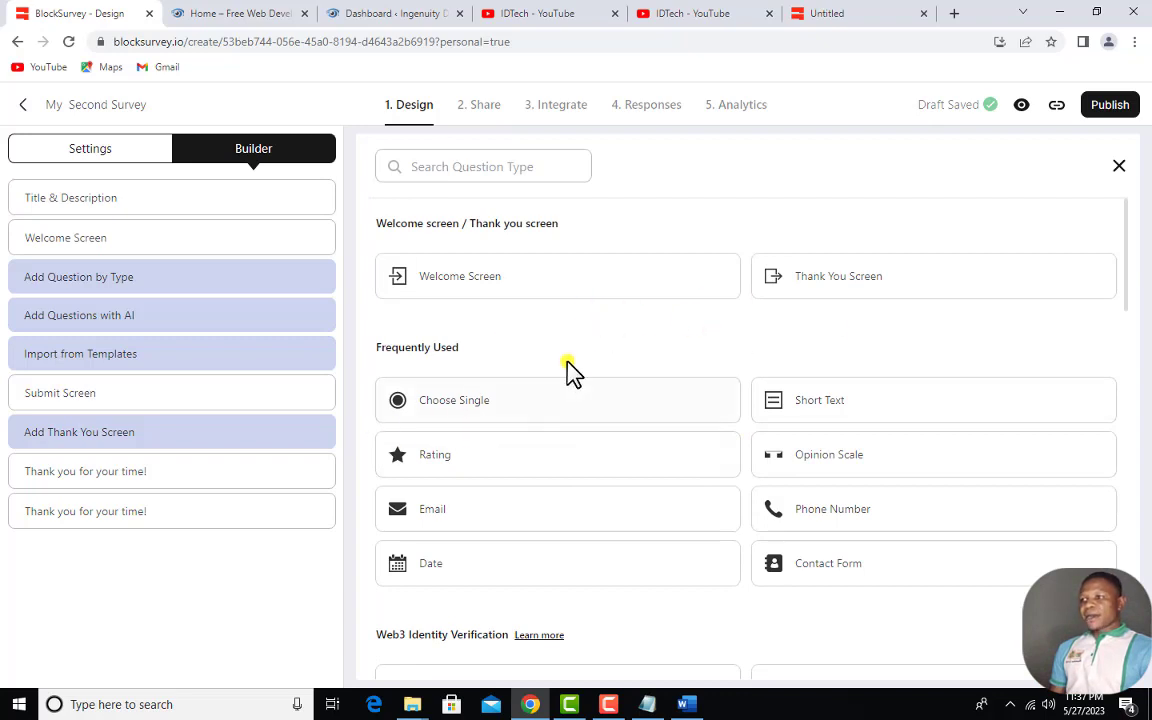
{"action": "scroll", "coordinate": [500, 355], "scroll_direction": "down", "scroll_amount": 1}
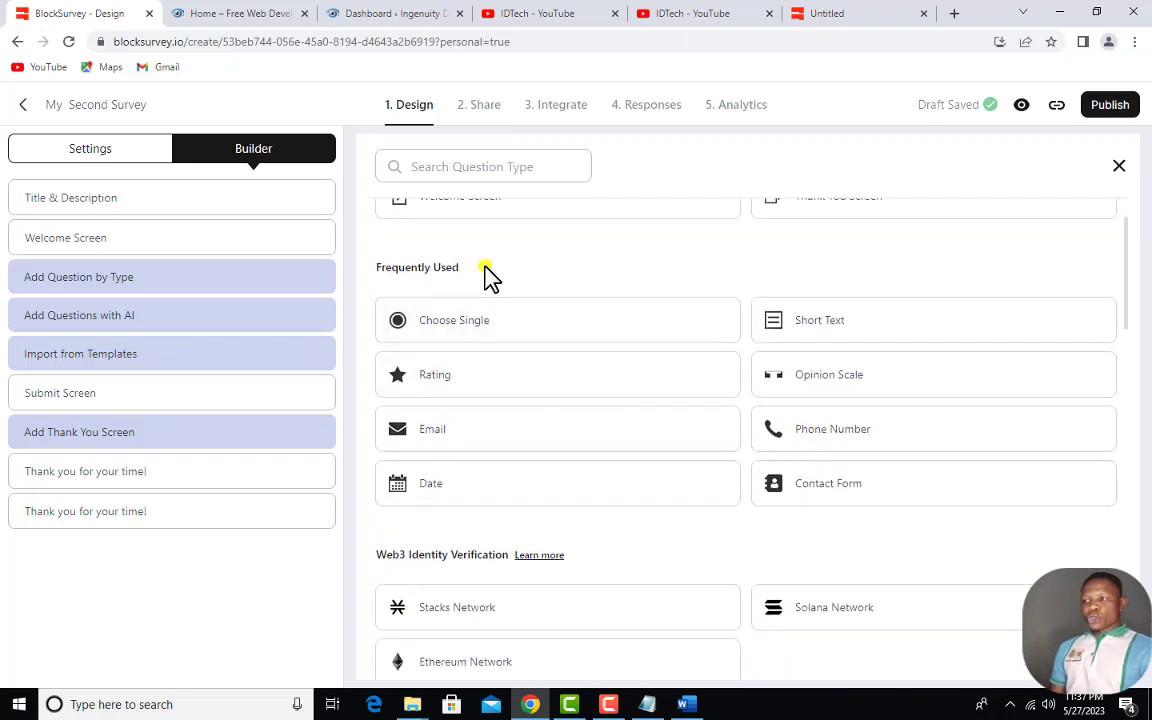
{"action": "left_click_drag", "start_coordinate": [488, 272], "coordinate": [368, 275]}
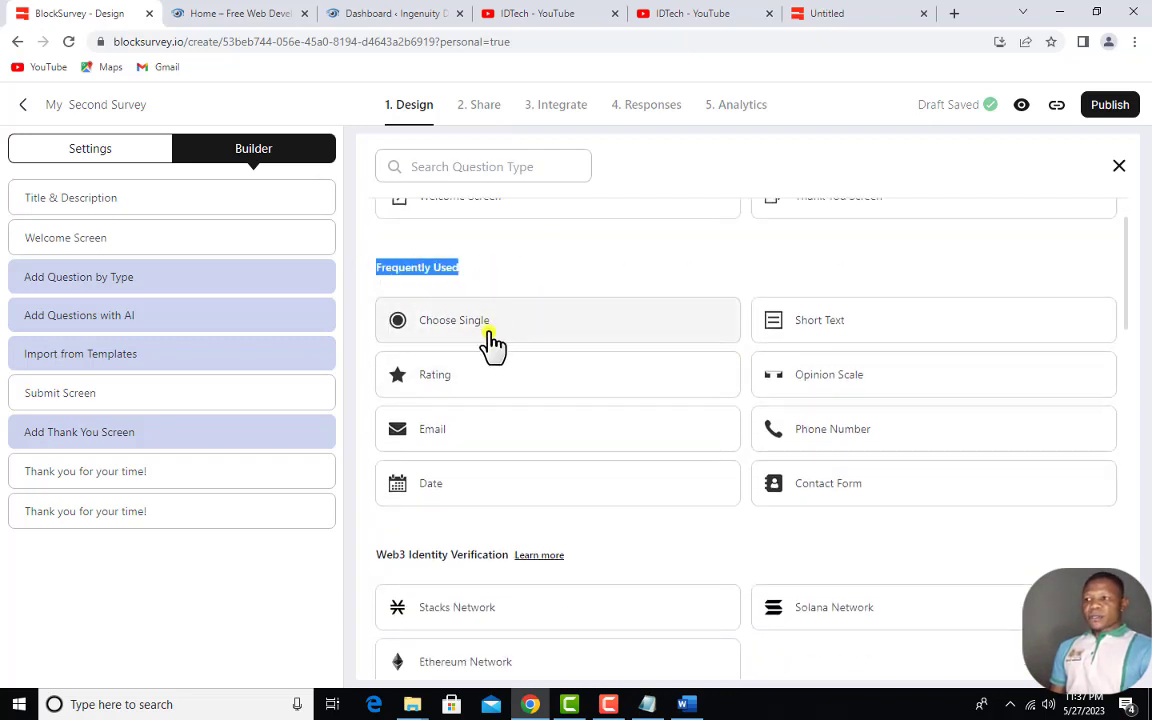
{"action": "scroll", "coordinate": [481, 345], "scroll_direction": "down", "scroll_amount": 1}
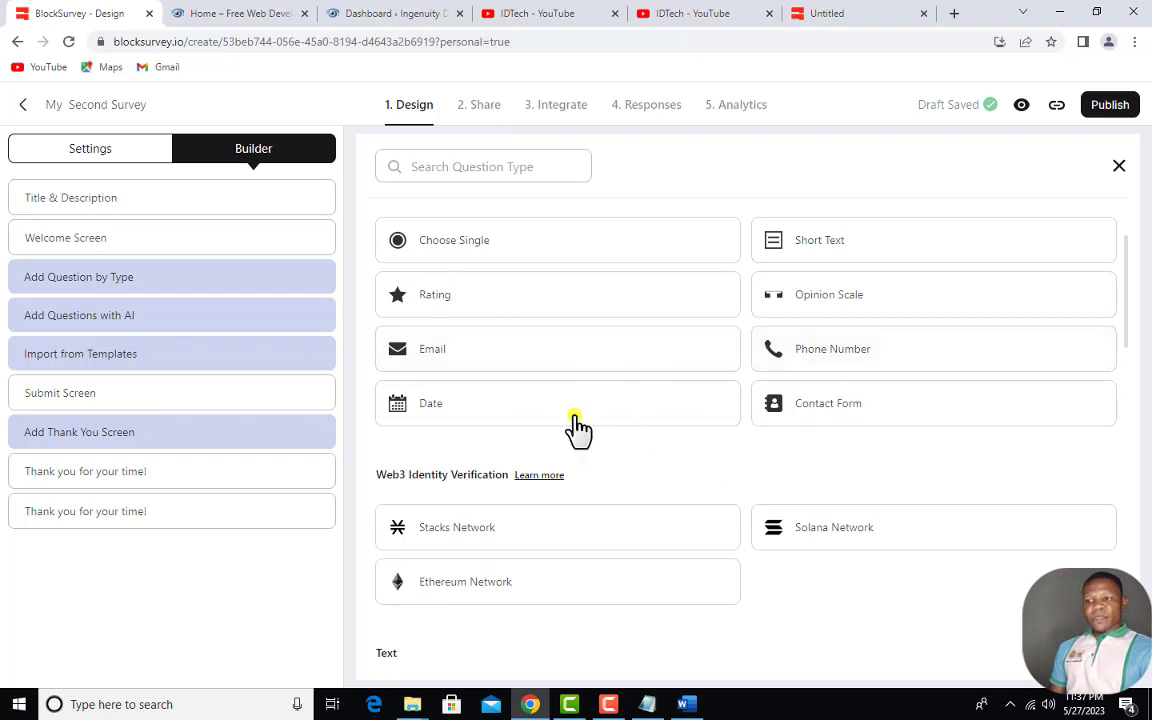
{"action": "scroll", "coordinate": [822, 397], "scroll_direction": "down", "scroll_amount": 2}
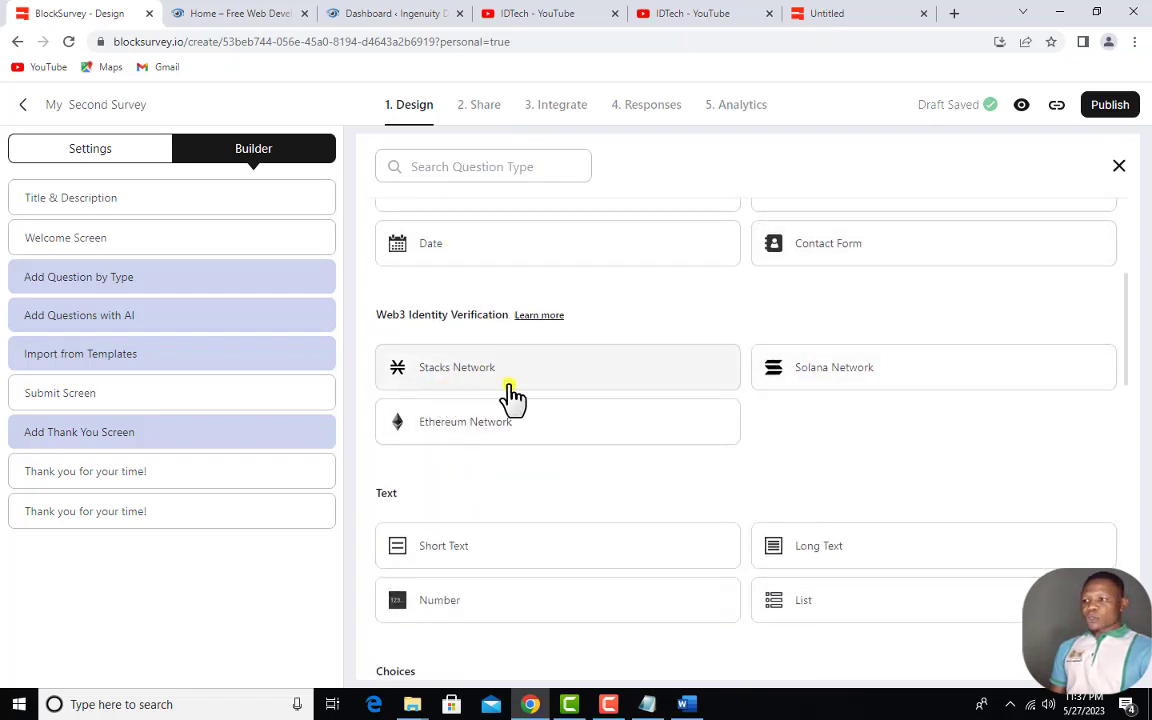
{"action": "scroll", "coordinate": [823, 380], "scroll_direction": "down", "scroll_amount": 2}
{"action": "scroll", "coordinate": [810, 424], "scroll_direction": "down", "scroll_amount": 1}
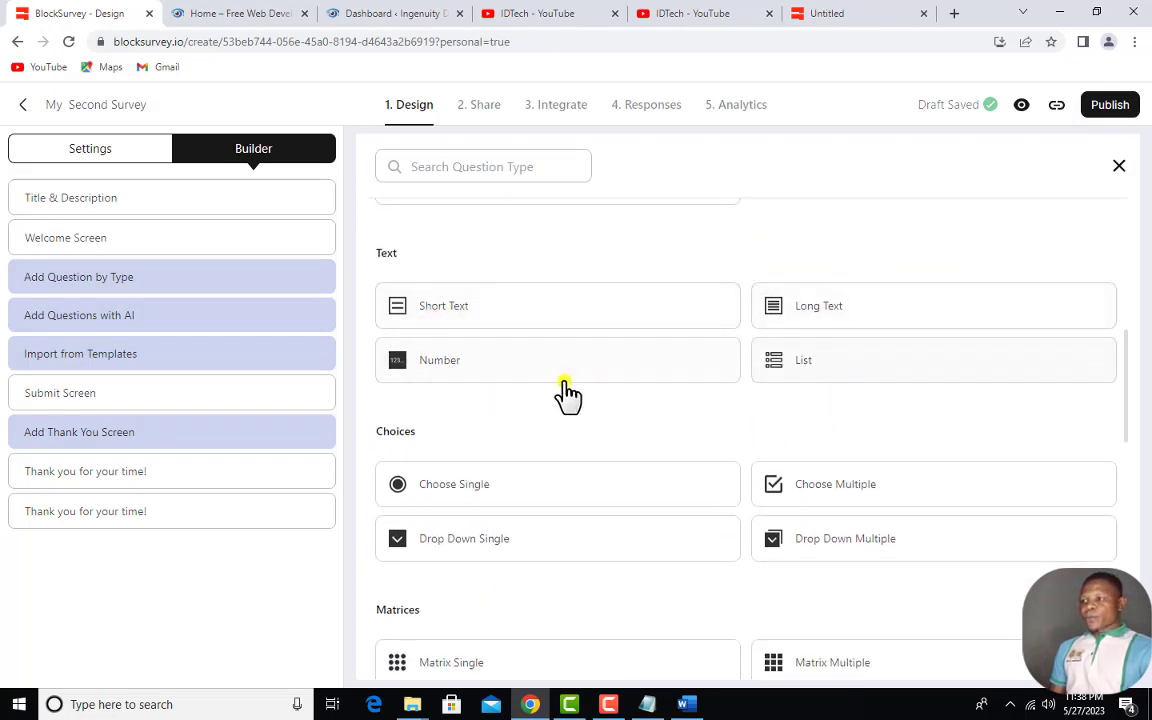
{"action": "scroll", "coordinate": [600, 410], "scroll_direction": "down", "scroll_amount": 1}
{"action": "scroll", "coordinate": [540, 450], "scroll_direction": "down", "scroll_amount": 1}
{"action": "scroll", "coordinate": [598, 460], "scroll_direction": "down", "scroll_amount": 1}
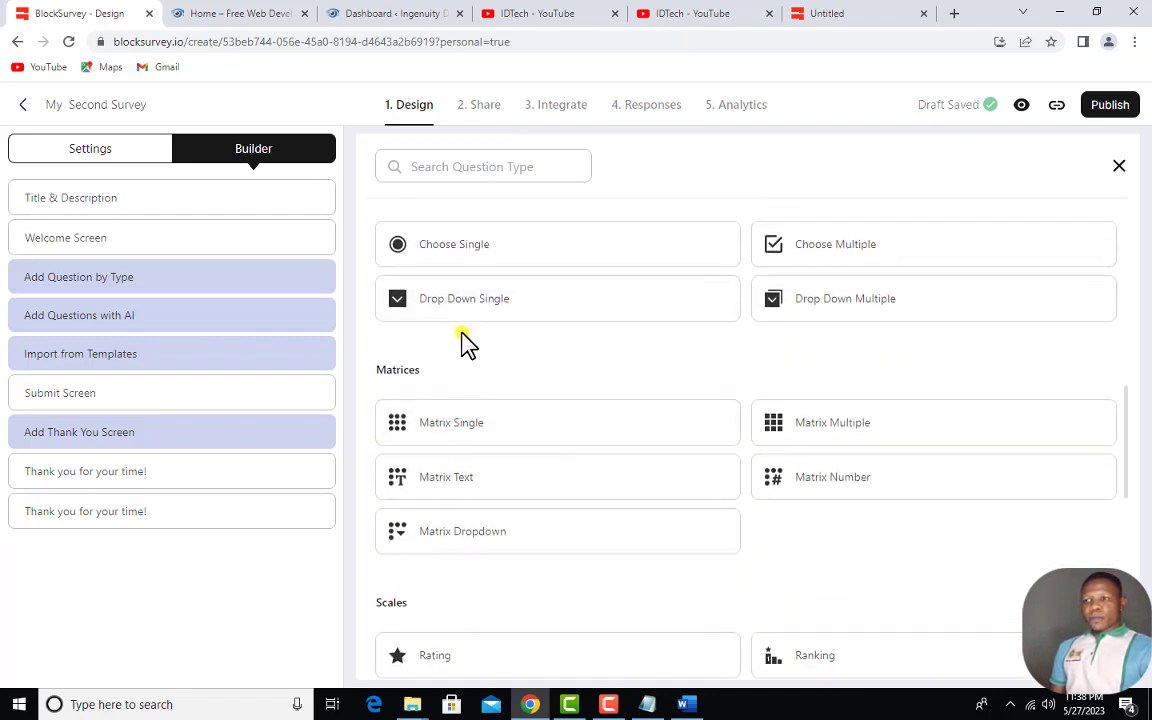
{"action": "scroll", "coordinate": [520, 332], "scroll_direction": "down", "scroll_amount": 1}
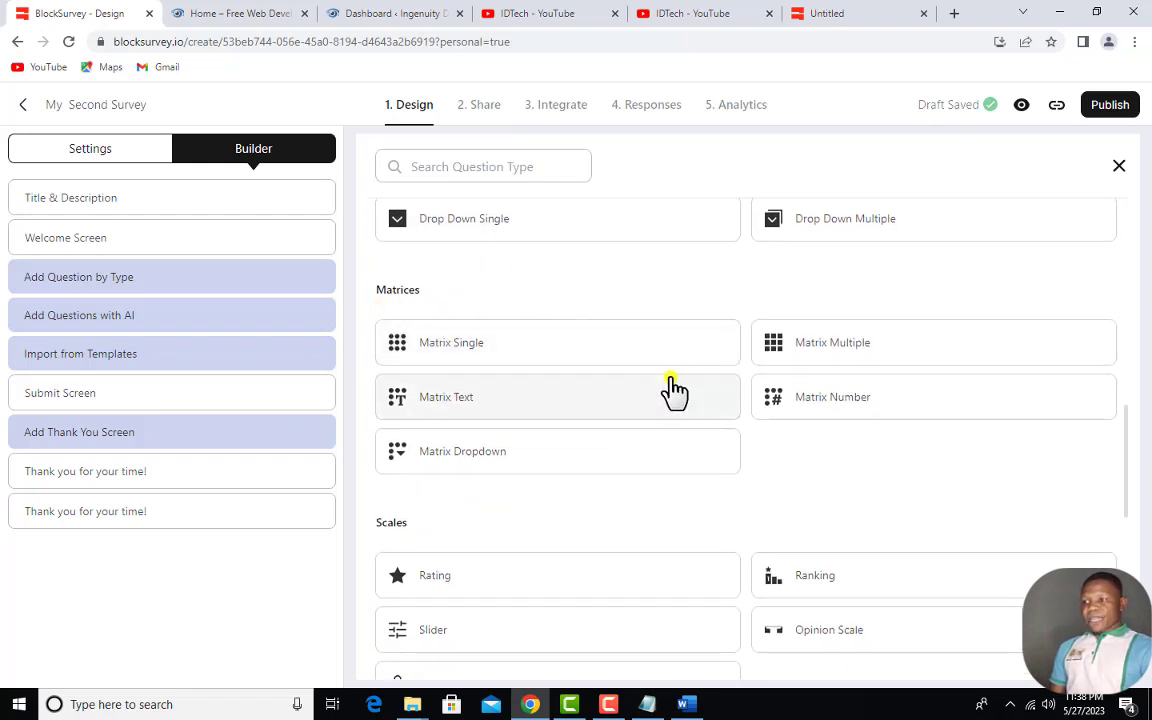
{"action": "scroll", "coordinate": [730, 330], "scroll_direction": "down", "scroll_amount": 1}
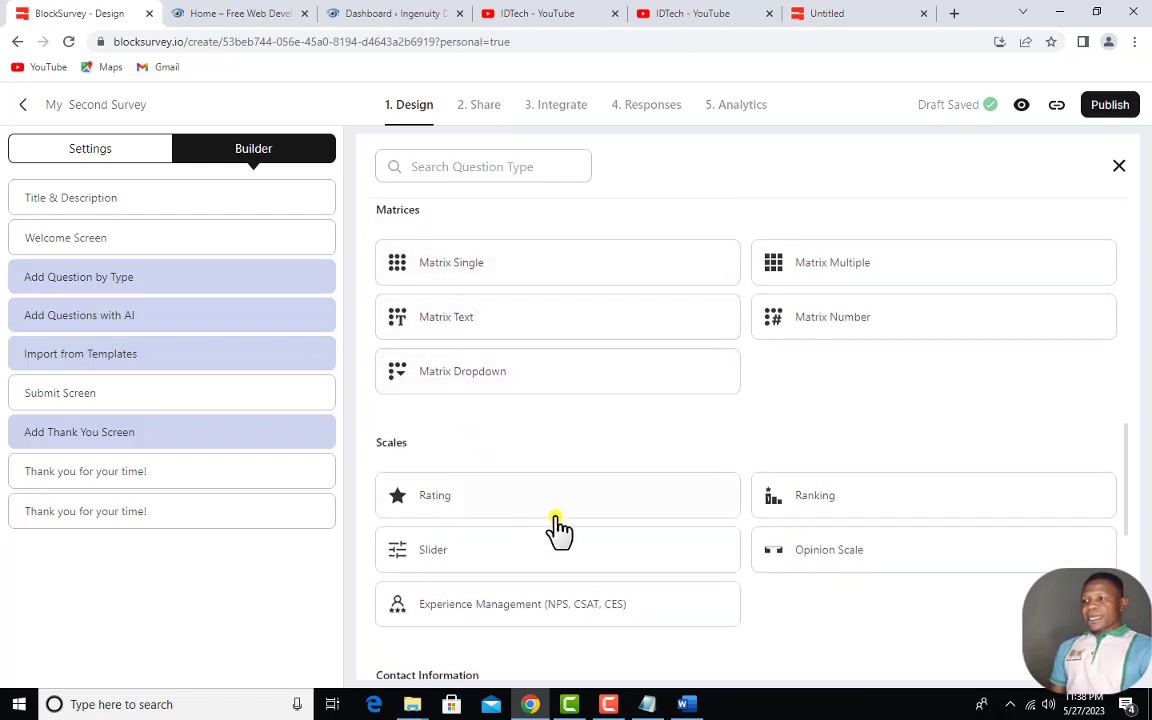
{"action": "scroll", "coordinate": [527, 514], "scroll_direction": "down", "scroll_amount": 6}
{"action": "scroll", "coordinate": [487, 398], "scroll_direction": "up", "scroll_amount": 1}
{"action": "scroll", "coordinate": [620, 406], "scroll_direction": "down", "scroll_amount": 2}
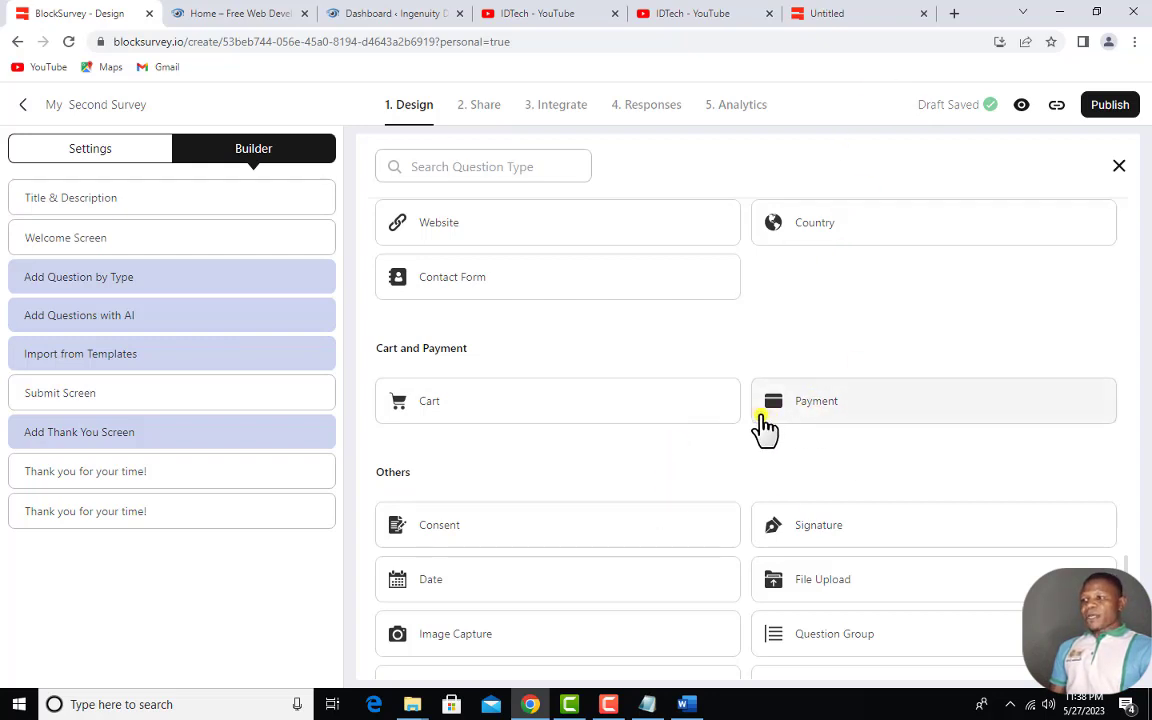
{"action": "scroll", "coordinate": [893, 460], "scroll_direction": "down", "scroll_amount": 1}
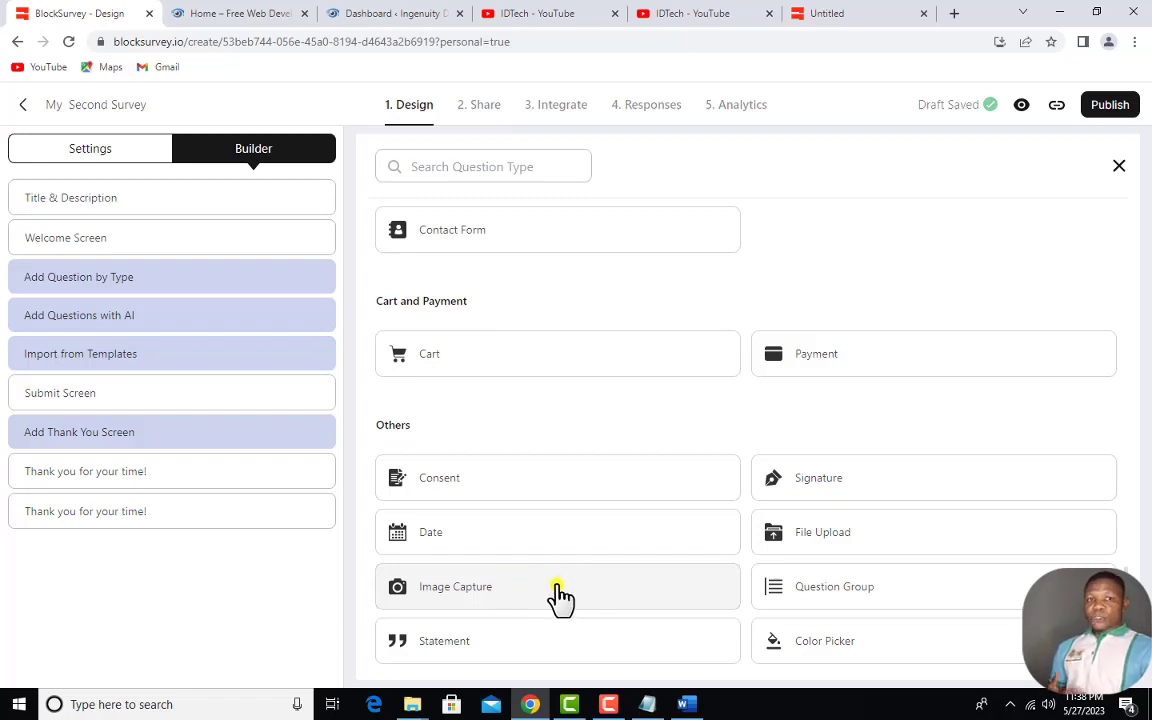
{"action": "scroll", "coordinate": [560, 592], "scroll_direction": "up", "scroll_amount": 15}
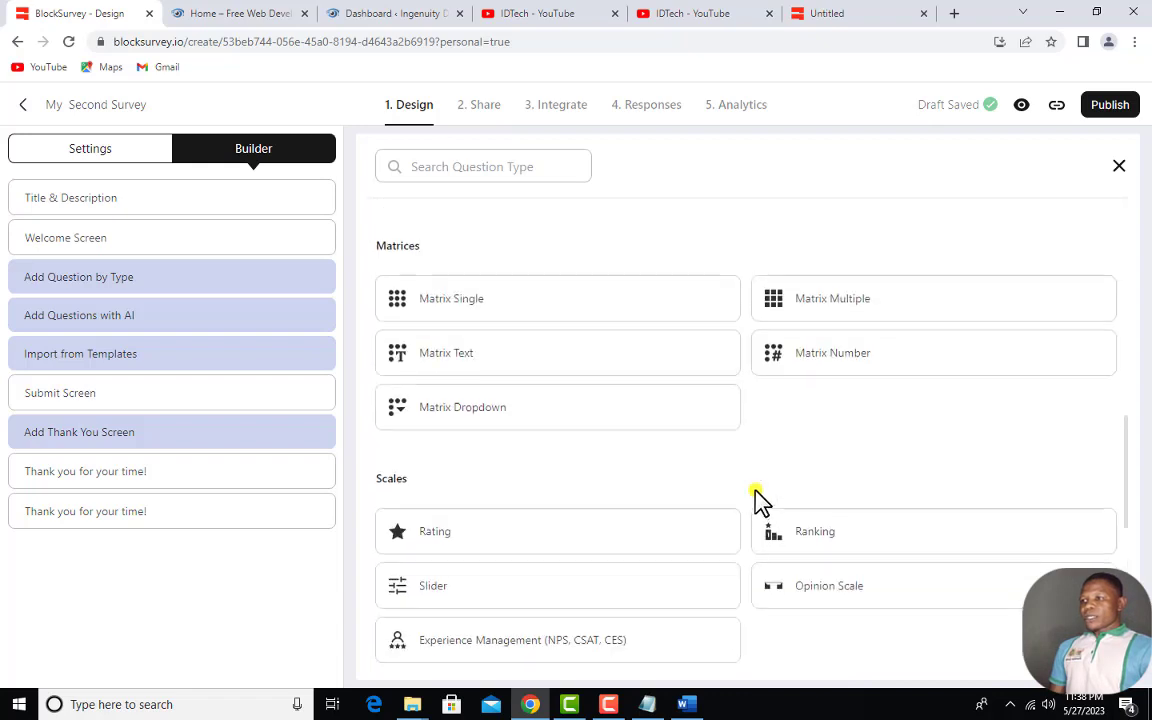
{"action": "scroll", "coordinate": [916, 410], "scroll_direction": "up", "scroll_amount": 8}
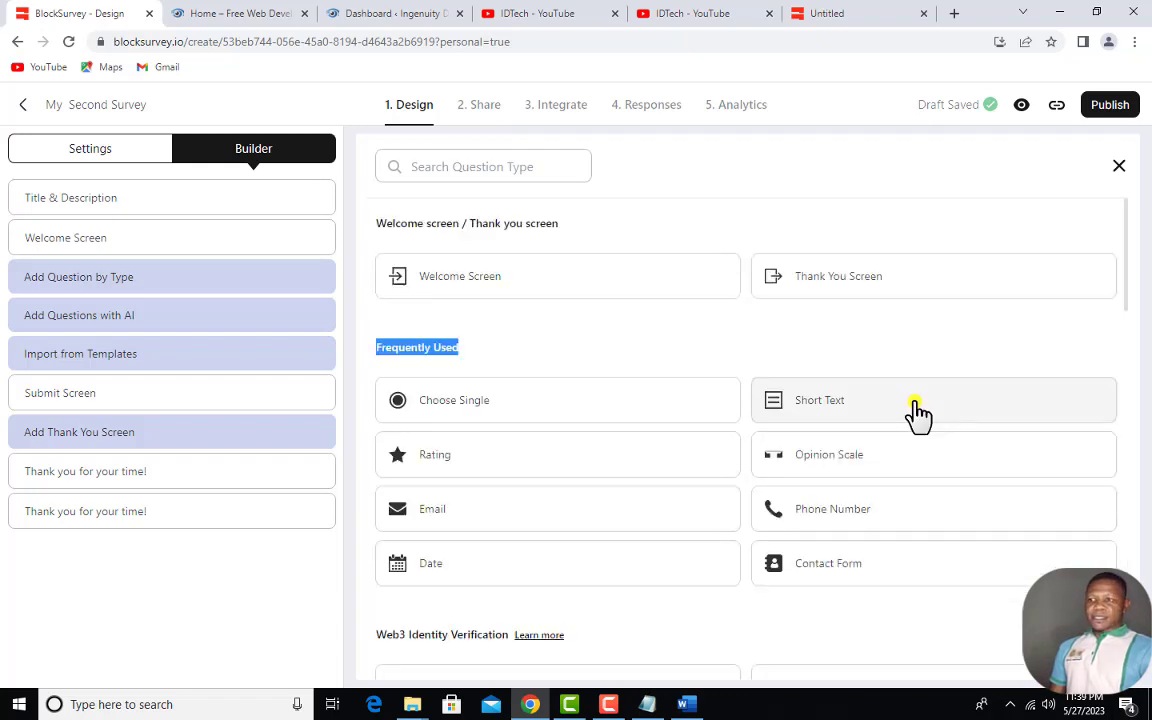
Add a Short Text question 'How do you see our product' and show its Logic settings
{"action": "left_click", "coordinate": [916, 410]}
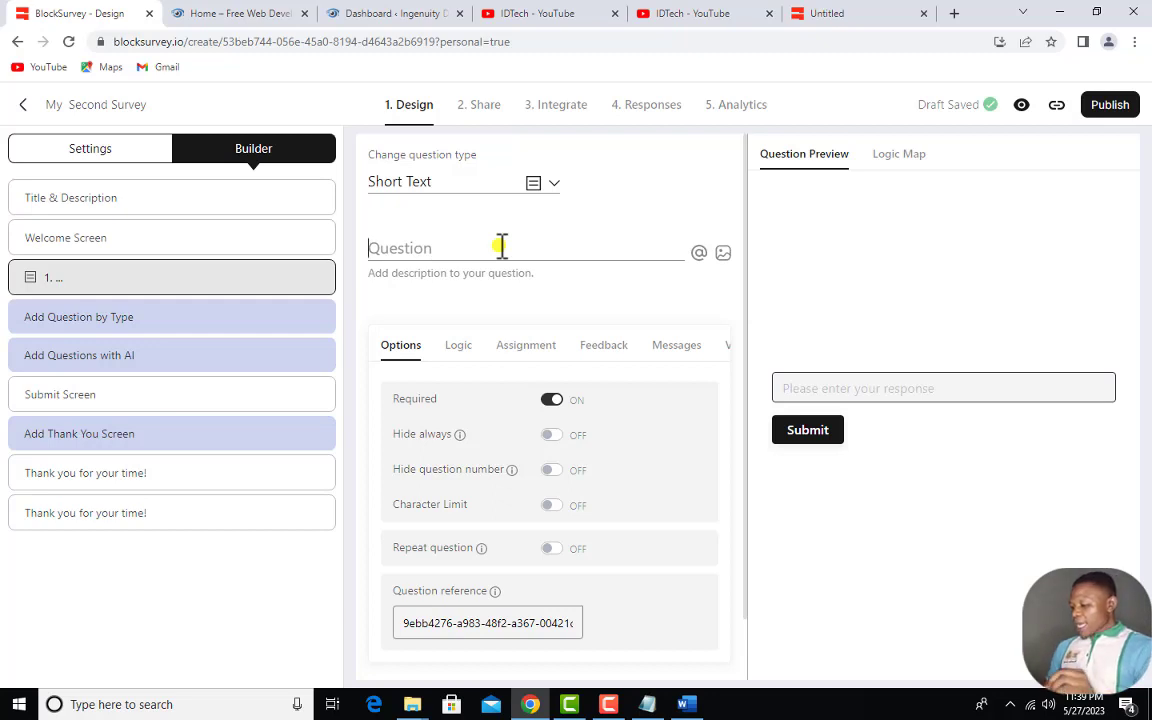
{"action": "type", "text": "Ho"}
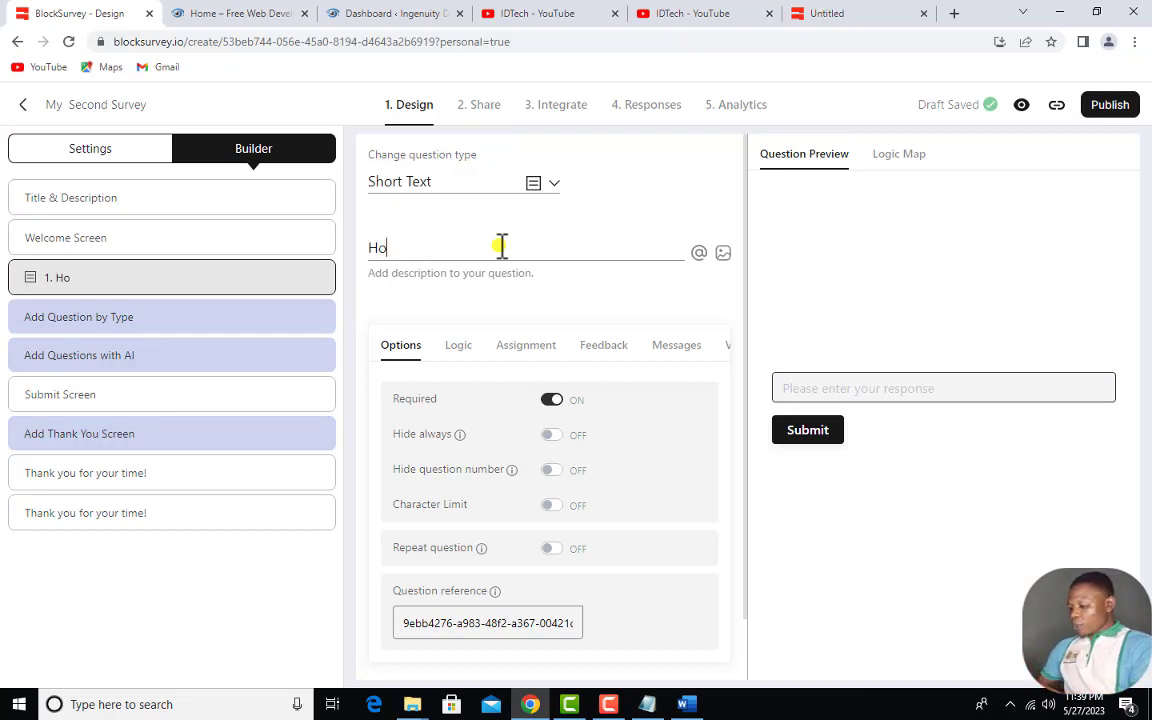
{"action": "type", "text": "w do you see our product"}
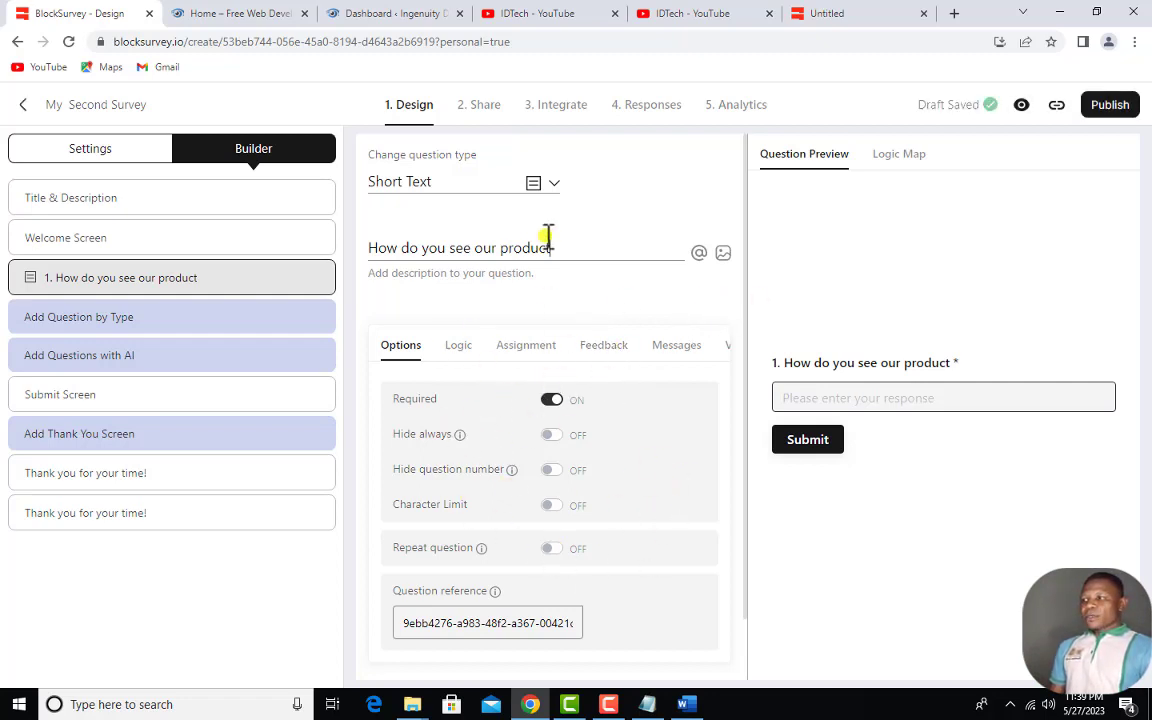
{"action": "scroll", "coordinate": [528, 368], "scroll_direction": "down", "scroll_amount": 1}
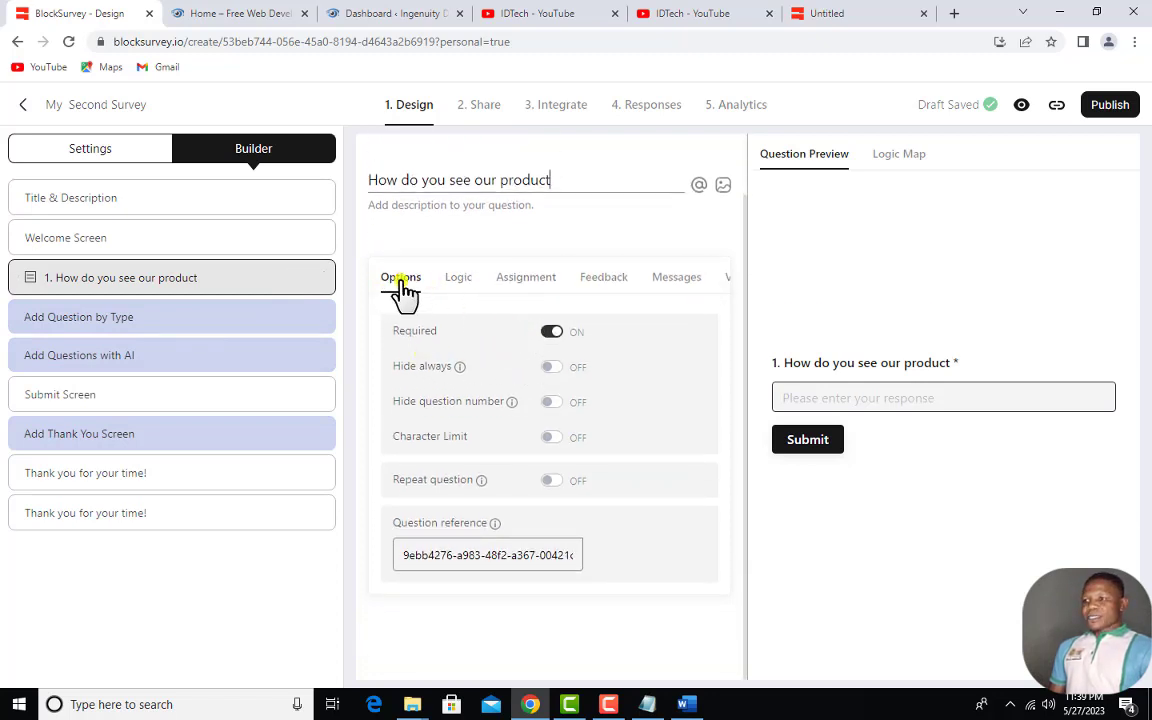
{"action": "scroll", "coordinate": [402, 288], "scroll_direction": "up", "scroll_amount": 1}
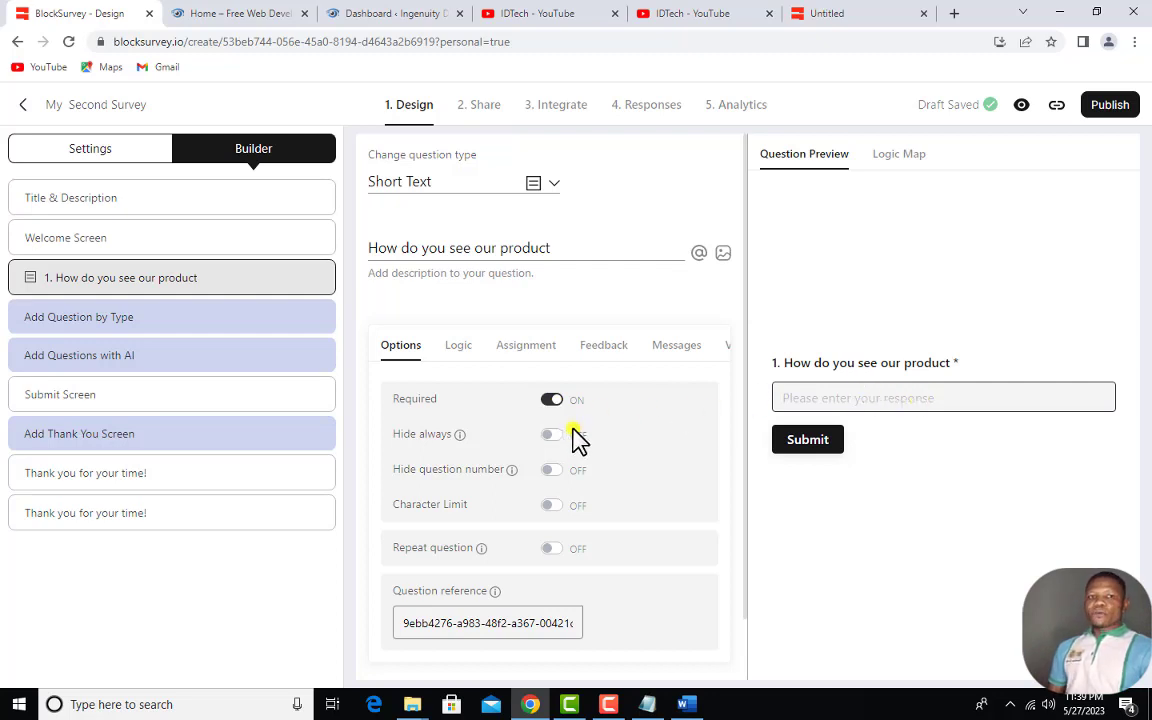
{"action": "scroll", "coordinate": [578, 432], "scroll_direction": "down", "scroll_amount": 1}
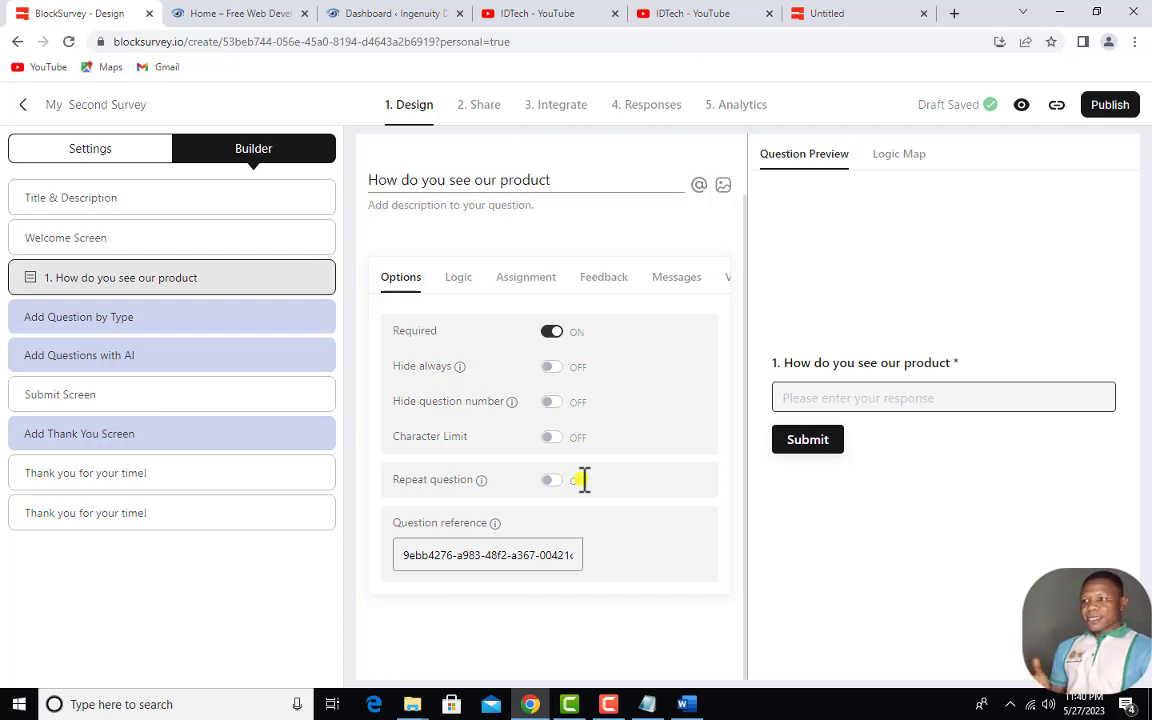
{"action": "scroll", "coordinate": [584, 479], "scroll_direction": "up", "scroll_amount": 1}
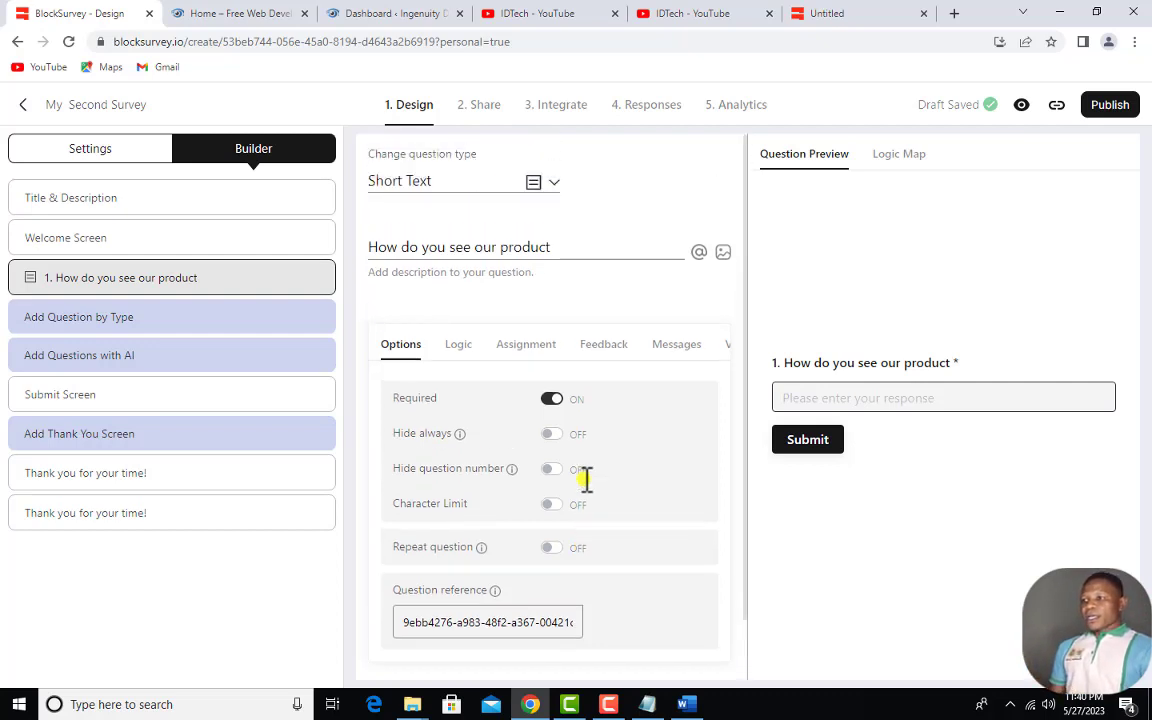
{"action": "left_click", "coordinate": [466, 350]}
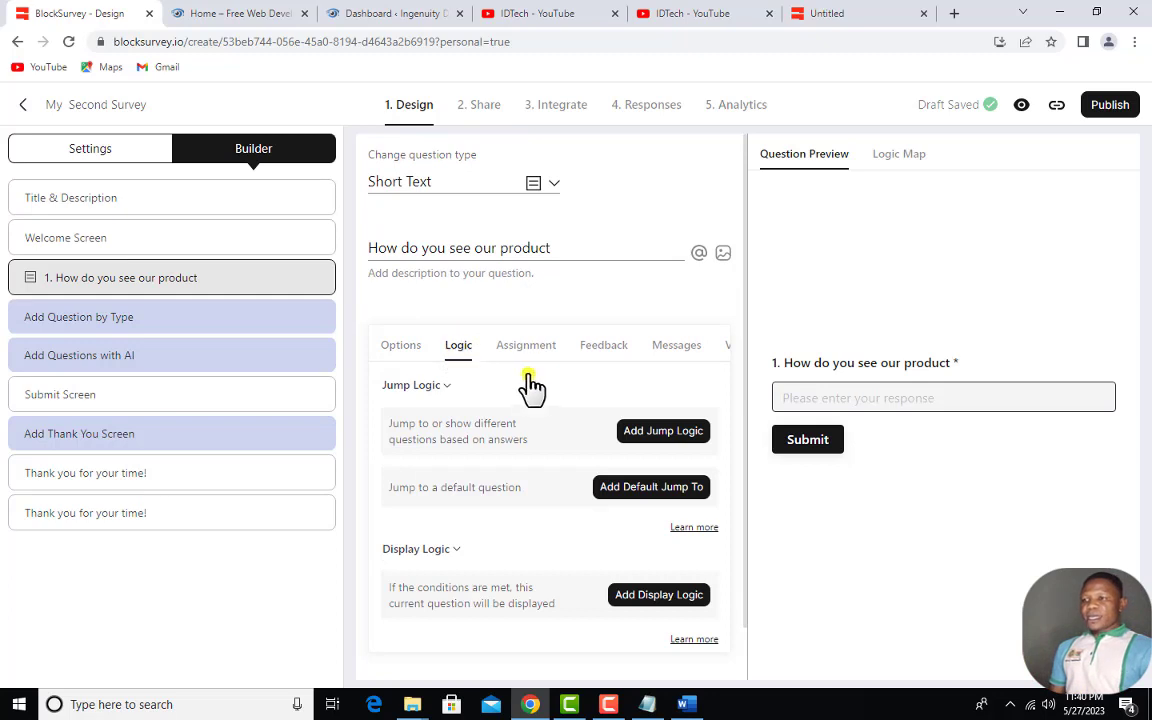
{"action": "scroll", "coordinate": [600, 410], "scroll_direction": "down", "scroll_amount": 1}
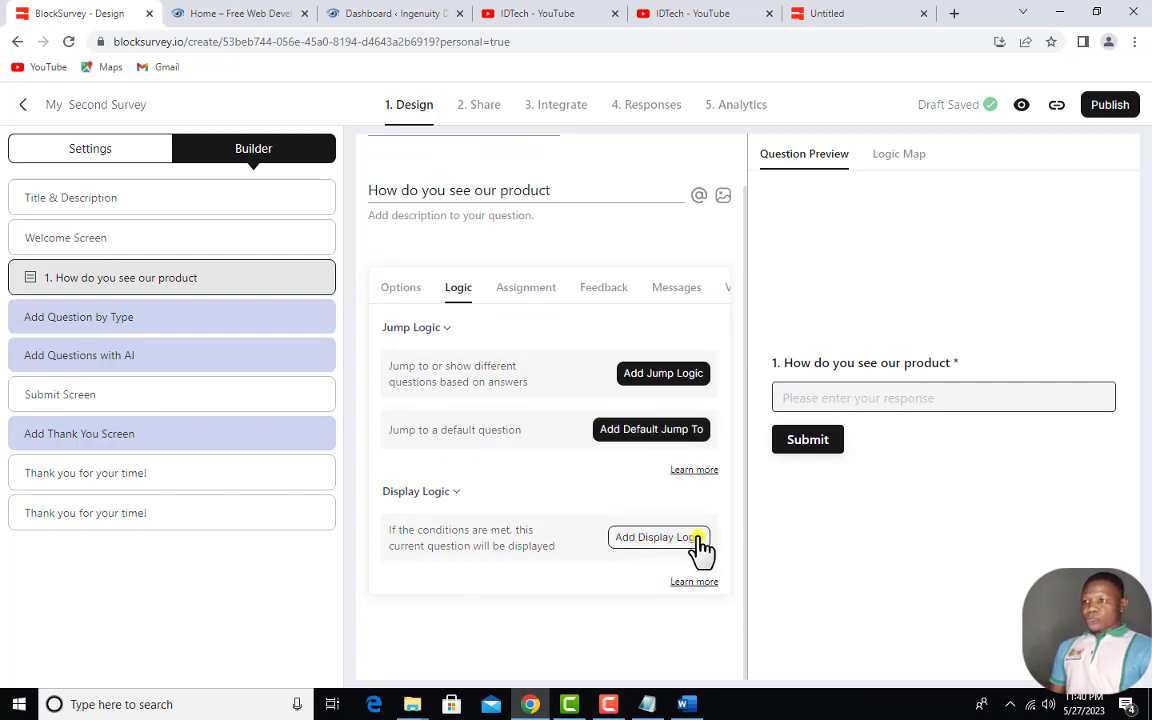
{"action": "left_click", "coordinate": [663, 375]}
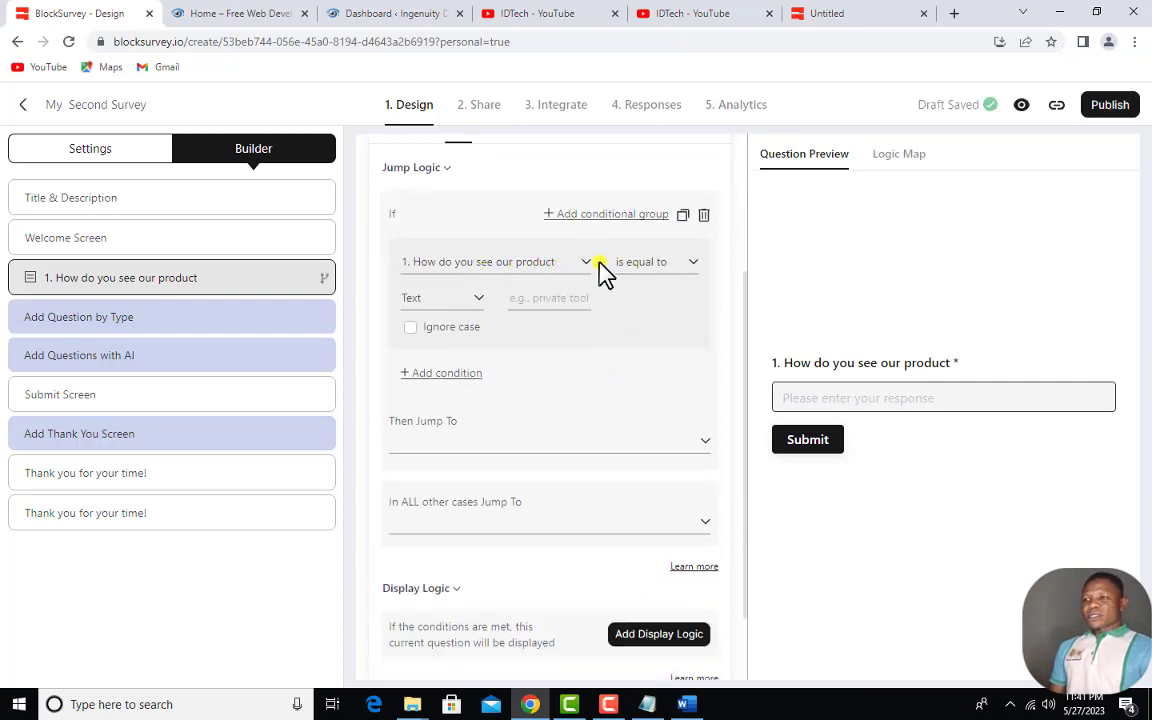
{"action": "left_click", "coordinate": [684, 266]}
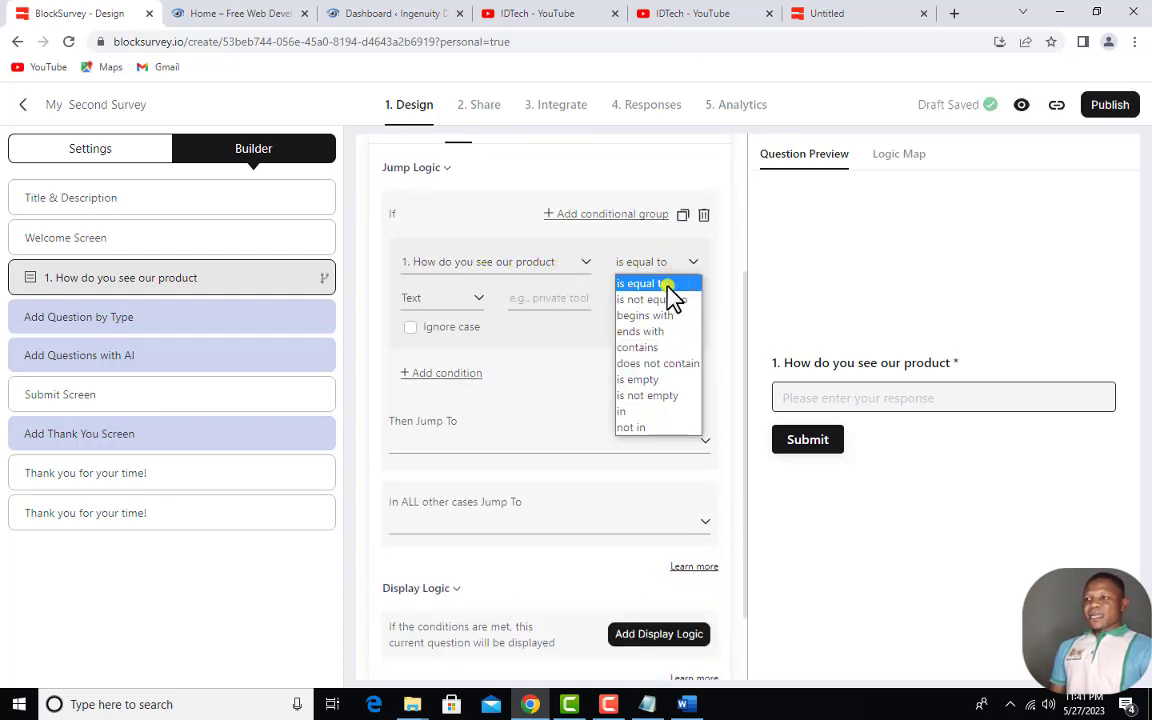
{"action": "left_click", "coordinate": [667, 285]}
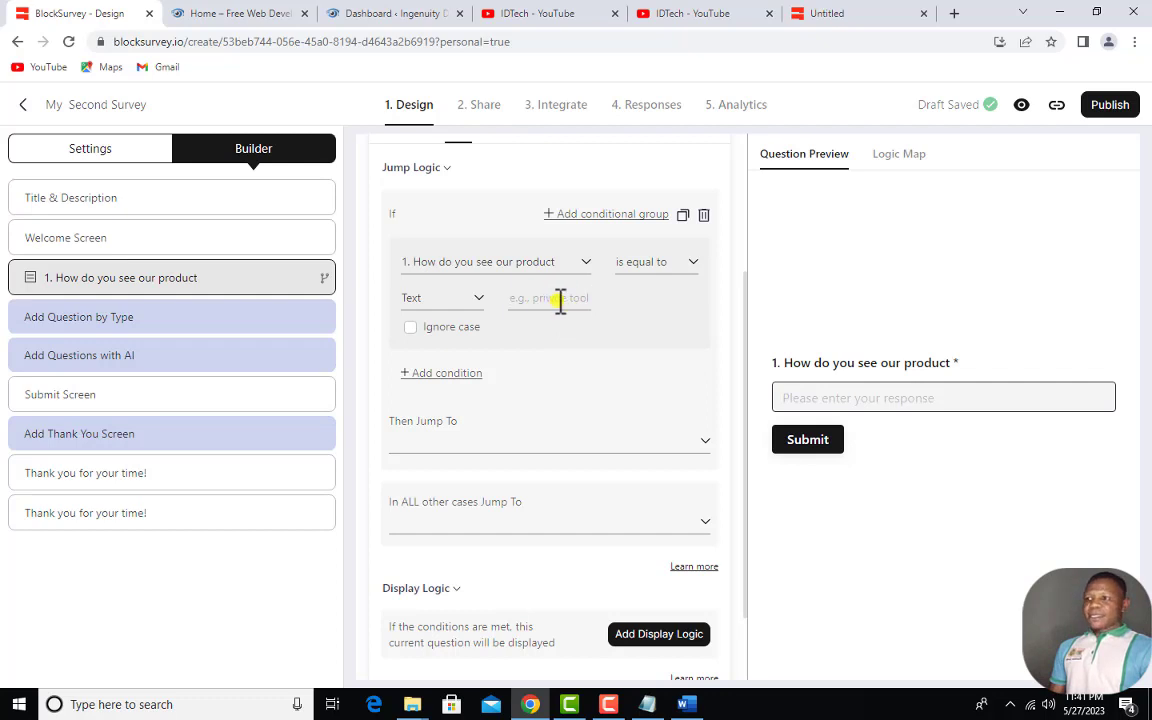
{"action": "scroll", "coordinate": [591, 445], "scroll_direction": "down", "scroll_amount": 1}
{"action": "left_click", "coordinate": [630, 362]}
{"action": "left_click", "coordinate": [612, 383]}
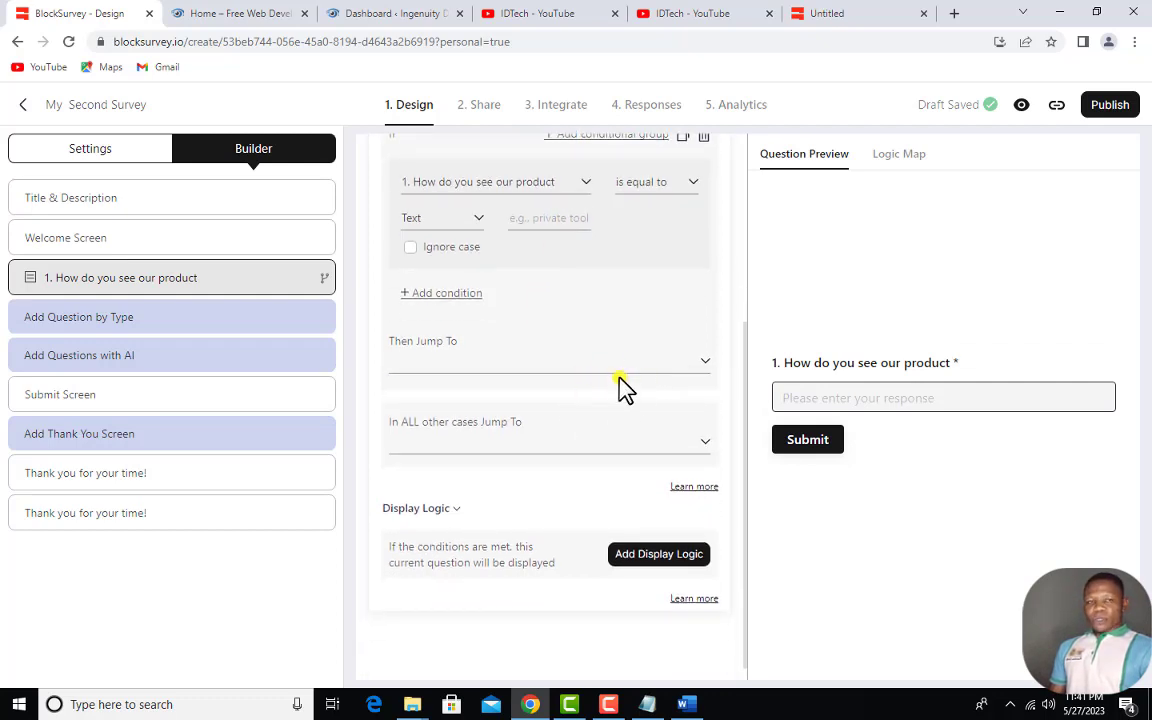
{"action": "left_click", "coordinate": [652, 366]}
{"action": "left_click", "coordinate": [531, 384]}
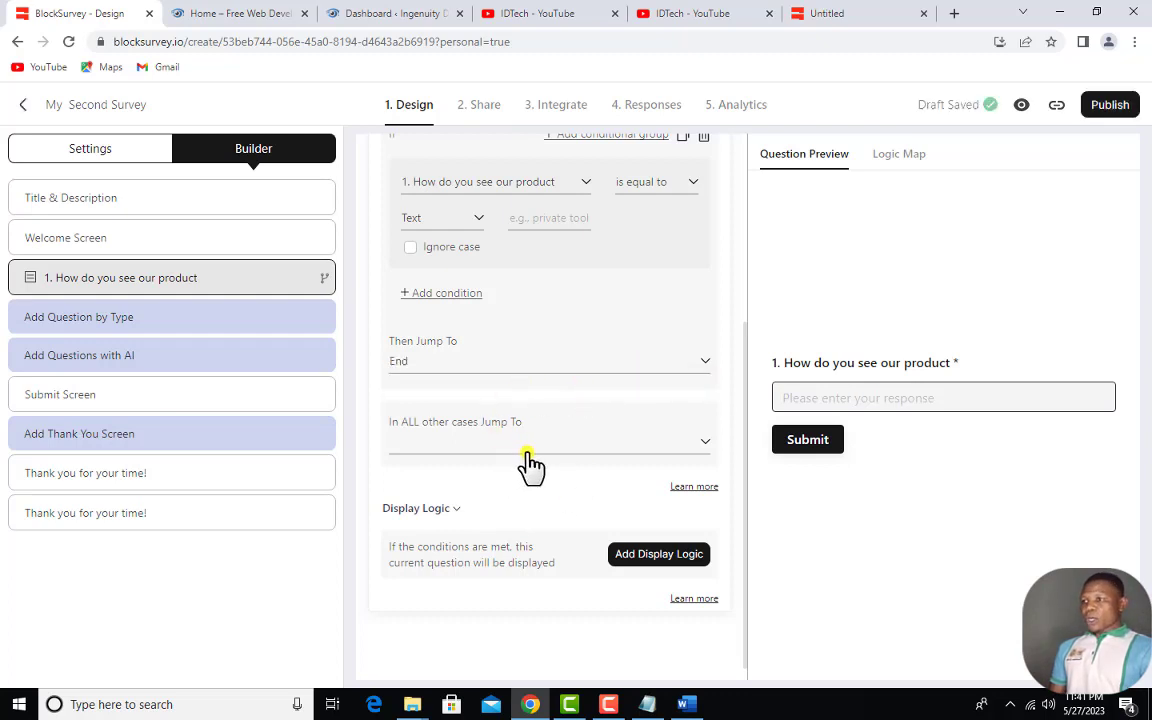
{"action": "scroll", "coordinate": [530, 465], "scroll_direction": "up", "scroll_amount": 3}
{"action": "left_click", "coordinate": [704, 433]}
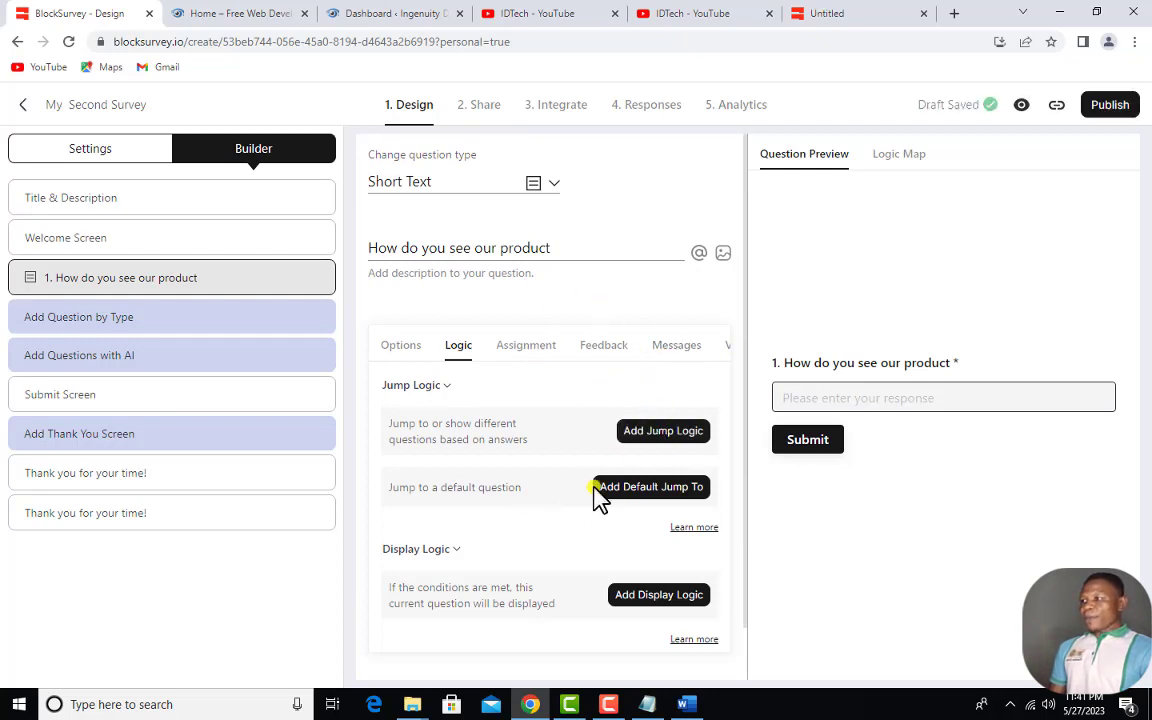
Replace the AI generator's prompt with one about the android app and generate questions
{"action": "left_click", "coordinate": [145, 362]}
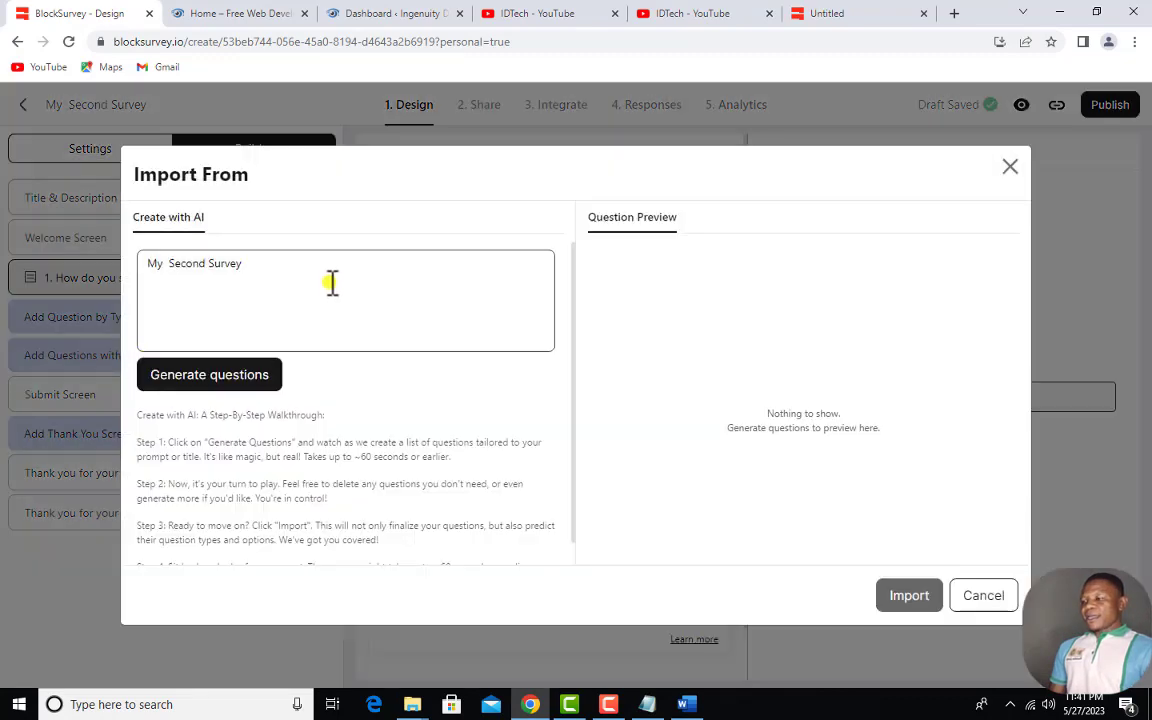
{"action": "key", "text": "ctrl+a"}
{"action": "key", "text": "BackSpace"}
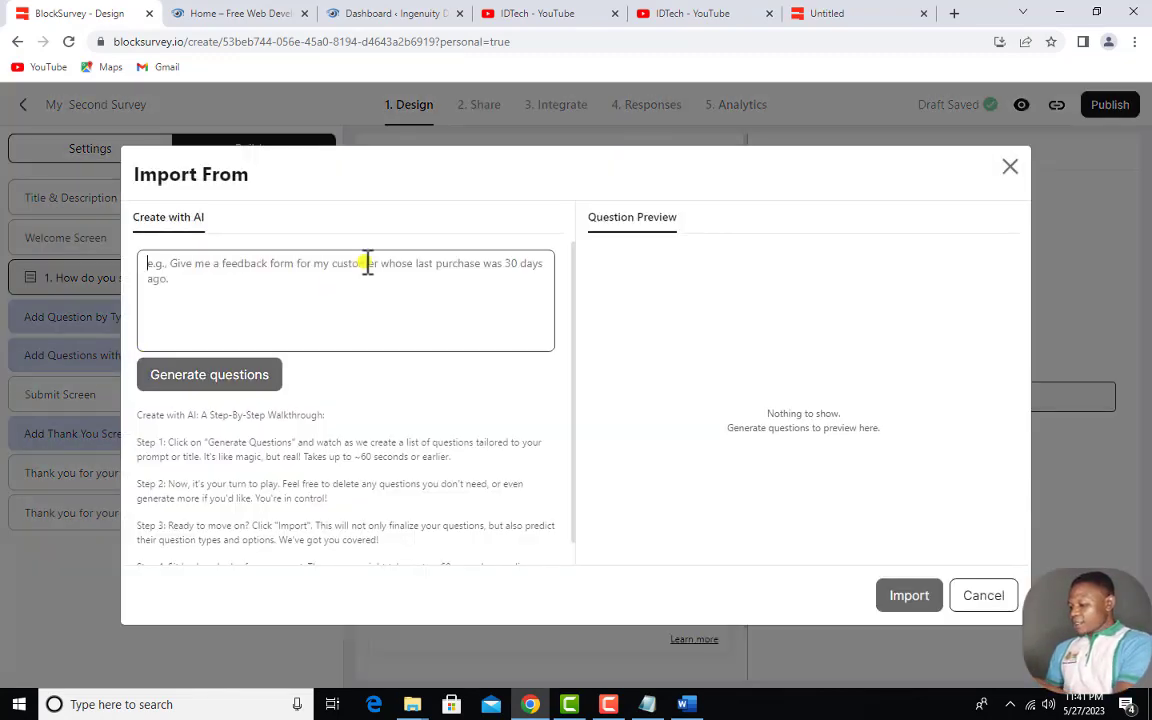
{"action": "type", "text": "Cre"}
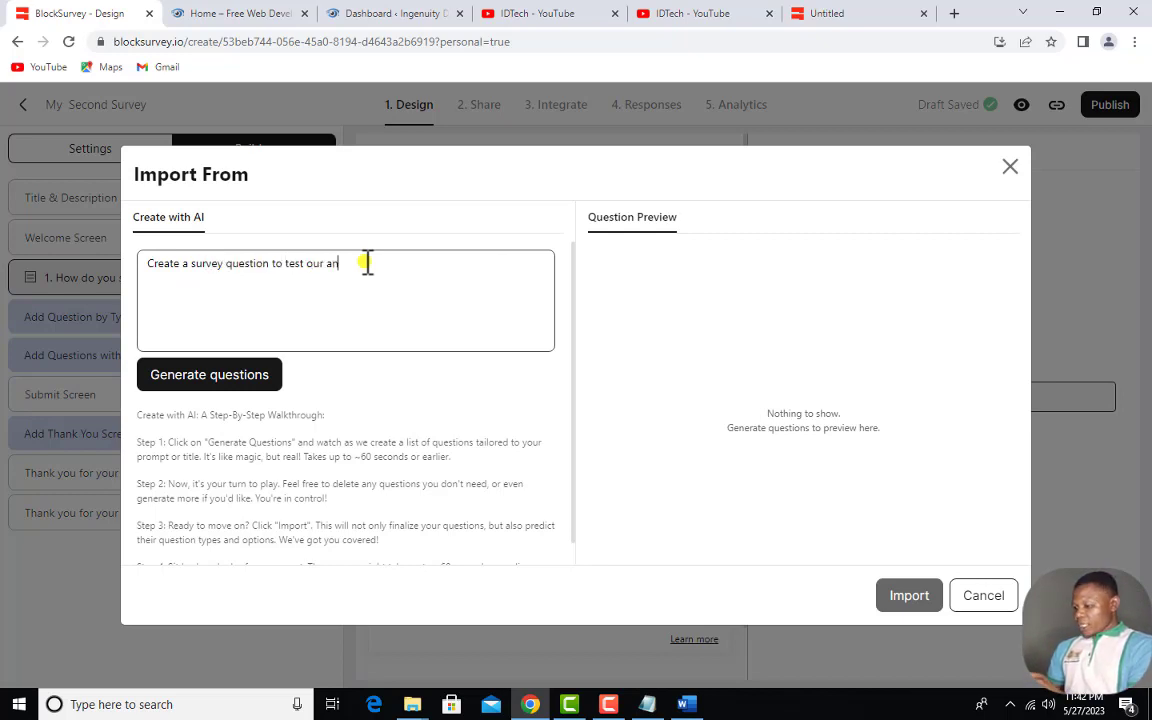
{"action": "left_click", "coordinate": [258, 384]}
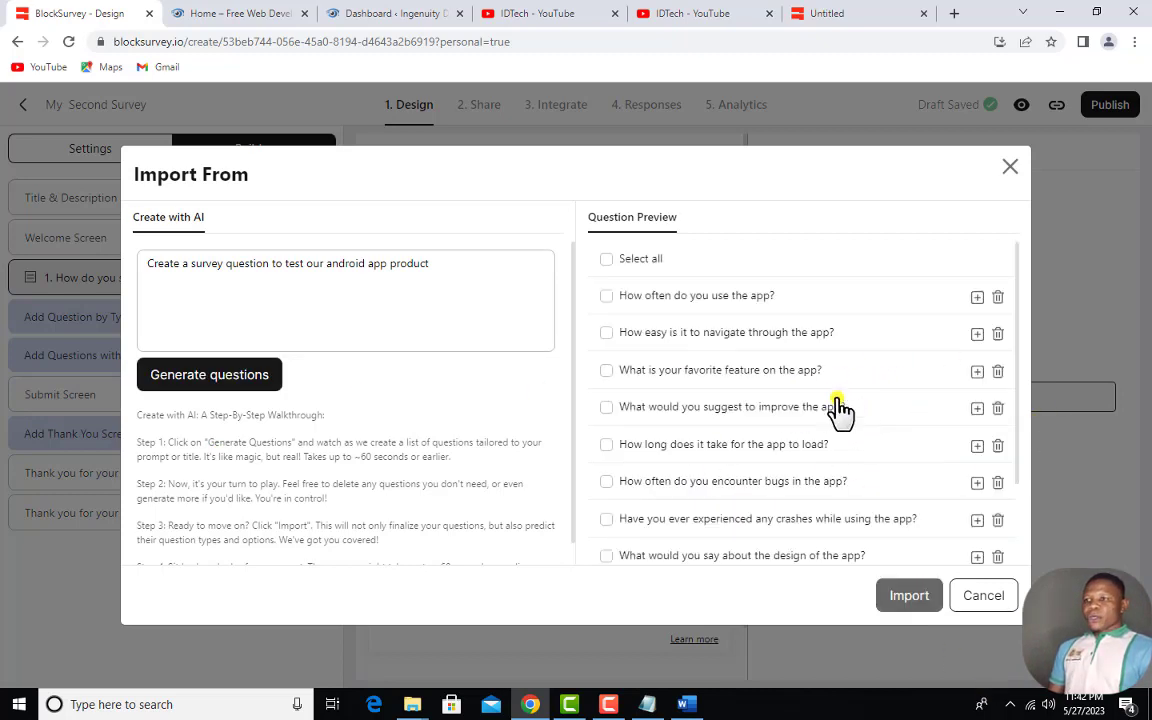
Select all ten generated questions and import them into the survey
{"action": "scroll", "coordinate": [877, 399], "scroll_direction": "down", "scroll_amount": 3}
{"action": "scroll", "coordinate": [687, 519], "scroll_direction": "up", "scroll_amount": 3}
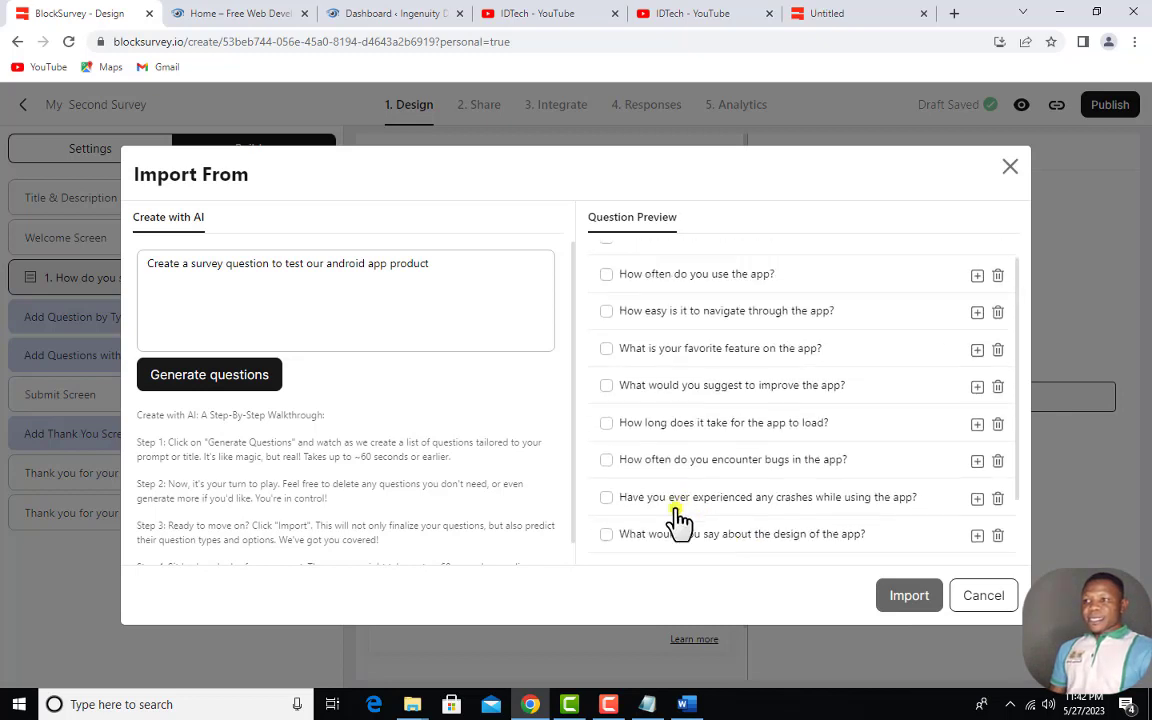
{"action": "left_click", "coordinate": [607, 260]}
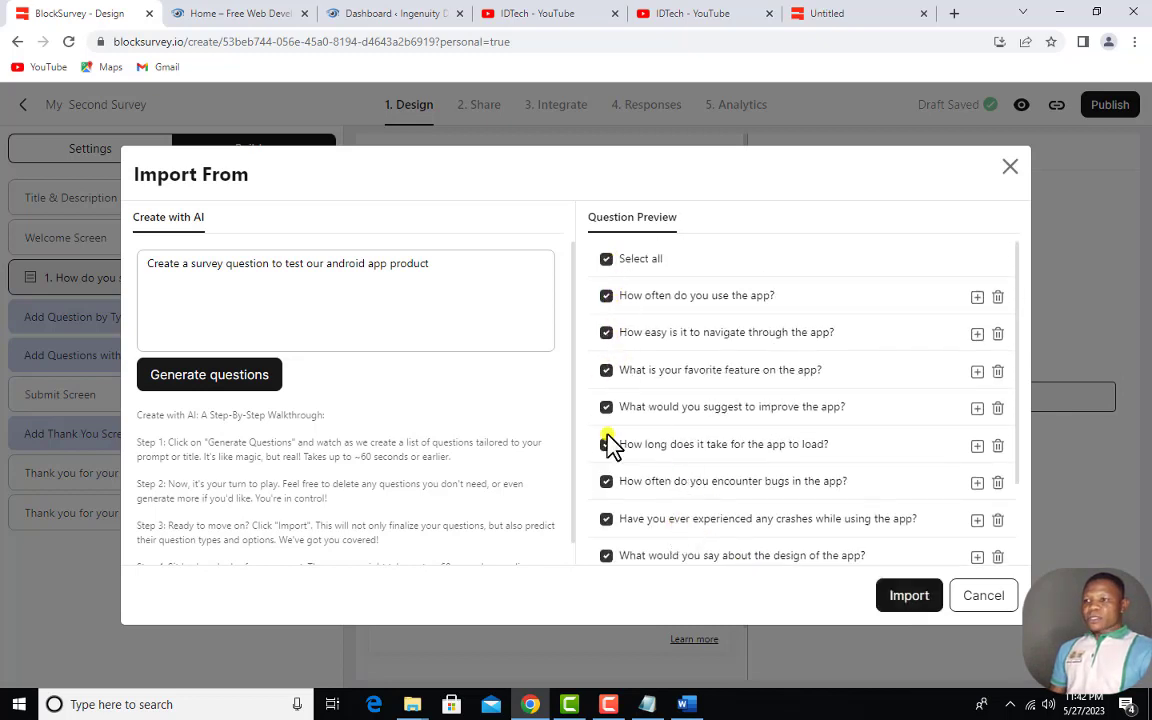
{"action": "left_click", "coordinate": [607, 260]}
{"action": "left_click", "coordinate": [607, 297]}
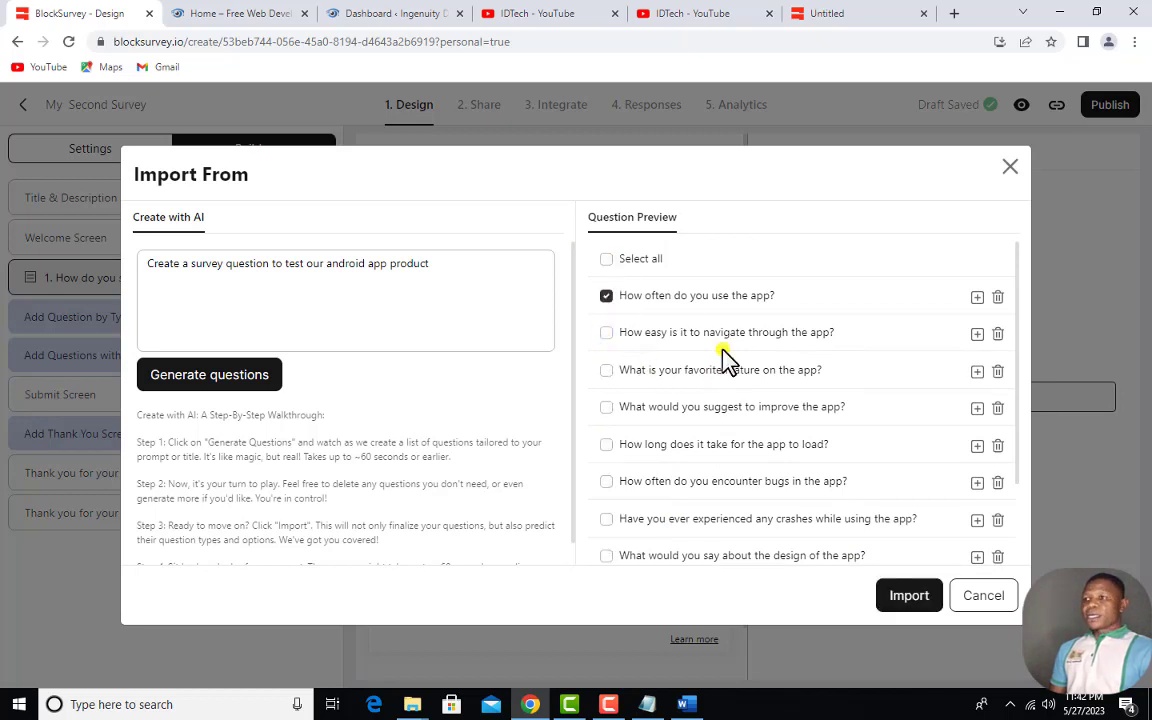
{"action": "left_click", "coordinate": [622, 263]}
{"action": "left_click", "coordinate": [925, 594]}
{"action": "scroll", "coordinate": [800, 500], "scroll_direction": "down", "scroll_amount": 2}
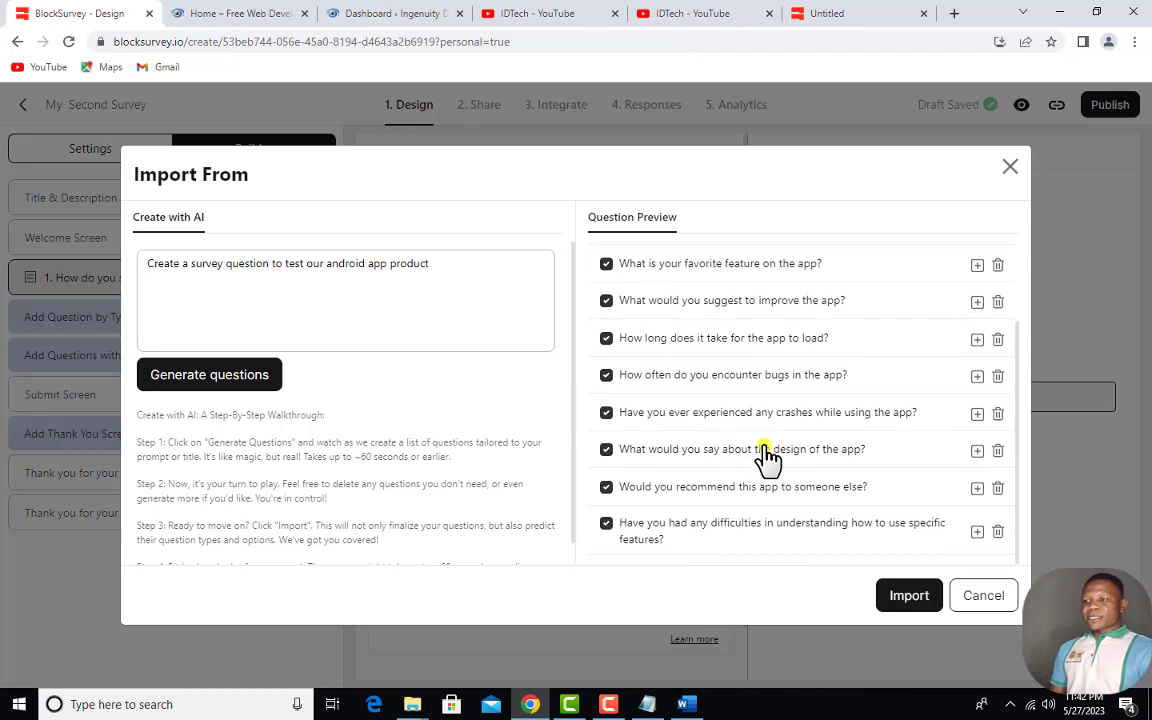
{"action": "left_click", "coordinate": [911, 597]}
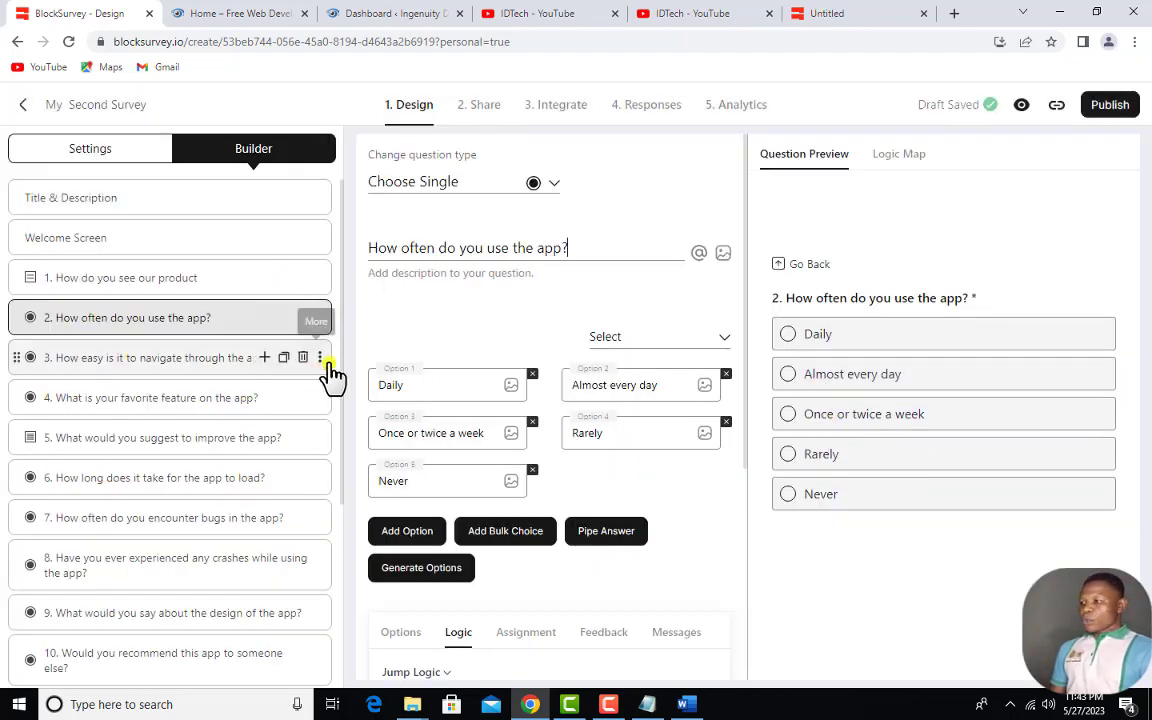
Delete the 'How do you see our product' question and publish the survey
{"action": "scroll", "coordinate": [123, 404], "scroll_direction": "down", "scroll_amount": 1}
{"action": "scroll", "coordinate": [128, 325], "scroll_direction": "down", "scroll_amount": 1}
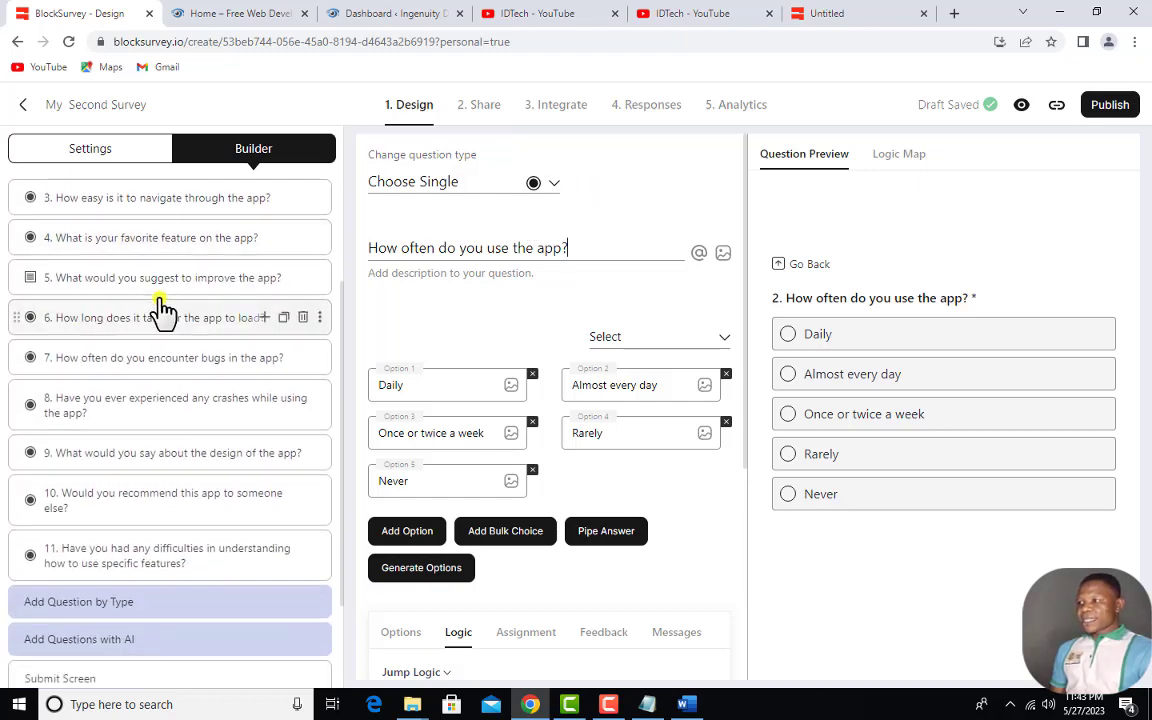
{"action": "scroll", "coordinate": [154, 350], "scroll_direction": "down", "scroll_amount": 2}
{"action": "scroll", "coordinate": [143, 437], "scroll_direction": "up", "scroll_amount": 5}
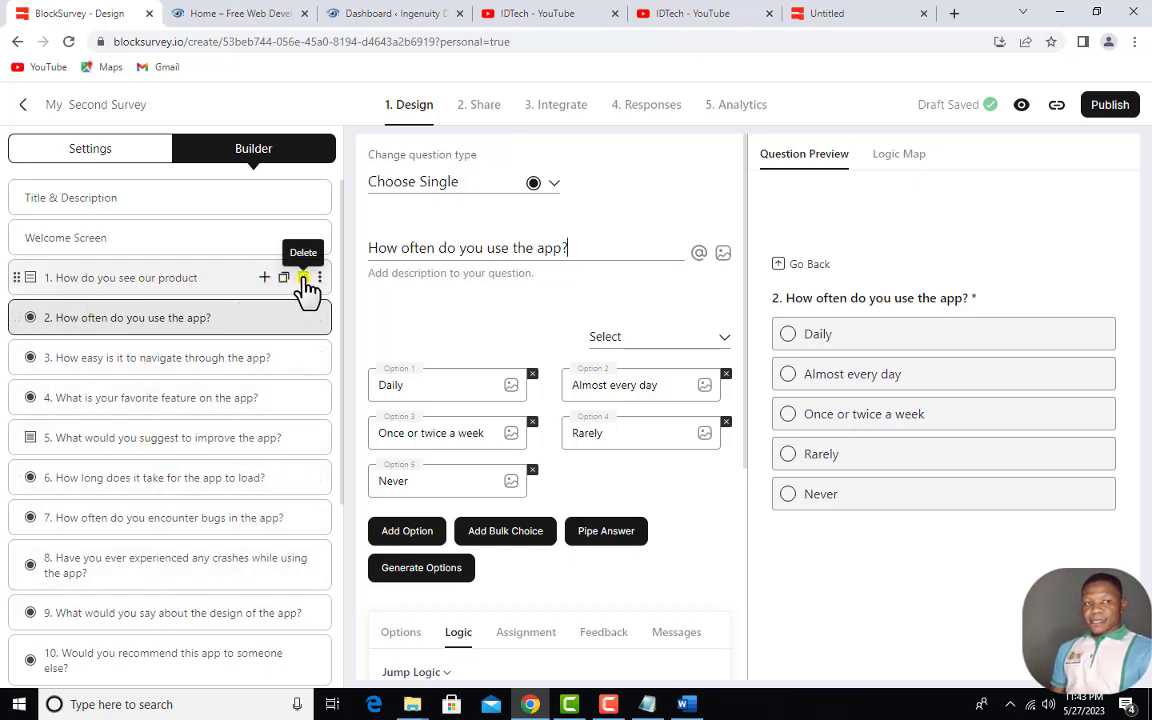
{"action": "left_click", "coordinate": [304, 277]}
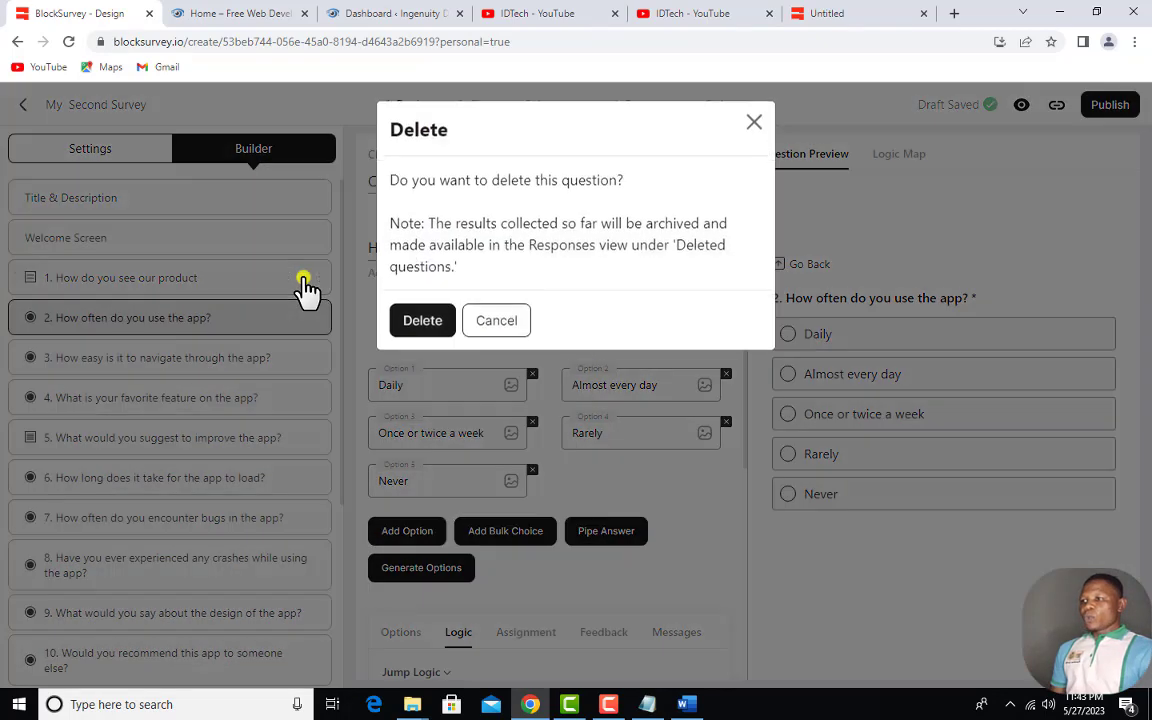
{"action": "left_click", "coordinate": [410, 325]}
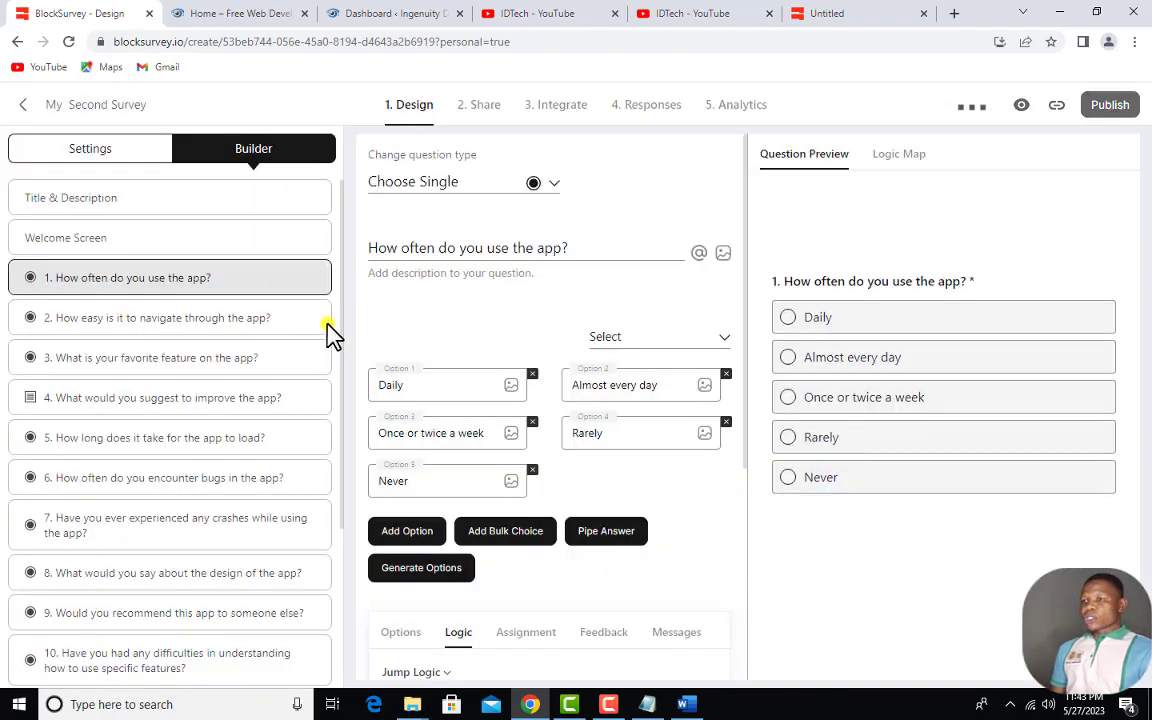
{"action": "left_click", "coordinate": [1110, 105]}
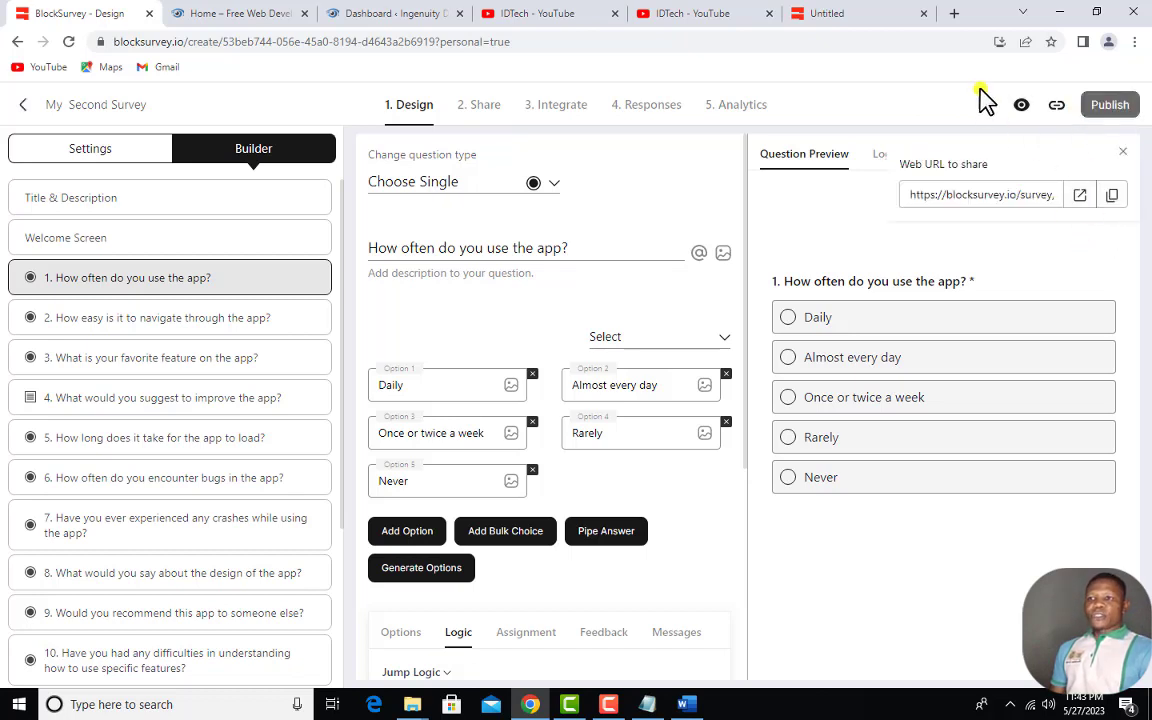
Open the published survey and answer Daily and Very easy to the first two questions
{"action": "left_click", "coordinate": [1078, 196]}
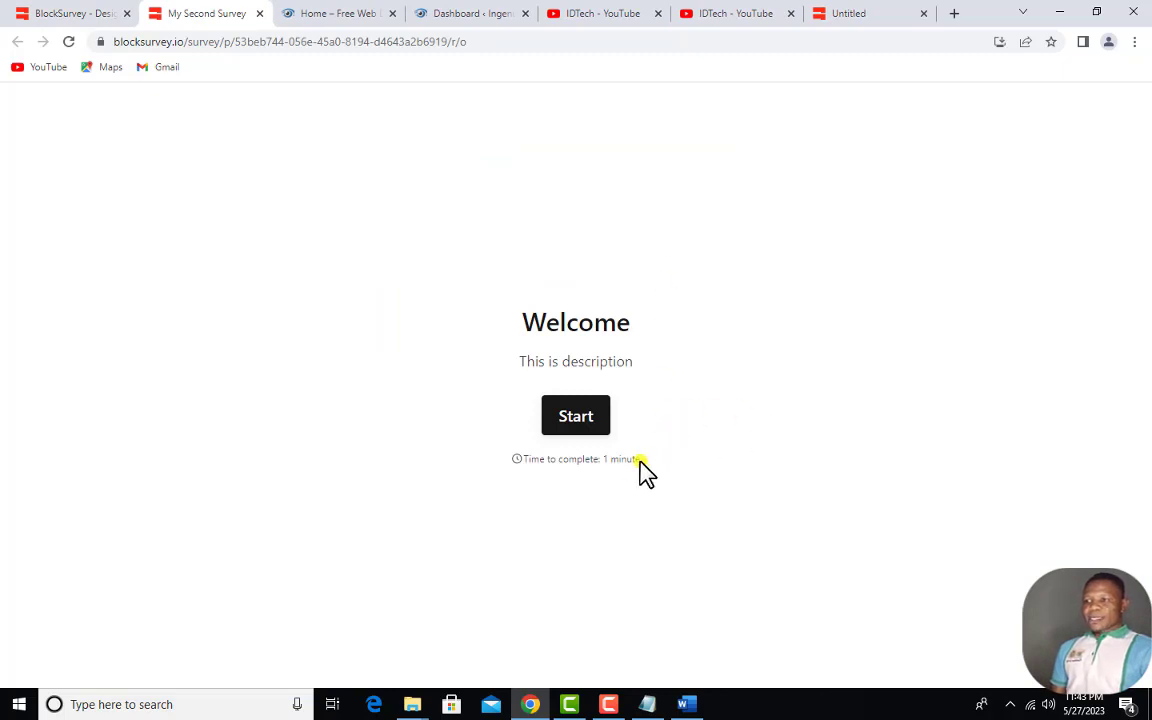
{"action": "left_click", "coordinate": [589, 419]}
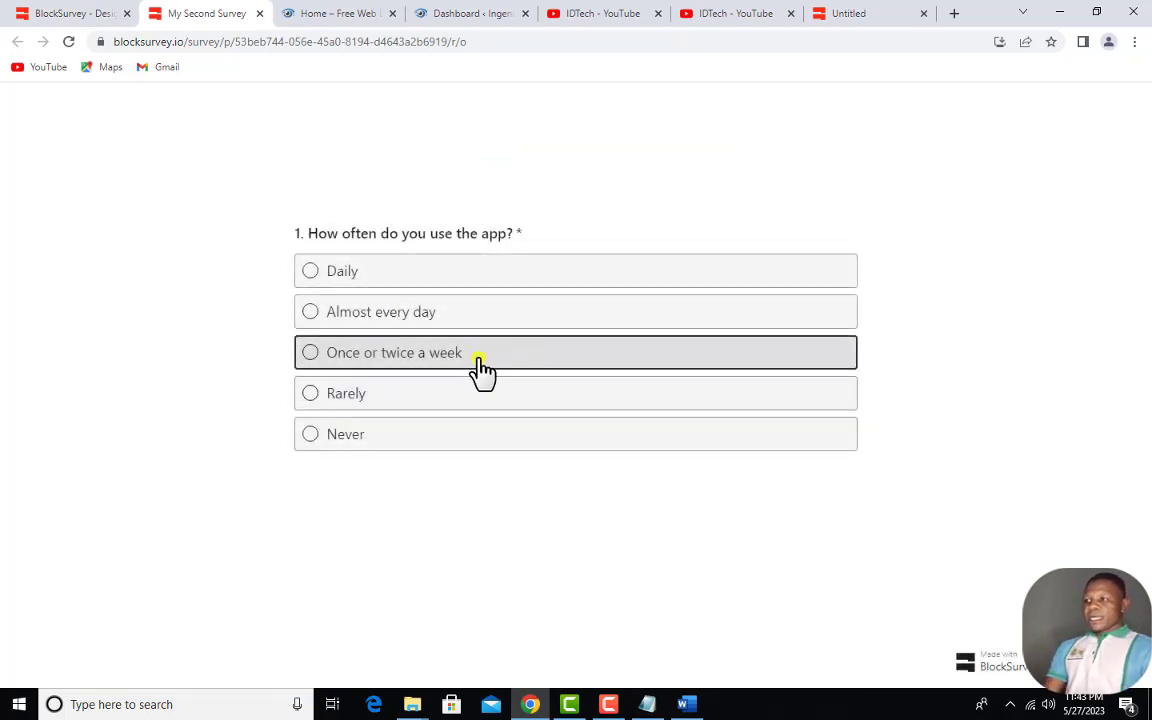
{"action": "left_click", "coordinate": [312, 272]}
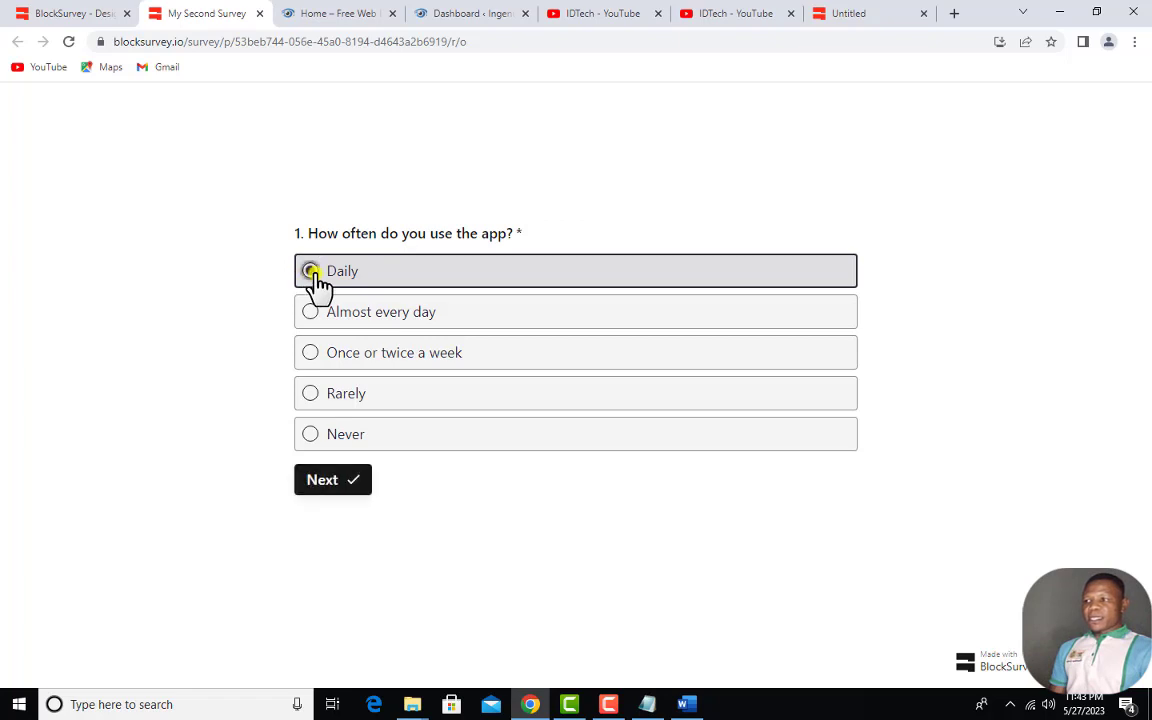
{"action": "left_click", "coordinate": [318, 482]}
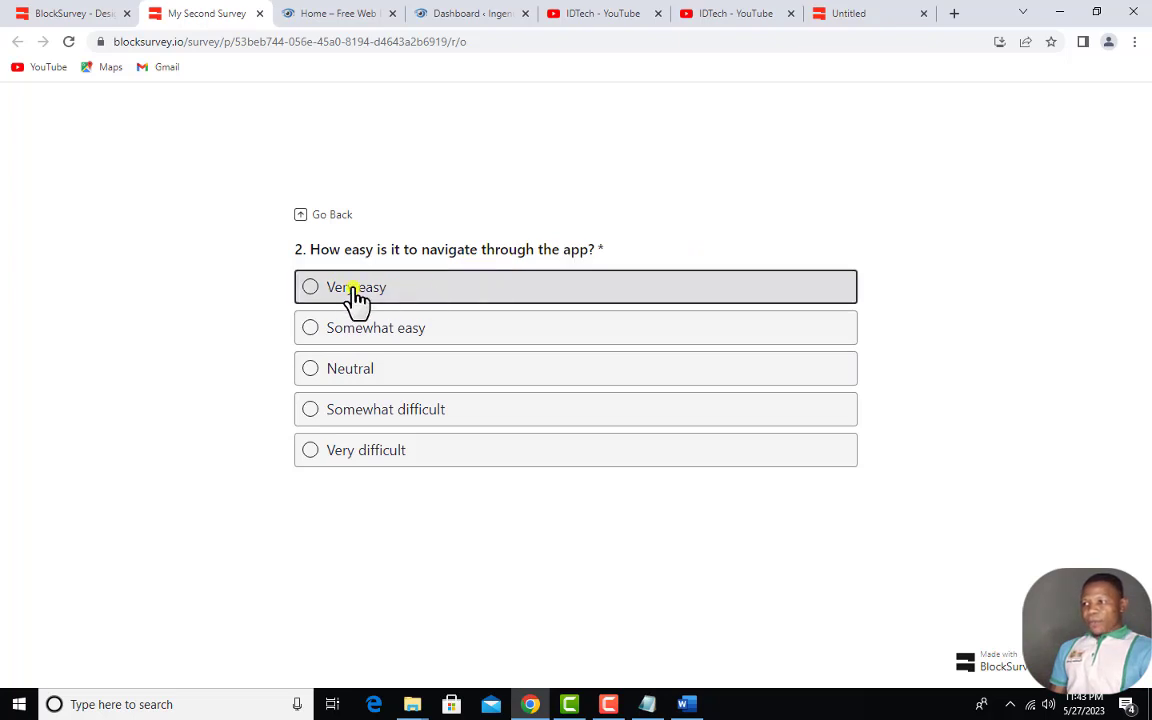
{"action": "left_click", "coordinate": [311, 288]}
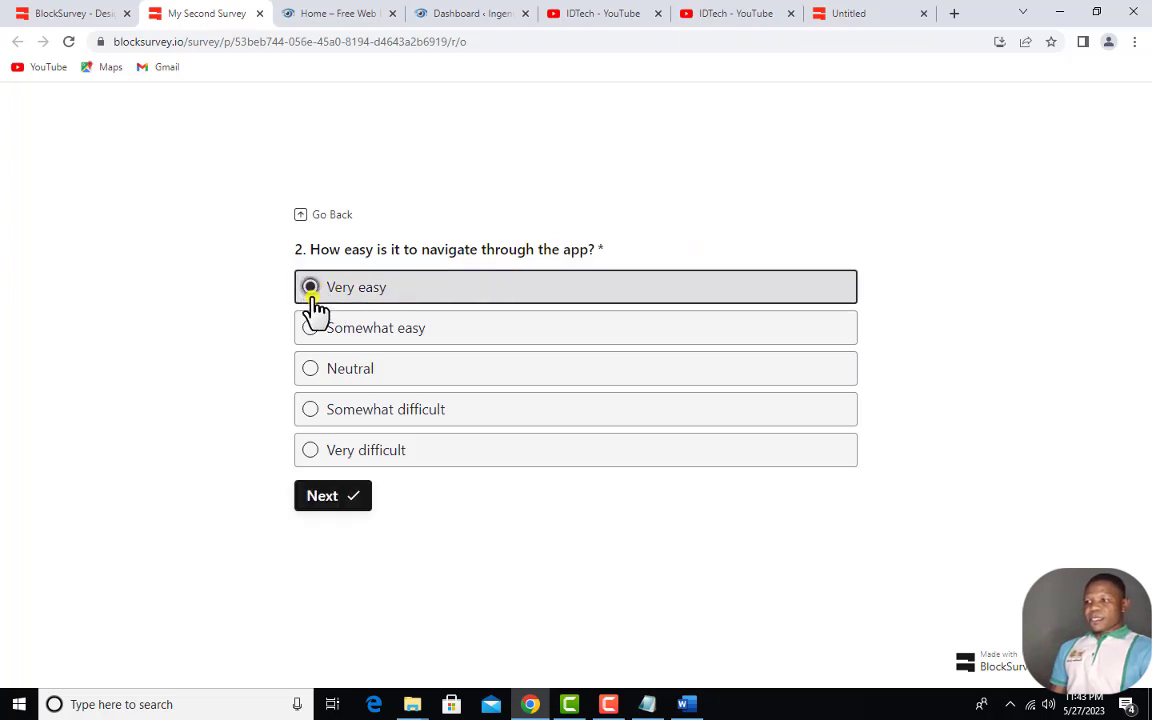
{"action": "left_click", "coordinate": [324, 498]}
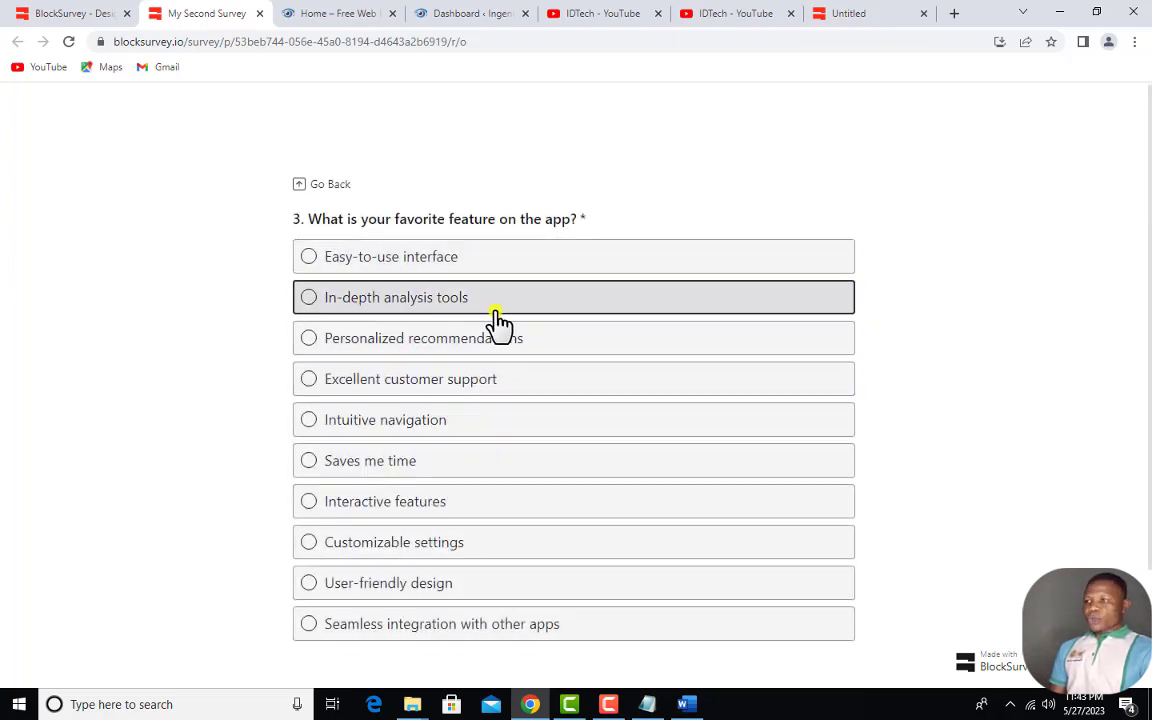
Go back to question 1 and return to the BlockSurvey - Design tab
{"action": "left_click", "coordinate": [331, 186]}
{"action": "left_click", "coordinate": [319, 216]}
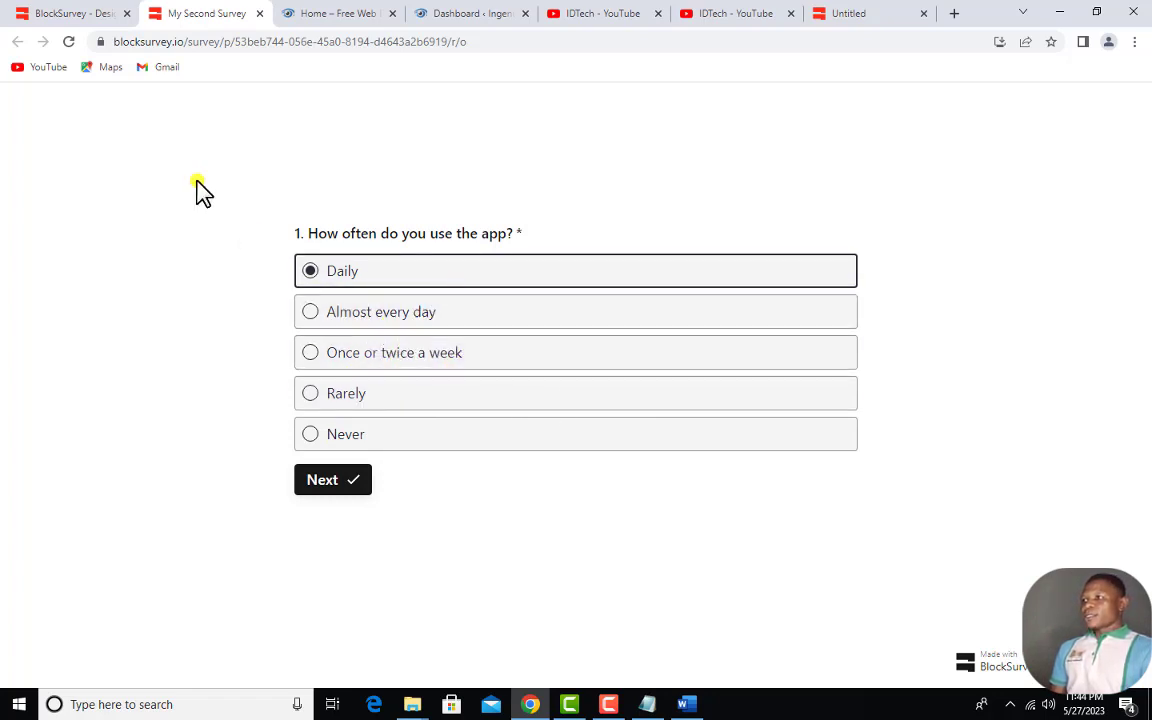
{"action": "left_click", "coordinate": [103, 14]}
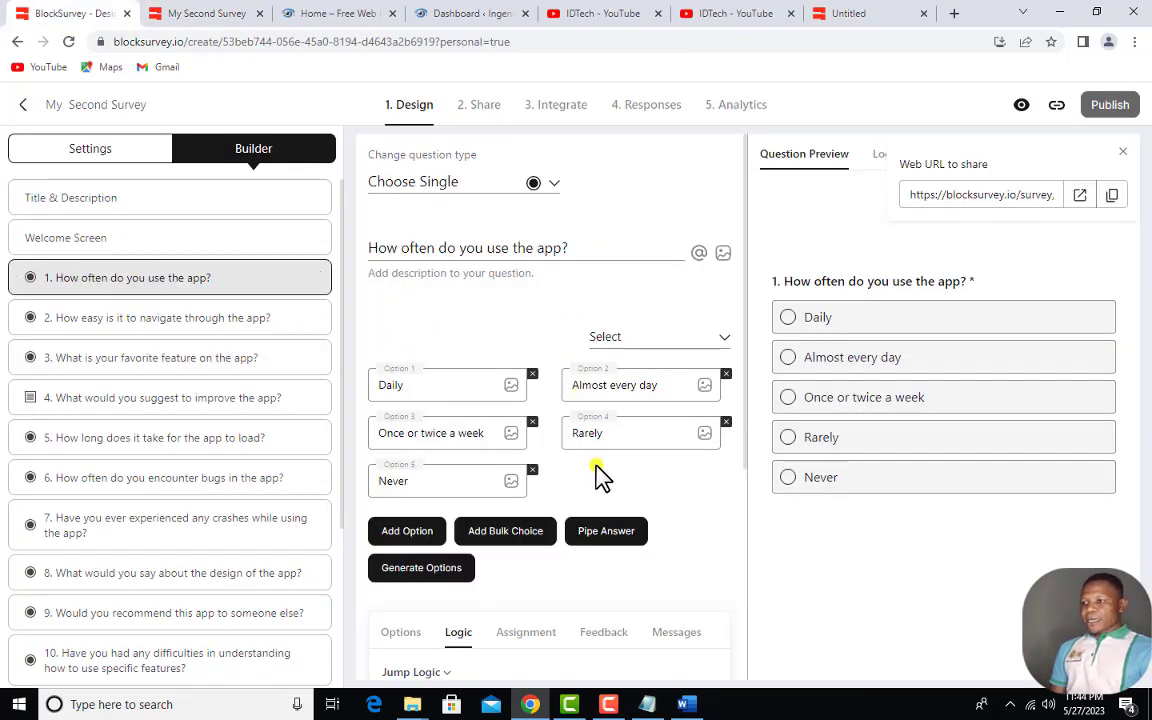
Add a jump rule sending 'Almost every day' answers on question 1 to question 3
{"action": "scroll", "coordinate": [597, 476], "scroll_direction": "down", "scroll_amount": 3}
{"action": "left_click", "coordinate": [664, 400]}
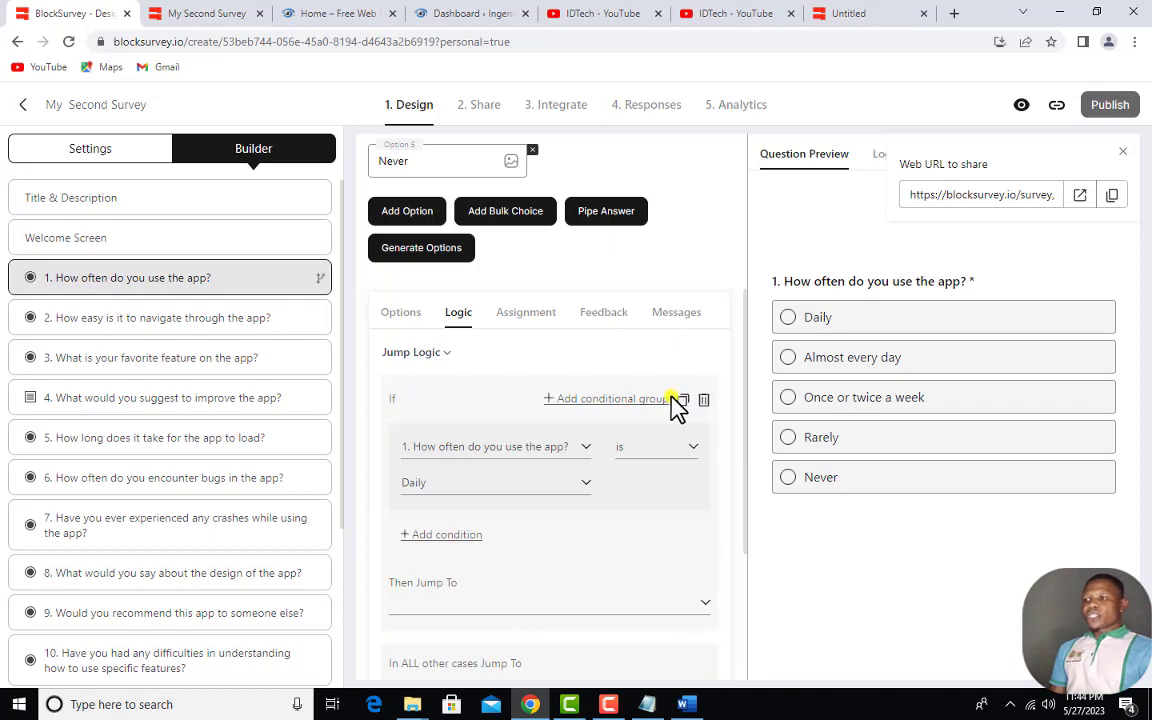
{"action": "scroll", "coordinate": [590, 425], "scroll_direction": "down", "scroll_amount": 2}
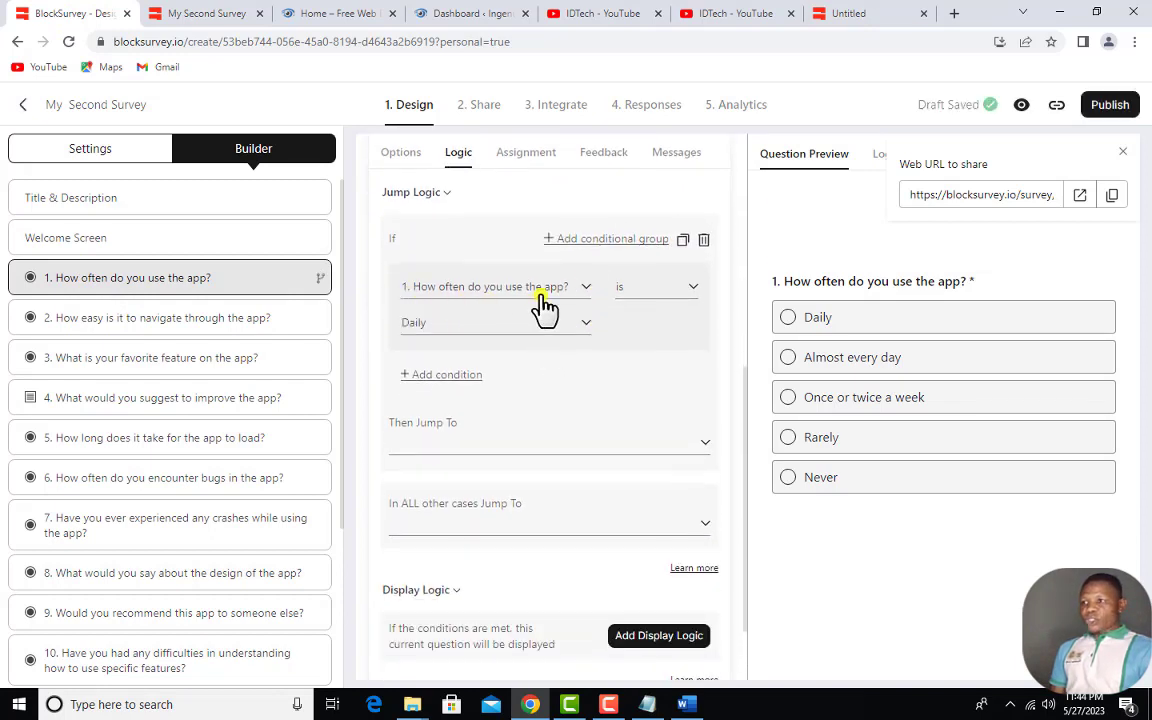
{"action": "left_click", "coordinate": [584, 322]}
{"action": "left_click", "coordinate": [464, 357]}
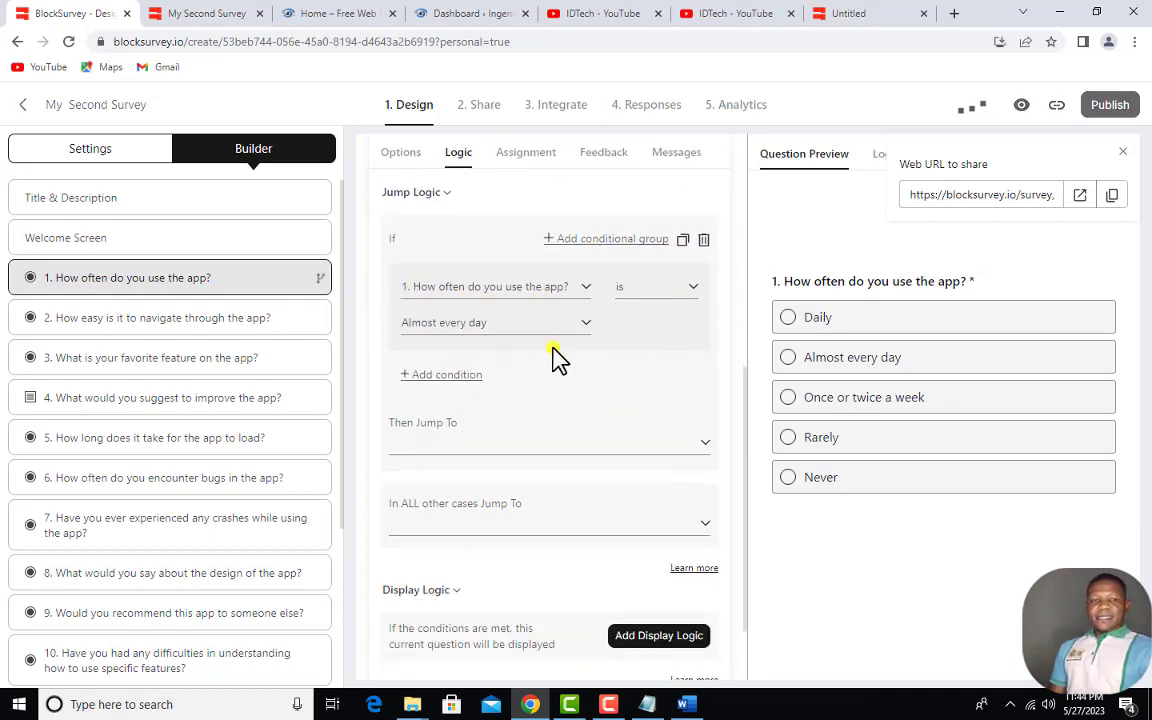
{"action": "scroll", "coordinate": [600, 375], "scroll_direction": "down", "scroll_amount": 1}
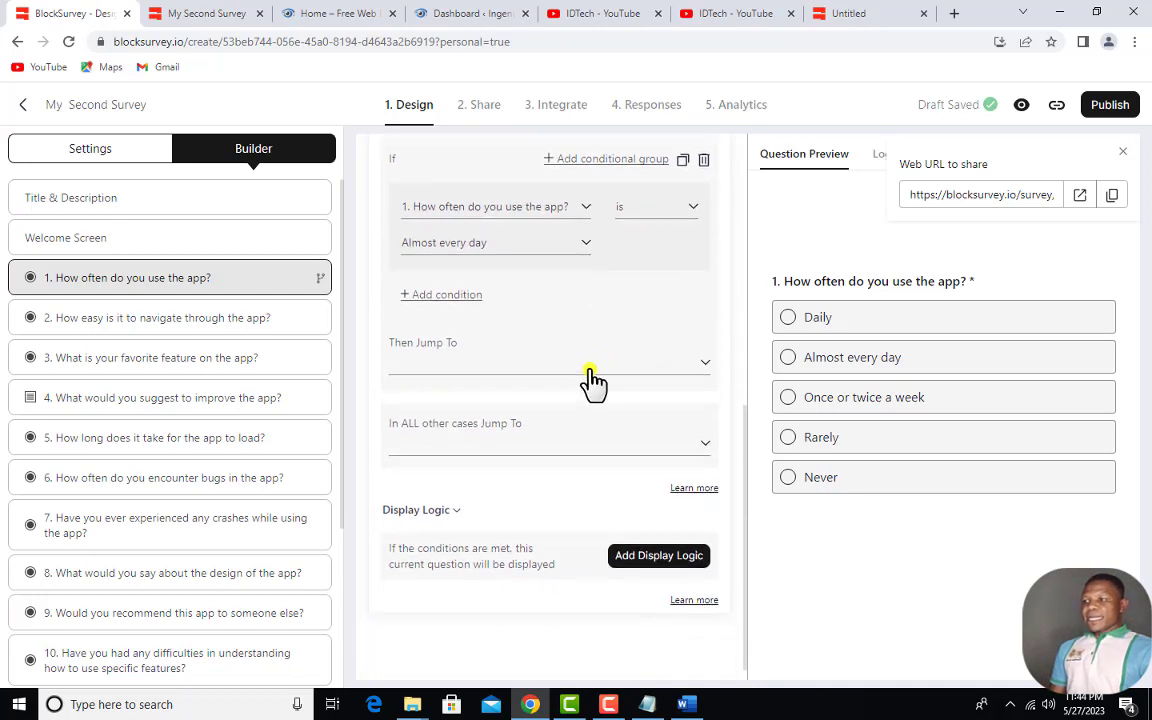
{"action": "left_click", "coordinate": [661, 368]}
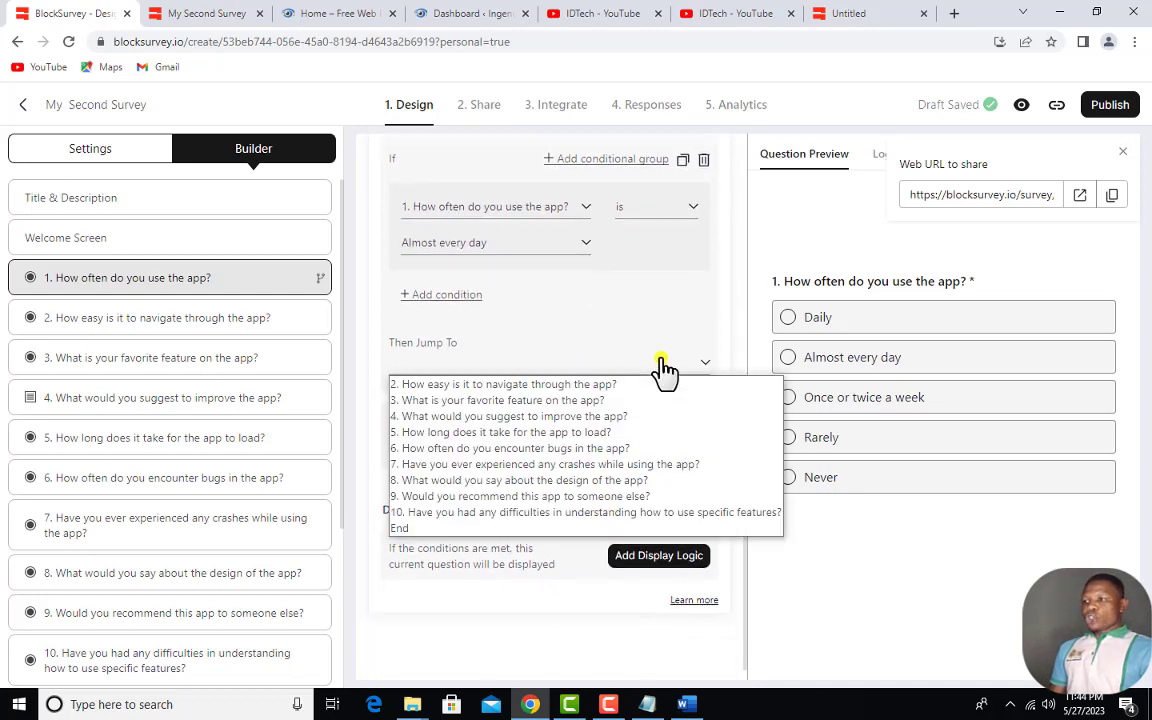
{"action": "left_click", "coordinate": [522, 400]}
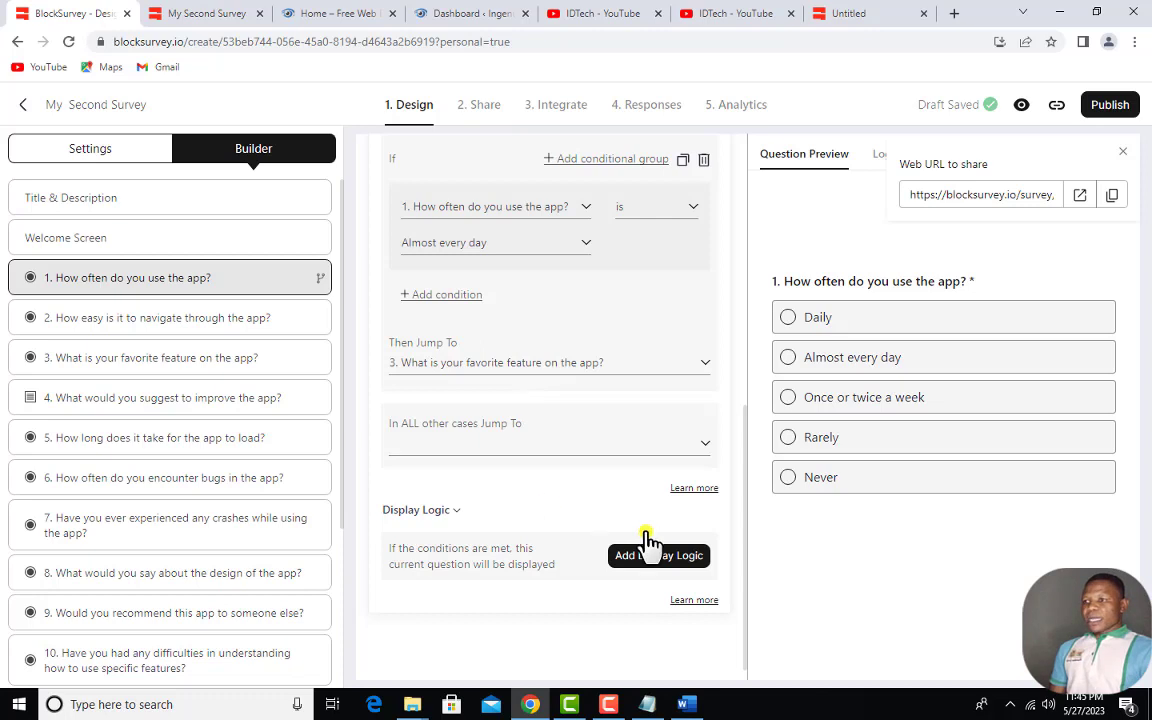
{"action": "scroll", "coordinate": [650, 532], "scroll_direction": "up", "scroll_amount": 3}
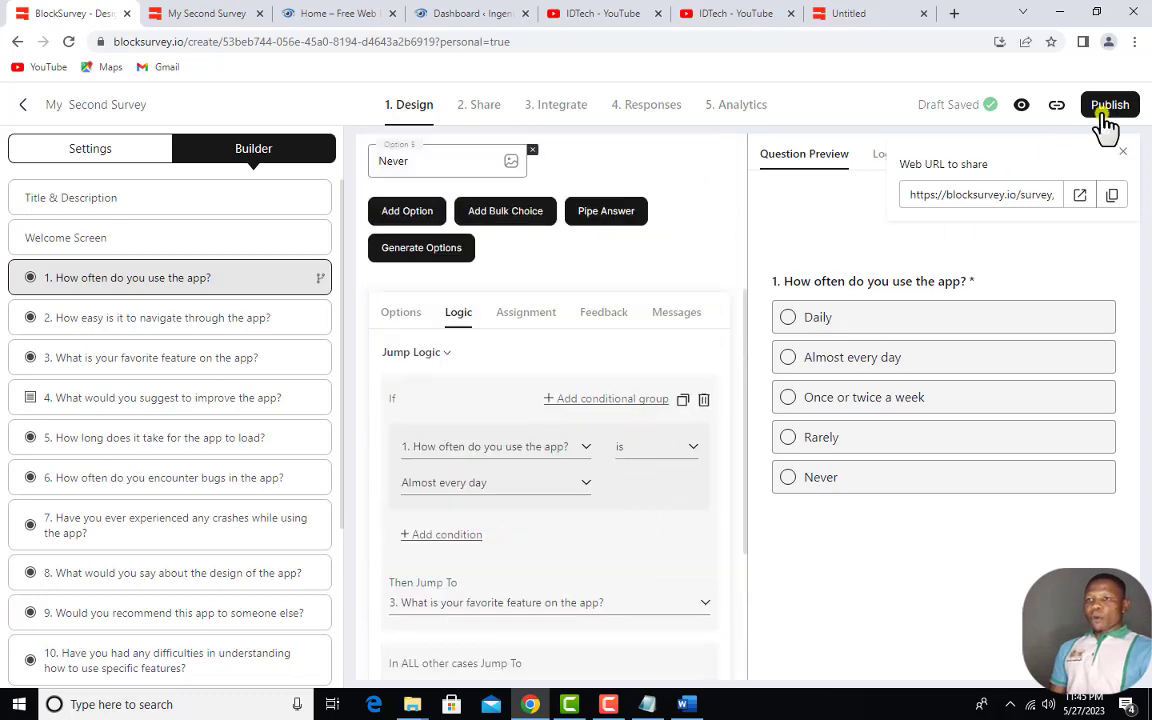
{"action": "left_click", "coordinate": [1082, 196]}
Start the live survey and confirm 'Almost every day' jumps to the favorite-feature question
{"action": "left_click", "coordinate": [346, 13]}
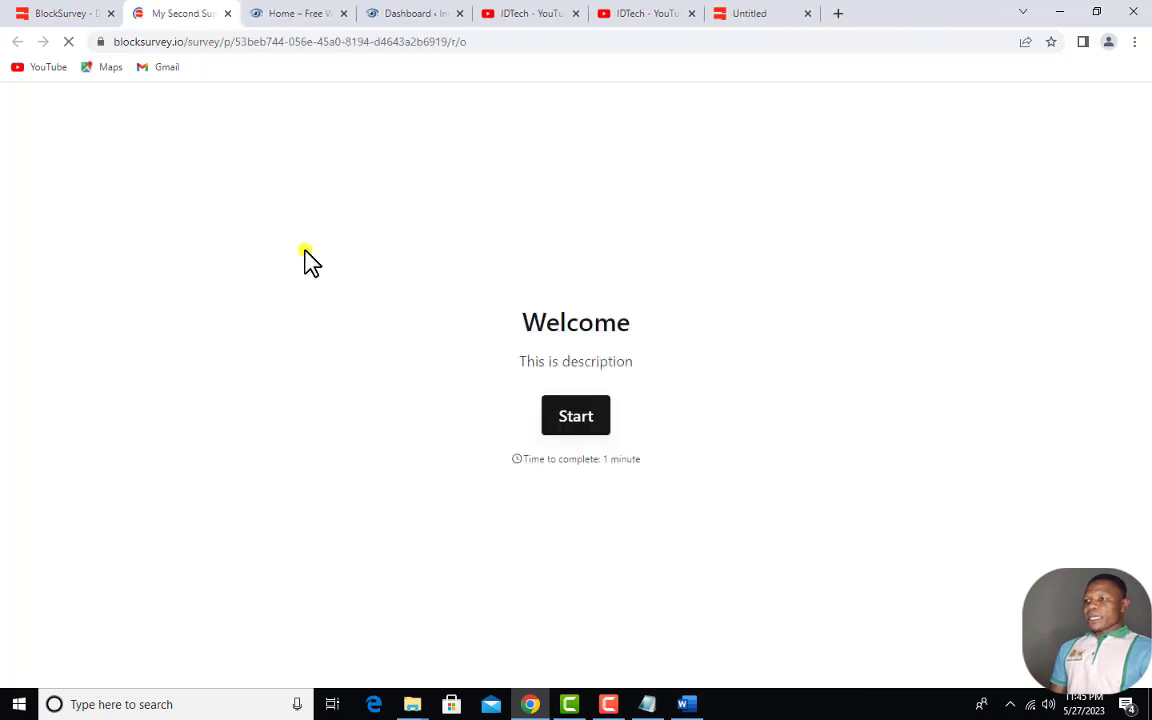
{"action": "left_click", "coordinate": [576, 416]}
{"action": "left_click", "coordinate": [70, 13]}
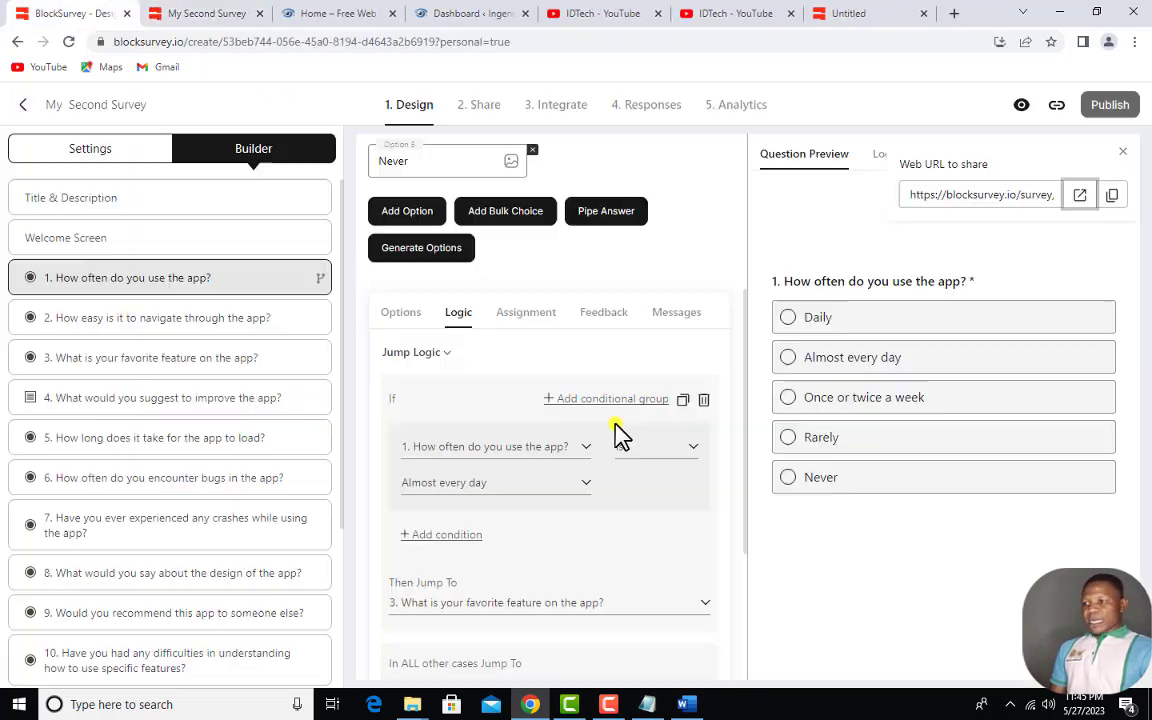
{"action": "left_click", "coordinate": [226, 13]}
{"action": "left_click", "coordinate": [311, 313]}
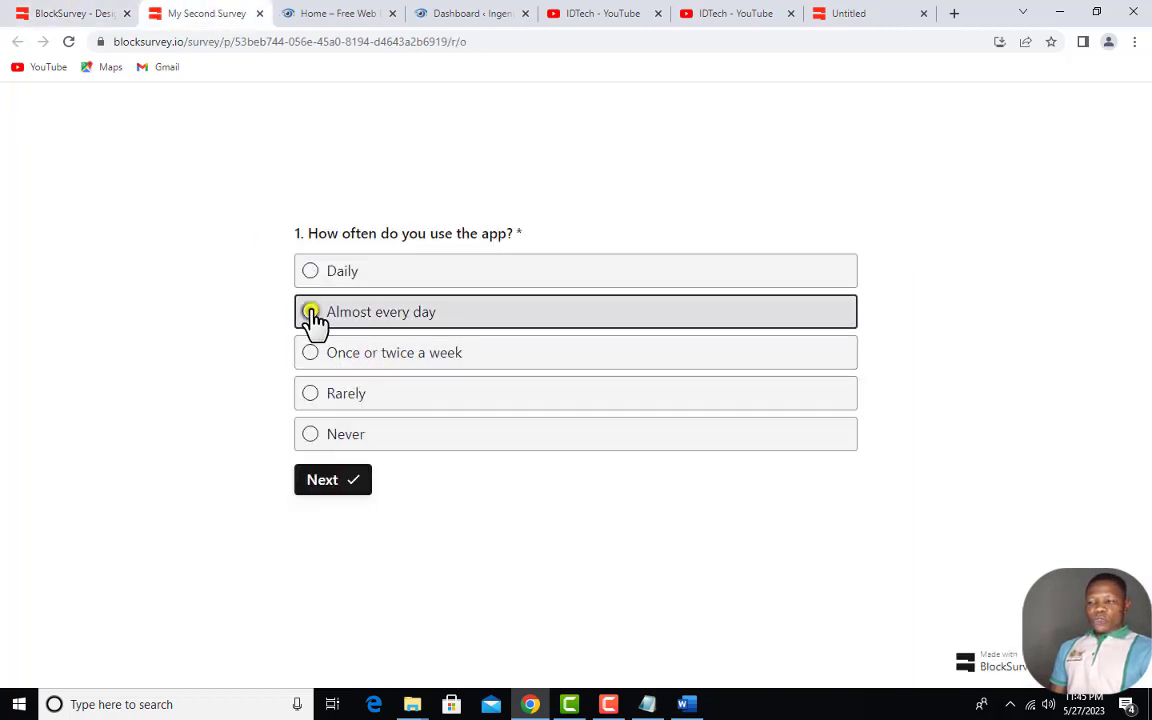
{"action": "left_click", "coordinate": [337, 482]}
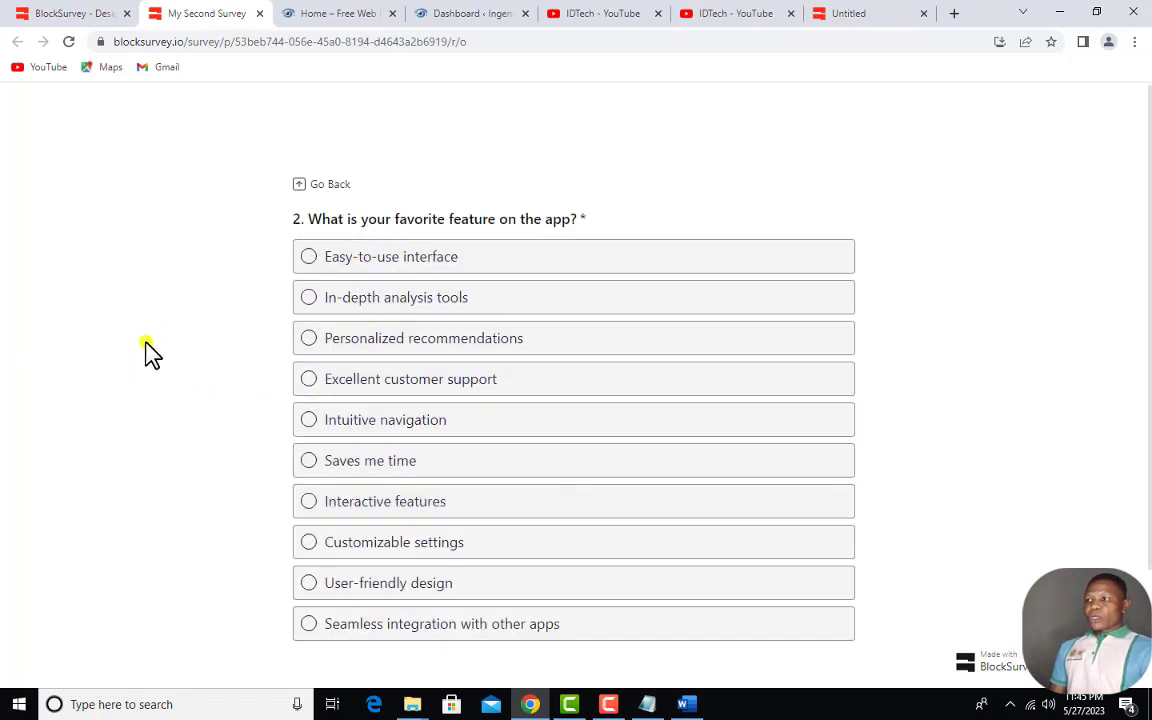
{"action": "left_click_drag", "start_coordinate": [276, 223], "coordinate": [600, 225]}
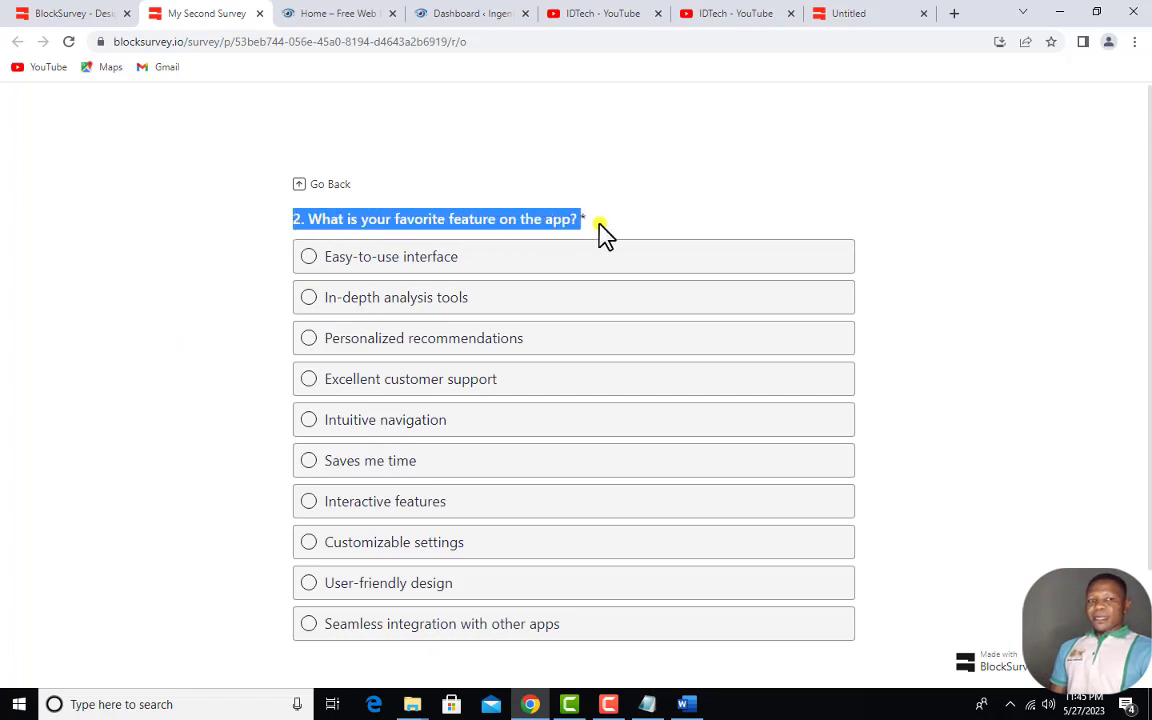
{"action": "left_click", "coordinate": [203, 490]}
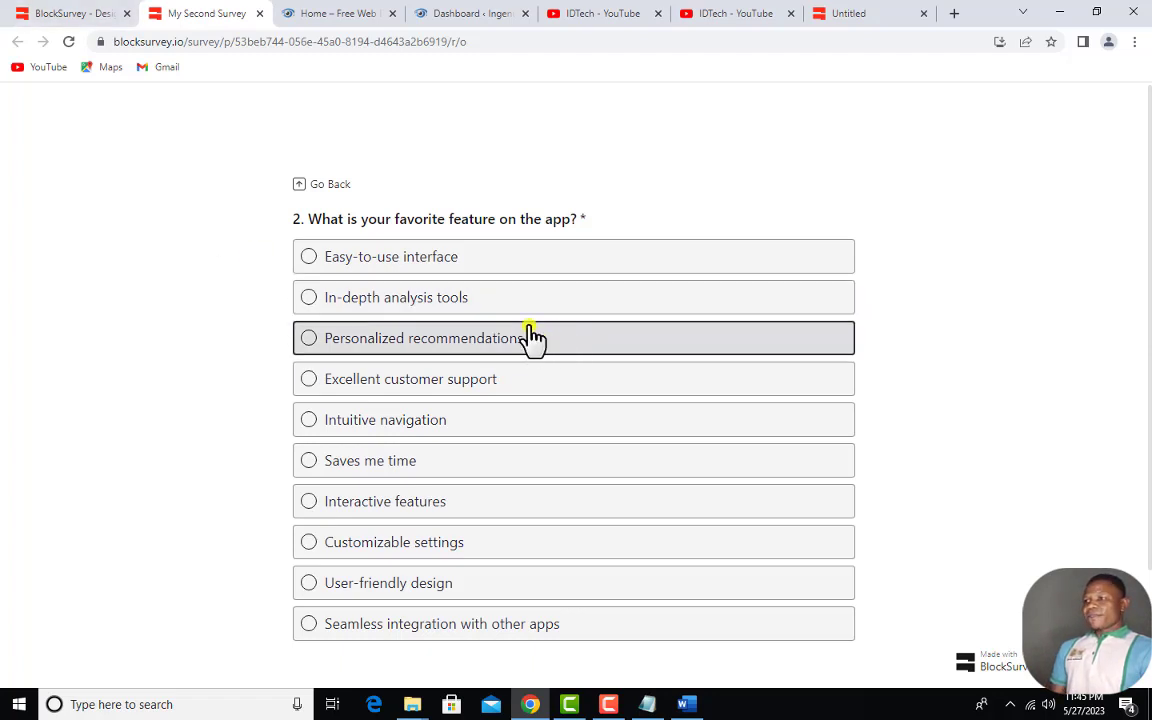
Retest question 1 with Daily, which leads to the navigation question, then 'Almost every day' again
{"action": "left_click", "coordinate": [322, 186]}
{"action": "left_click", "coordinate": [330, 278]}
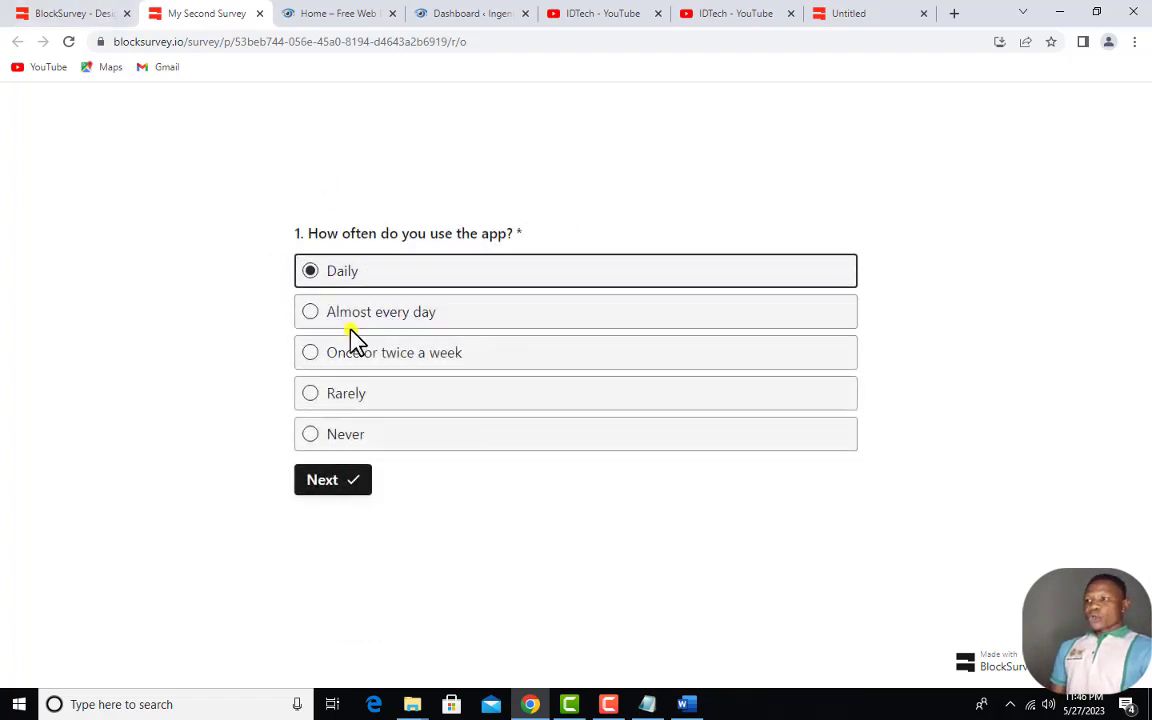
{"action": "left_click", "coordinate": [338, 484]}
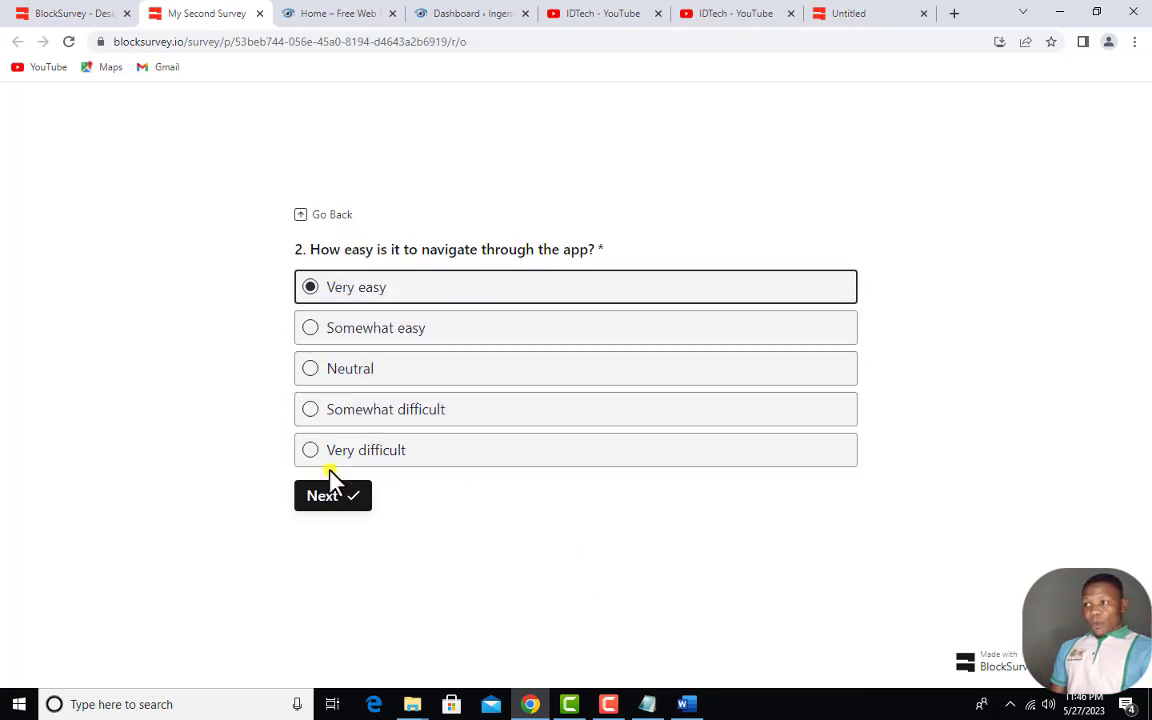
{"action": "left_click", "coordinate": [306, 216]}
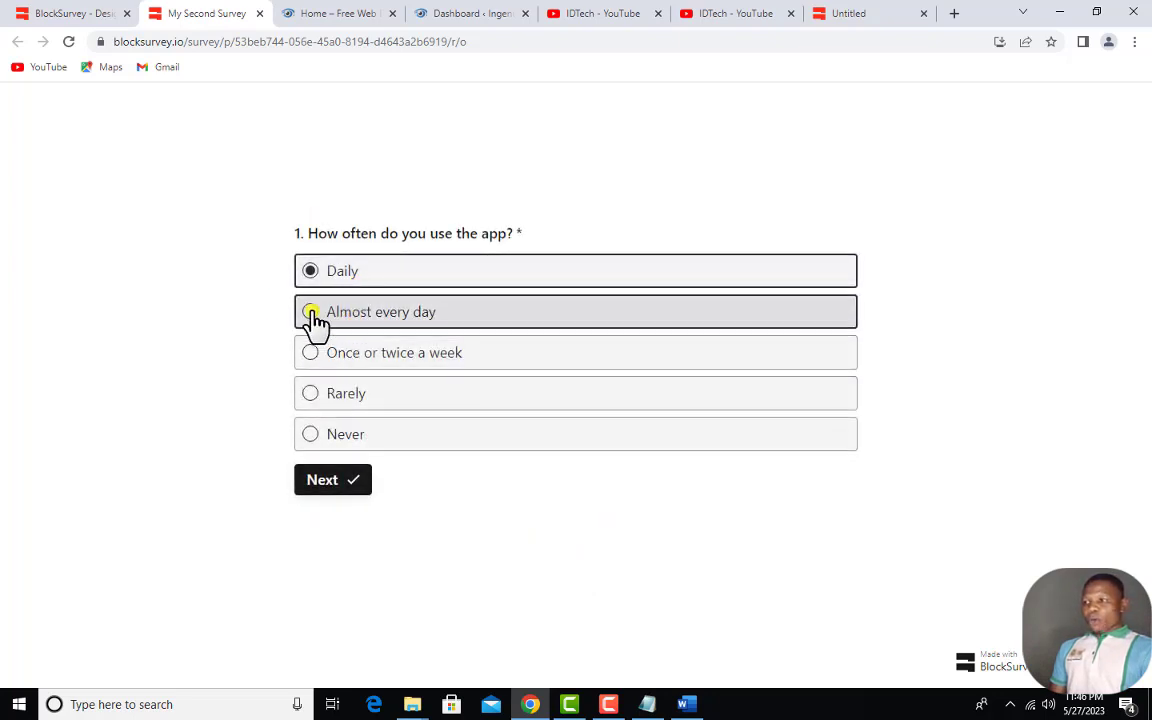
{"action": "left_click", "coordinate": [308, 314]}
{"action": "left_click", "coordinate": [333, 482]}
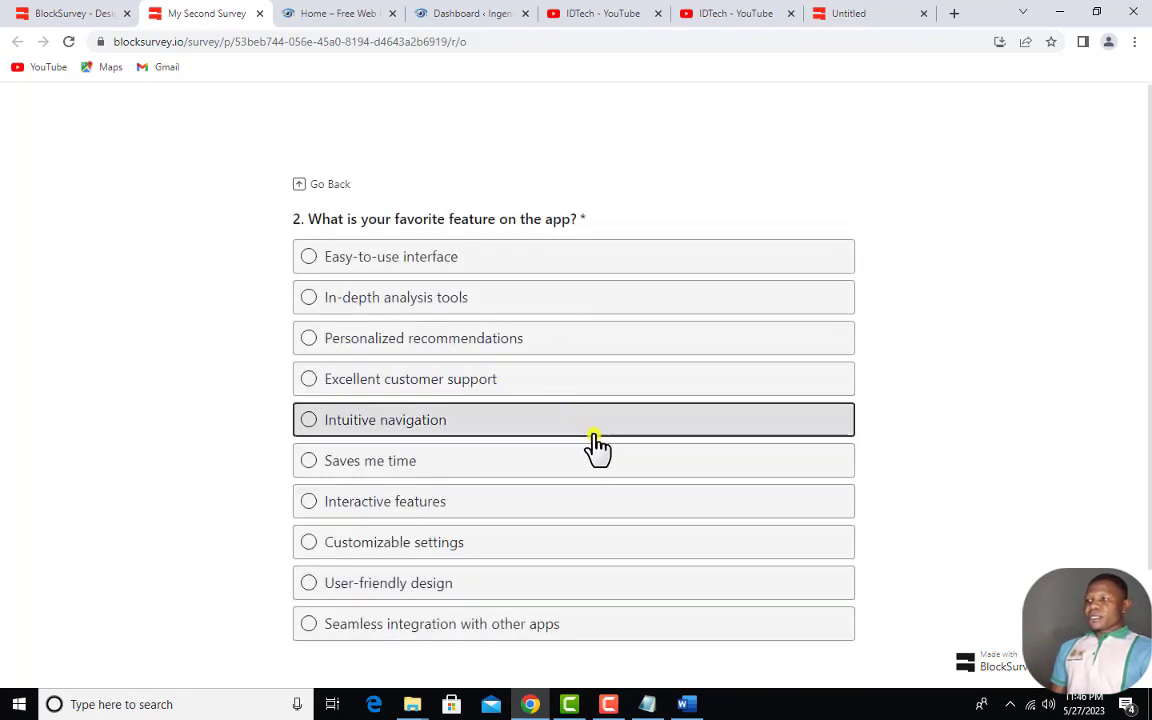
{"action": "left_click", "coordinate": [92, 13]}
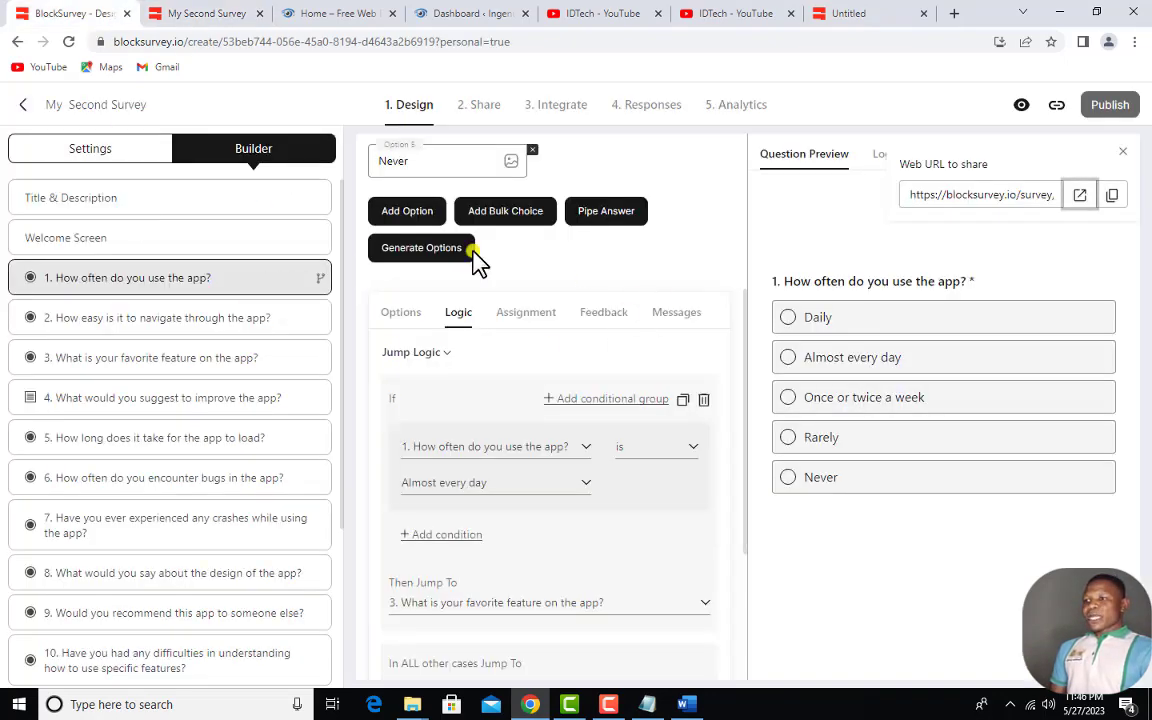
Review question 1's jump rules in the logic settings
{"action": "scroll", "coordinate": [545, 420], "scroll_direction": "up", "scroll_amount": 1}
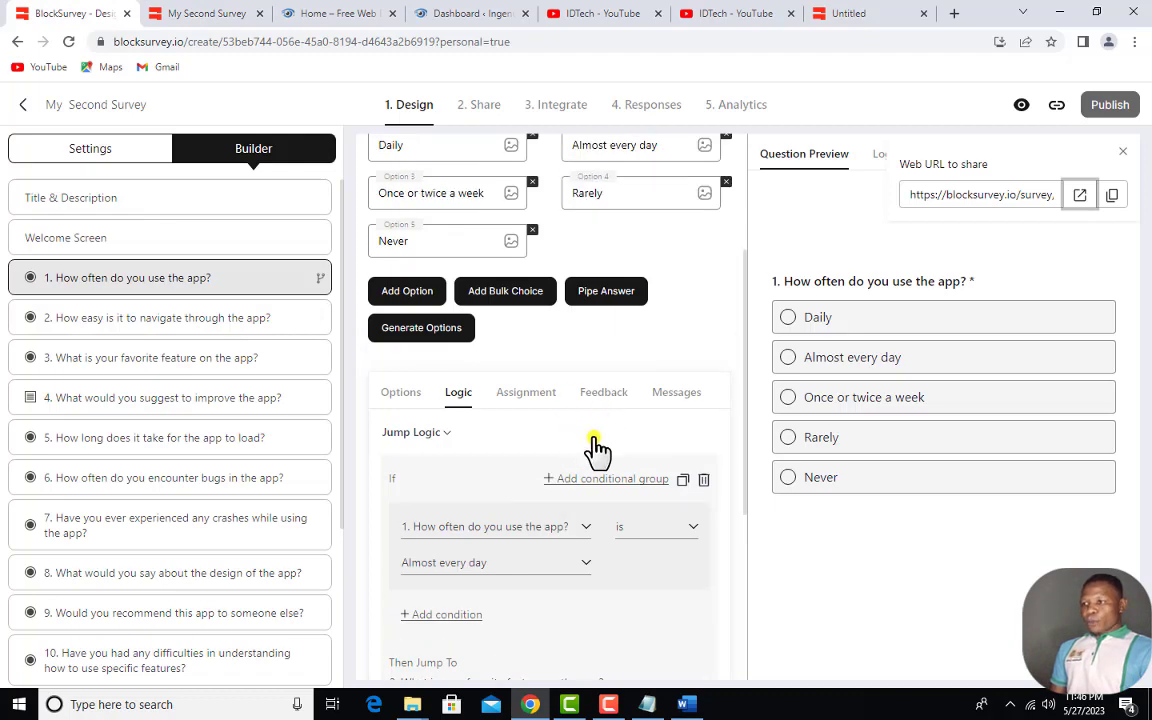
{"action": "scroll", "coordinate": [567, 402], "scroll_direction": "down", "scroll_amount": 4}
{"action": "scroll", "coordinate": [560, 396], "scroll_direction": "up", "scroll_amount": 3}
{"action": "left_click", "coordinate": [468, 312]}
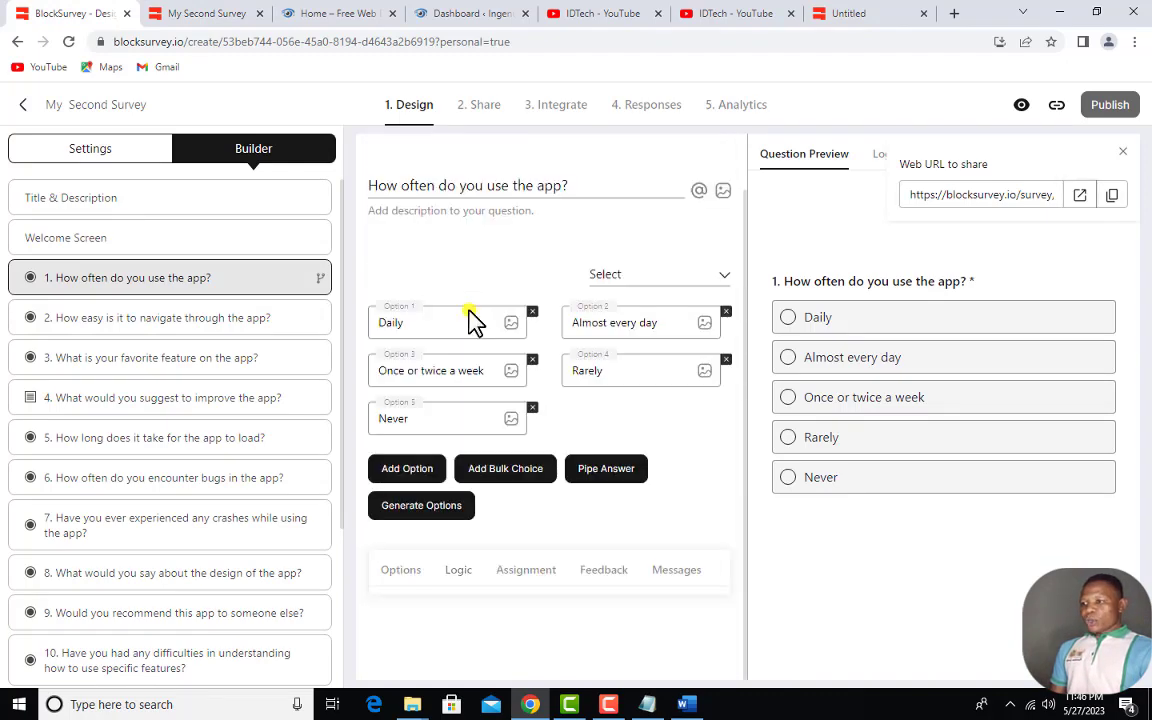
{"action": "left_click", "coordinate": [459, 570]}
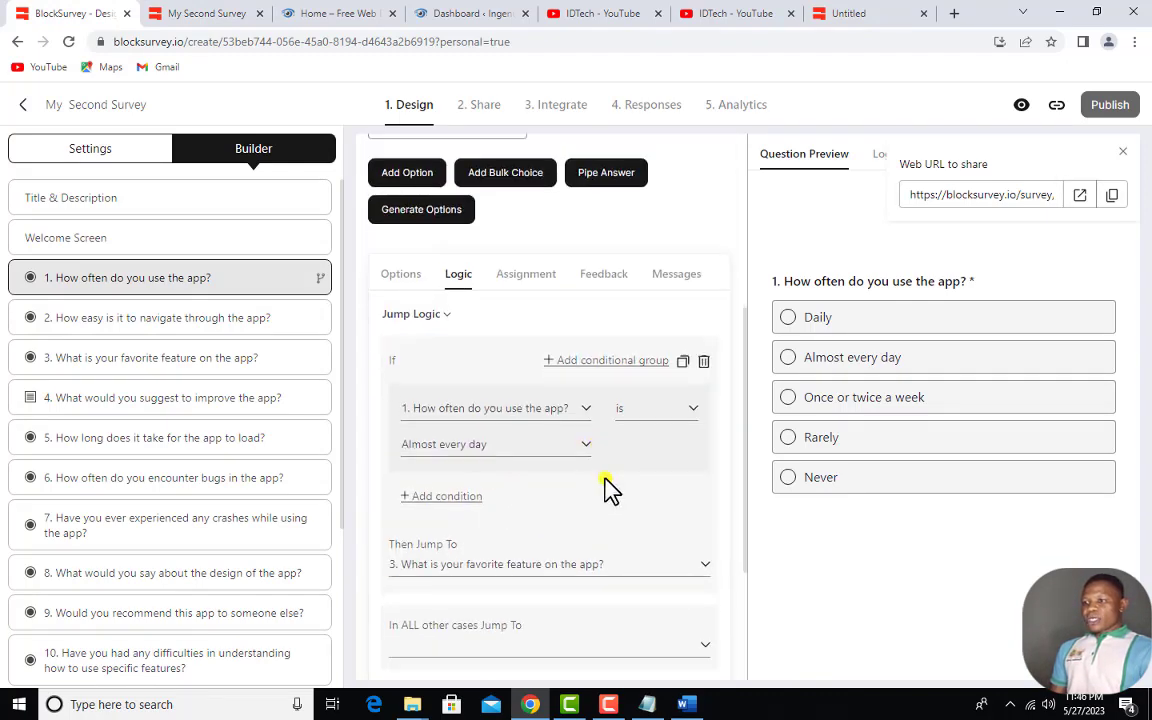
{"action": "scroll", "coordinate": [603, 488], "scroll_direction": "down", "scroll_amount": 2}
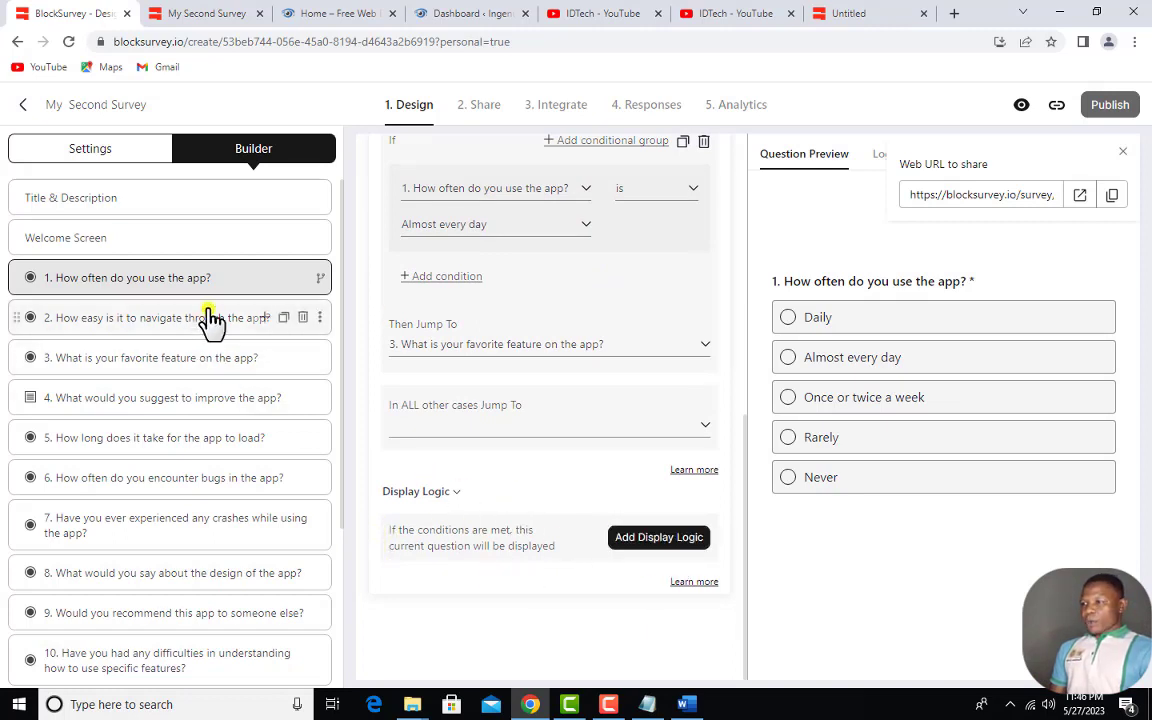
{"action": "scroll", "coordinate": [668, 558], "scroll_direction": "up", "scroll_amount": 2}
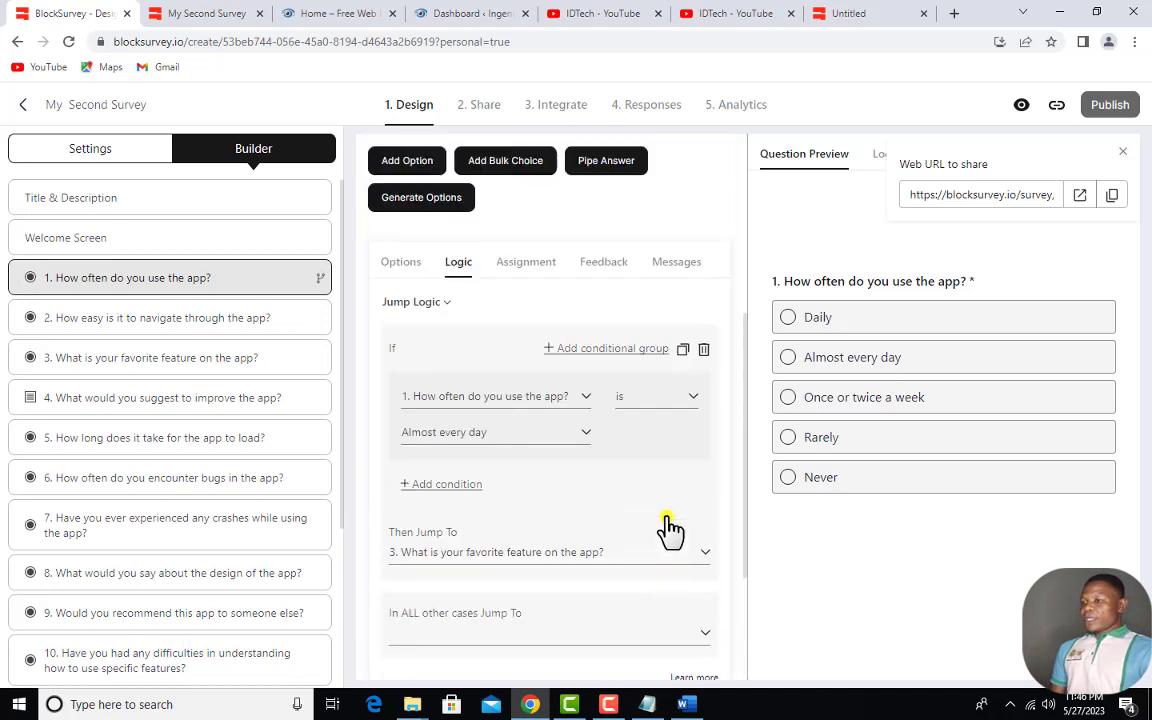
Add a display condition to question 4: show only if question 1 is 'Once or twice a week'
{"action": "left_click", "coordinate": [152, 398]}
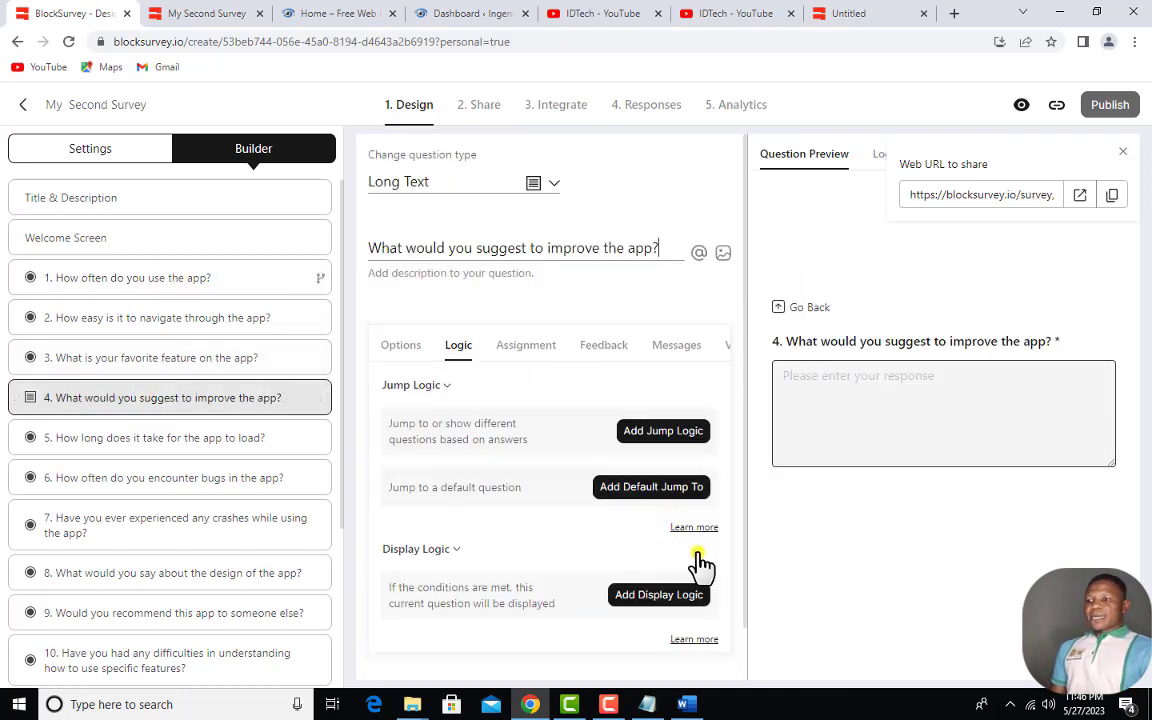
{"action": "scroll", "coordinate": [690, 600], "scroll_direction": "down", "scroll_amount": 1}
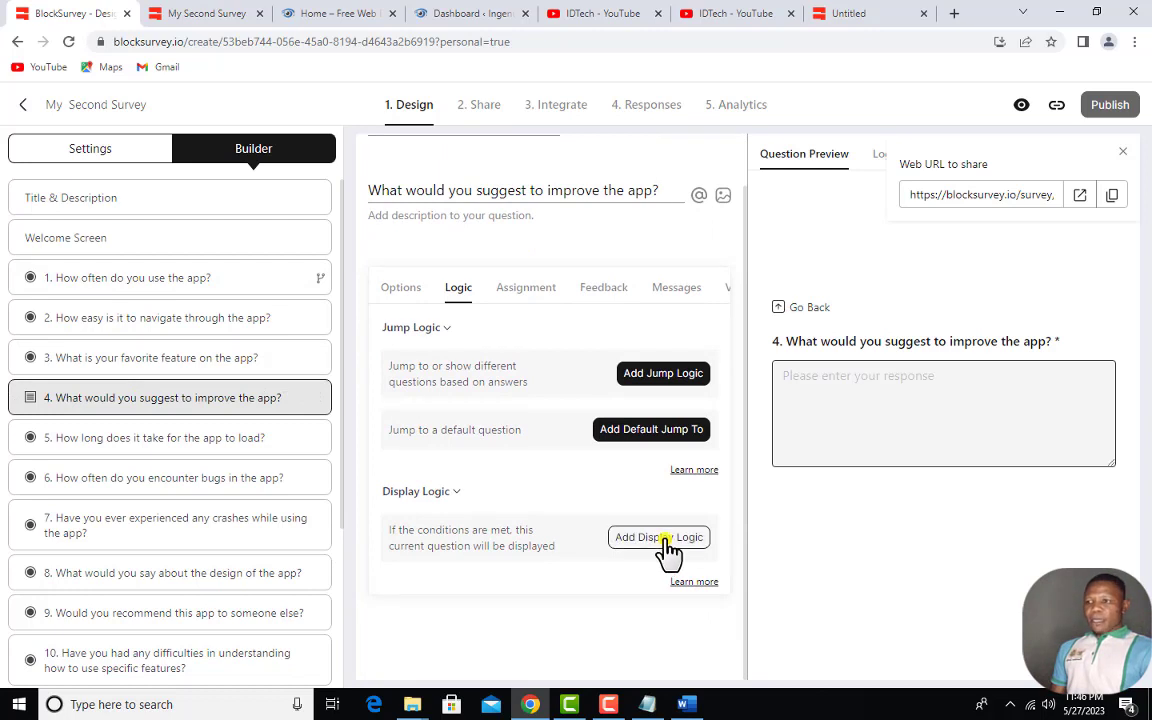
{"action": "left_click", "coordinate": [668, 540]}
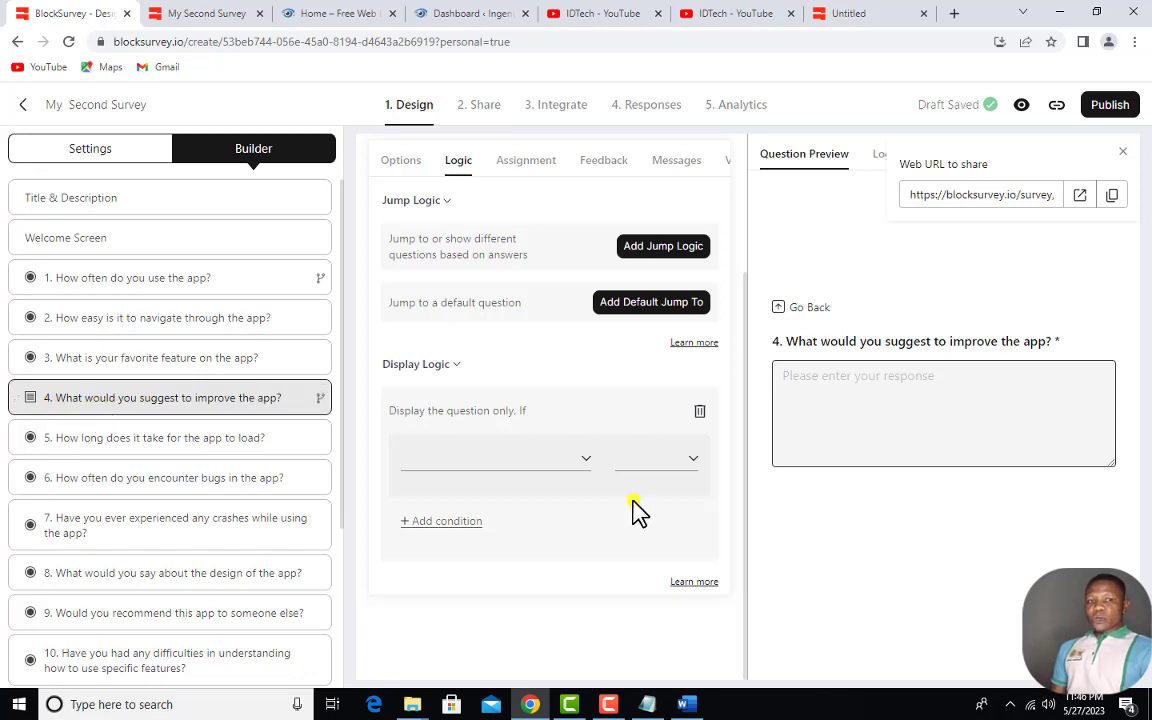
{"action": "left_click", "coordinate": [587, 474]}
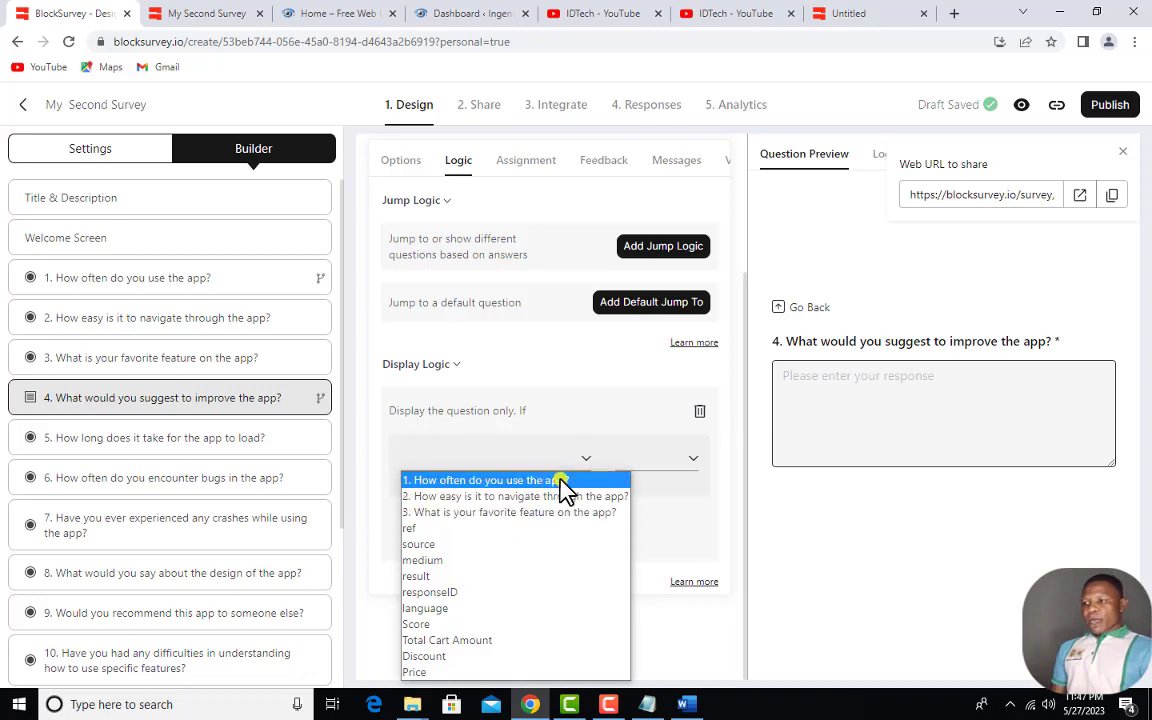
{"action": "left_click", "coordinate": [489, 481]}
{"action": "left_click", "coordinate": [695, 460]}
{"action": "left_click", "coordinate": [659, 480]}
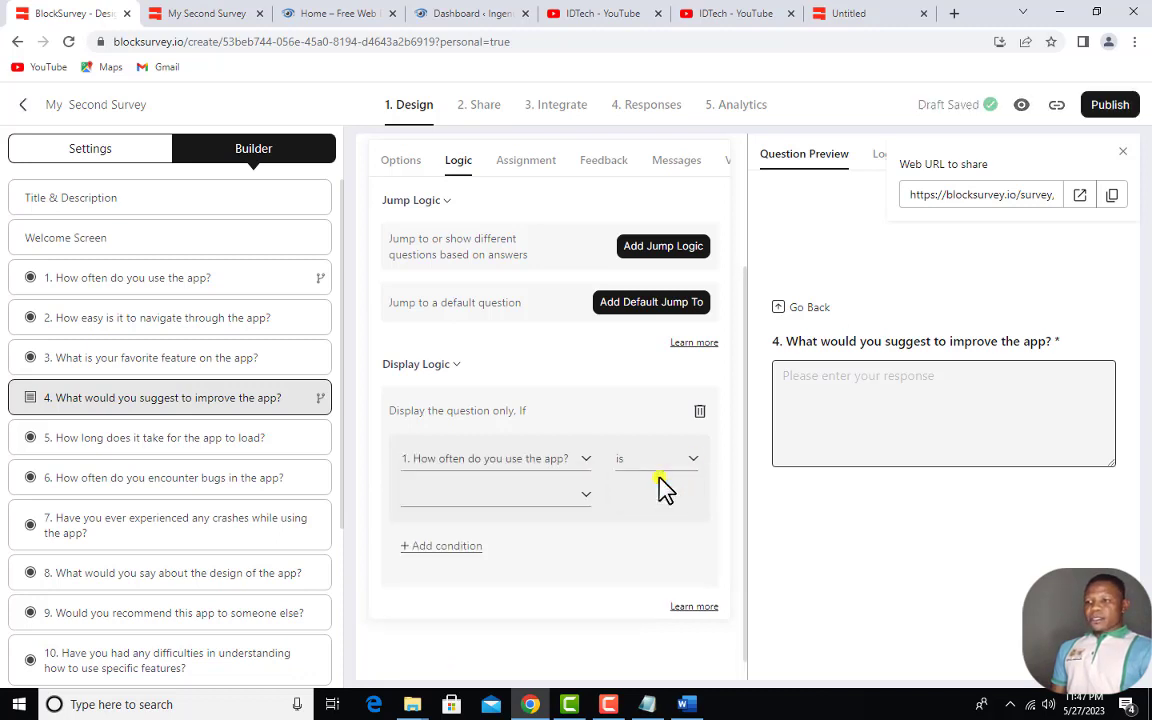
{"action": "left_click", "coordinate": [560, 494]}
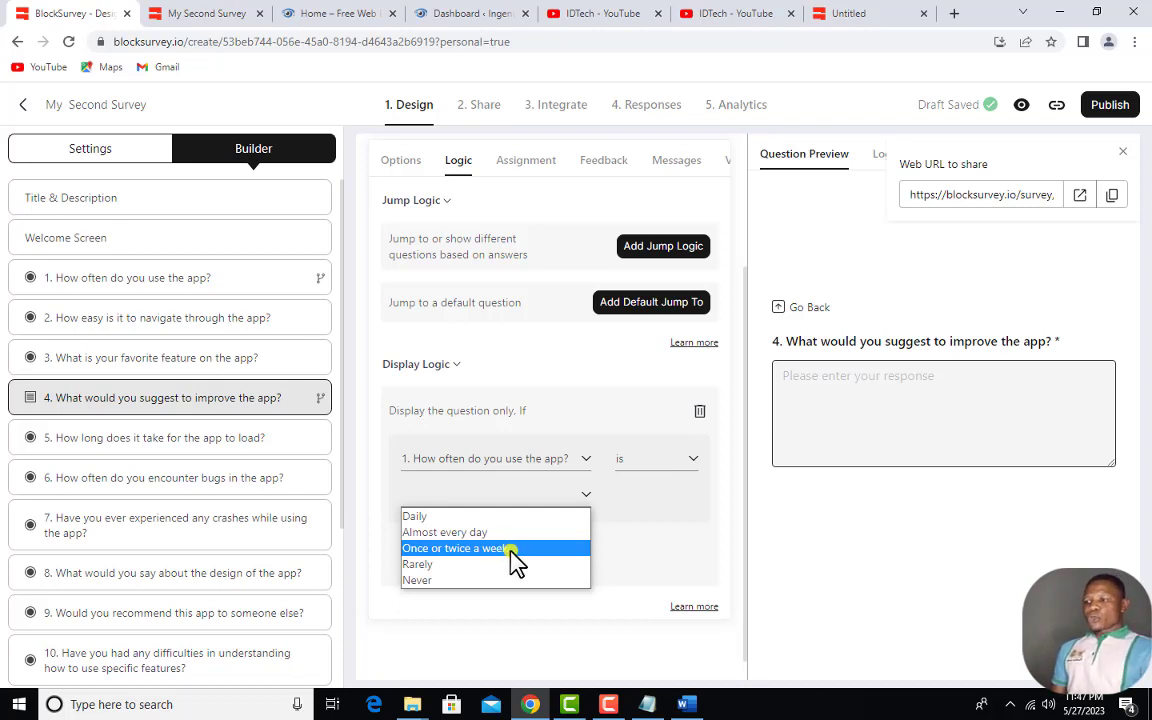
{"action": "left_click", "coordinate": [512, 550]}
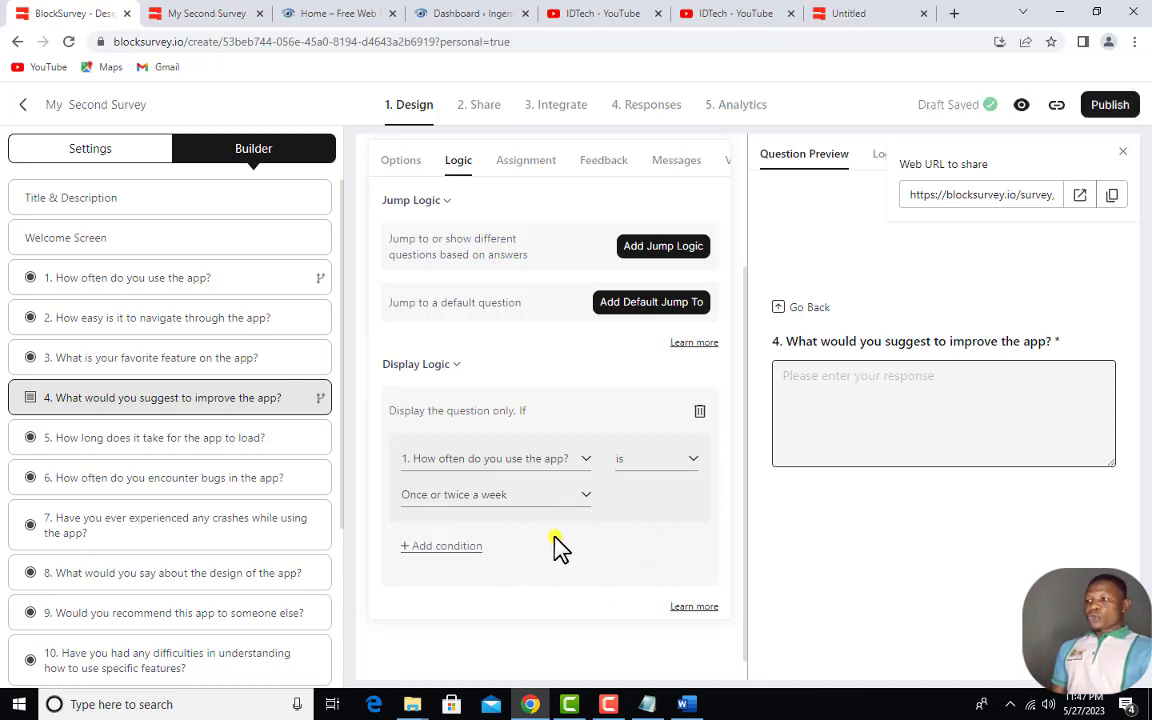
{"action": "scroll", "coordinate": [532, 545], "scroll_direction": "up", "scroll_amount": 2}
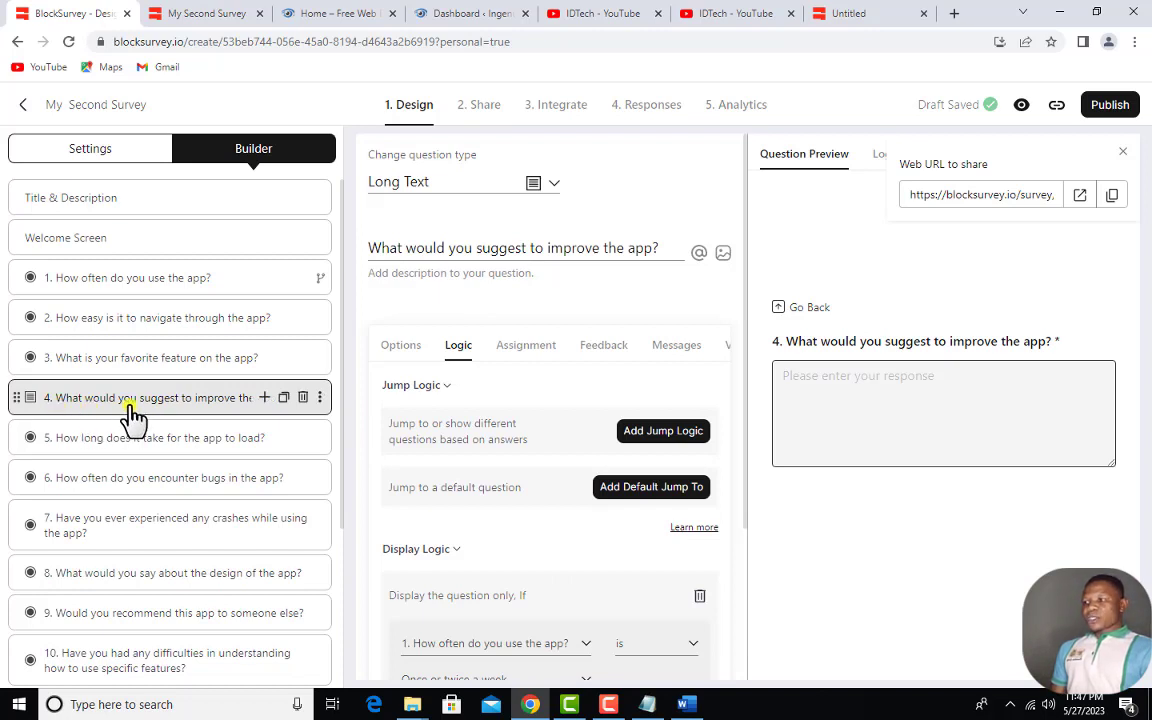
{"action": "scroll", "coordinate": [666, 280], "scroll_direction": "down", "scroll_amount": 2}
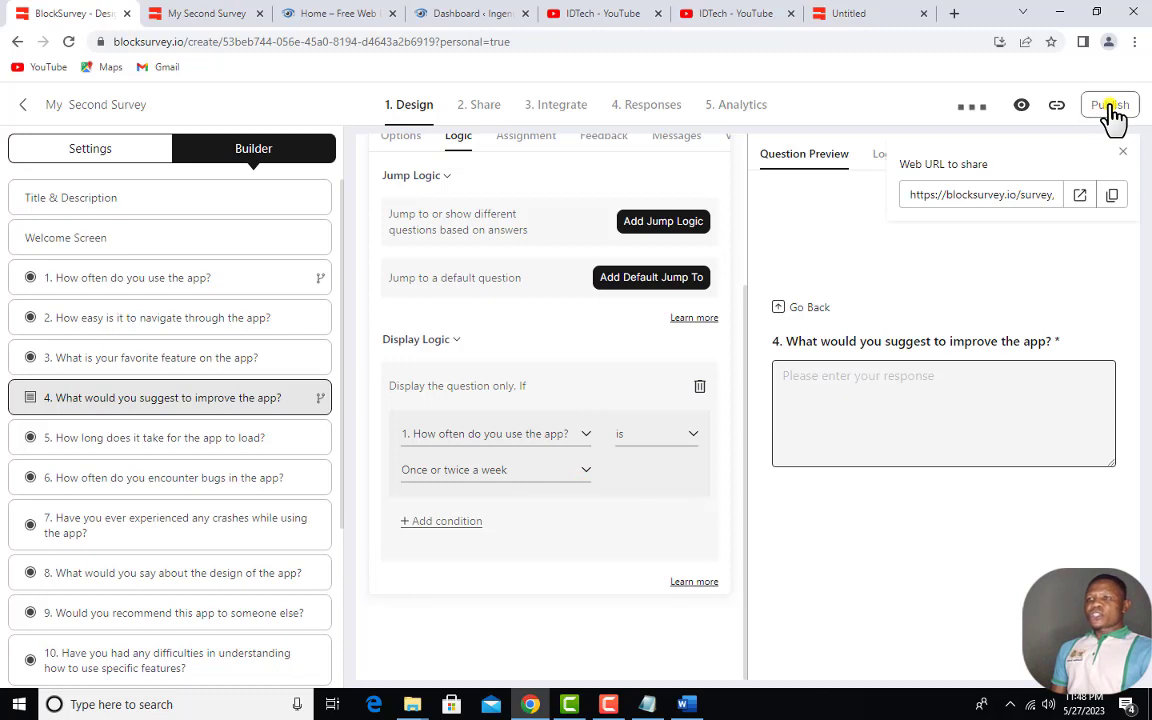
Open the published survey in a new tab and answer 'Once or twice a week' to check that question 4 appears
{"action": "left_click", "coordinate": [259, 14]}
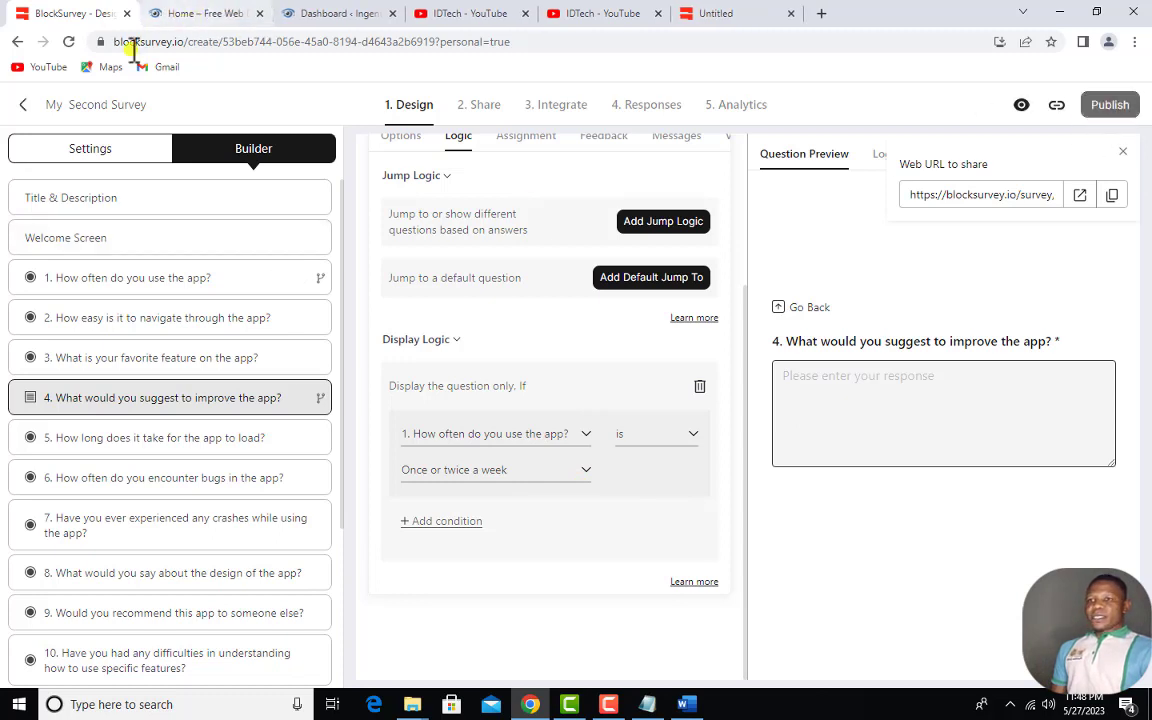
{"action": "left_click", "coordinate": [1080, 197]}
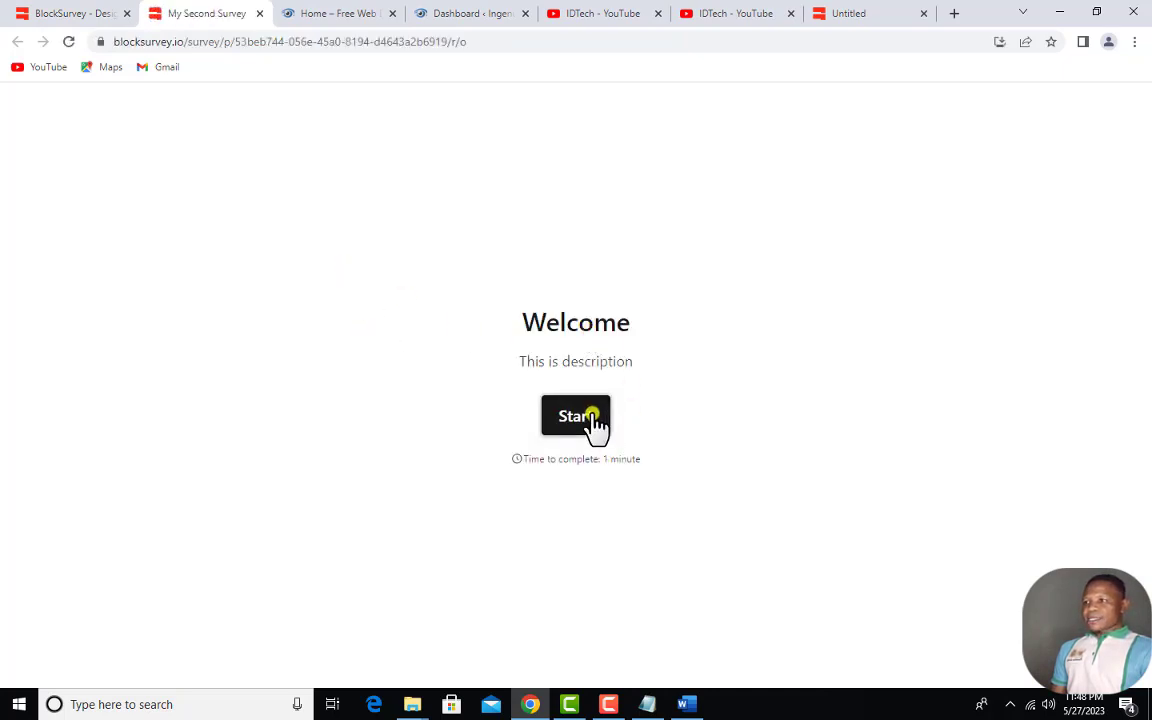
{"action": "left_click", "coordinate": [593, 416]}
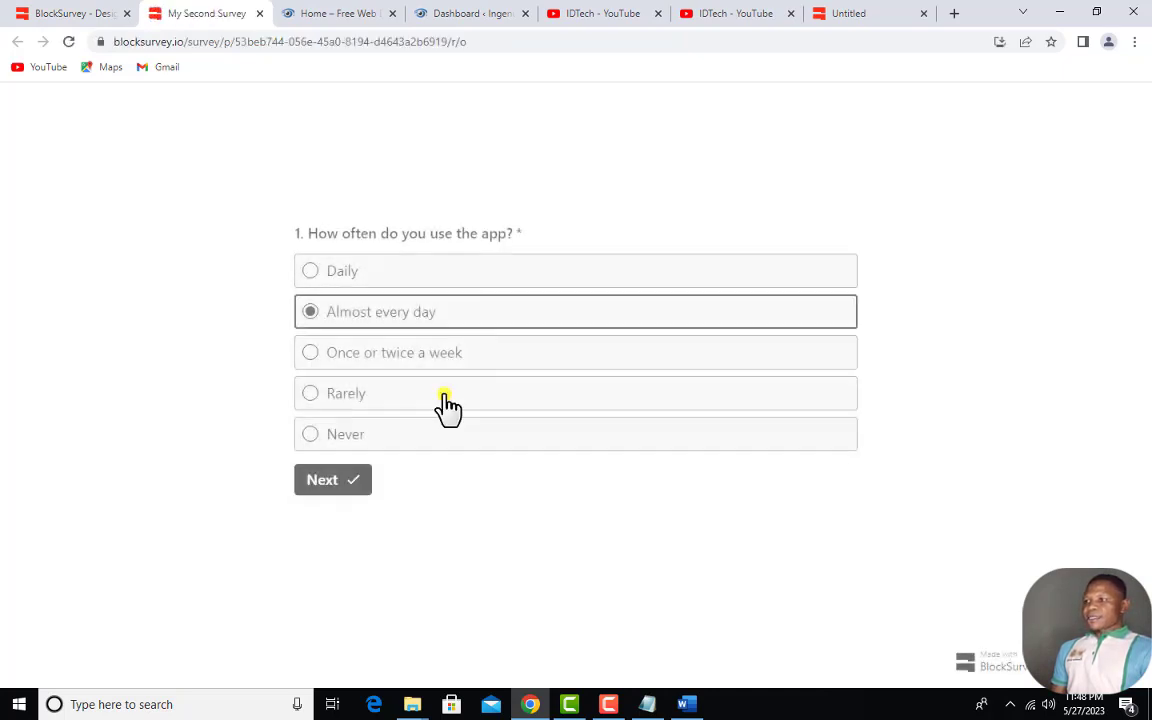
{"action": "left_click", "coordinate": [310, 355]}
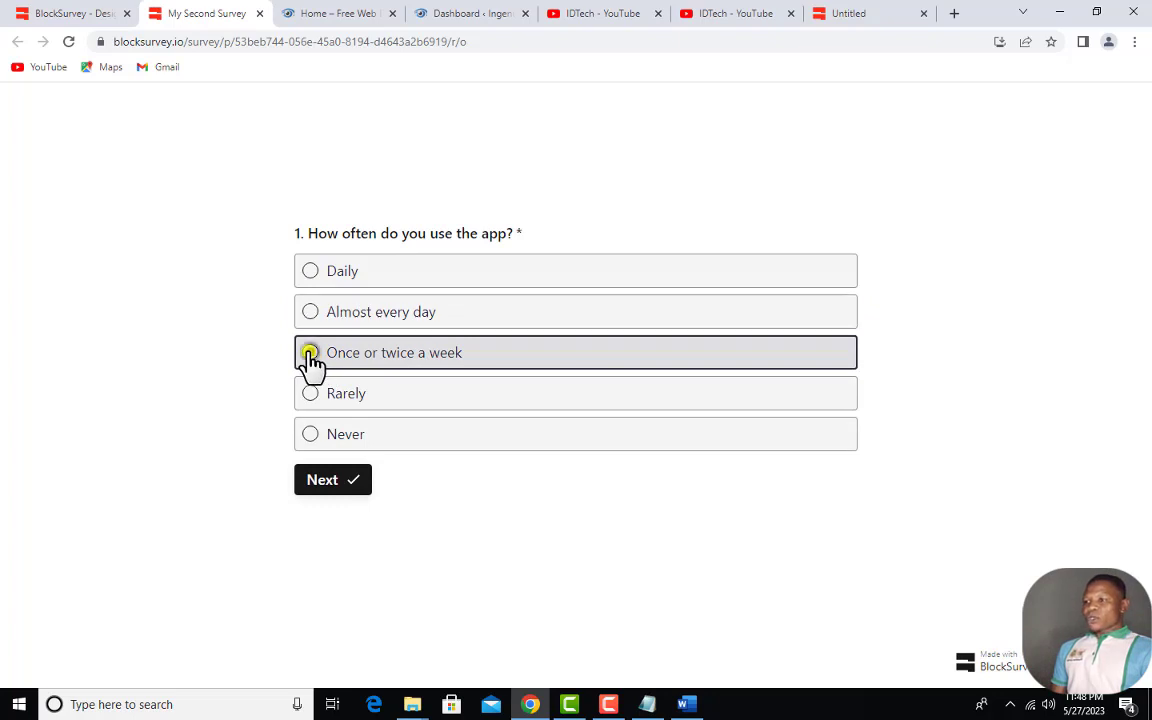
{"action": "left_click", "coordinate": [333, 488]}
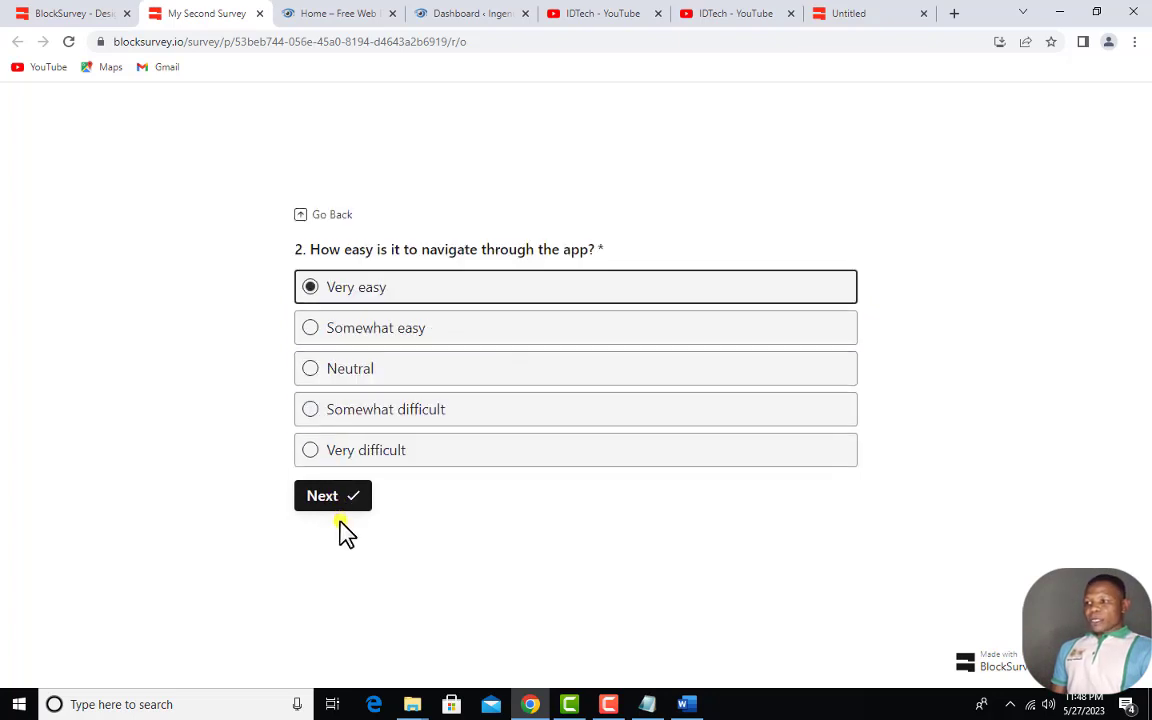
{"action": "left_click", "coordinate": [350, 500]}
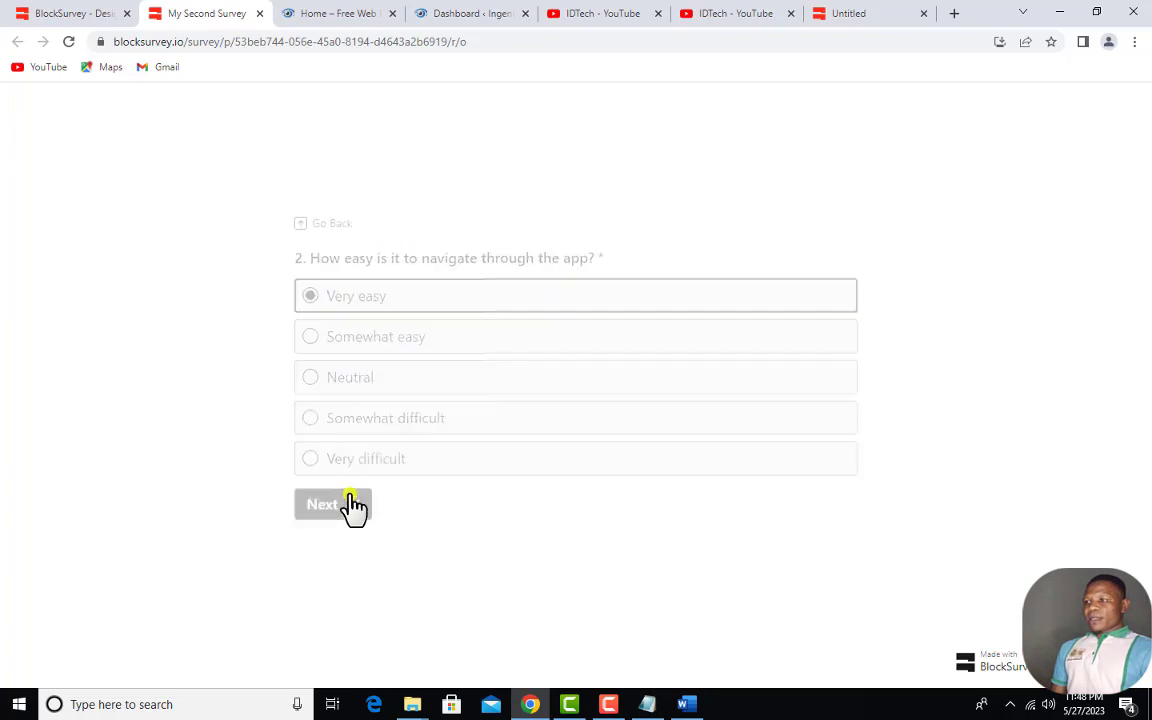
{"action": "scroll", "coordinate": [481, 391], "scroll_direction": "down", "scroll_amount": 2}
{"action": "left_click", "coordinate": [333, 445]}
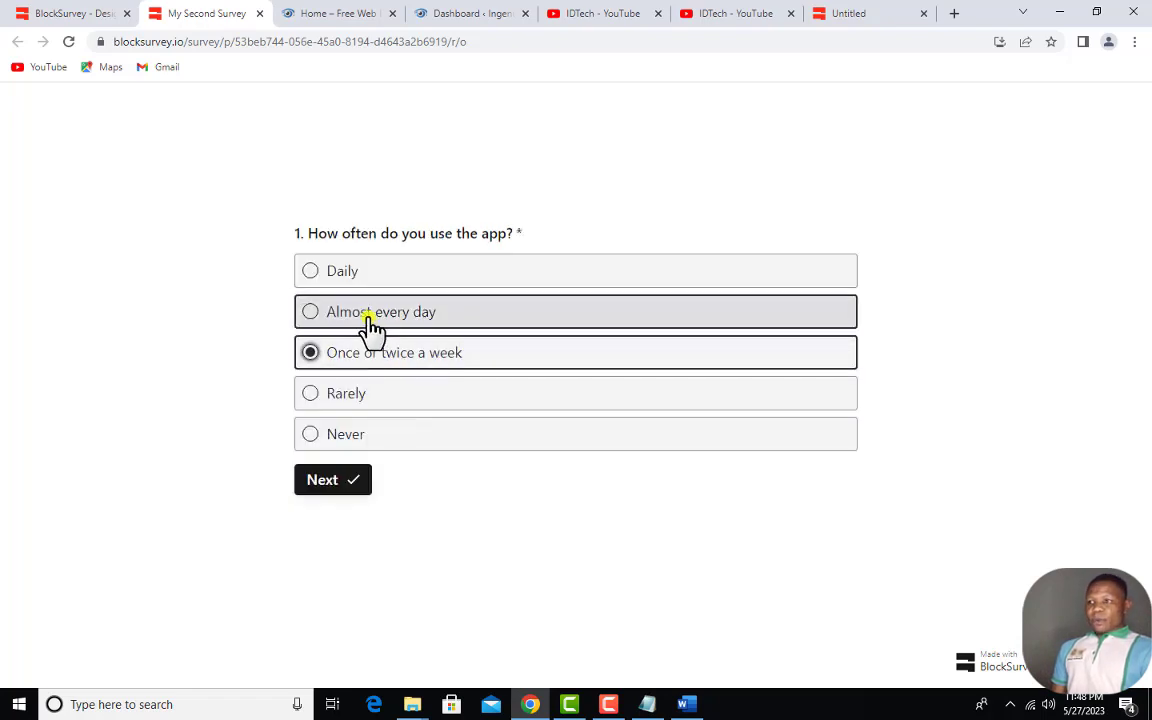
Change question 1 to Daily, choose Excellent customer support, and advance past question 3
{"action": "left_click", "coordinate": [316, 274]}
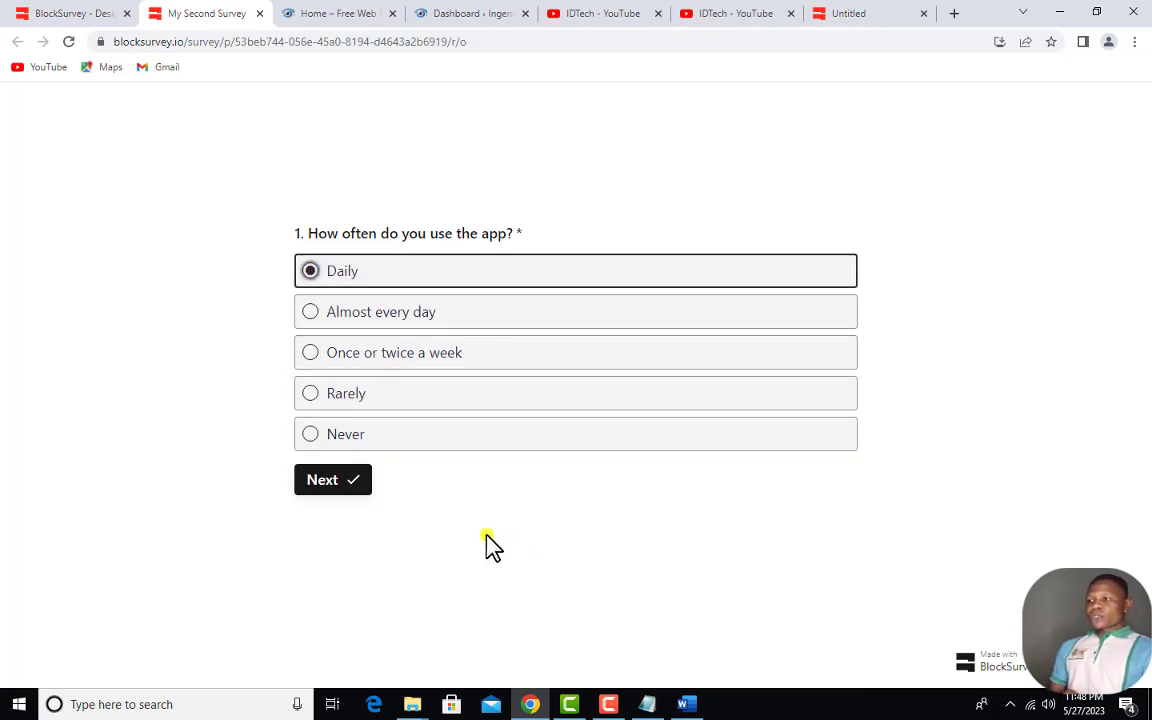
{"action": "left_click", "coordinate": [340, 482]}
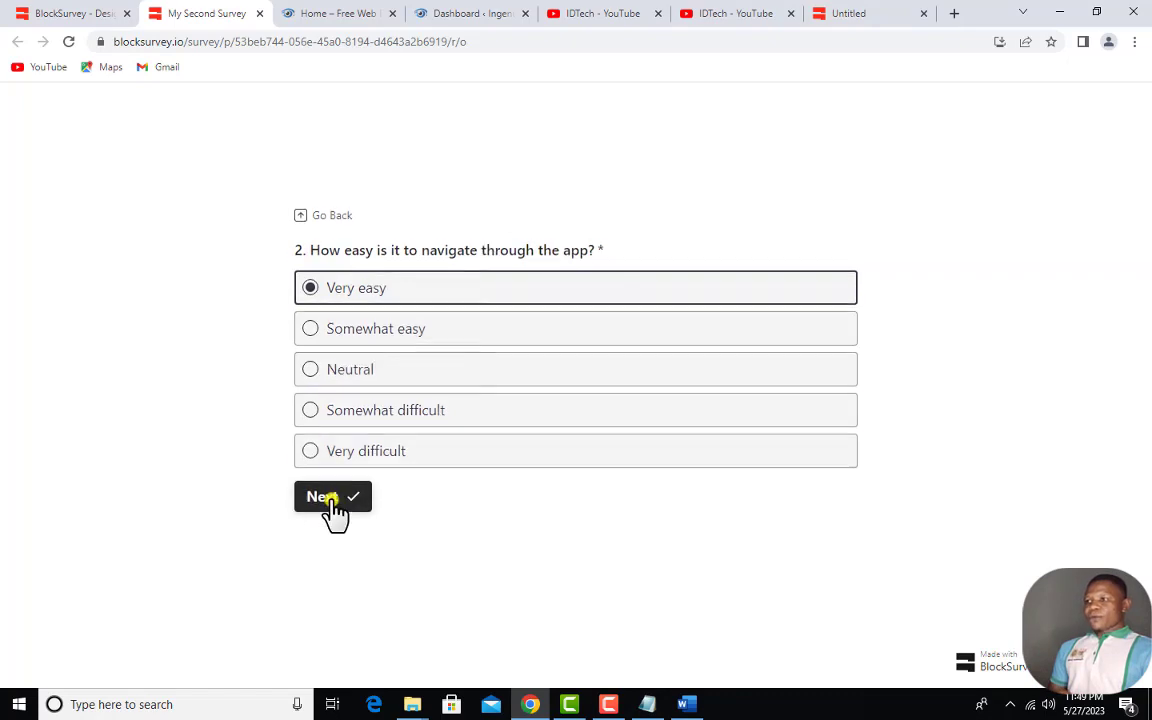
{"action": "left_click", "coordinate": [330, 500]}
{"action": "scroll", "coordinate": [342, 301], "scroll_direction": "down", "scroll_amount": 2}
{"action": "scroll", "coordinate": [357, 373], "scroll_direction": "up", "scroll_amount": 2}
{"action": "scroll", "coordinate": [590, 385], "scroll_direction": "down", "scroll_amount": 1}
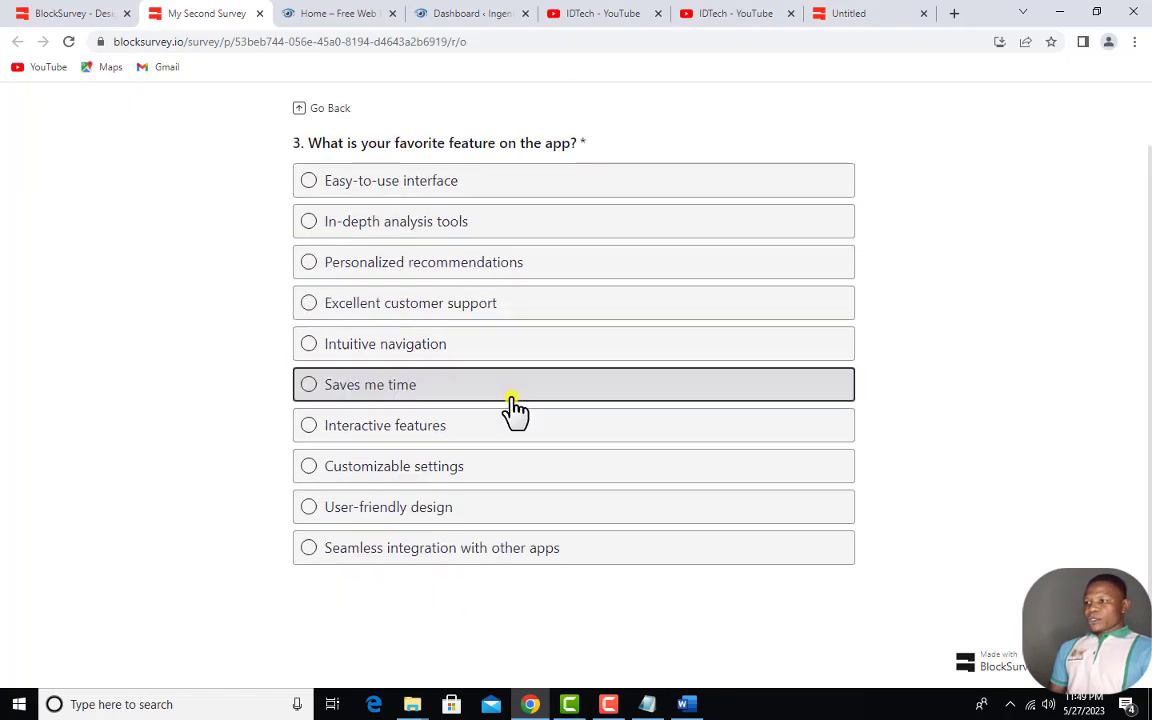
{"action": "left_click", "coordinate": [309, 302]}
{"action": "left_click", "coordinate": [324, 592]}
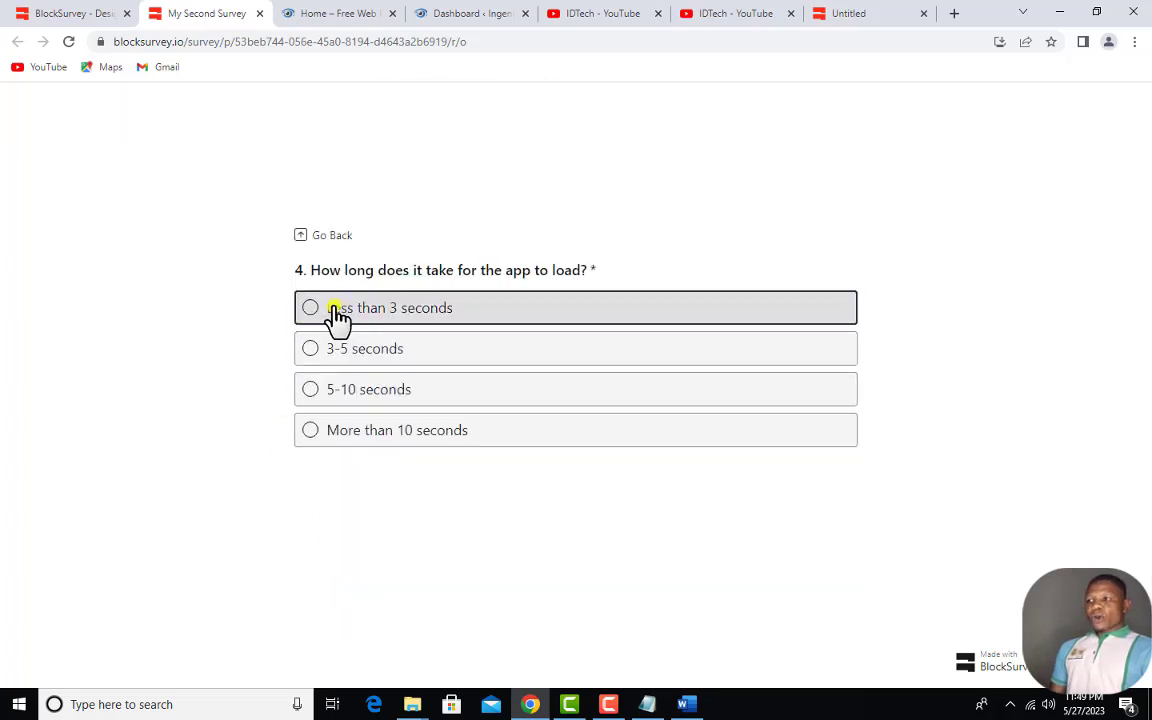
{"action": "left_click", "coordinate": [64, 12]}
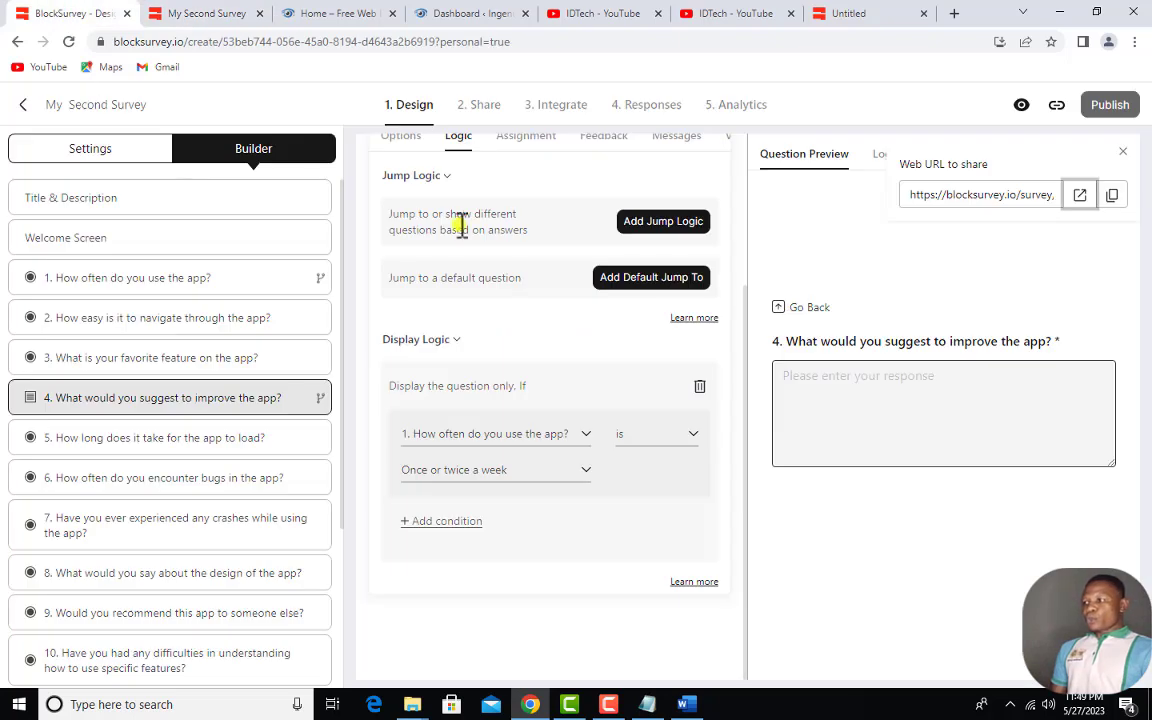
{"action": "scroll", "coordinate": [494, 255], "scroll_direction": "up", "scroll_amount": 2}
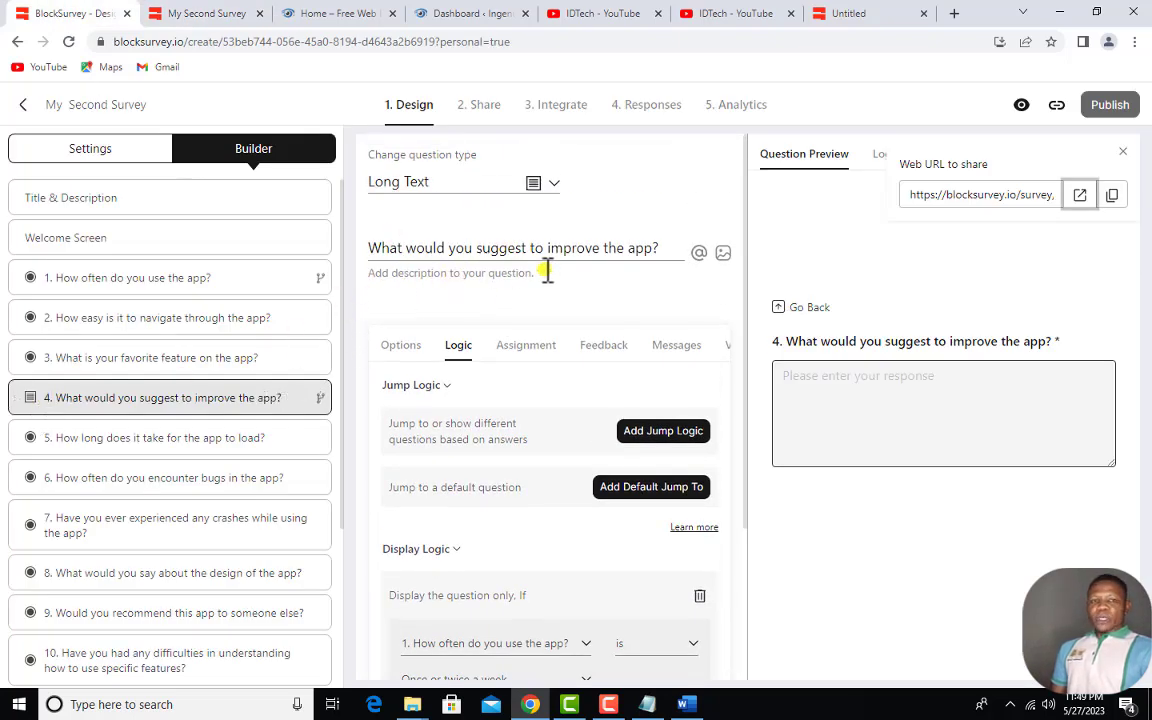
{"action": "left_click", "coordinate": [235, 13]}
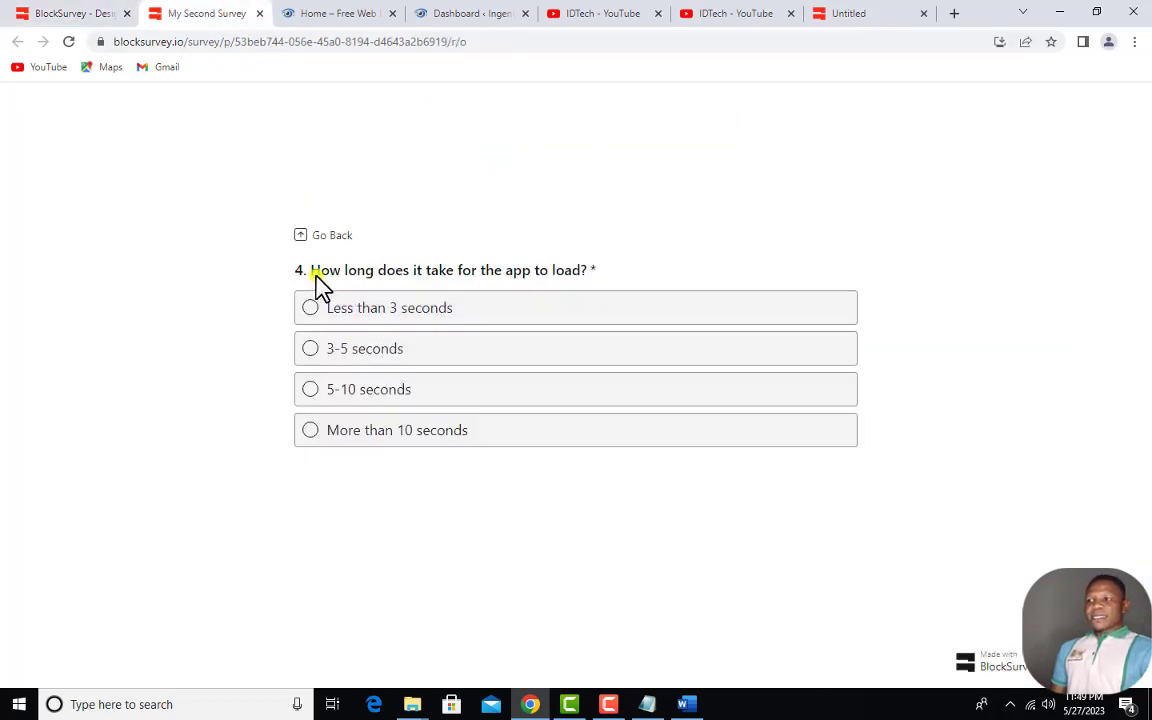
{"action": "left_click", "coordinate": [40, 12]}
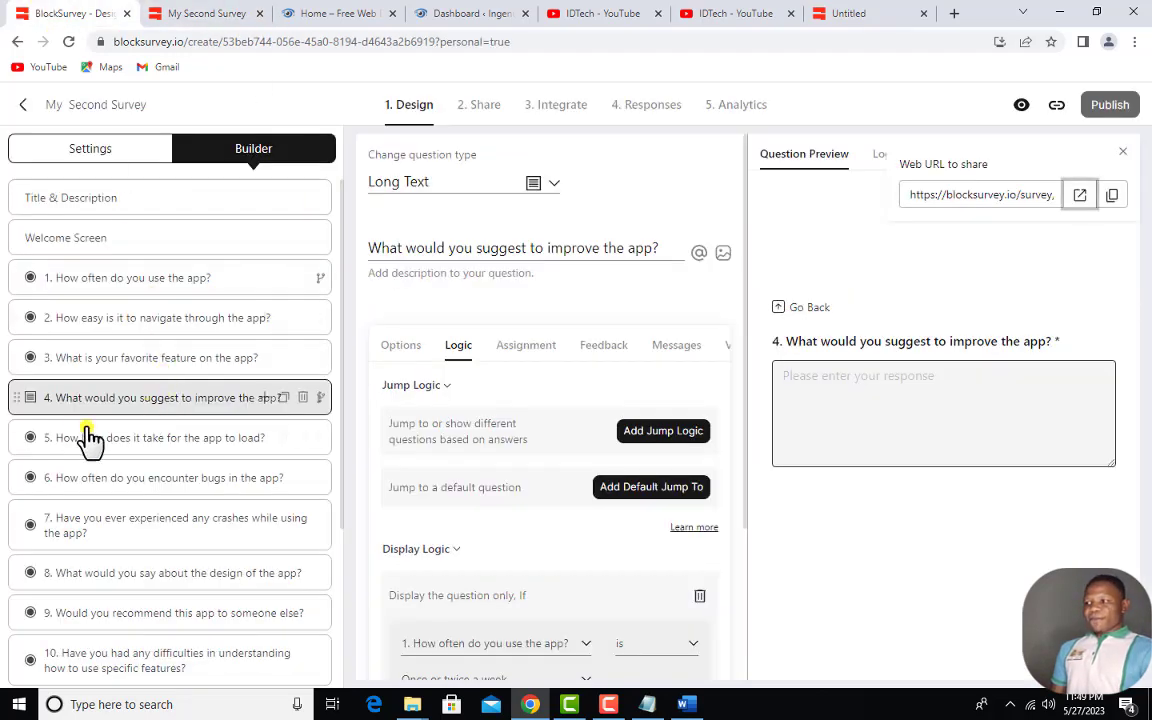
{"action": "left_click", "coordinate": [205, 13]}
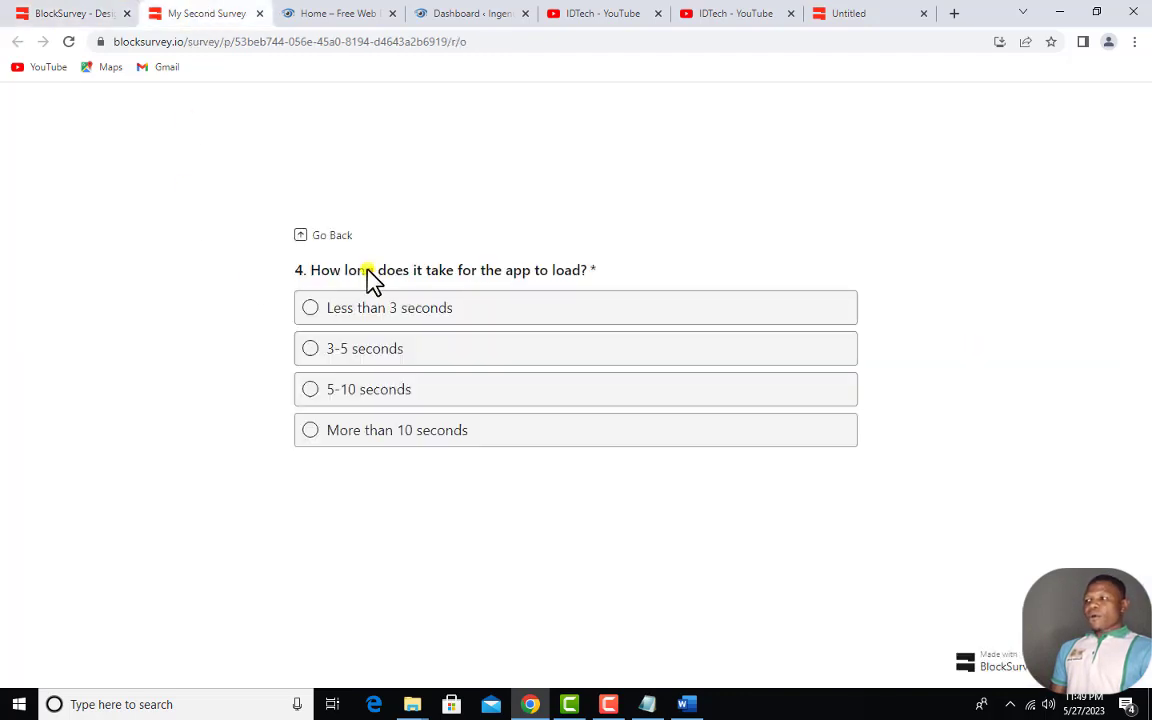
{"action": "left_click", "coordinate": [51, 13]}
{"action": "scroll", "coordinate": [655, 510], "scroll_direction": "down", "scroll_amount": 2}
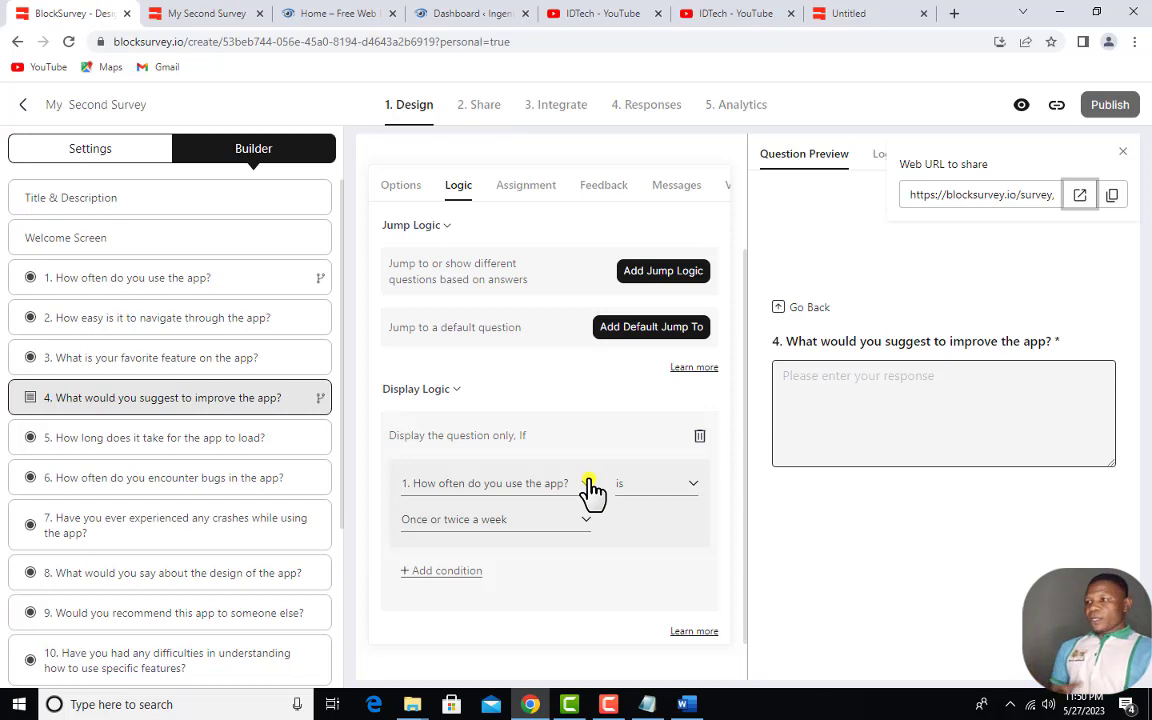
{"action": "scroll", "coordinate": [560, 545], "scroll_direction": "down", "scroll_amount": 1}
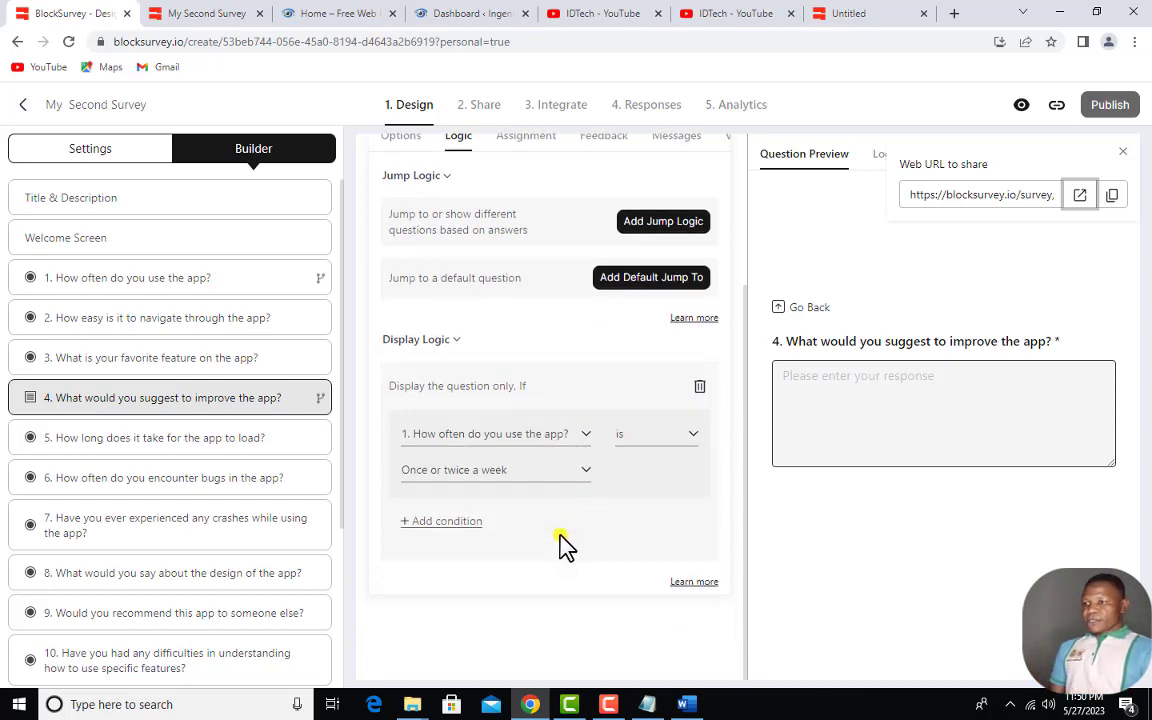
{"action": "scroll", "coordinate": [560, 535], "scroll_direction": "up", "scroll_amount": 4}
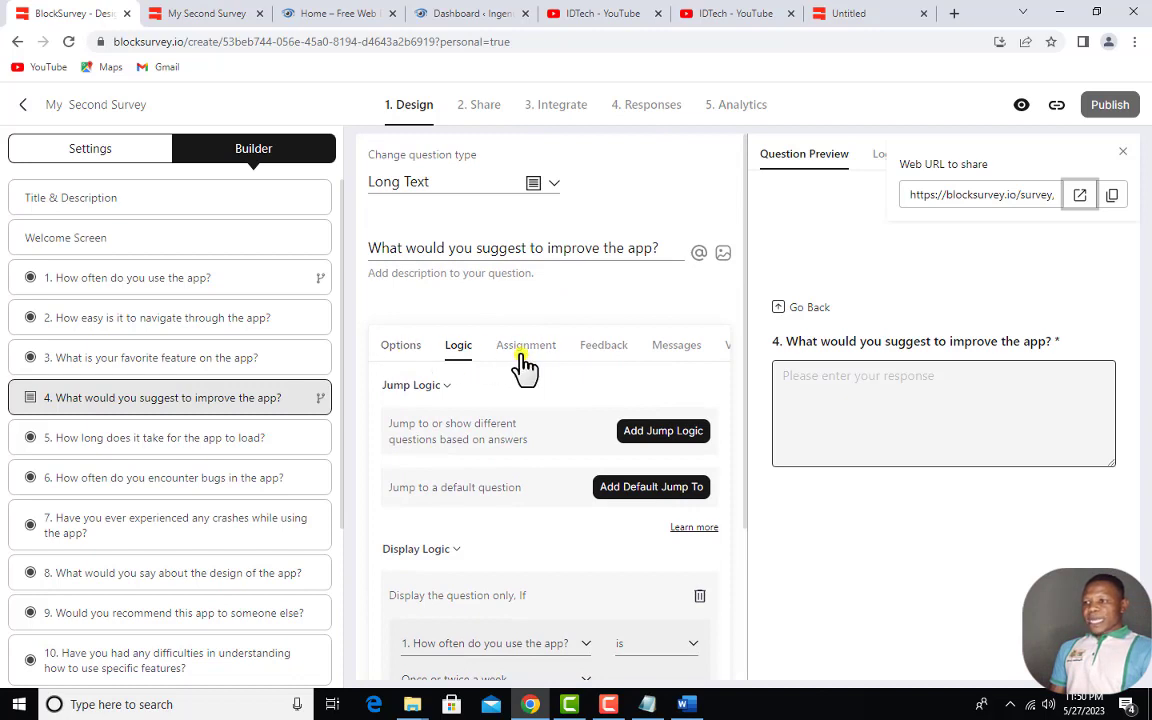
Open question 4's feedback settings and clear the existing condition value
{"action": "left_click", "coordinate": [542, 352]}
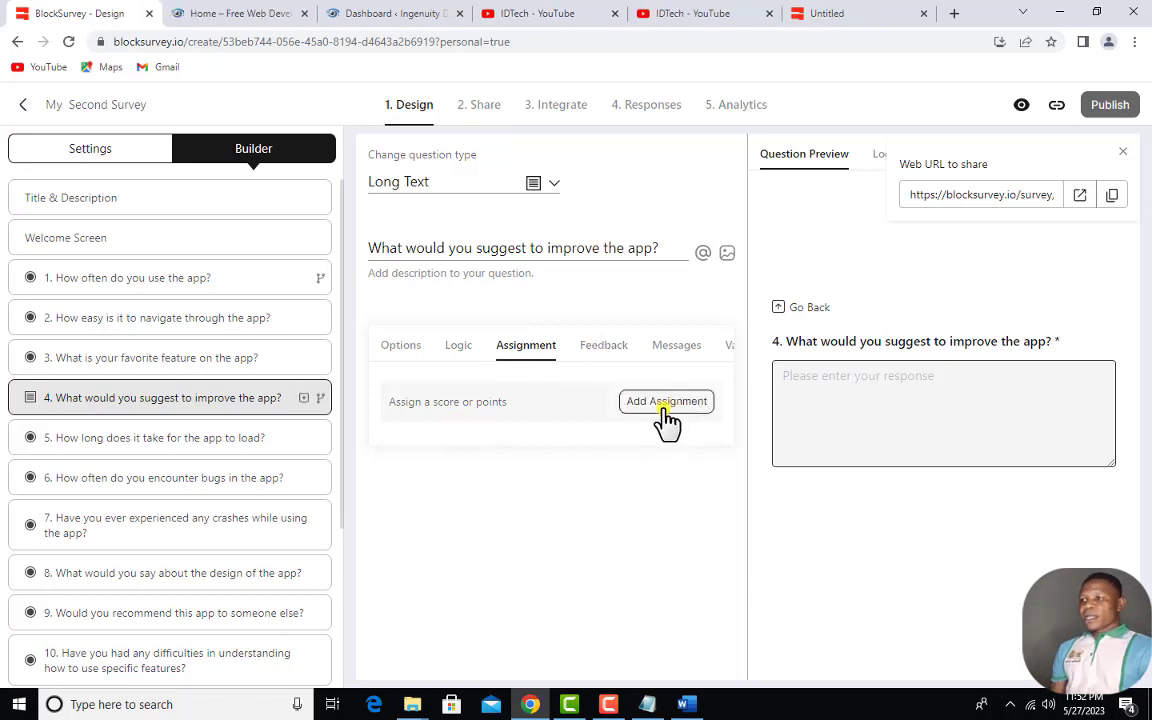
{"action": "left_click", "coordinate": [612, 348]}
{"action": "scroll", "coordinate": [650, 460], "scroll_direction": "down", "scroll_amount": 1}
{"action": "scroll", "coordinate": [655, 470], "scroll_direction": "down", "scroll_amount": 1}
{"action": "left_click", "coordinate": [543, 406]}
{"action": "key", "text": "BackSpace"}
{"action": "key", "text": "BackSpace"}
{"action": "key", "text": "BackSpace"}
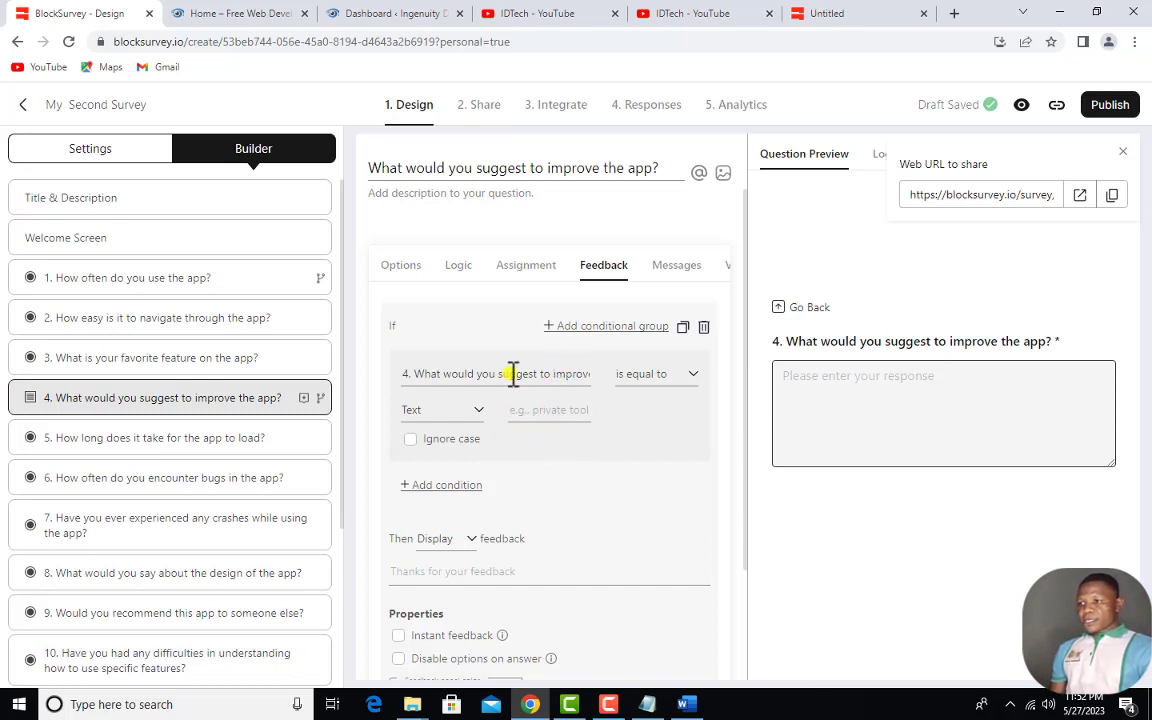
Set the feedback rule to 'is equal to' Text 'yes' with the message 'THANK YOU'
{"action": "left_click", "coordinate": [686, 377]}
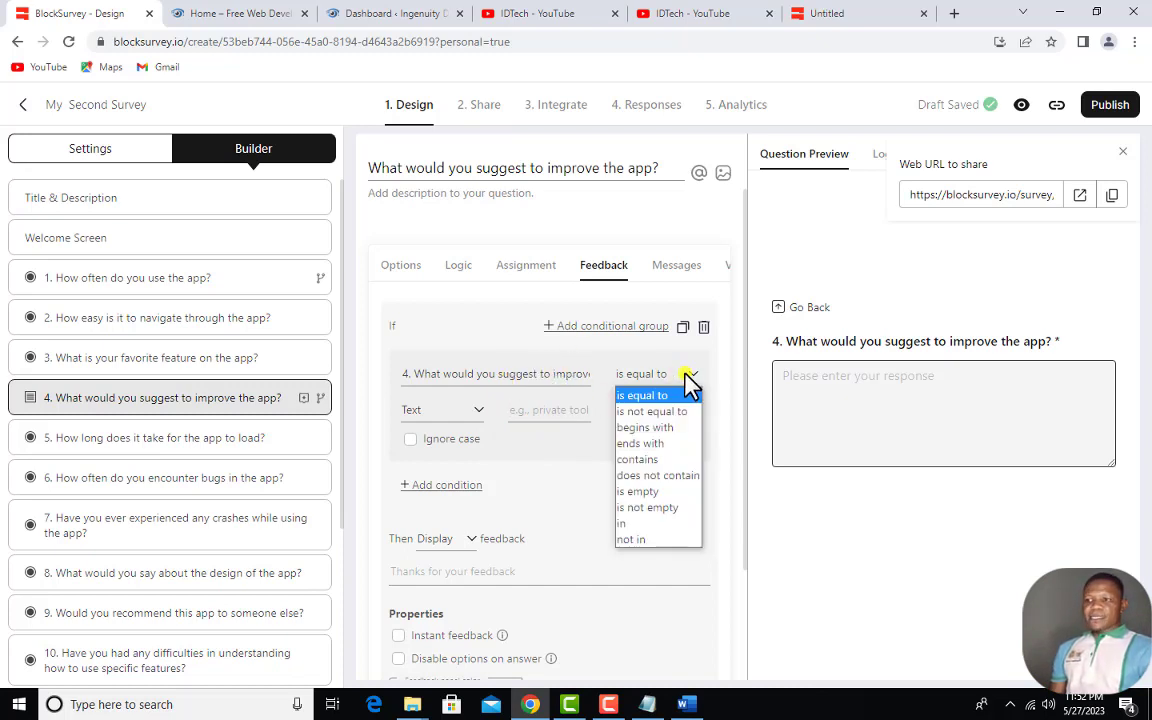
{"action": "left_click", "coordinate": [676, 398]}
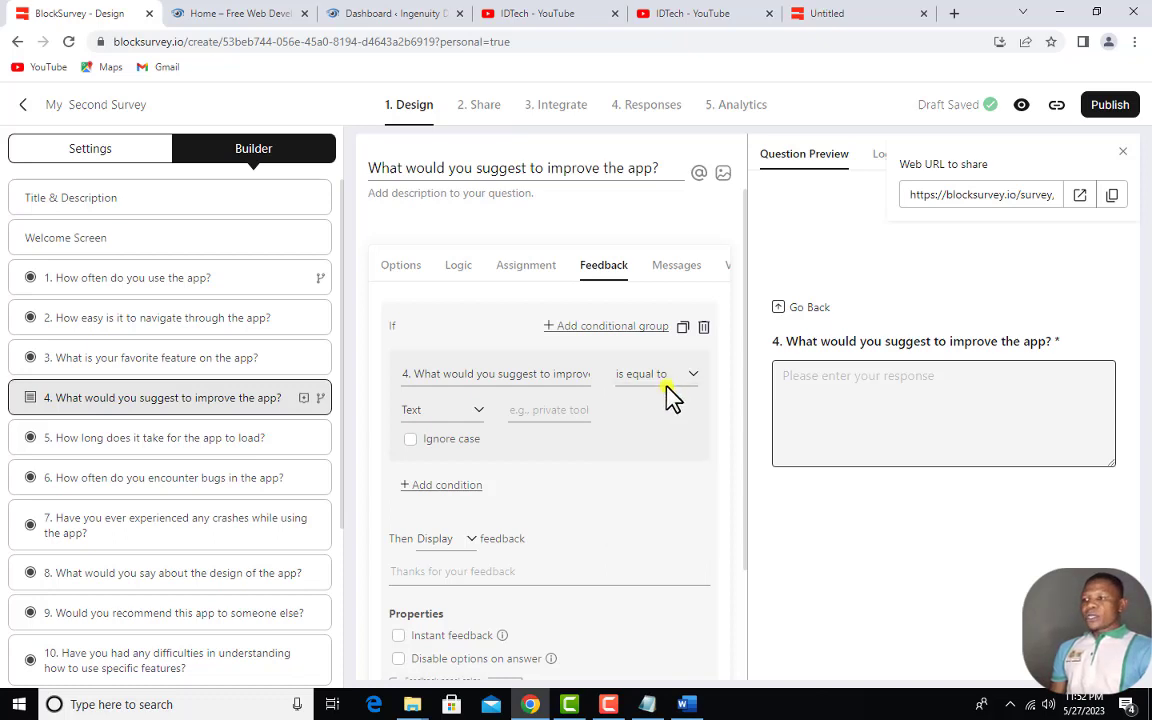
{"action": "left_click", "coordinate": [427, 412]}
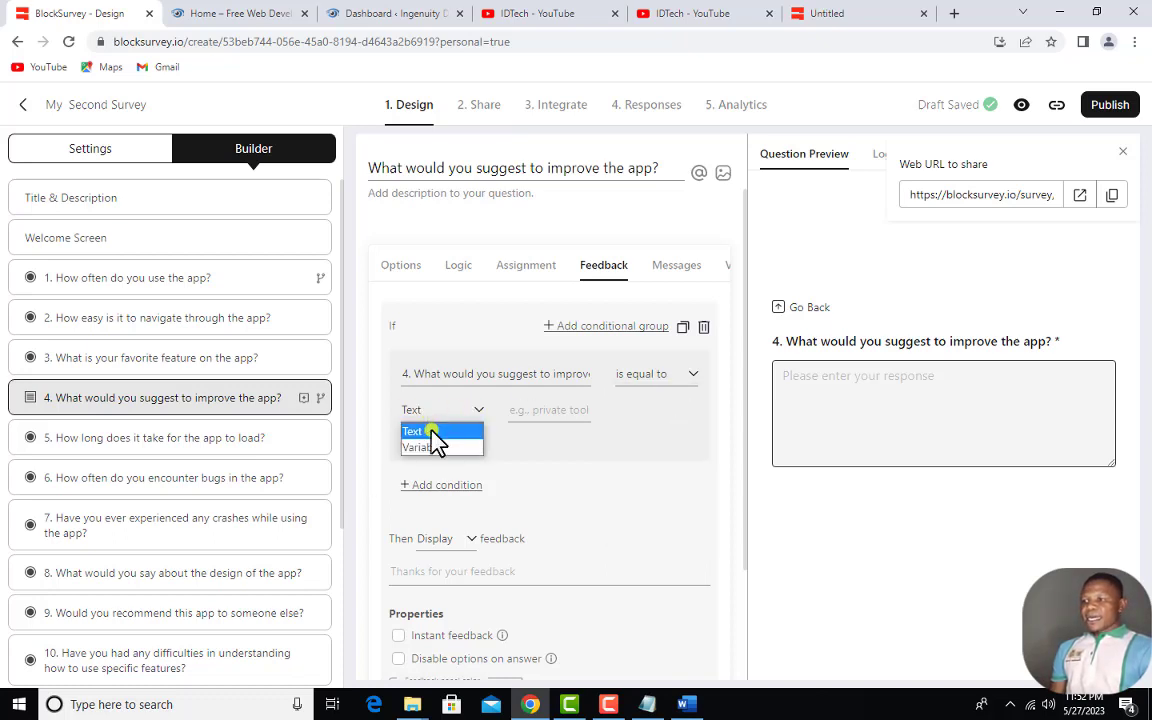
{"action": "left_click", "coordinate": [432, 431]}
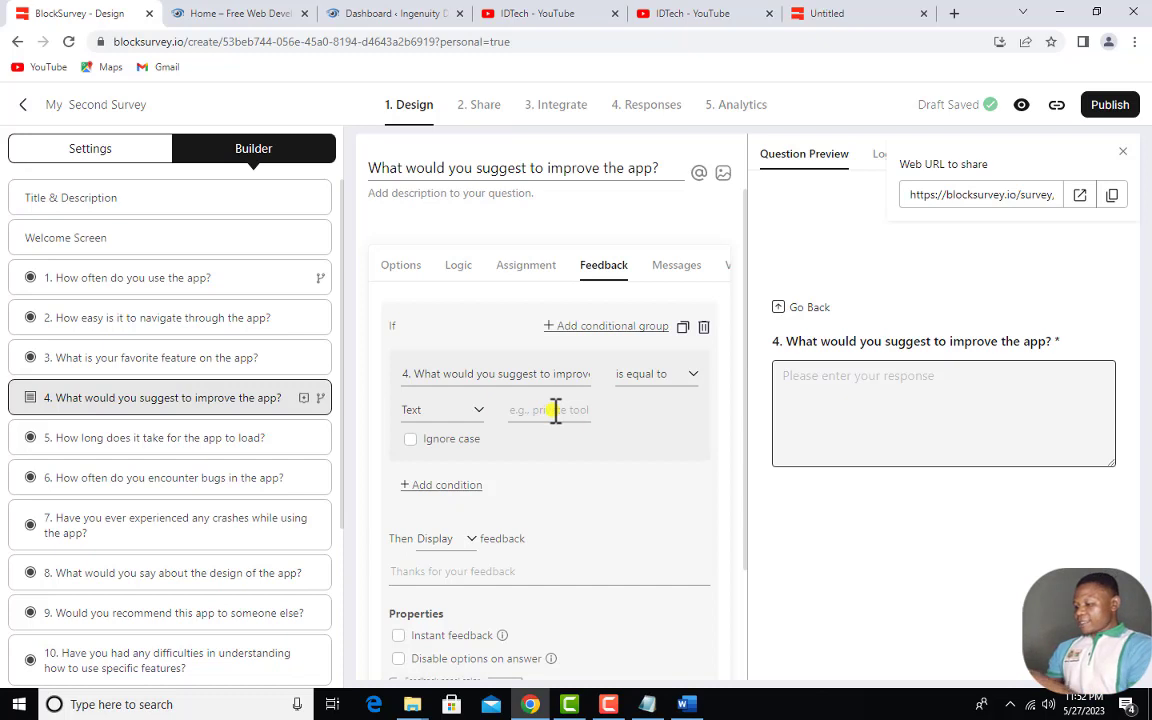
{"action": "left_click", "coordinate": [555, 411]}
{"action": "type", "text": "yes"}
{"action": "scroll", "coordinate": [560, 465], "scroll_direction": "down", "scroll_amount": 3}
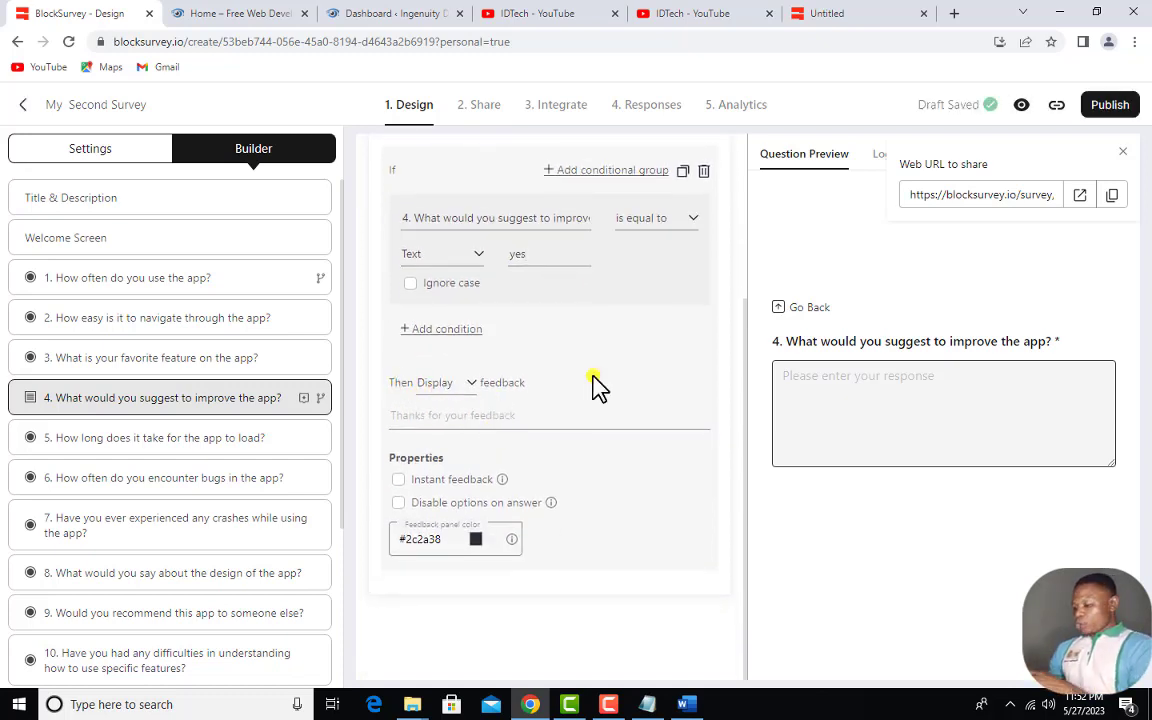
{"action": "type", "text": "THANK YOU"}
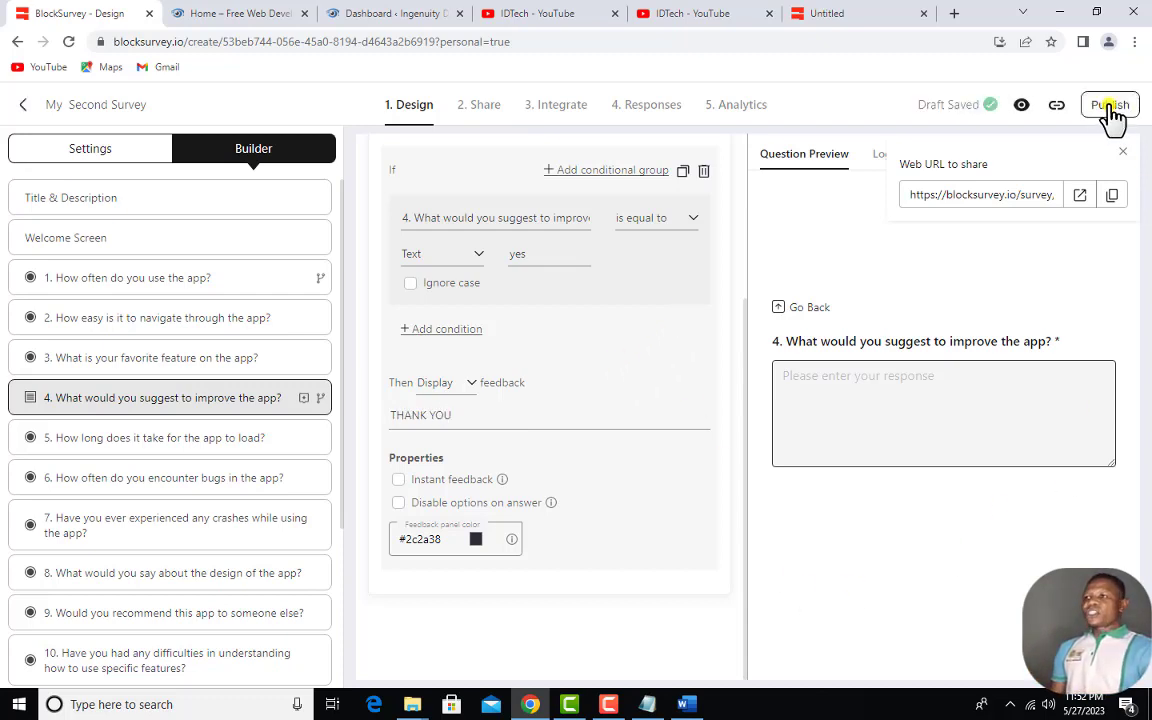
{"action": "left_click", "coordinate": [1079, 195]}
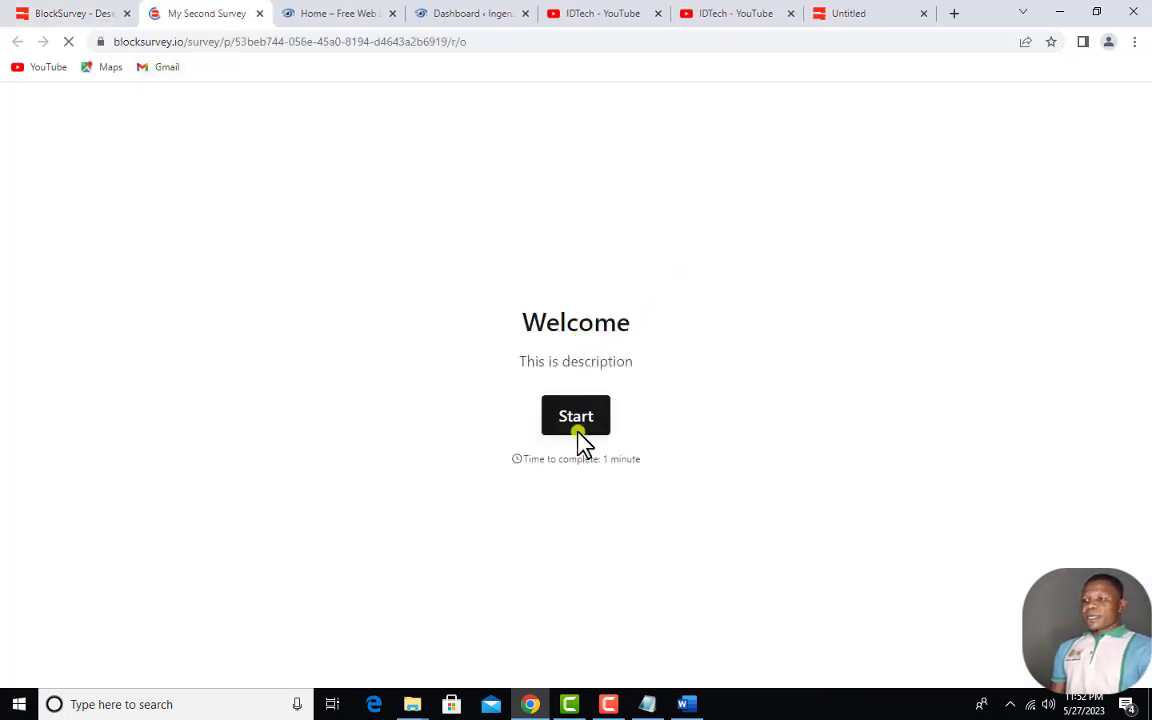
Run the live survey with 'Once or twice a week' and Excellent customer support up to question 4
{"action": "left_click", "coordinate": [586, 411]}
{"action": "left_click", "coordinate": [310, 386]}
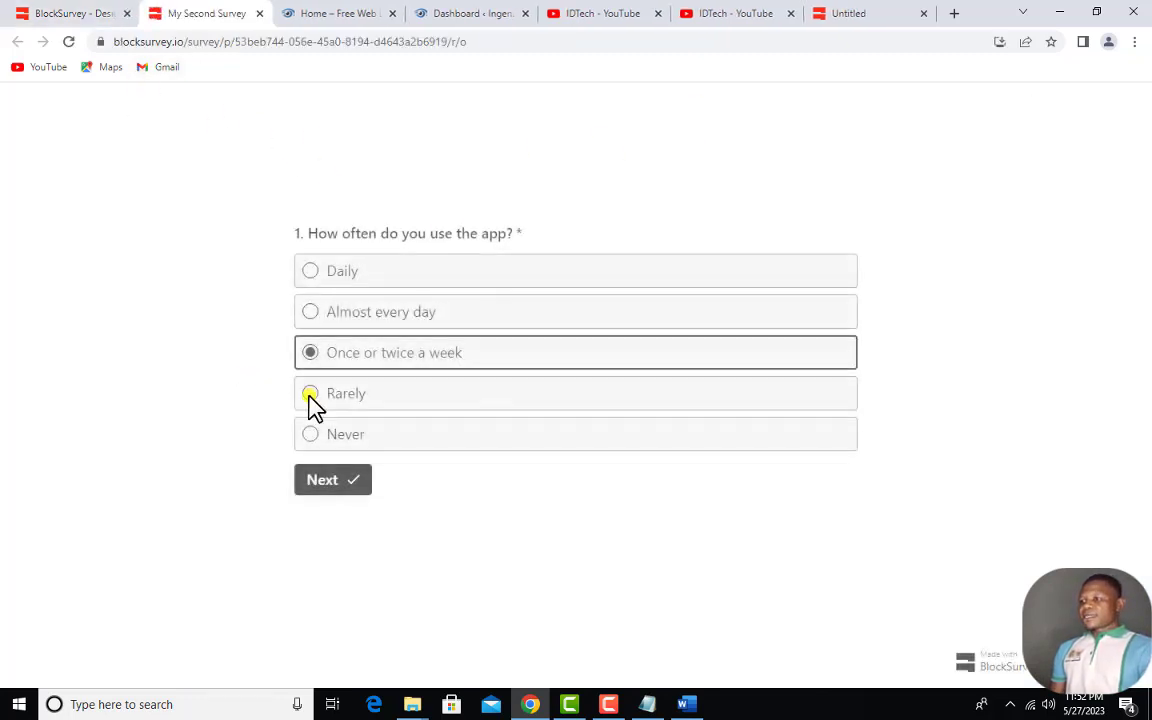
{"action": "left_click", "coordinate": [337, 485]}
{"action": "left_click", "coordinate": [341, 505]}
{"action": "left_click", "coordinate": [330, 383]}
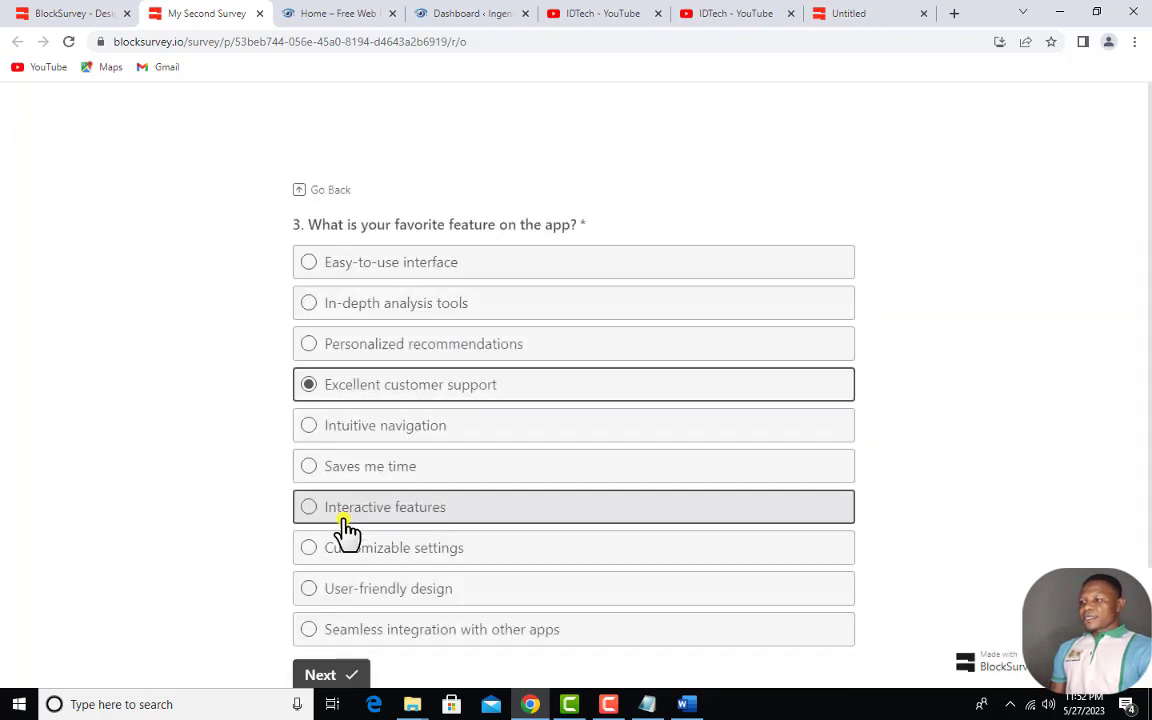
{"action": "scroll", "coordinate": [360, 615], "scroll_direction": "down", "scroll_amount": 3}
{"action": "left_click", "coordinate": [330, 526]}
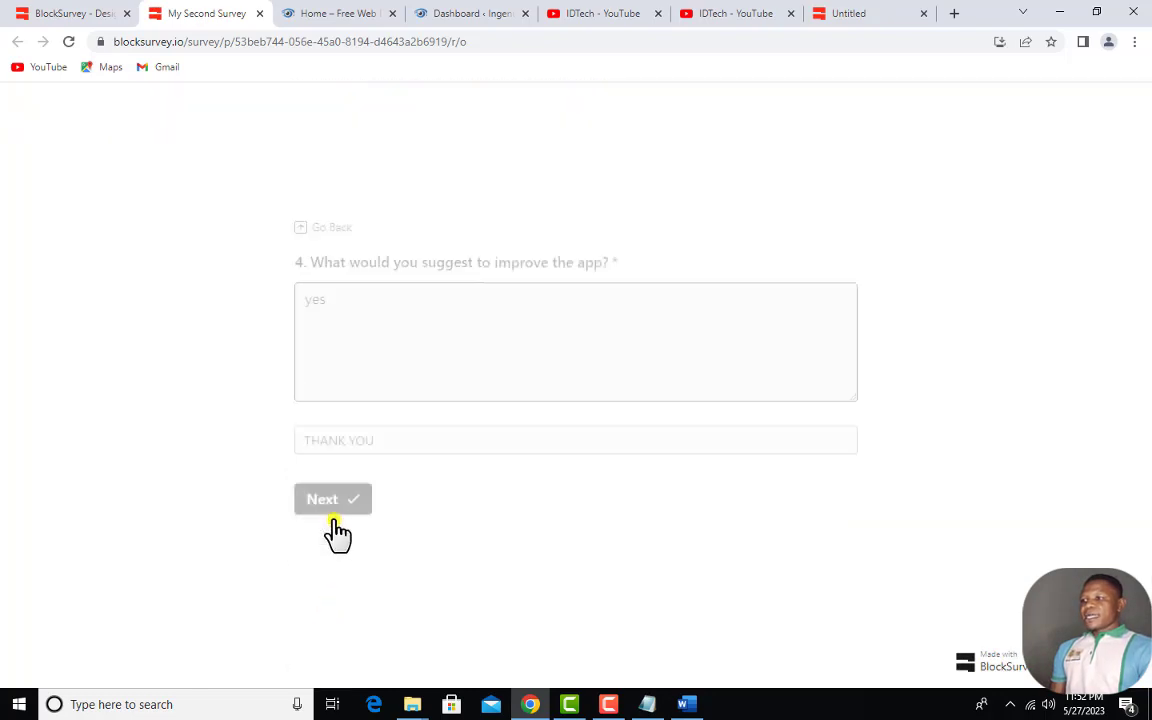
Check question 4's 'yes' answer, alter and restore it, and confirm the THANK YOU feedback appears
{"action": "left_click", "coordinate": [352, 298]}
{"action": "left_click", "coordinate": [334, 476]}
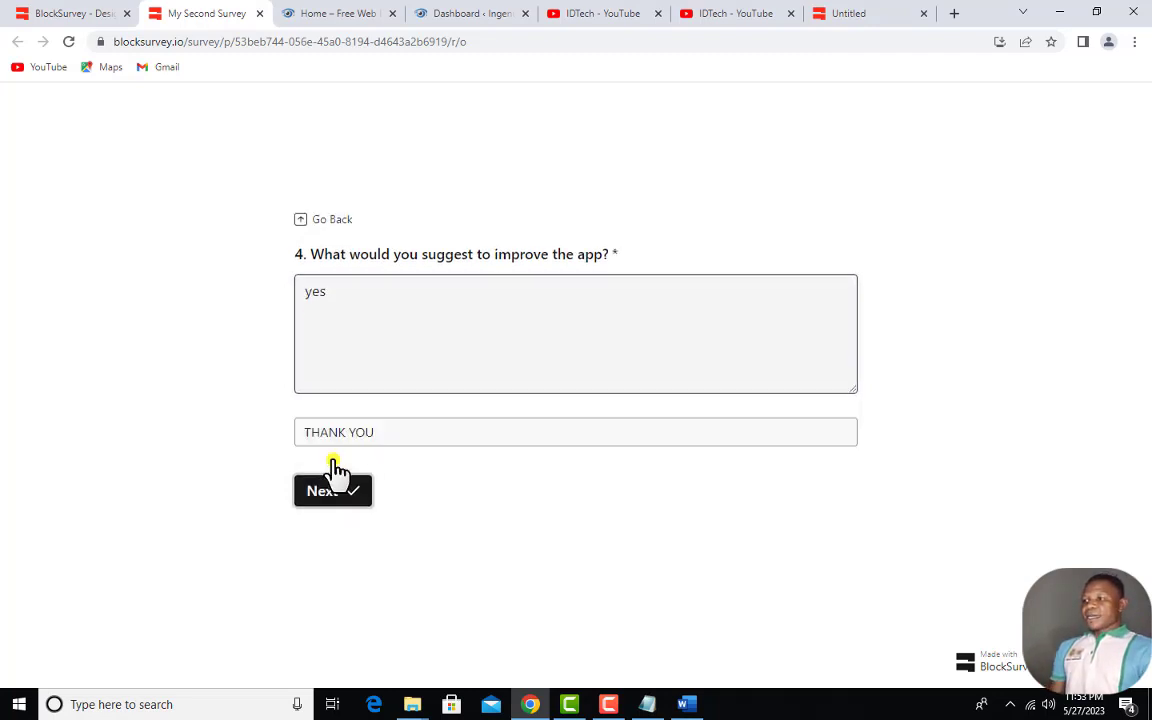
{"action": "mouse_move", "coordinate": [305, 440]}
{"action": "left_mouse_down"}
{"action": "mouse_move", "coordinate": [393, 450]}
{"action": "mouse_move", "coordinate": [298, 440]}
{"action": "left_mouse_up"}
{"action": "left_click", "coordinate": [428, 440]}
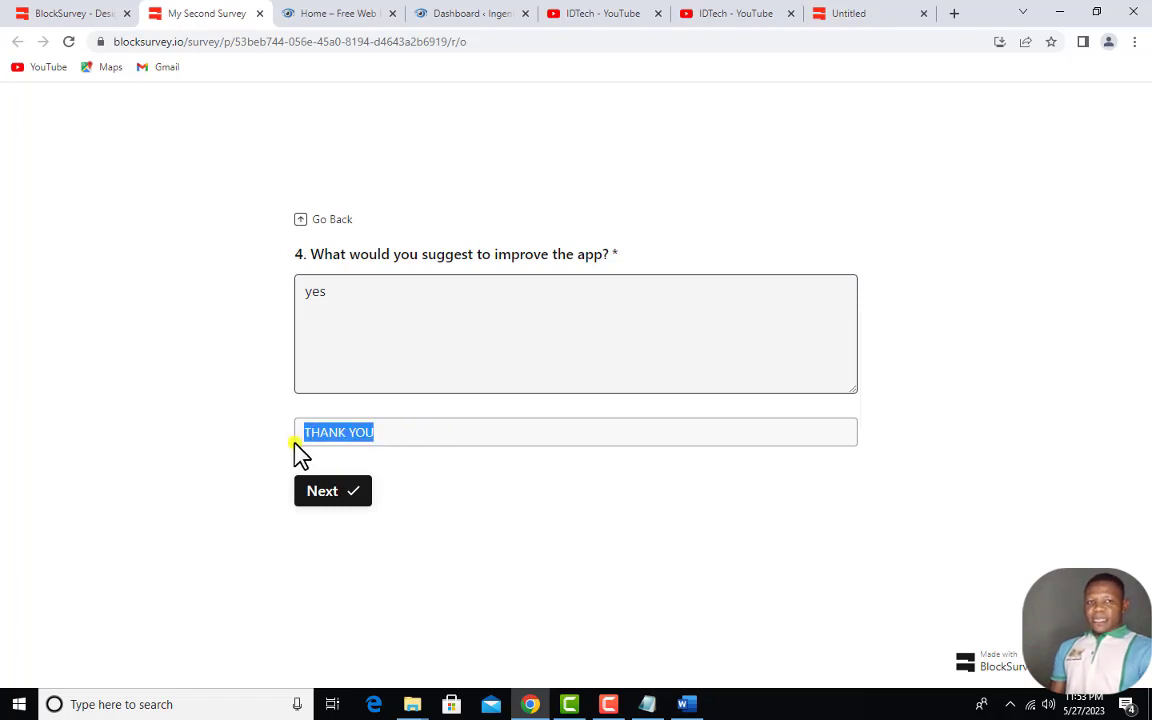
{"action": "double_click", "coordinate": [398, 304]}
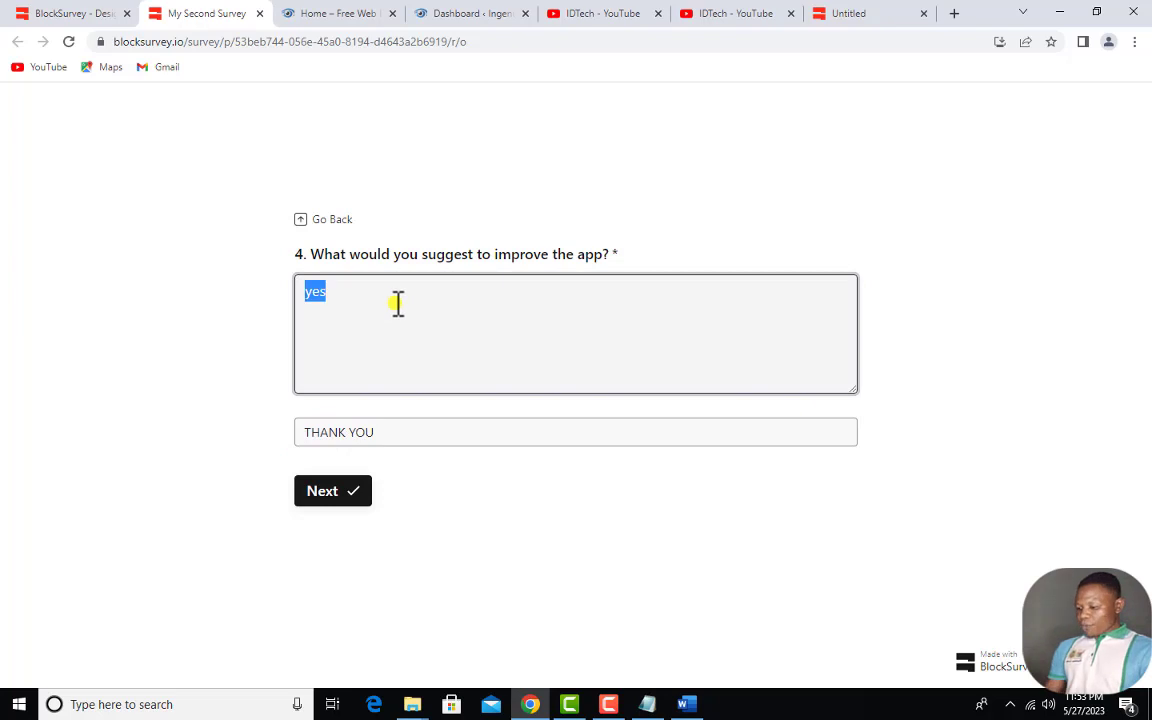
{"action": "type", "text": "n"}
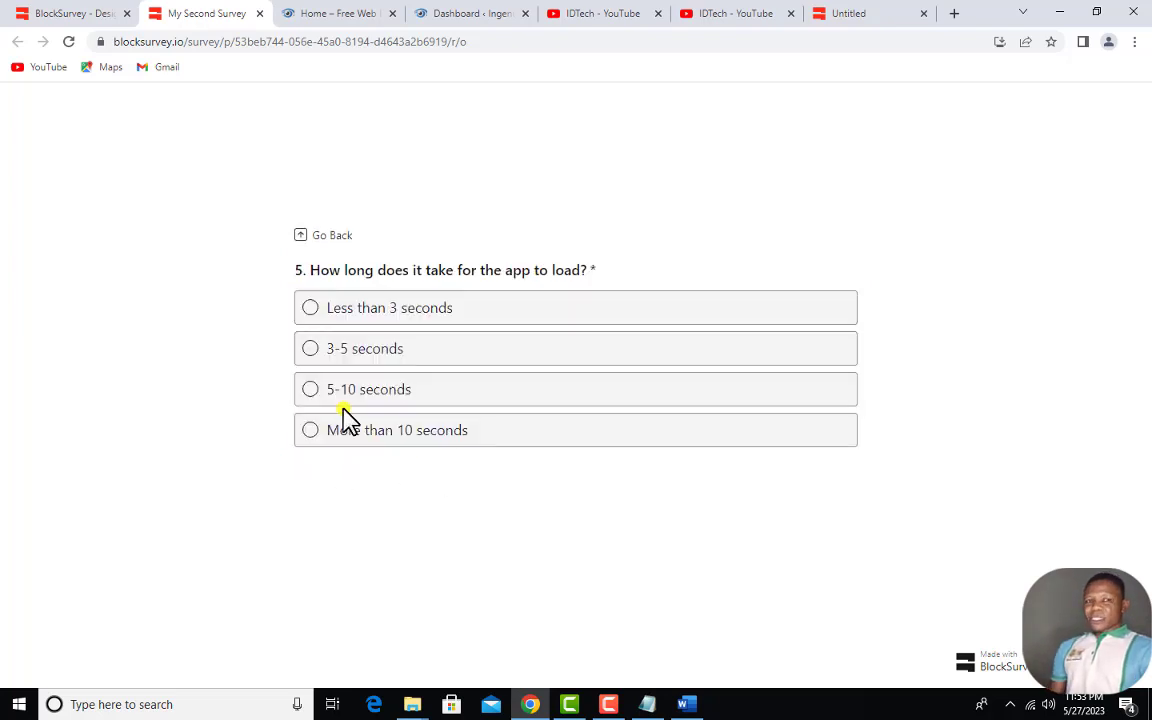
{"action": "left_click", "coordinate": [327, 237]}
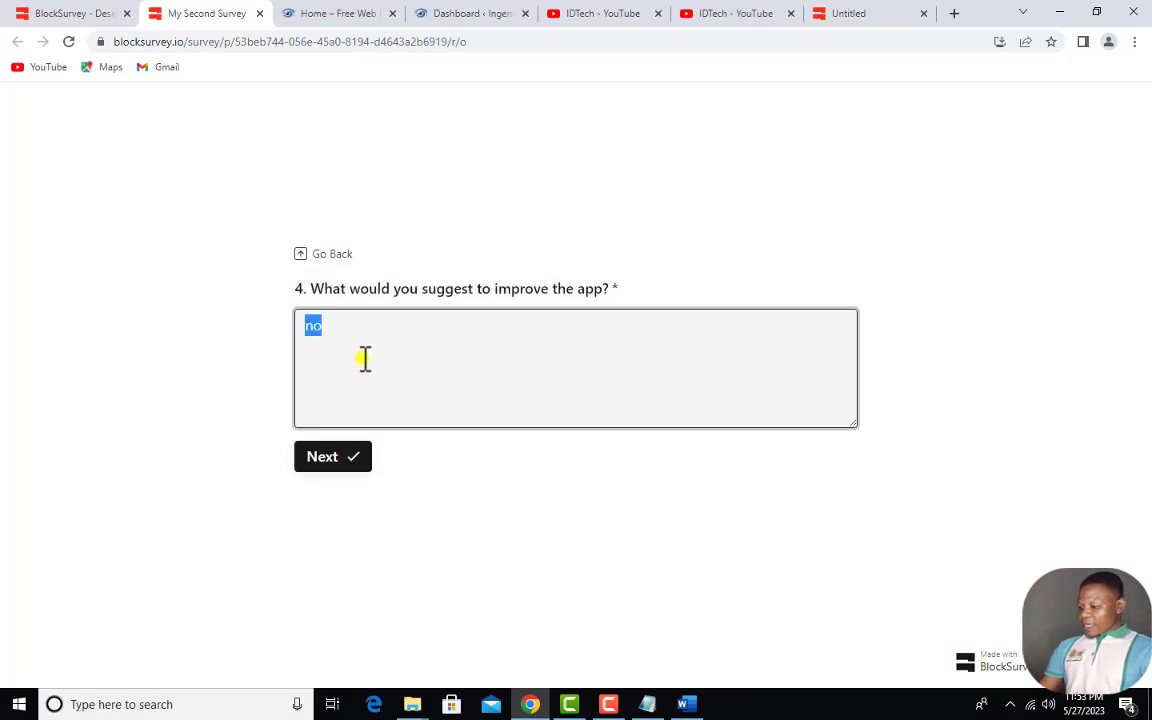
{"action": "type", "text": "s"}
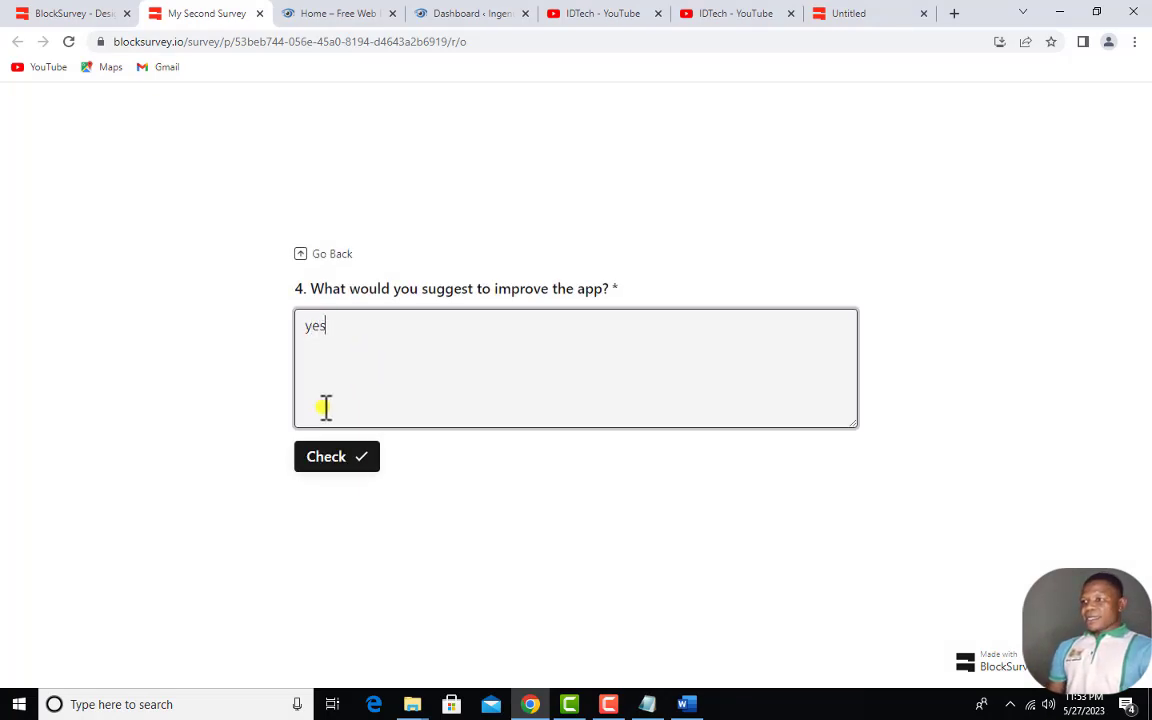
{"action": "left_click", "coordinate": [325, 463]}
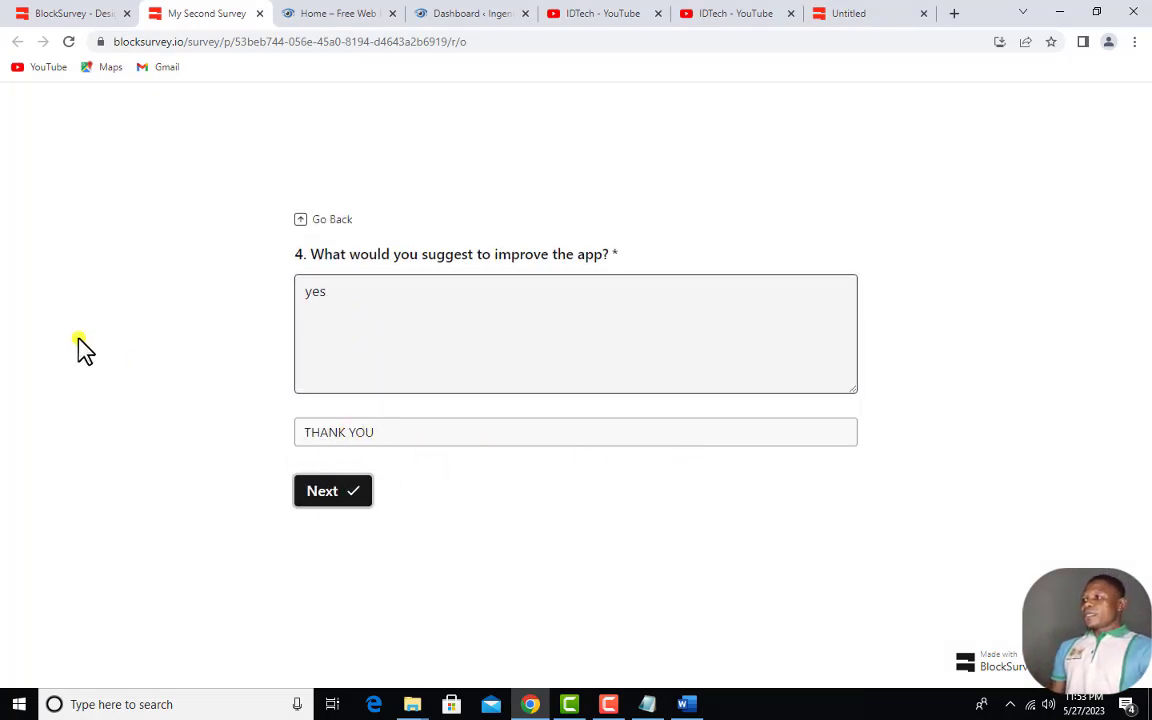
{"action": "left_click", "coordinate": [57, 13]}
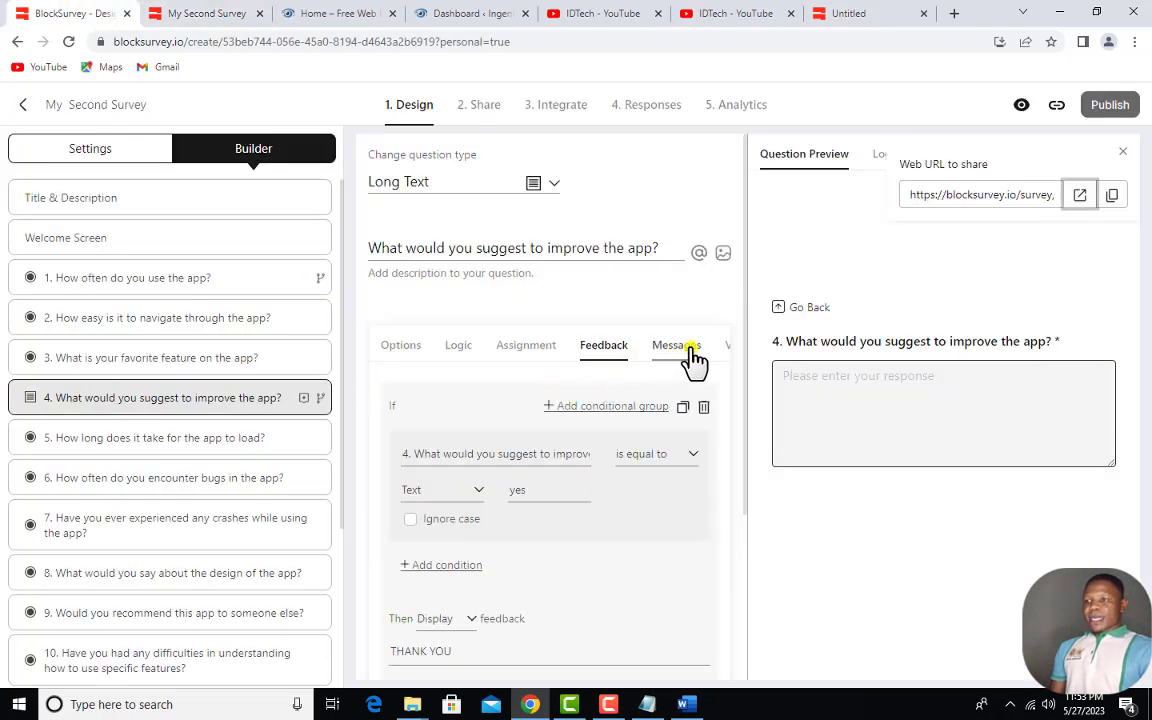
Review question 4's placeholder, required-answer and minimum-length message fields, leaving them empty
{"action": "left_click", "coordinate": [689, 352]}
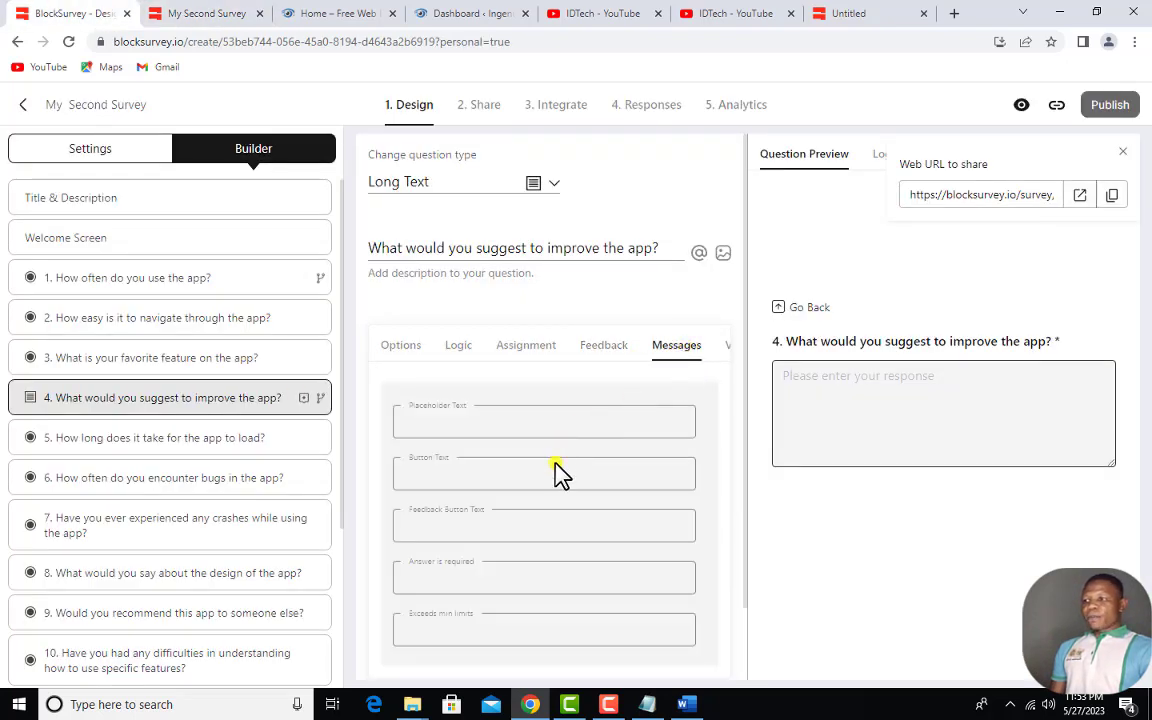
{"action": "scroll", "coordinate": [520, 400], "scroll_direction": "down", "scroll_amount": 1}
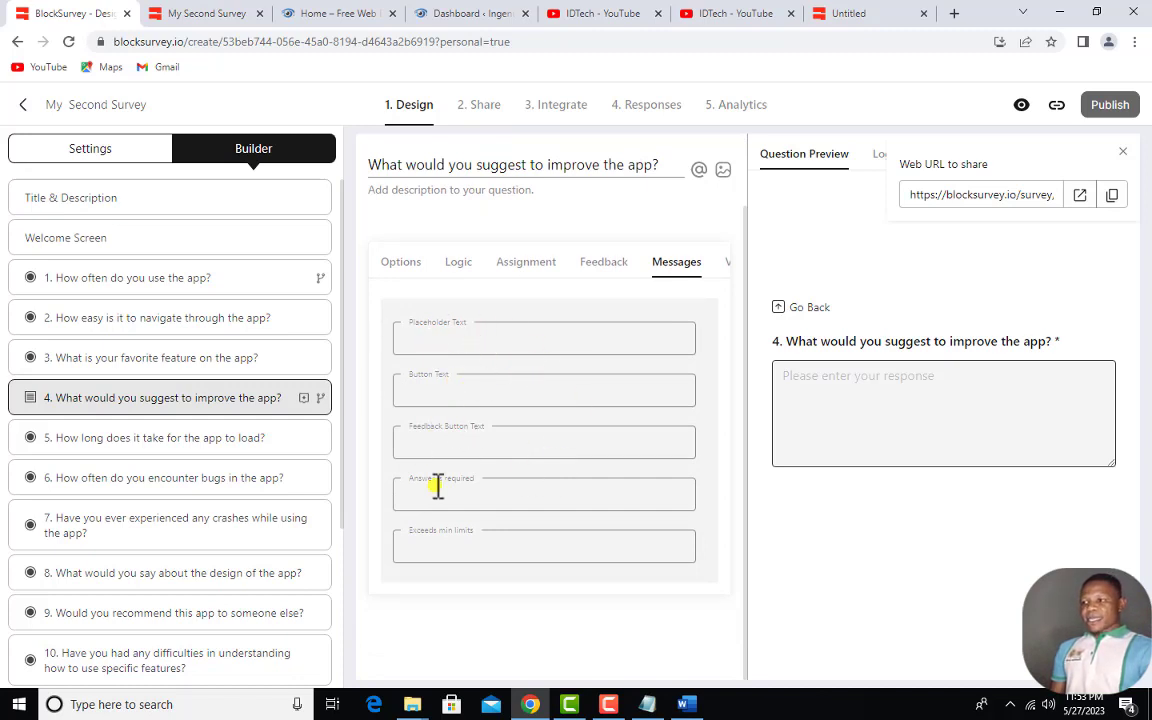
{"action": "left_click", "coordinate": [596, 494]}
{"action": "left_click", "coordinate": [576, 550]}
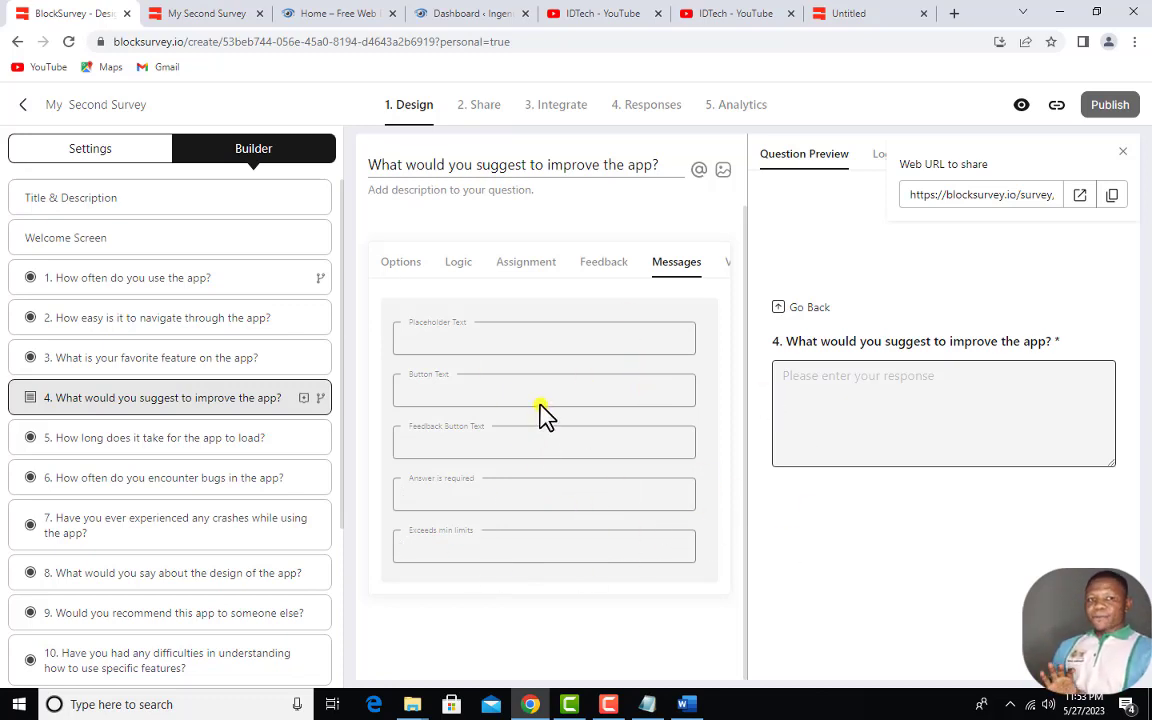
{"action": "left_click", "coordinate": [1015, 393]}
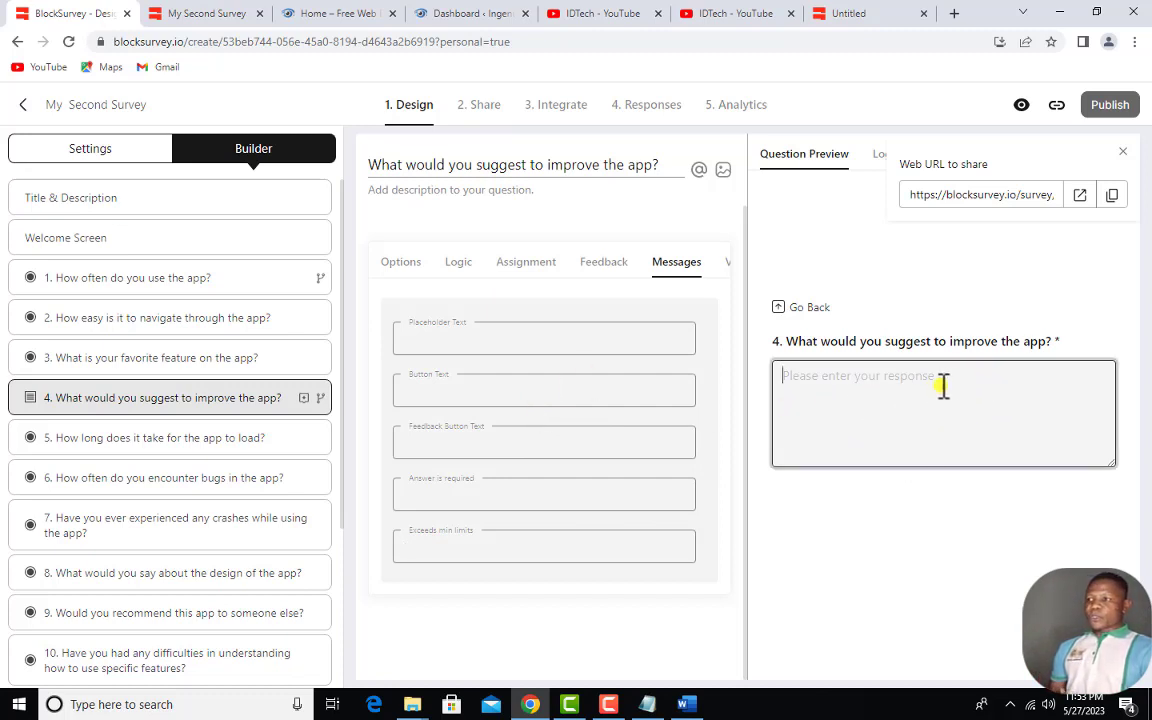
{"action": "left_click", "coordinate": [572, 342]}
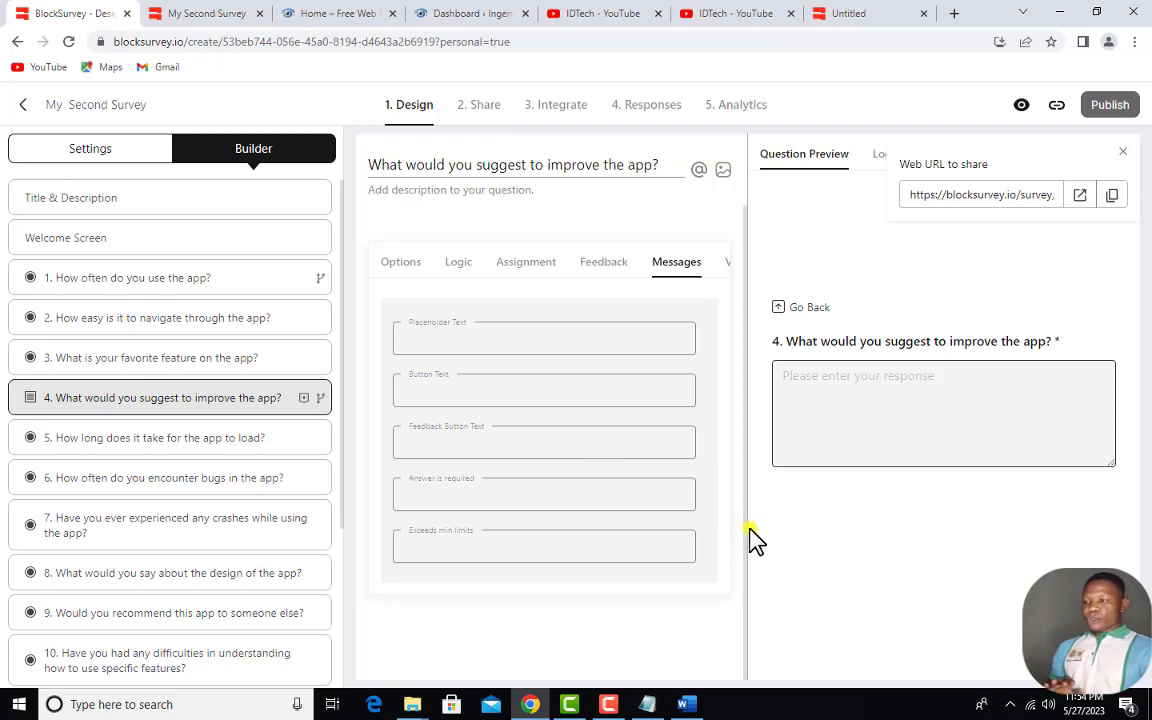
{"action": "scroll", "coordinate": [270, 450], "scroll_direction": "down", "scroll_amount": 3}
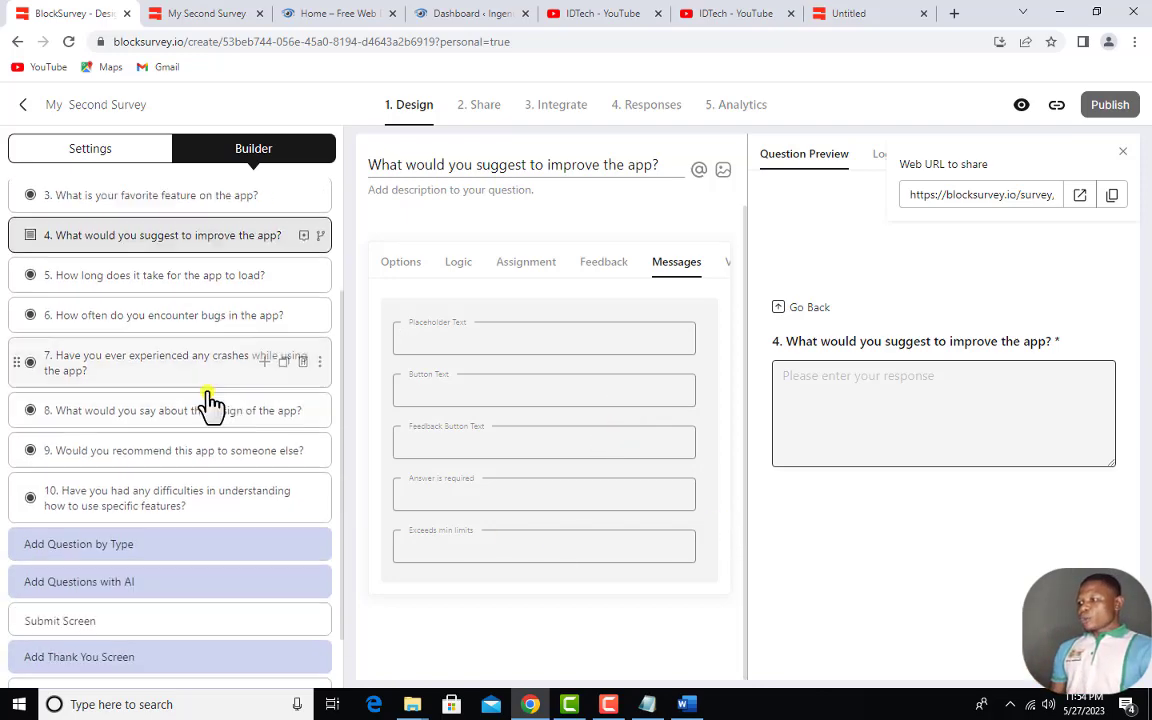
{"action": "scroll", "coordinate": [190, 432], "scroll_direction": "up", "scroll_amount": 2}
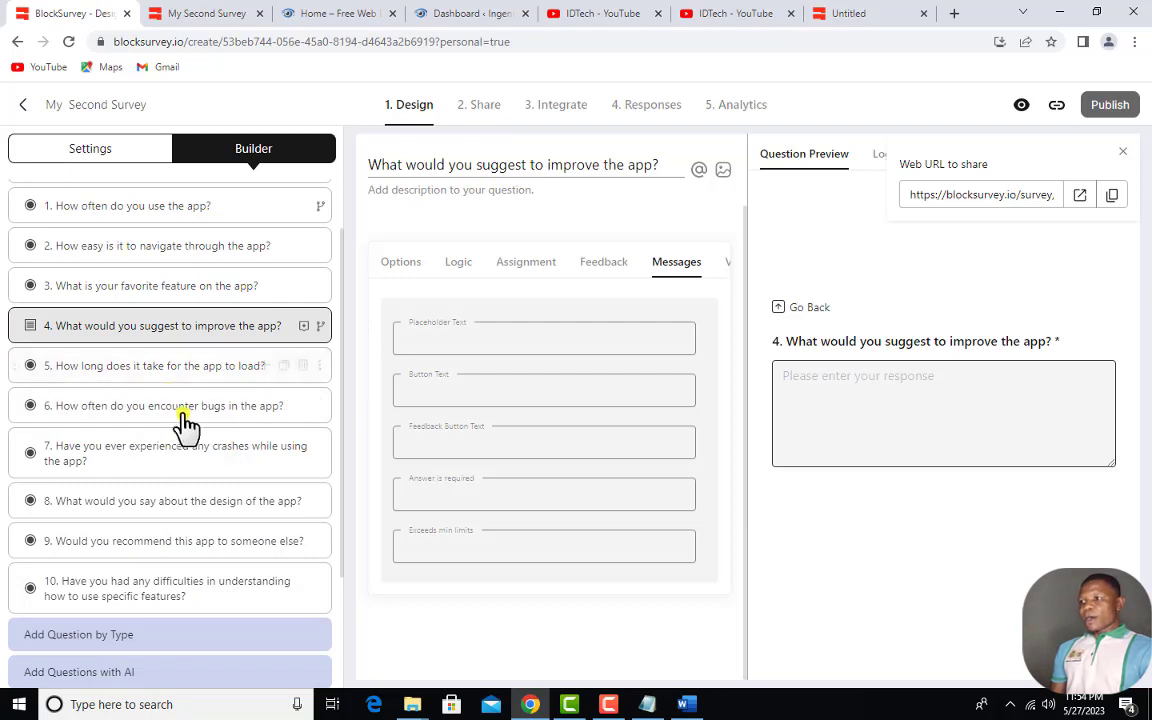
{"action": "scroll", "coordinate": [190, 440], "scroll_direction": "up", "scroll_amount": 1}
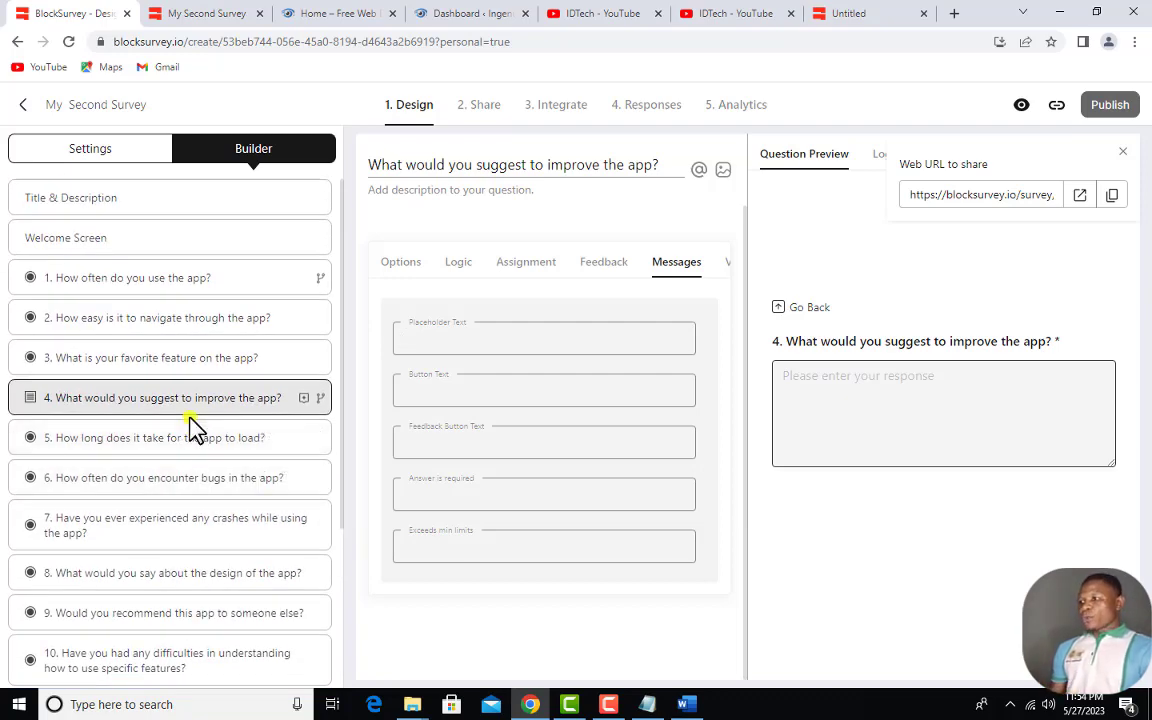
{"action": "scroll", "coordinate": [188, 437], "scroll_direction": "down", "scroll_amount": 3}
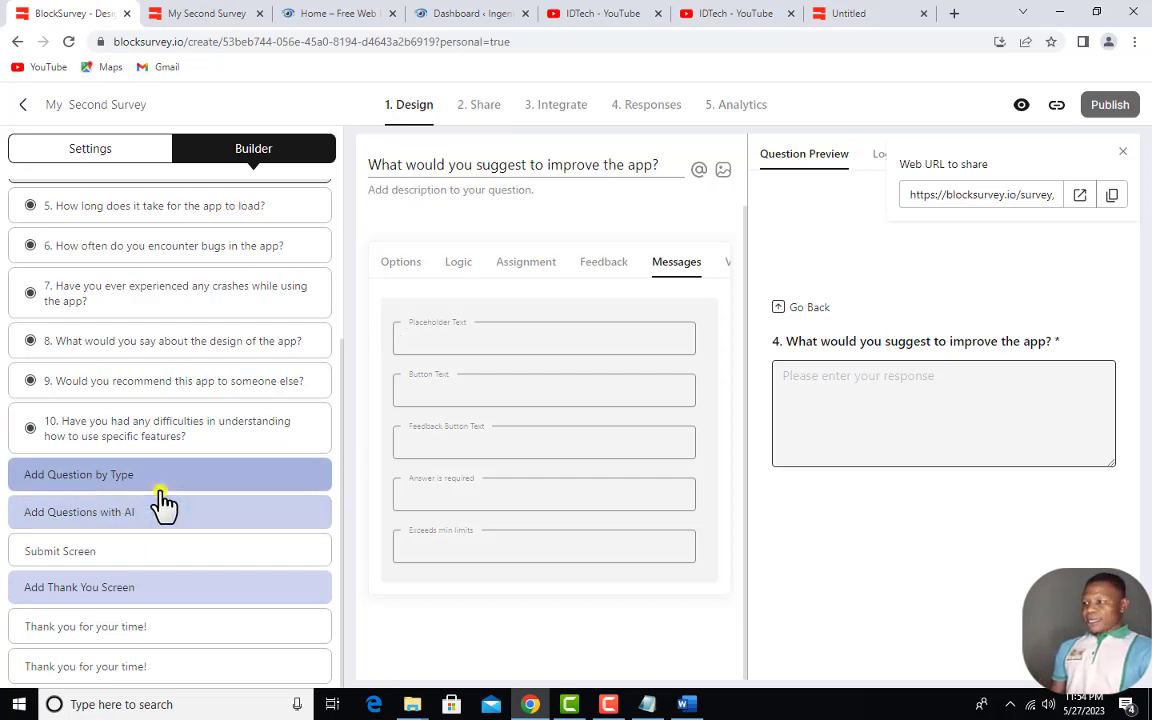
Look over the submit screen's general options and redirect logic
{"action": "left_click", "coordinate": [210, 560]}
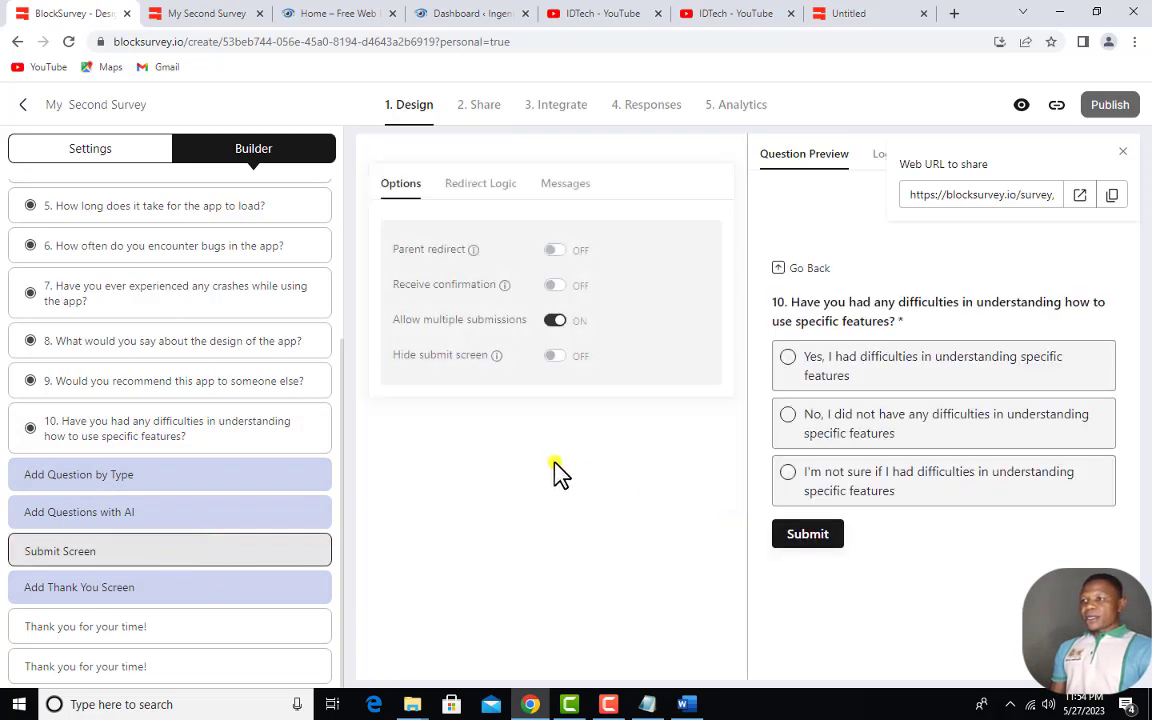
{"action": "left_click", "coordinate": [495, 190]}
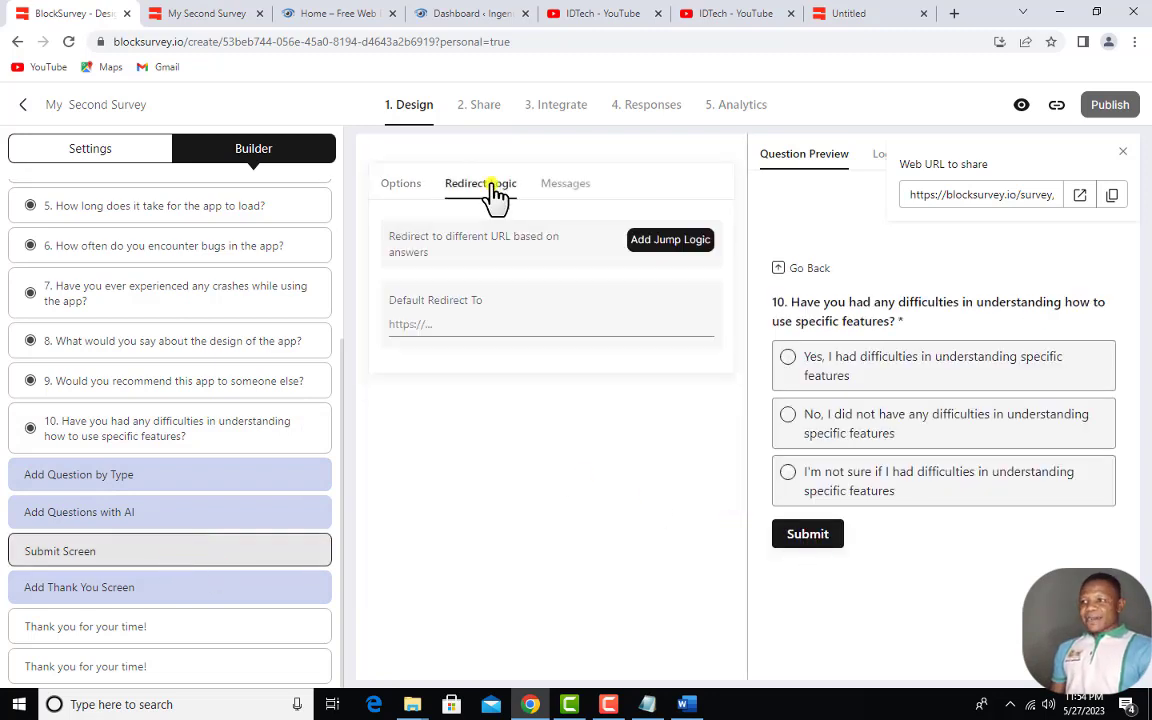
{"action": "left_click", "coordinate": [399, 192]}
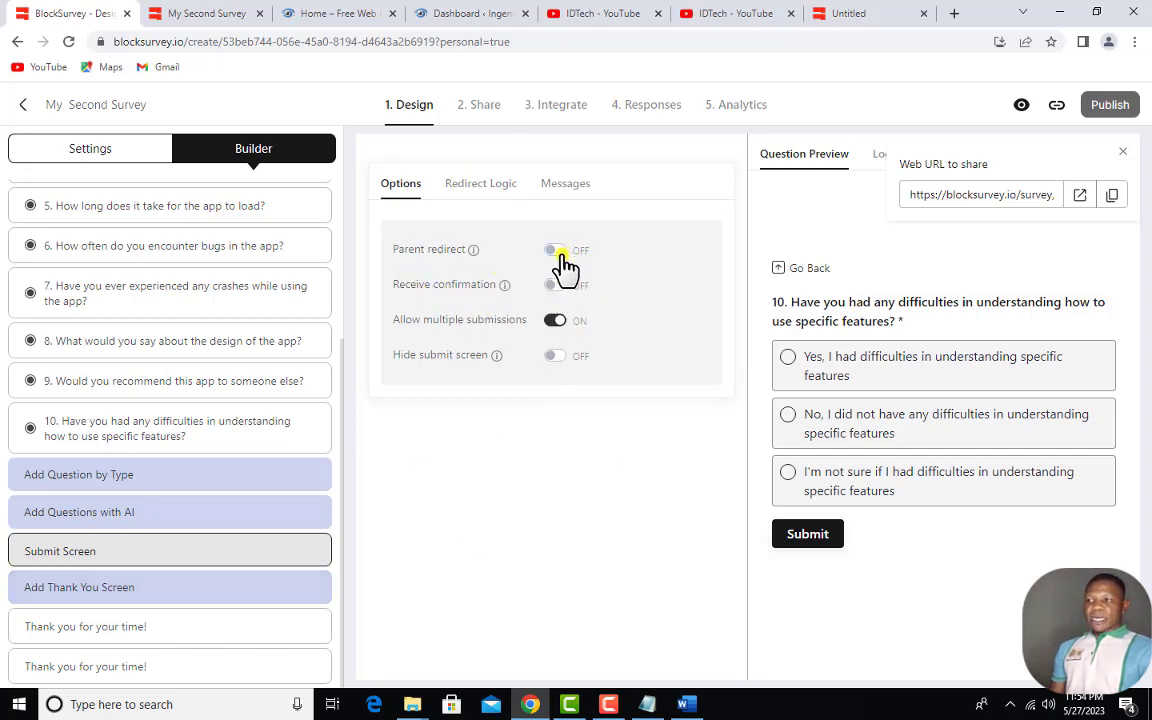
{"action": "left_click", "coordinate": [482, 185]}
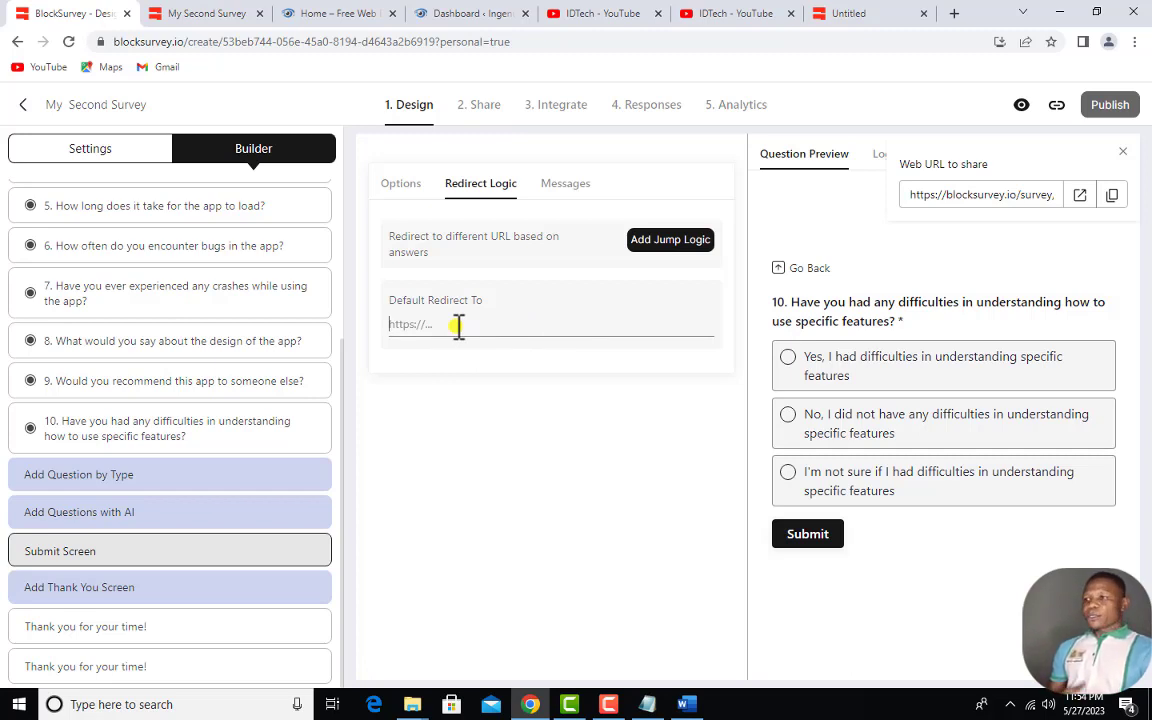
Set the submit screen's button text to 'Finally Submit'
{"action": "left_click", "coordinate": [566, 186]}
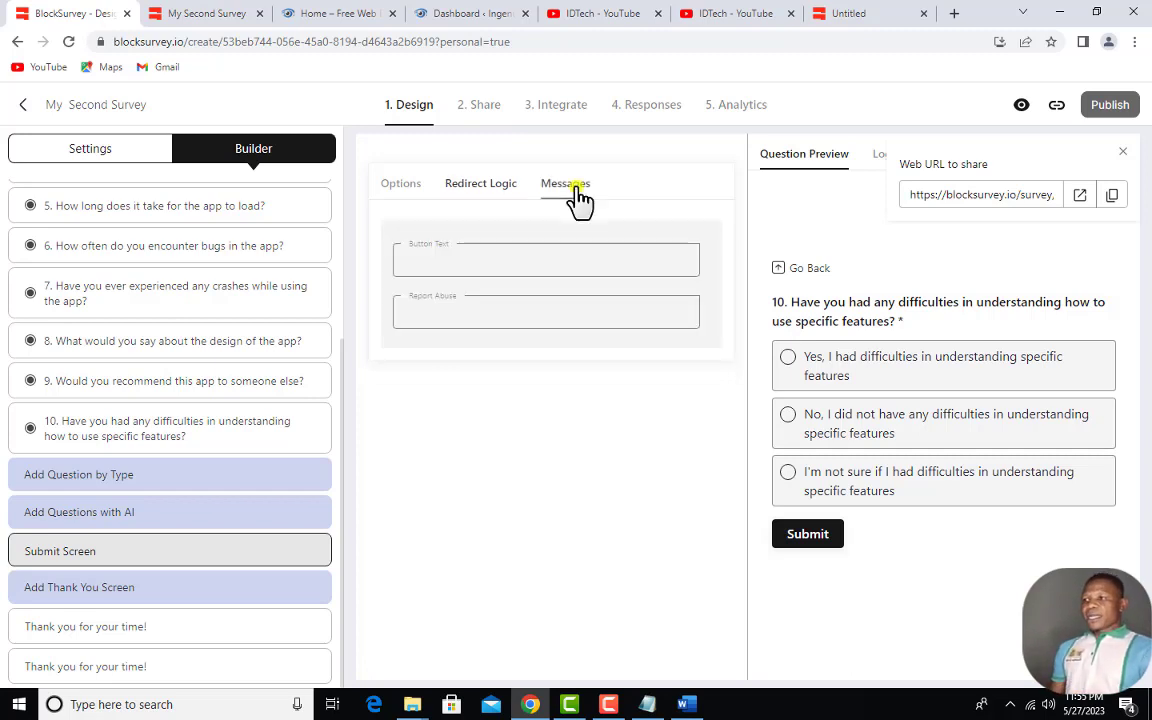
{"action": "left_click", "coordinate": [546, 265]}
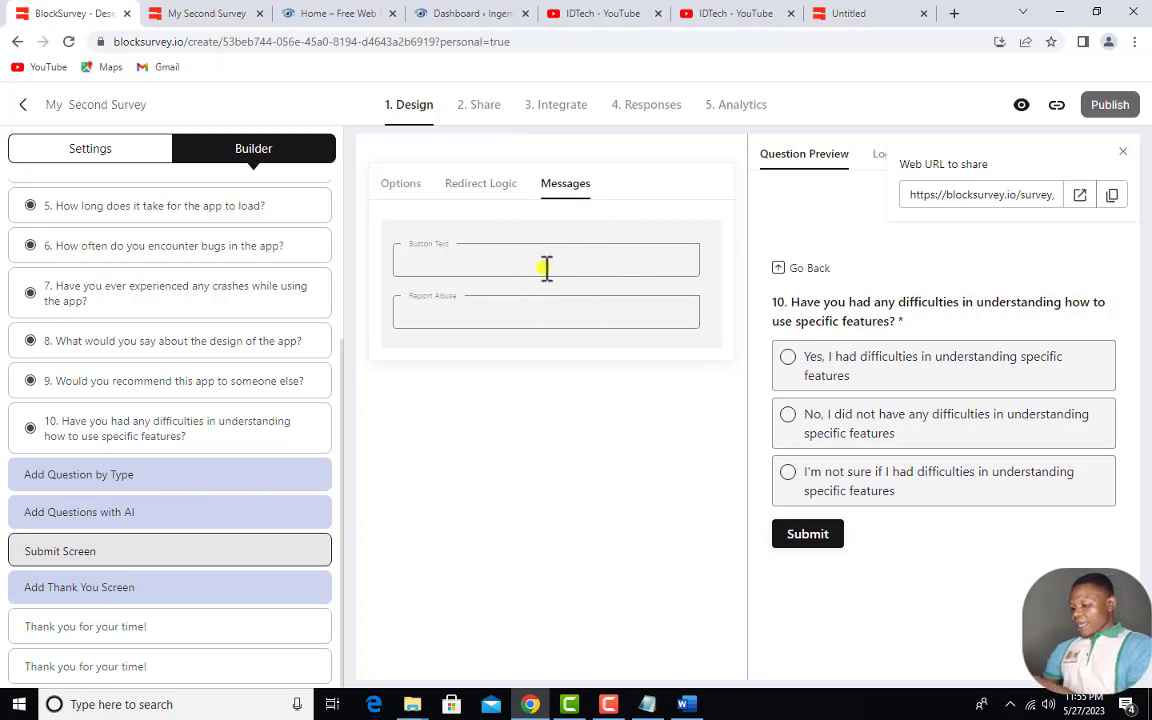
{"action": "type", "text": "Finally Submit"}
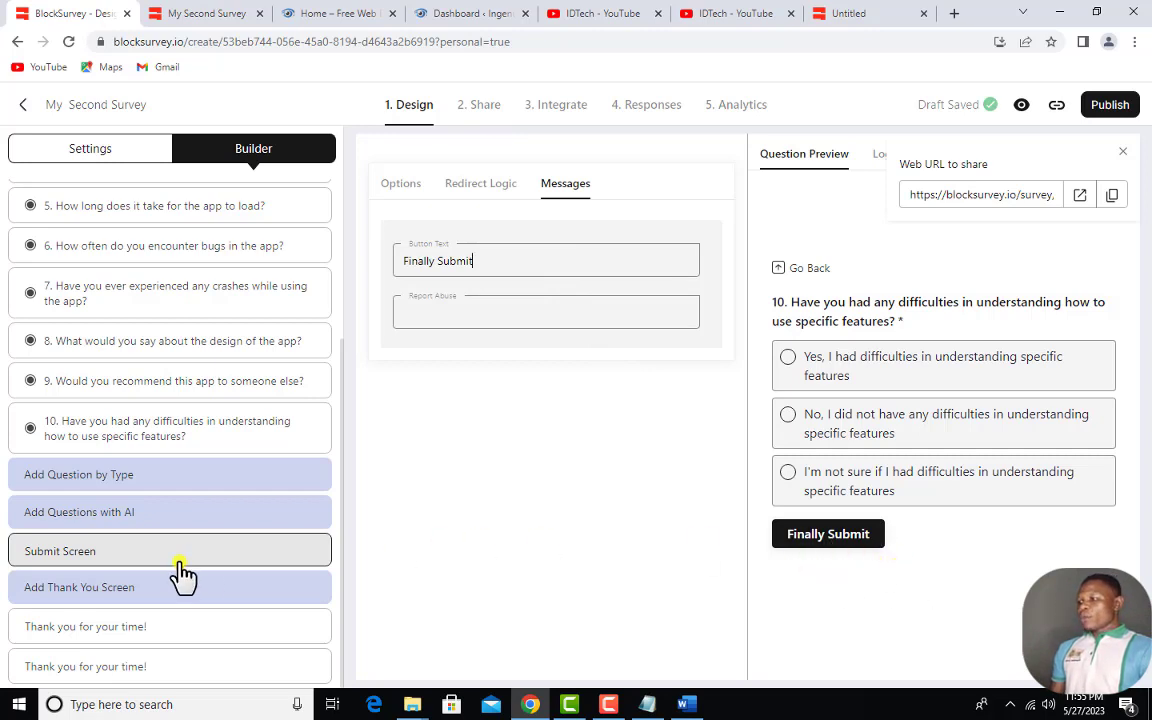
{"action": "left_click", "coordinate": [193, 666]}
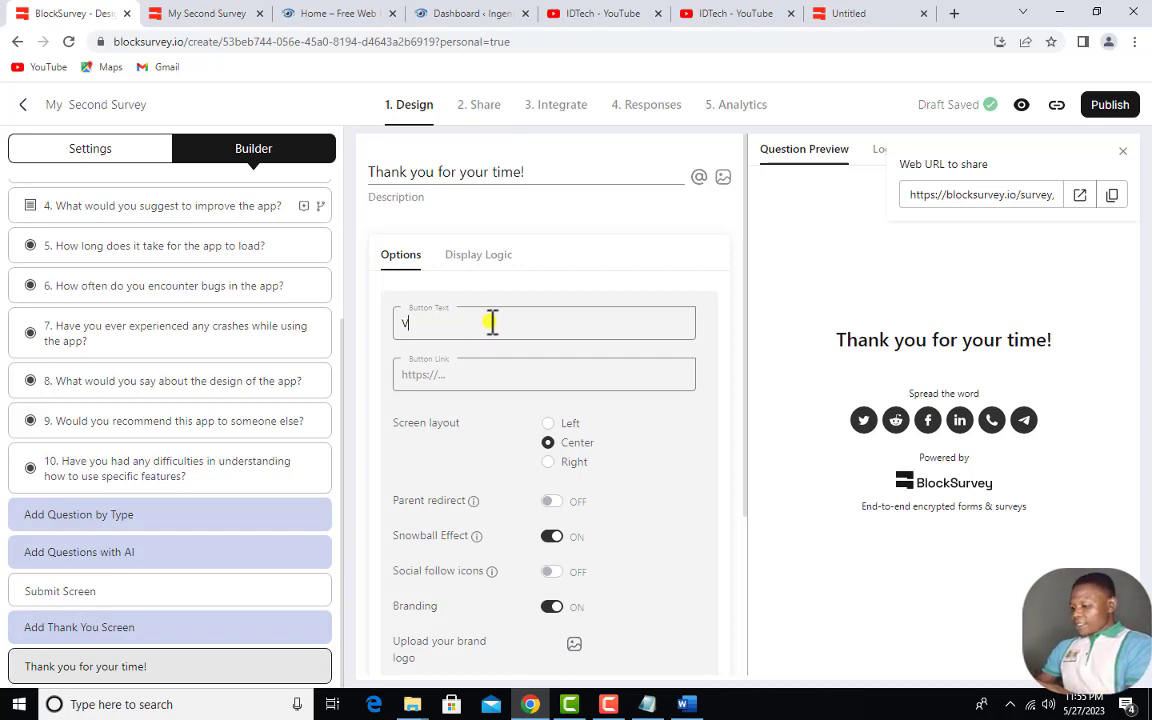
Label the thank-you screen's button 'Visit my Website'
{"action": "type", "text": "Visit my "}
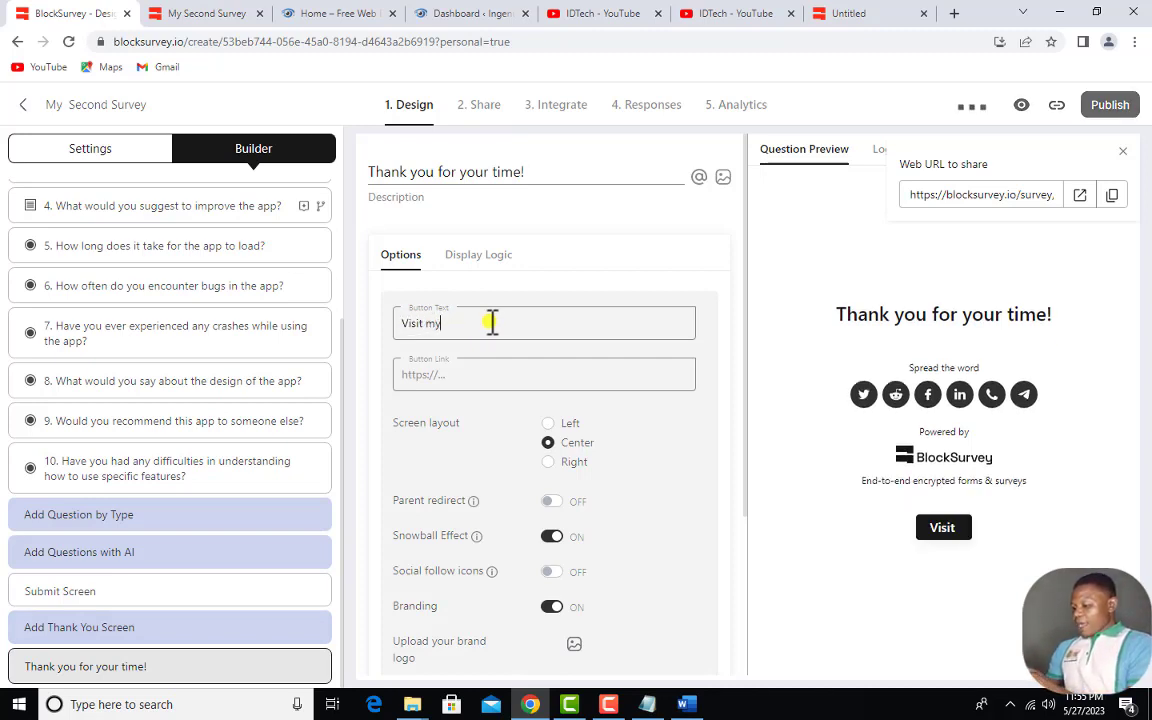
{"action": "type", "text": "Website"}
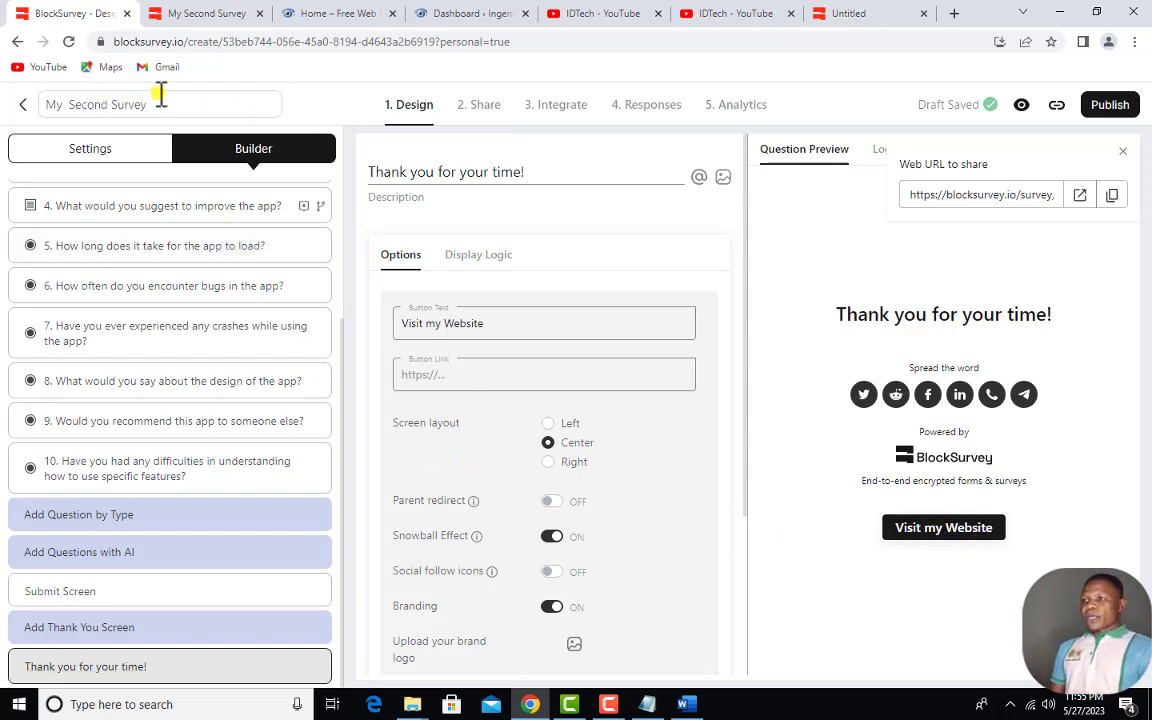
{"action": "left_click", "coordinate": [479, 108]}
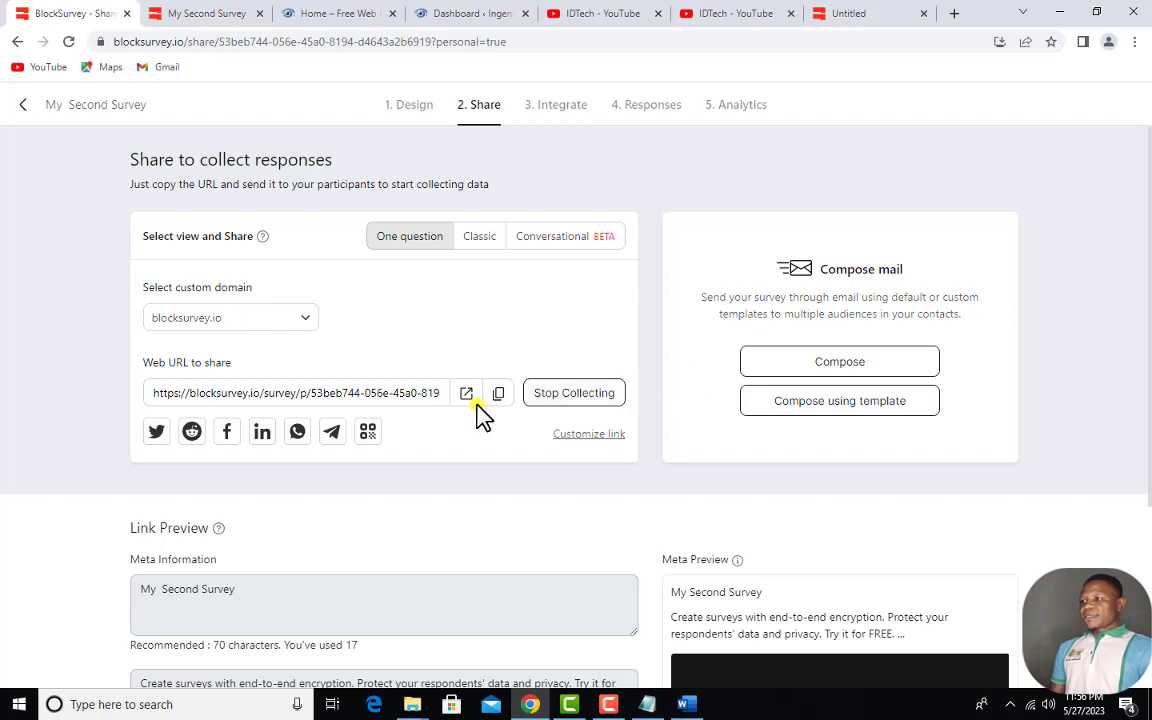
Draft an email invitation for the survey, look over its recipients and message, then discard it unsent
{"action": "scroll", "coordinate": [489, 419], "scroll_direction": "down", "scroll_amount": 1}
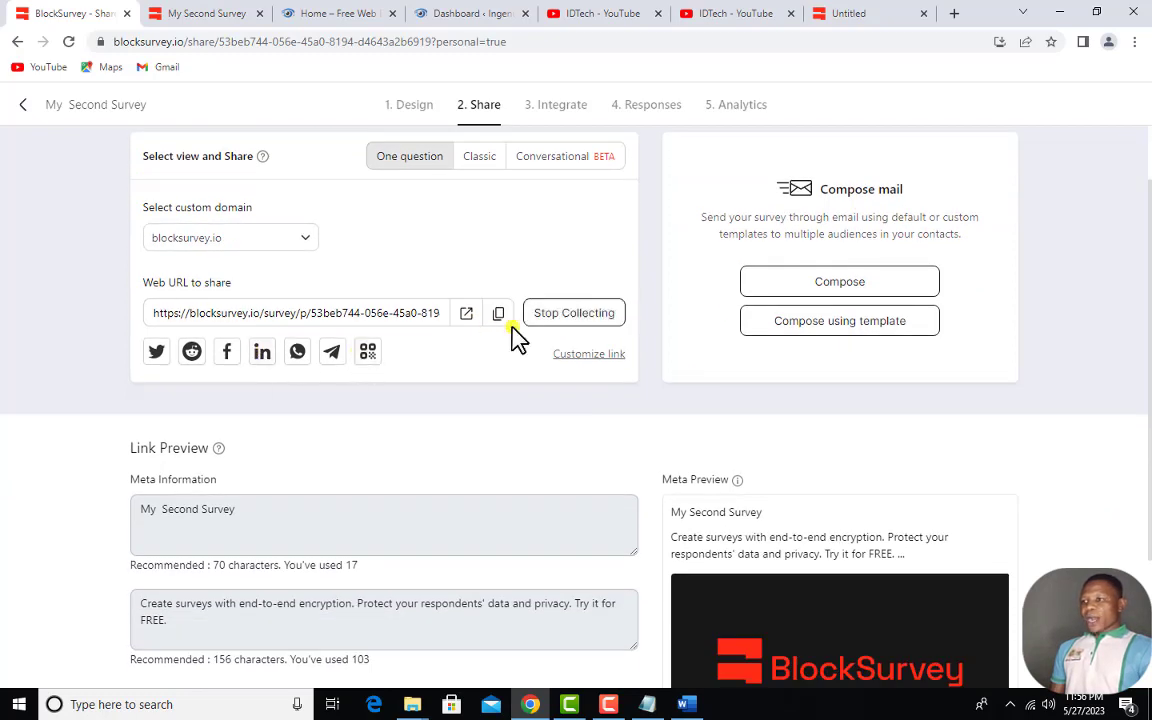
{"action": "scroll", "coordinate": [529, 337], "scroll_direction": "down", "scroll_amount": 1}
{"action": "scroll", "coordinate": [529, 337], "scroll_direction": "down", "scroll_amount": 1}
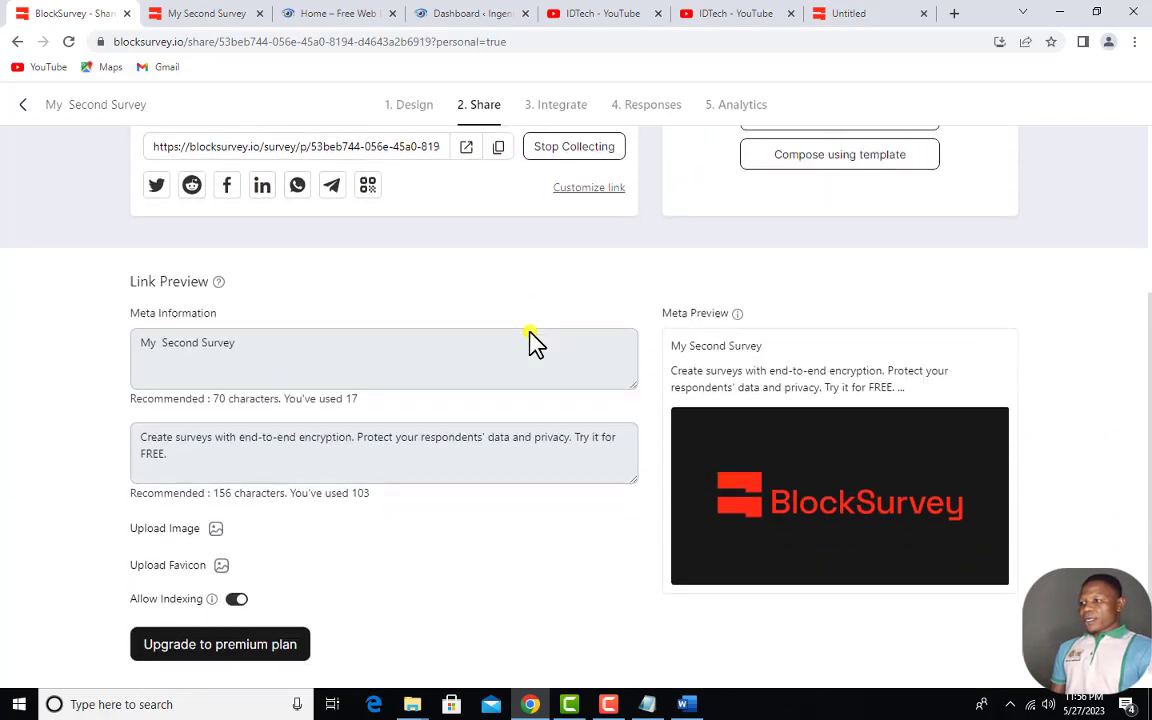
{"action": "scroll", "coordinate": [532, 342], "scroll_direction": "up", "scroll_amount": 3}
{"action": "left_click", "coordinate": [899, 360]}
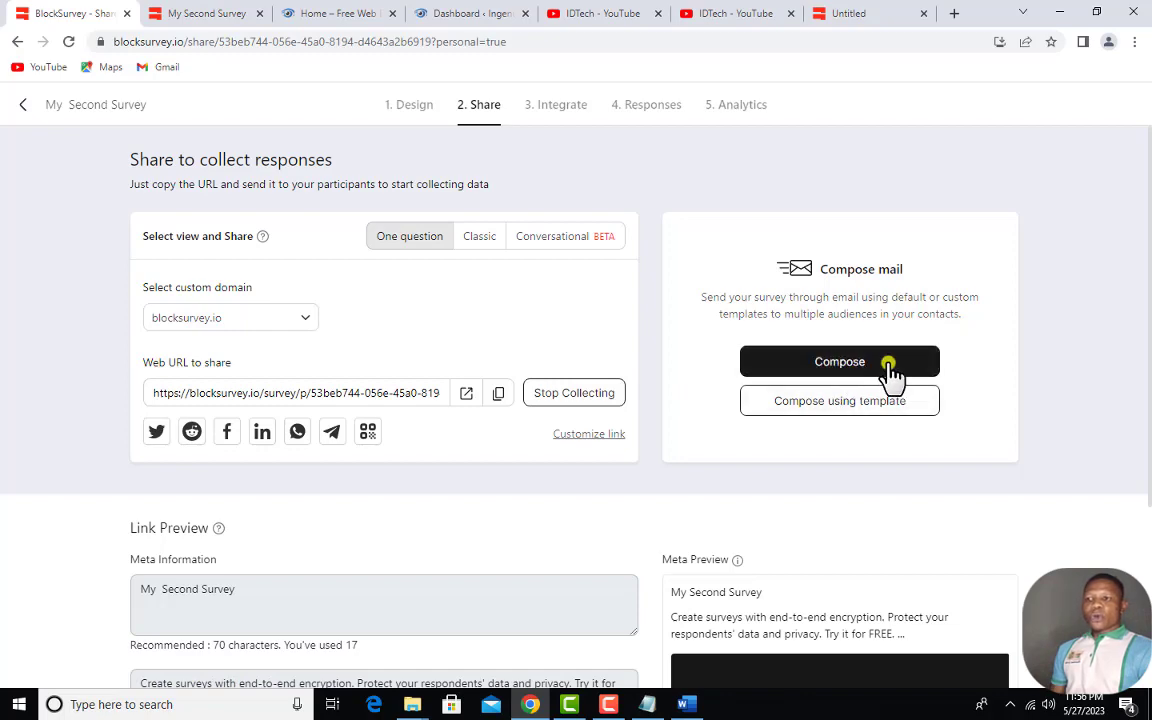
{"action": "left_click", "coordinate": [888, 364]}
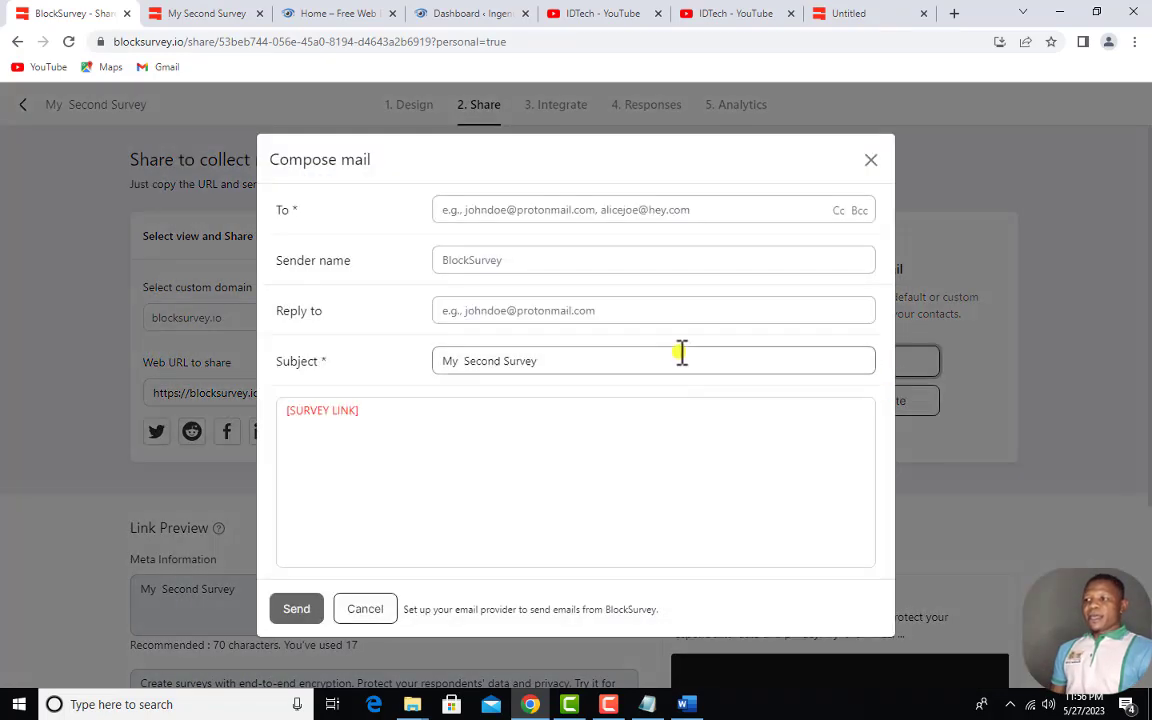
{"action": "left_click", "coordinate": [360, 432]}
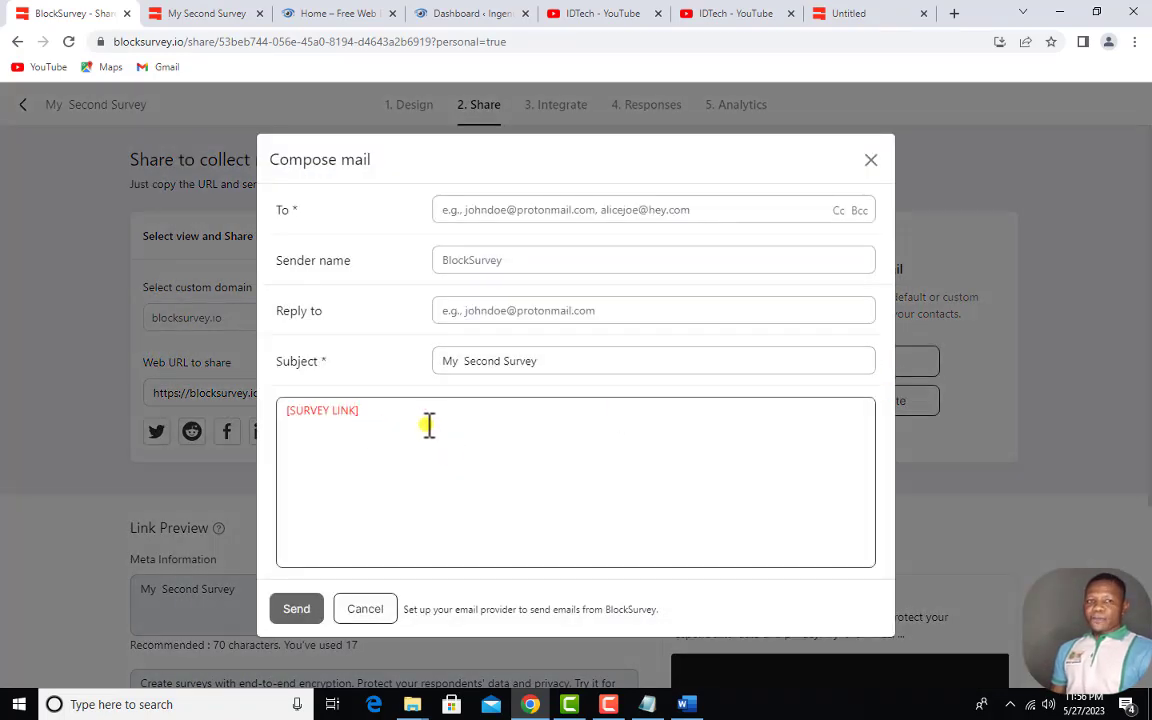
{"action": "left_click", "coordinate": [597, 203]}
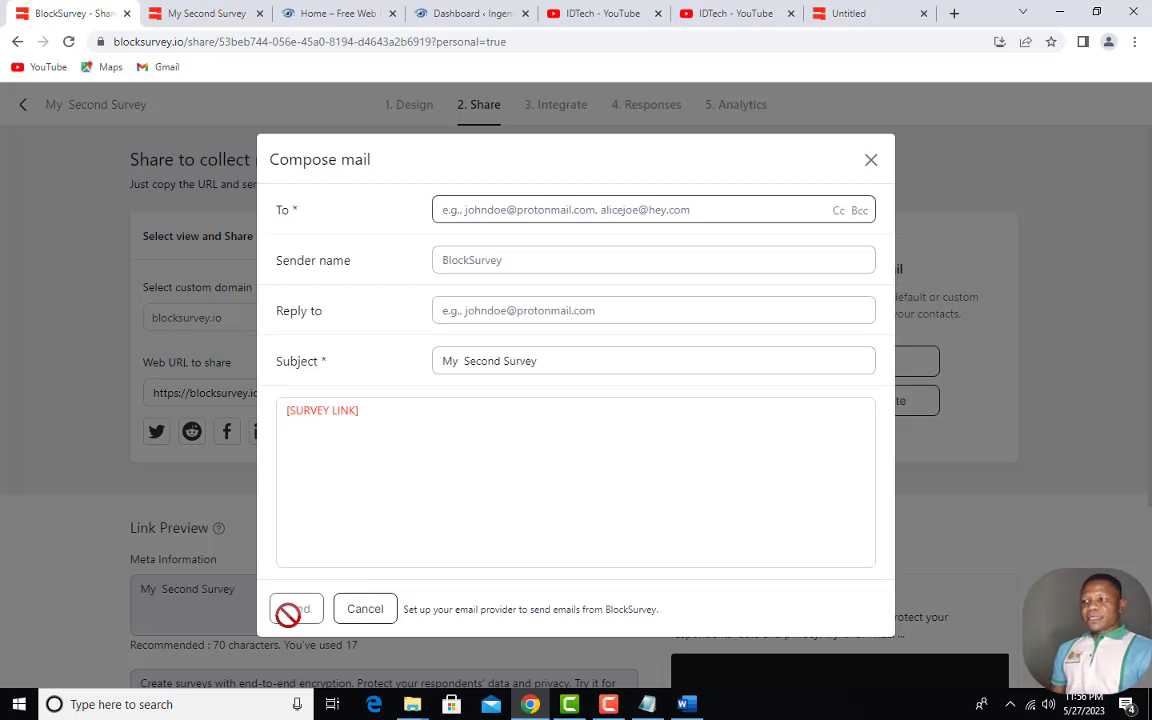
{"action": "left_click", "coordinate": [375, 428]}
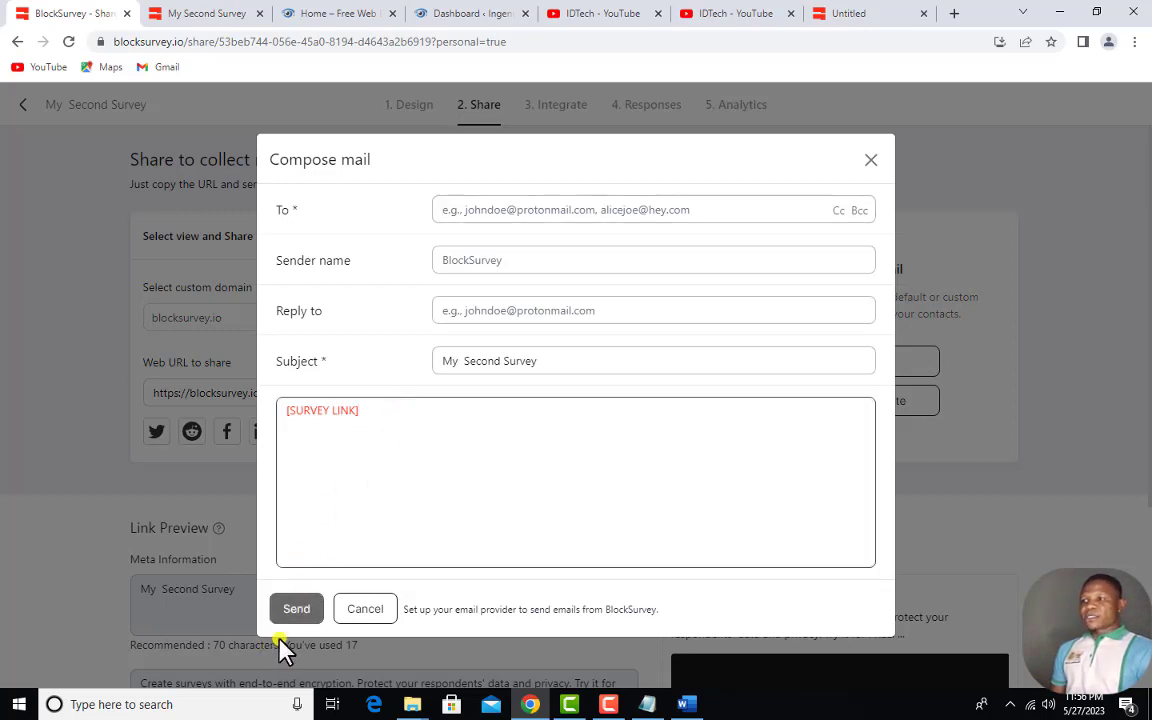
{"action": "left_click", "coordinate": [735, 206]}
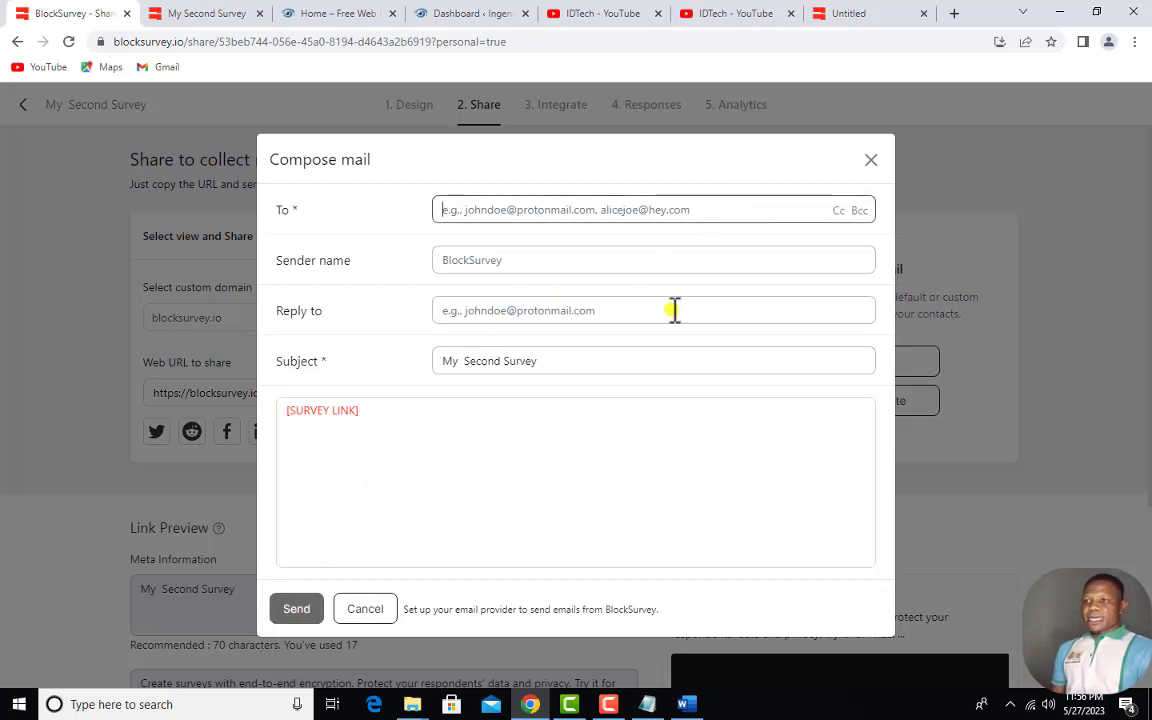
{"action": "left_click", "coordinate": [869, 159]}
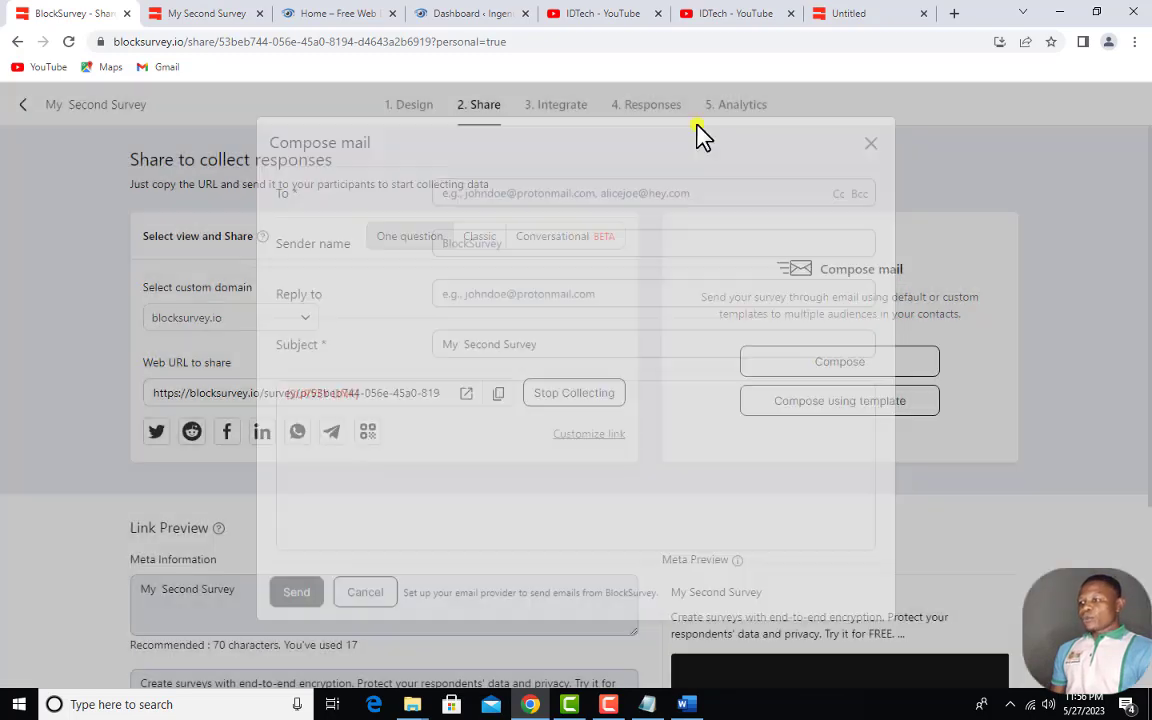
{"action": "left_click", "coordinate": [563, 105]}
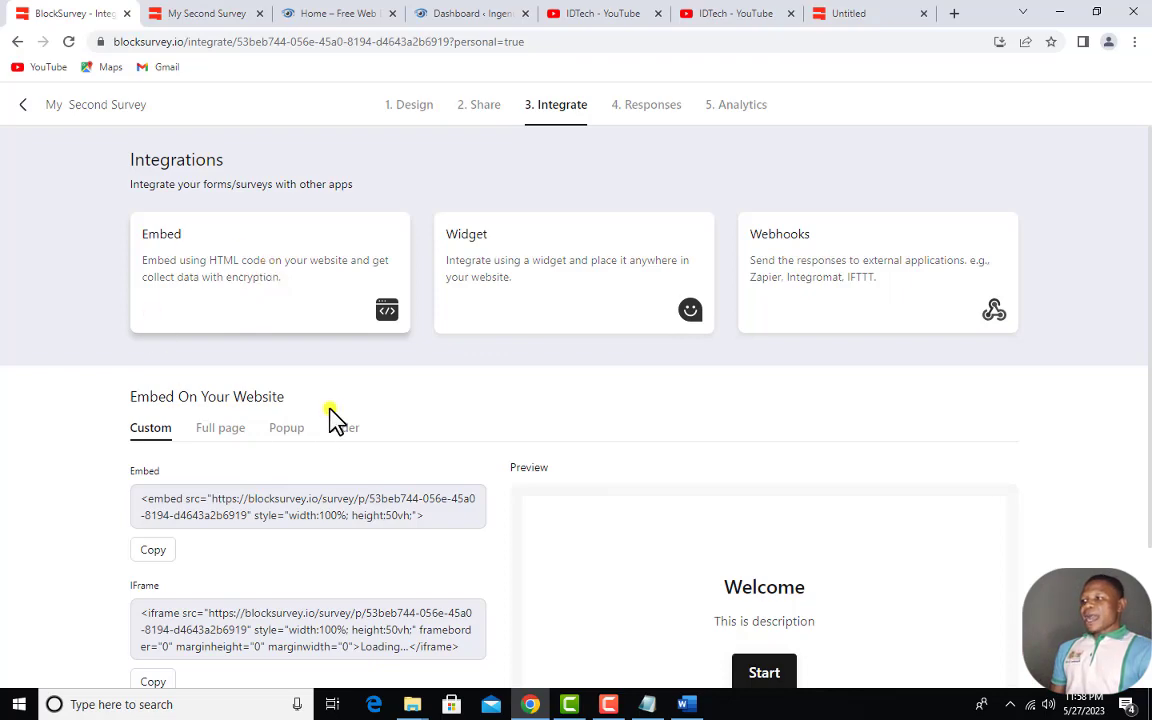
Compare the Custom, Full page, Popup and Slider embed codes, then choose the Widget integration
{"action": "scroll", "coordinate": [329, 417], "scroll_direction": "down", "scroll_amount": 3}
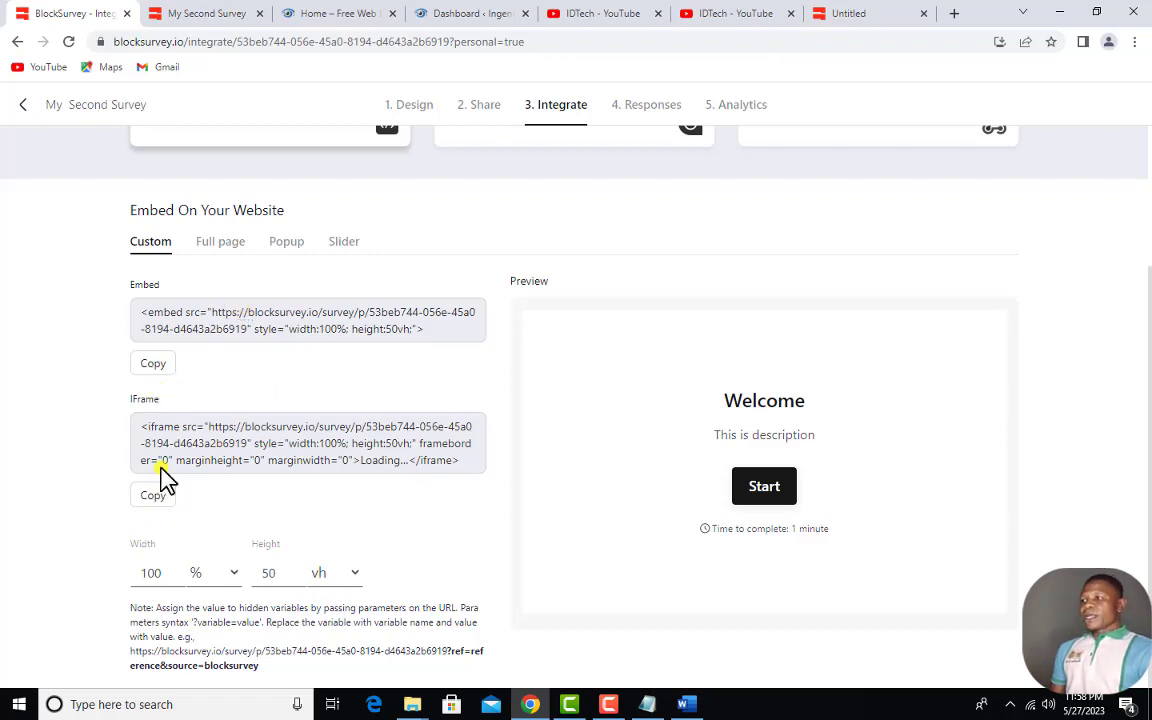
{"action": "scroll", "coordinate": [226, 334], "scroll_direction": "up", "scroll_amount": 2}
{"action": "left_click", "coordinate": [226, 413]}
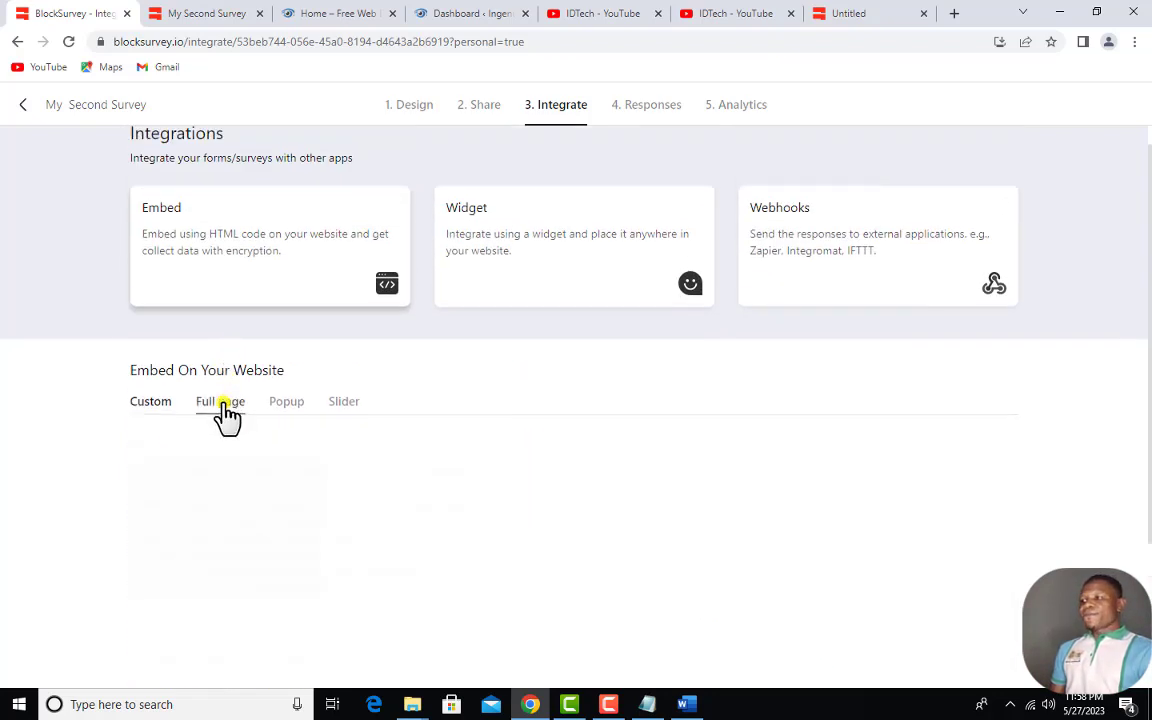
{"action": "scroll", "coordinate": [350, 404], "scroll_direction": "down", "scroll_amount": 2}
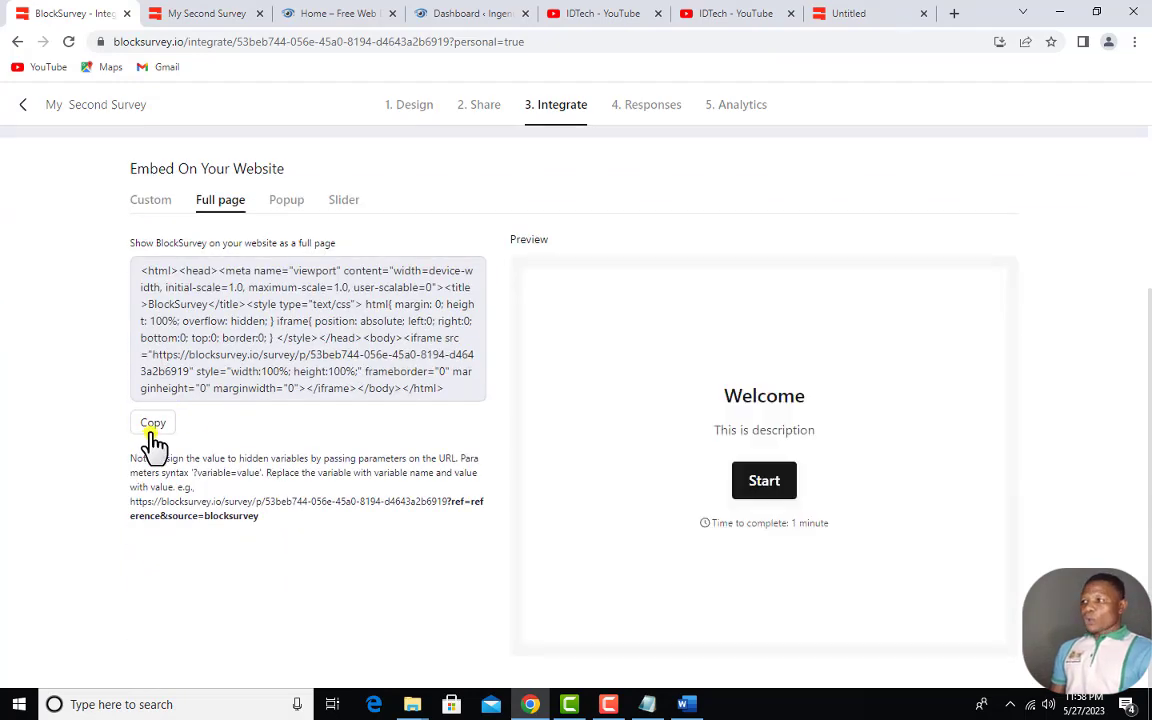
{"action": "scroll", "coordinate": [250, 400], "scroll_direction": "up", "scroll_amount": 1}
{"action": "left_click", "coordinate": [285, 284]}
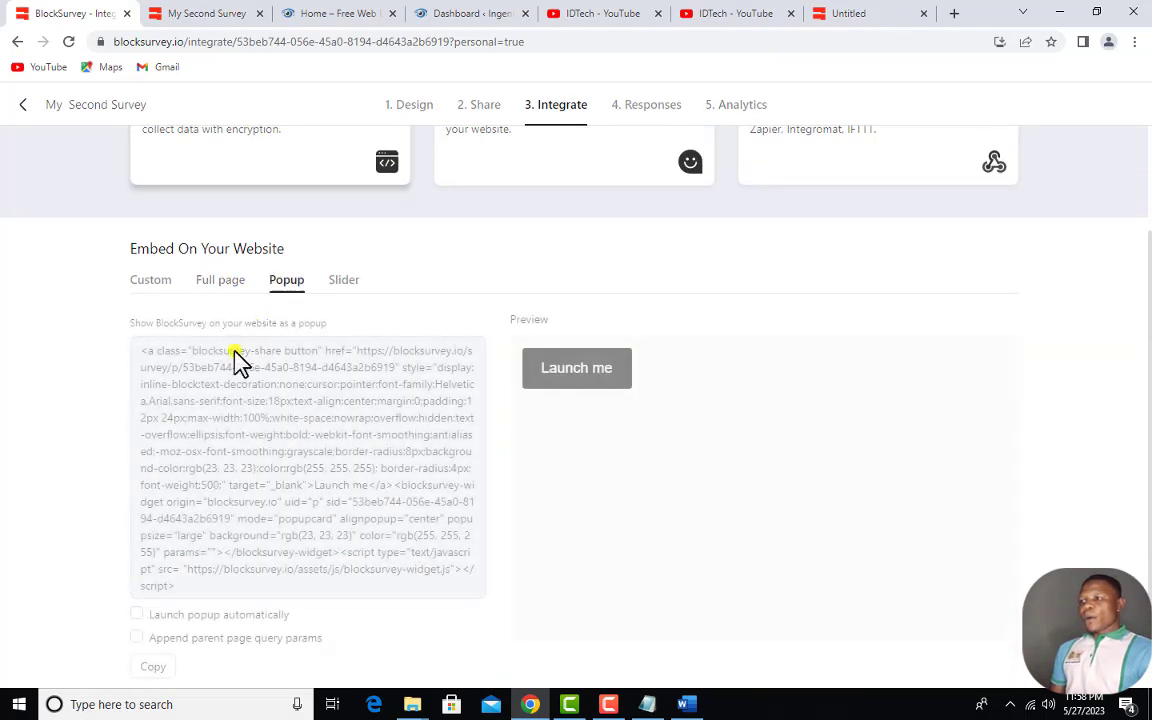
{"action": "left_click", "coordinate": [333, 285]}
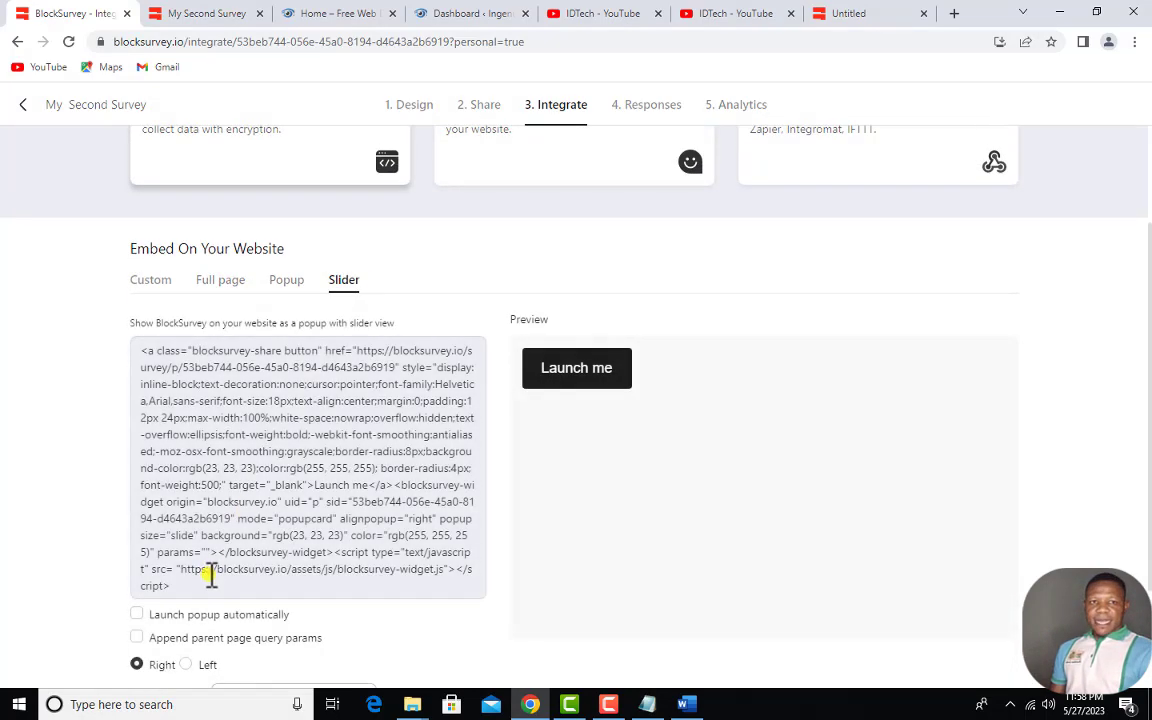
{"action": "scroll", "coordinate": [225, 603], "scroll_direction": "up", "scroll_amount": 1}
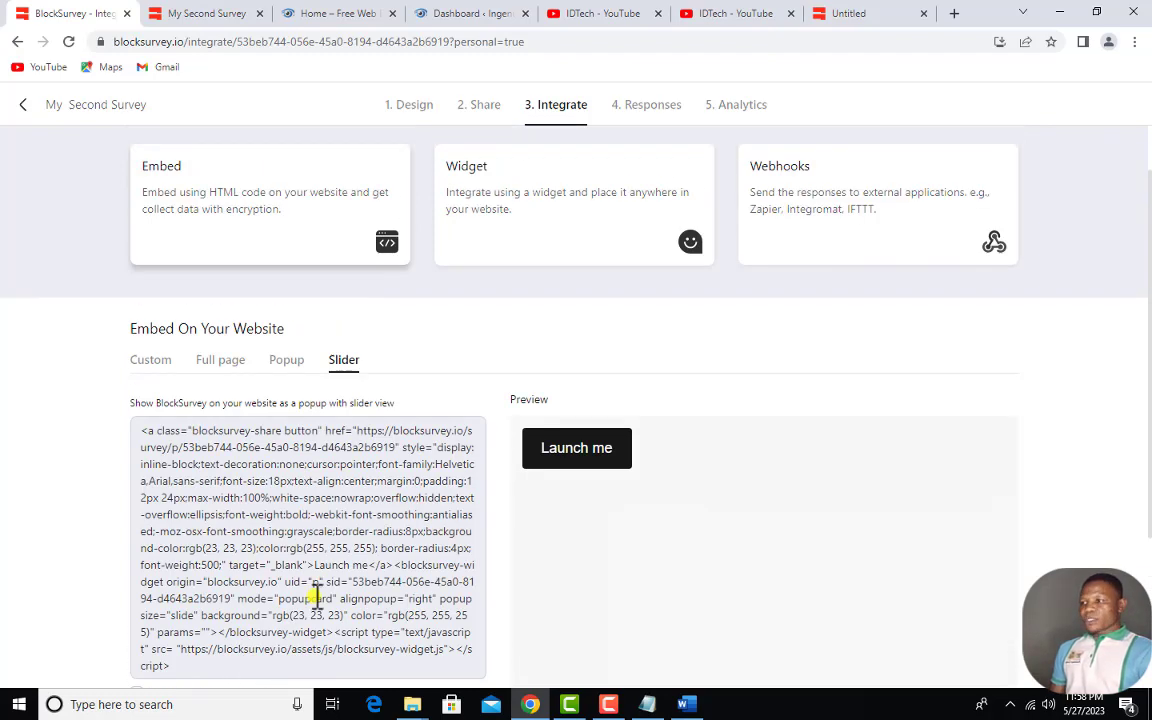
{"action": "scroll", "coordinate": [322, 582], "scroll_direction": "up", "scroll_amount": 1}
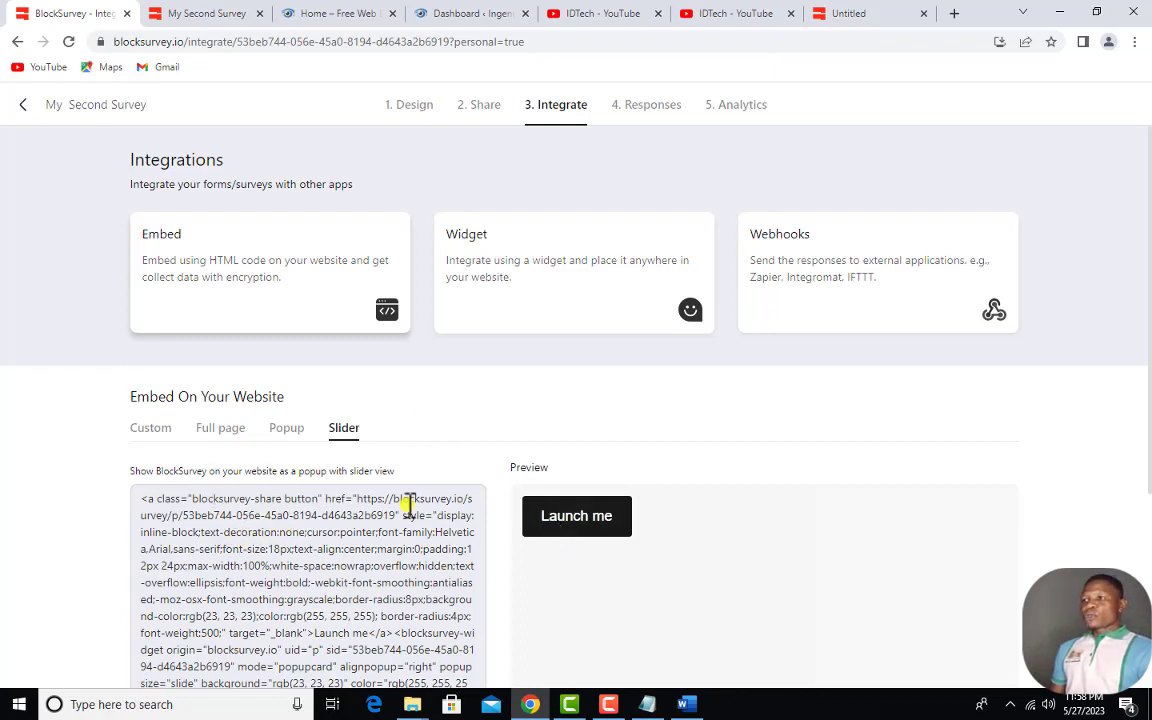
{"action": "left_click", "coordinate": [576, 262]}
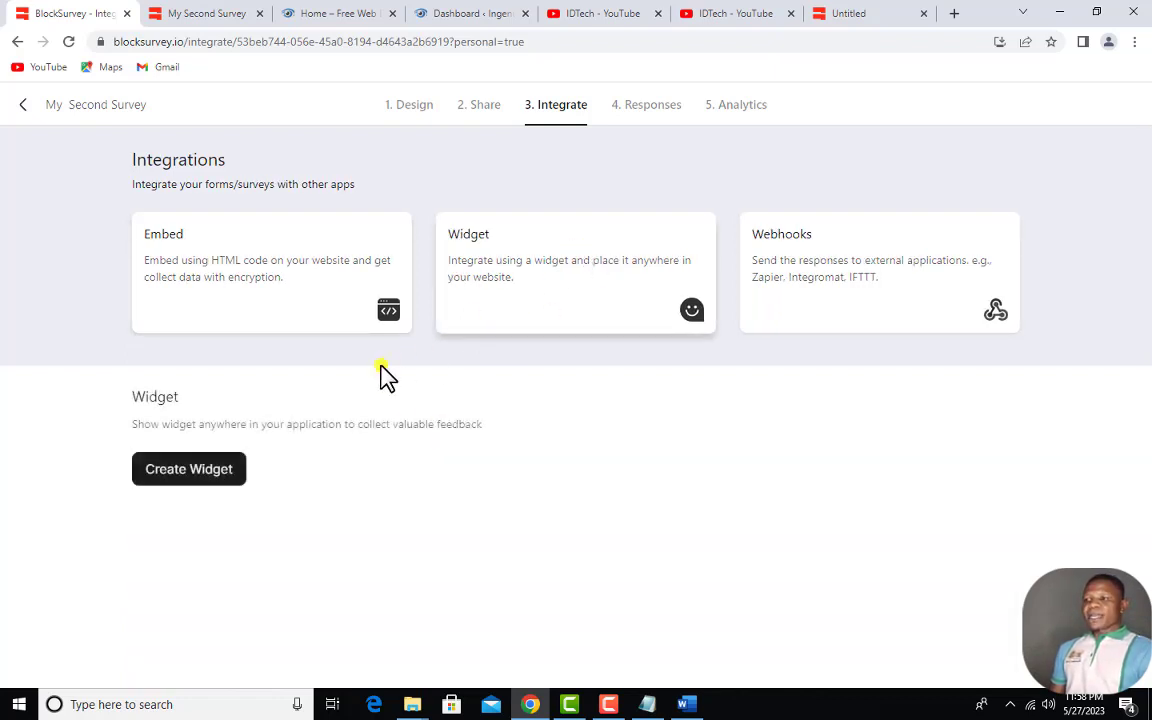
Create a Classic-mode Feedback widget positioned Middle Right for the survey
{"action": "left_click", "coordinate": [186, 475]}
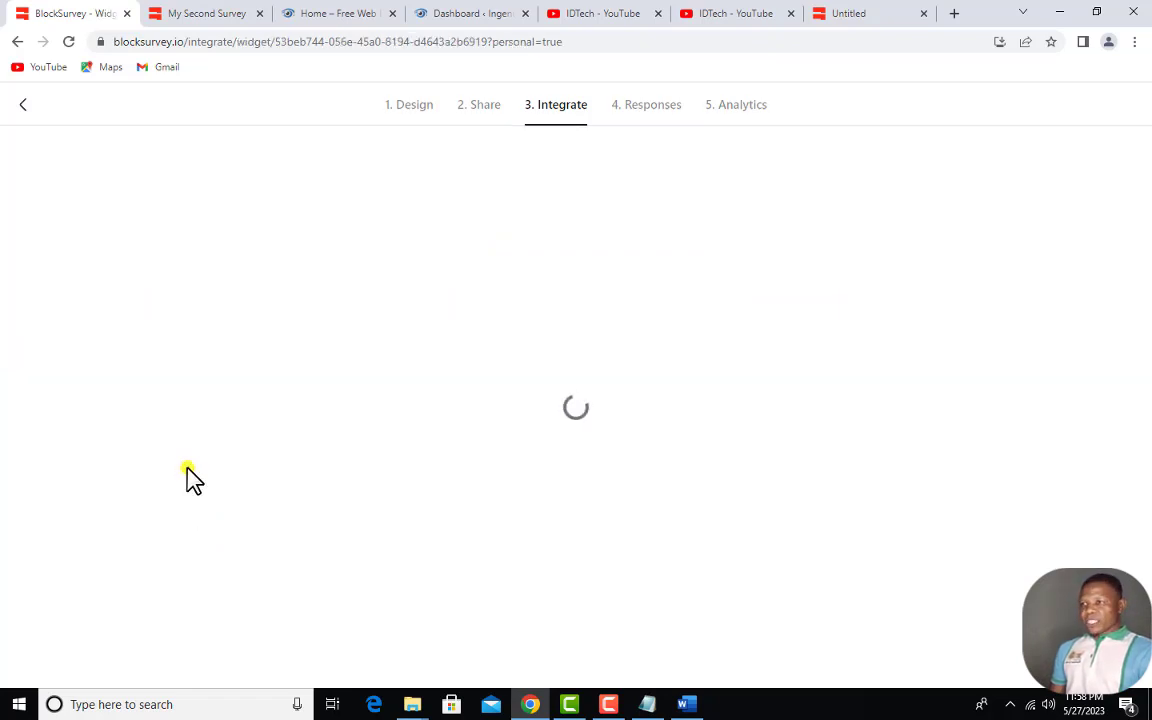
{"action": "scroll", "coordinate": [224, 424], "scroll_direction": "down", "scroll_amount": 1}
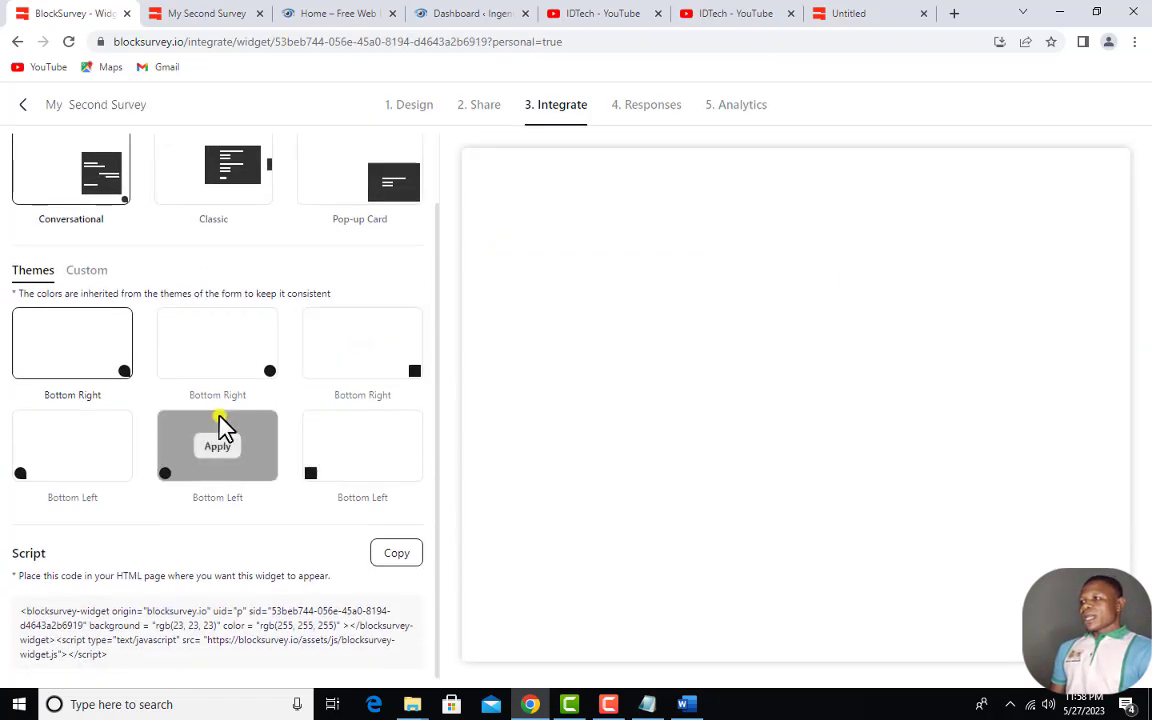
{"action": "scroll", "coordinate": [160, 340], "scroll_direction": "up", "scroll_amount": 1}
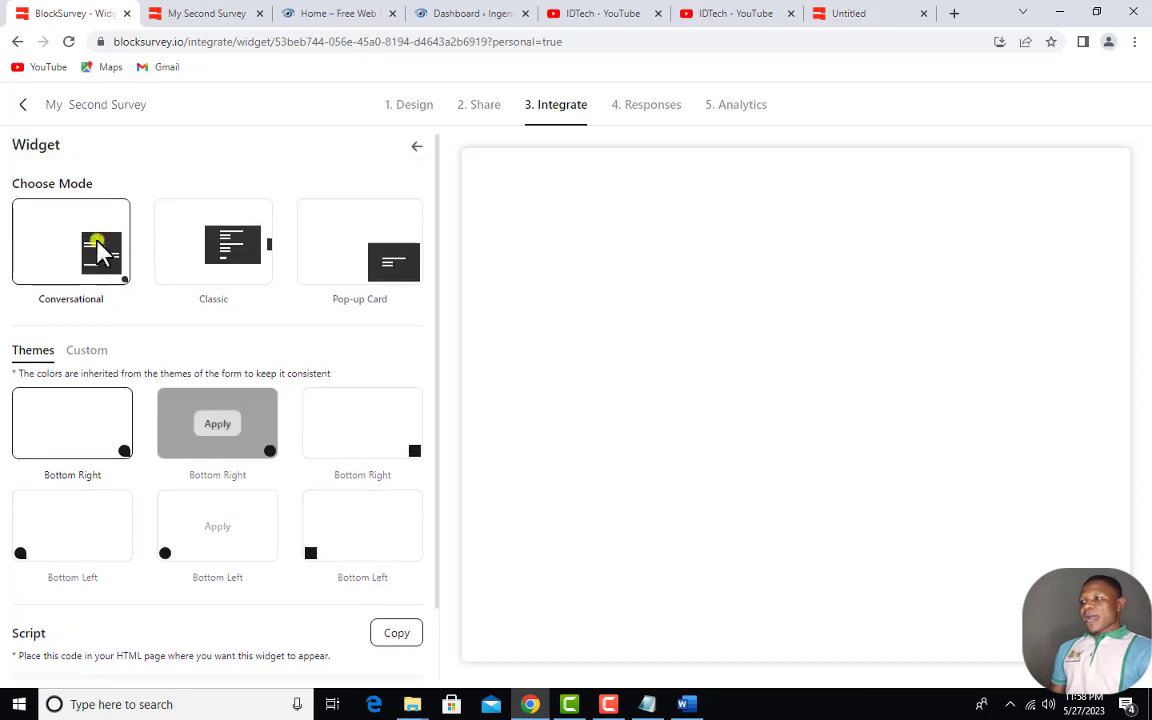
{"action": "left_click", "coordinate": [228, 258]}
{"action": "left_click", "coordinate": [368, 270]}
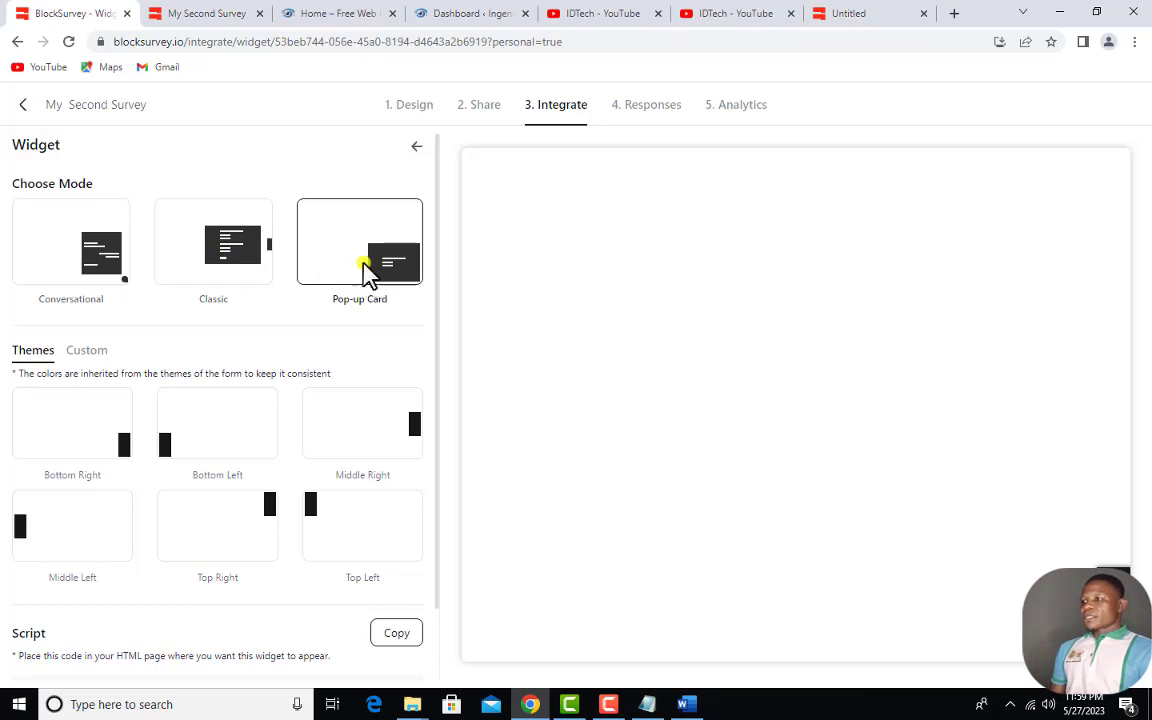
{"action": "left_click", "coordinate": [226, 250]}
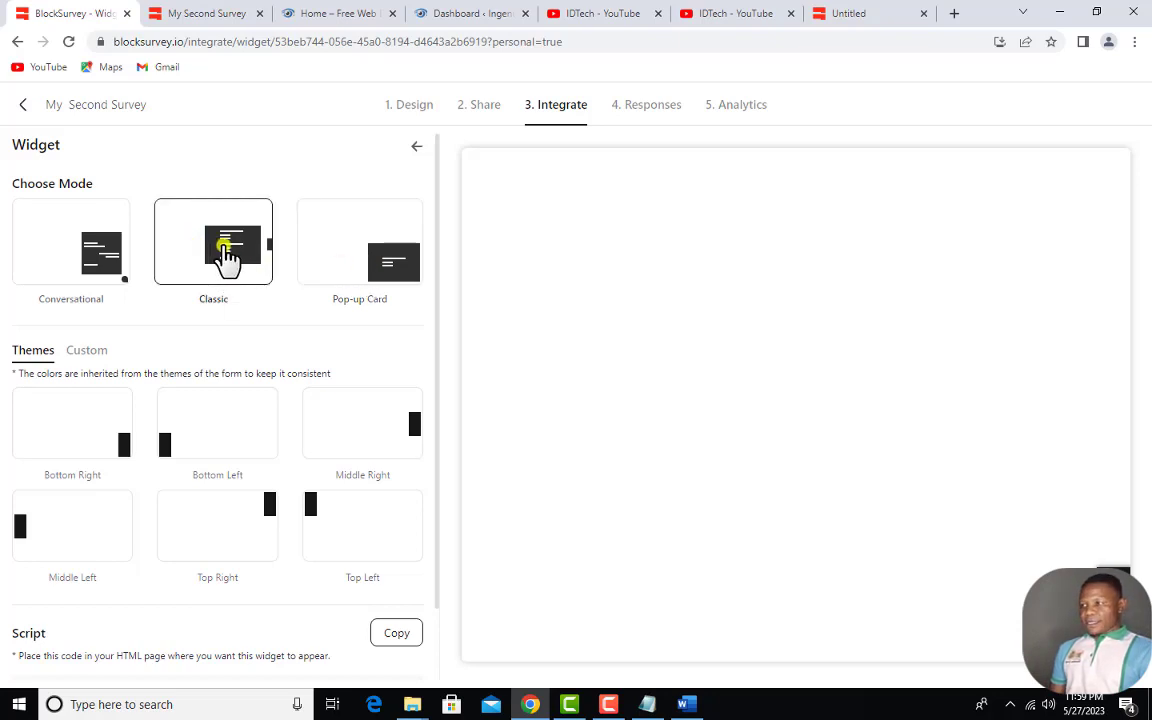
{"action": "scroll", "coordinate": [275, 352], "scroll_direction": "down", "scroll_amount": 2}
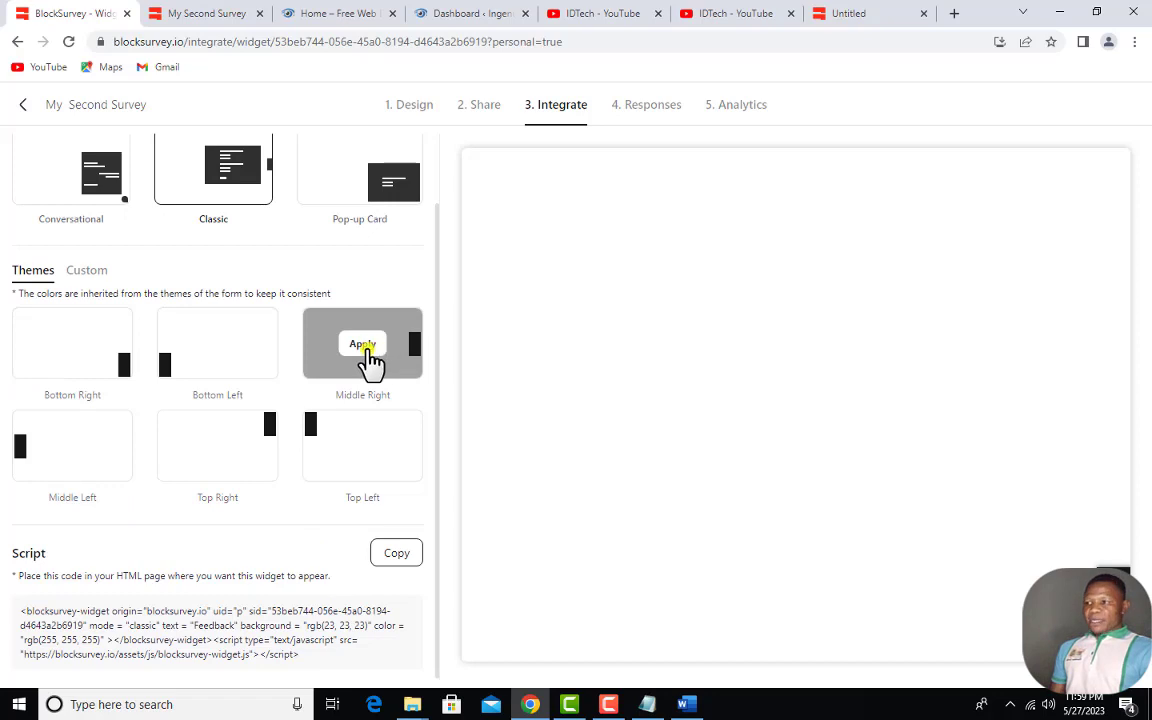
{"action": "left_click", "coordinate": [362, 344]}
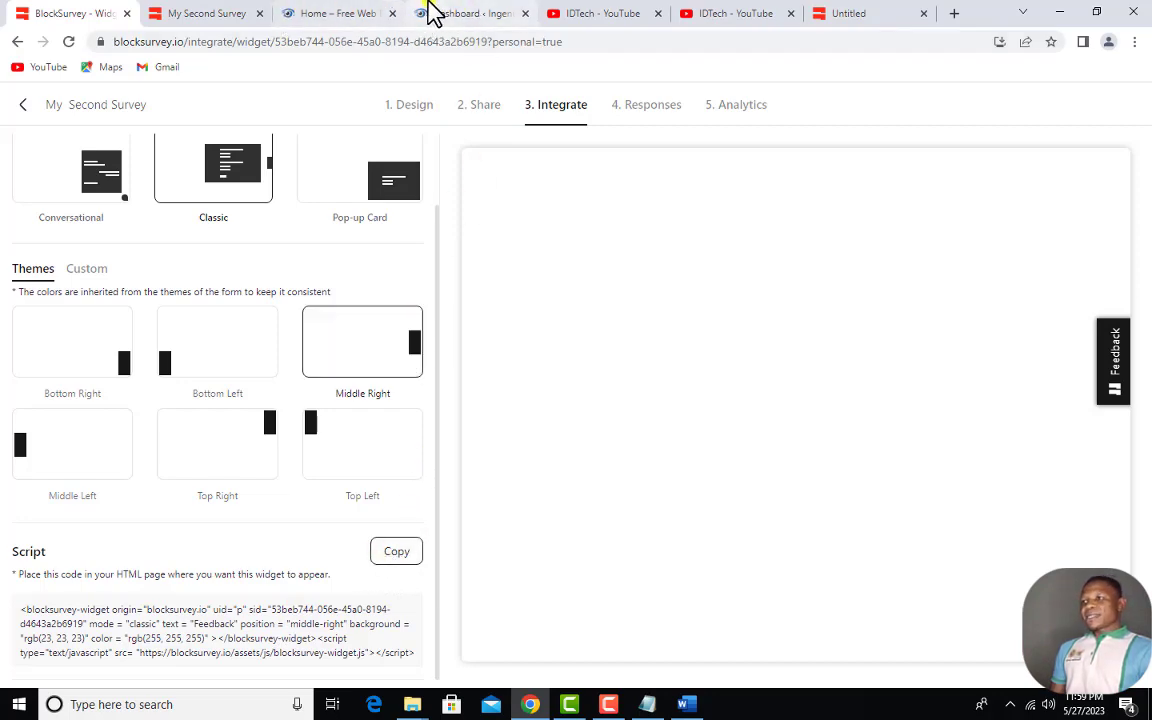
{"action": "left_click", "coordinate": [430, 13]}
From the WordPress Pages list, open the Home page in a new tab, then close that tab
{"action": "left_click", "coordinate": [378, 13]}
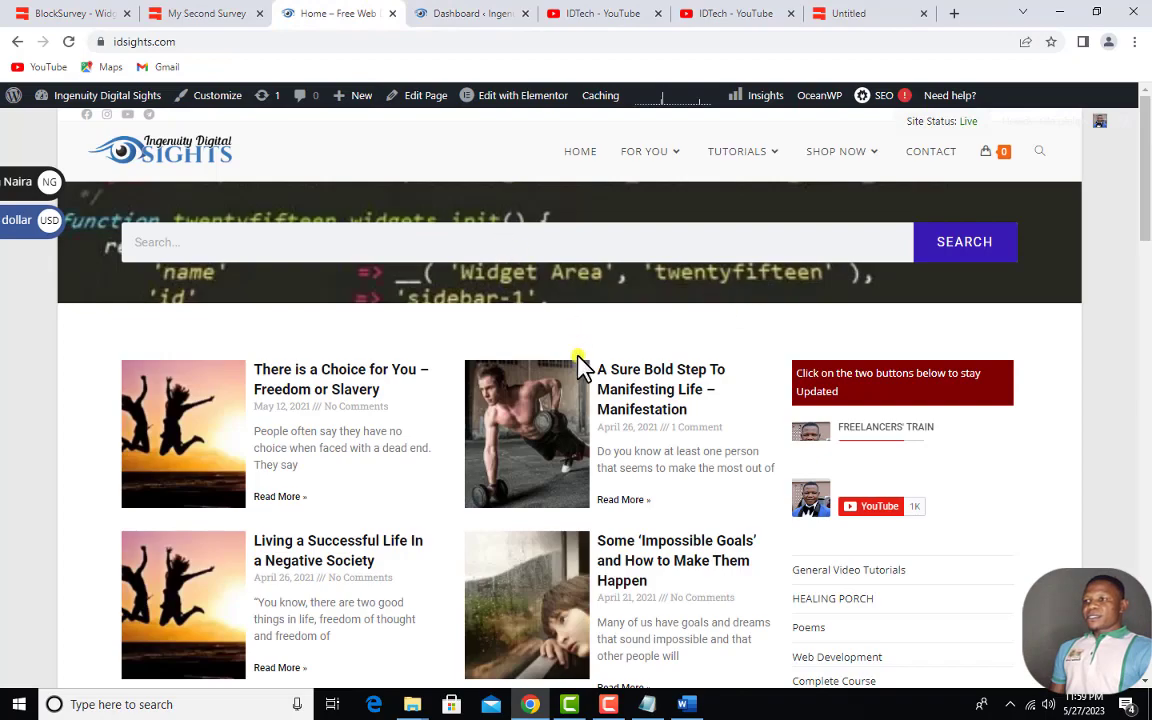
{"action": "scroll", "coordinate": [600, 370], "scroll_direction": "down", "scroll_amount": 15}
{"action": "scroll", "coordinate": [635, 390], "scroll_direction": "up", "scroll_amount": 12}
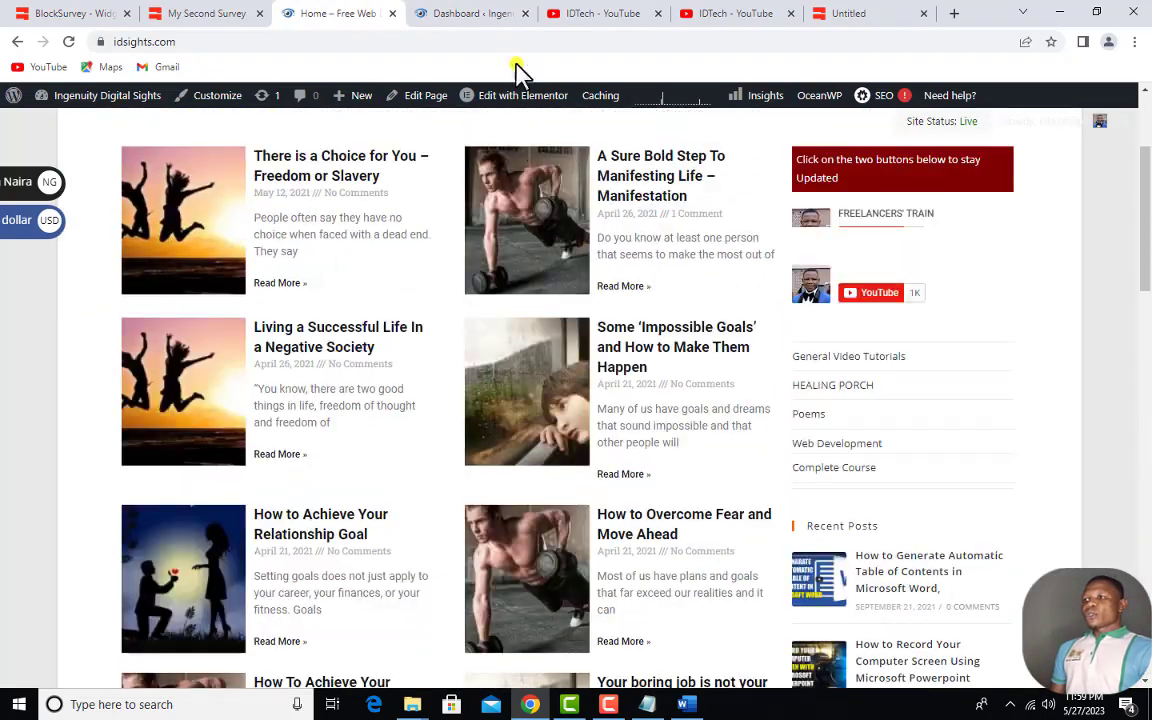
{"action": "left_click", "coordinate": [494, 14]}
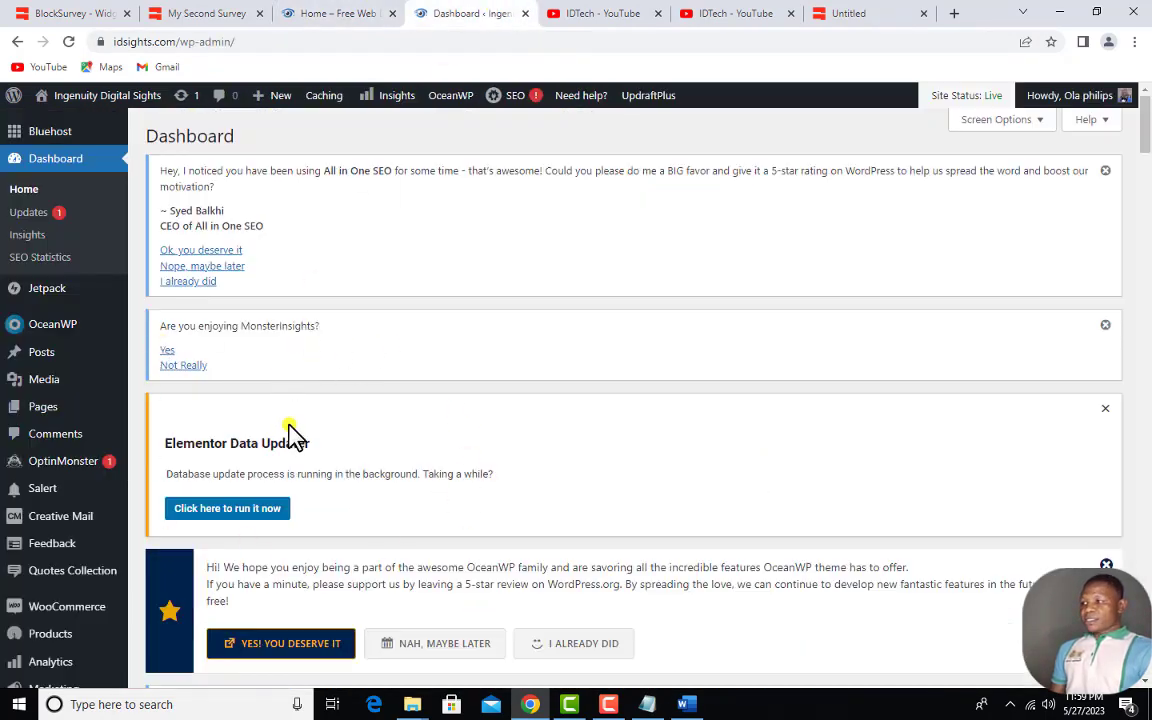
{"action": "scroll", "coordinate": [599, 420], "scroll_direction": "down", "scroll_amount": 12}
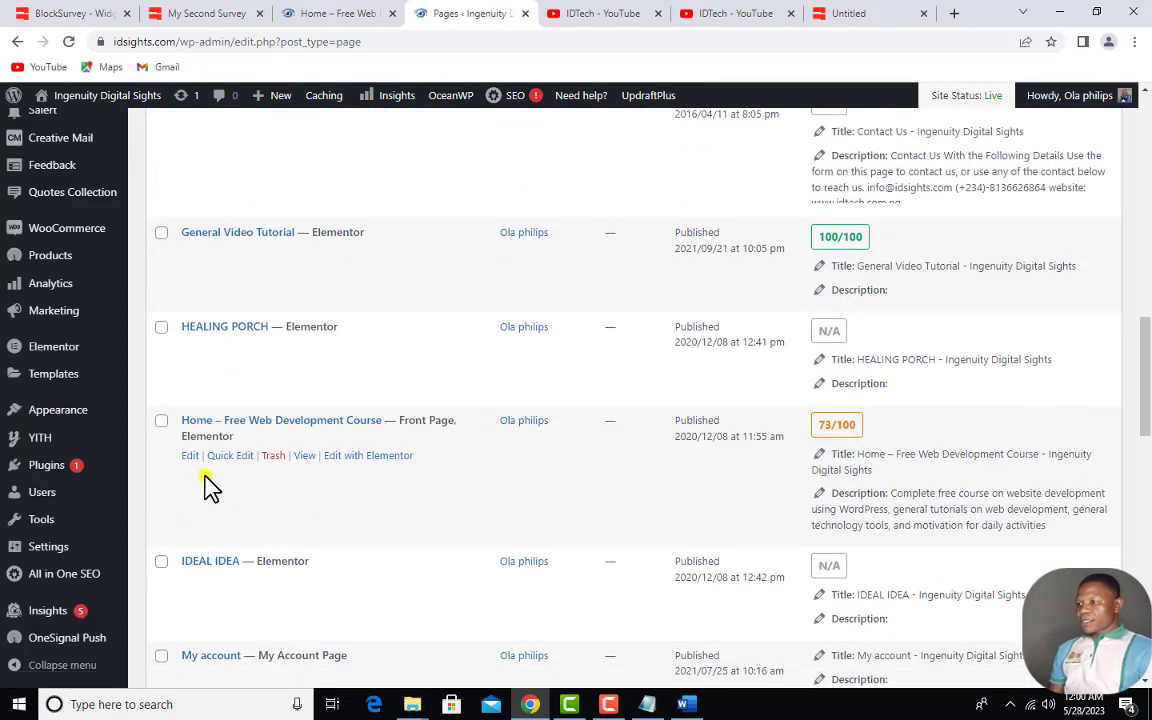
{"action": "right_click", "coordinate": [304, 457]}
{"action": "left_click", "coordinate": [376, 468]}
{"action": "left_click", "coordinate": [527, 13]}
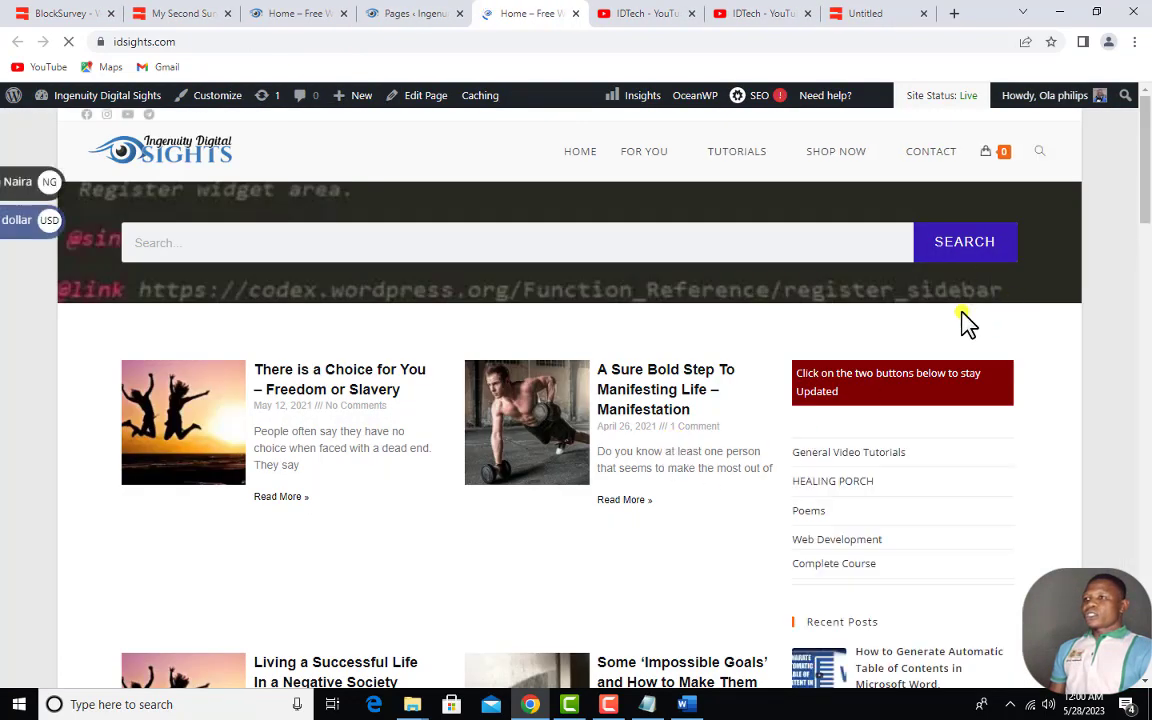
{"action": "left_click", "coordinate": [575, 14]}
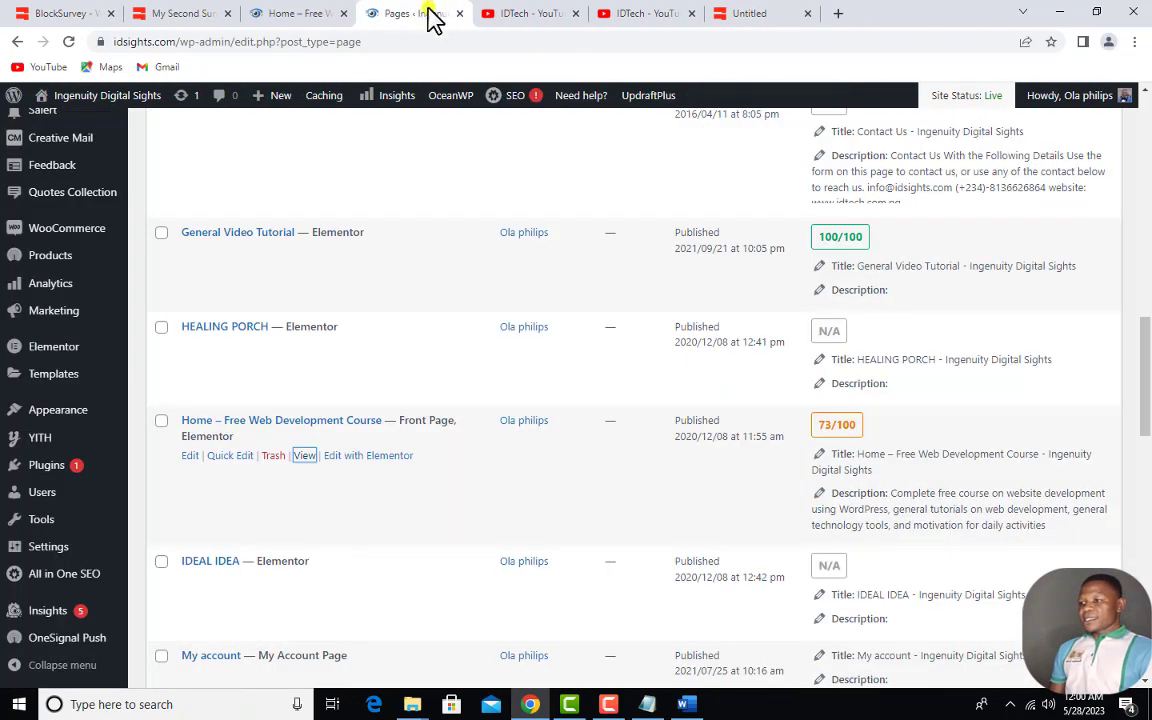
Open the Home page with Elementor in a new tab and switch to the editor
{"action": "right_click", "coordinate": [390, 458]}
{"action": "left_click", "coordinate": [476, 474]}
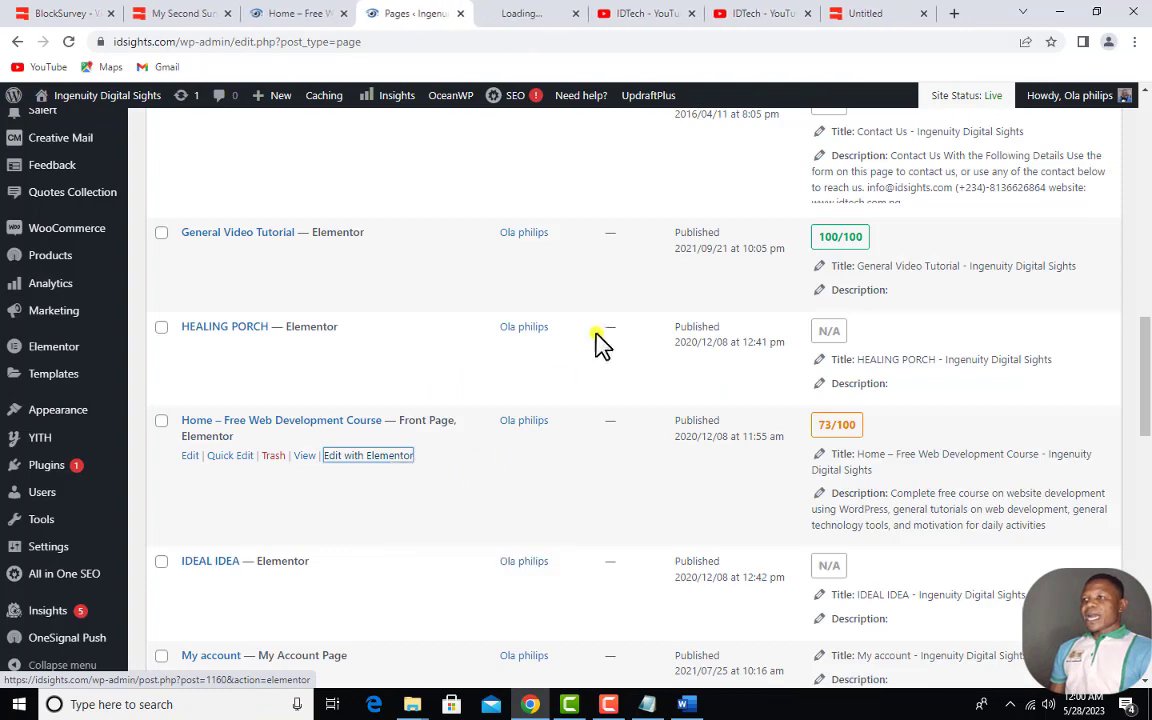
{"action": "left_click", "coordinate": [535, 13]}
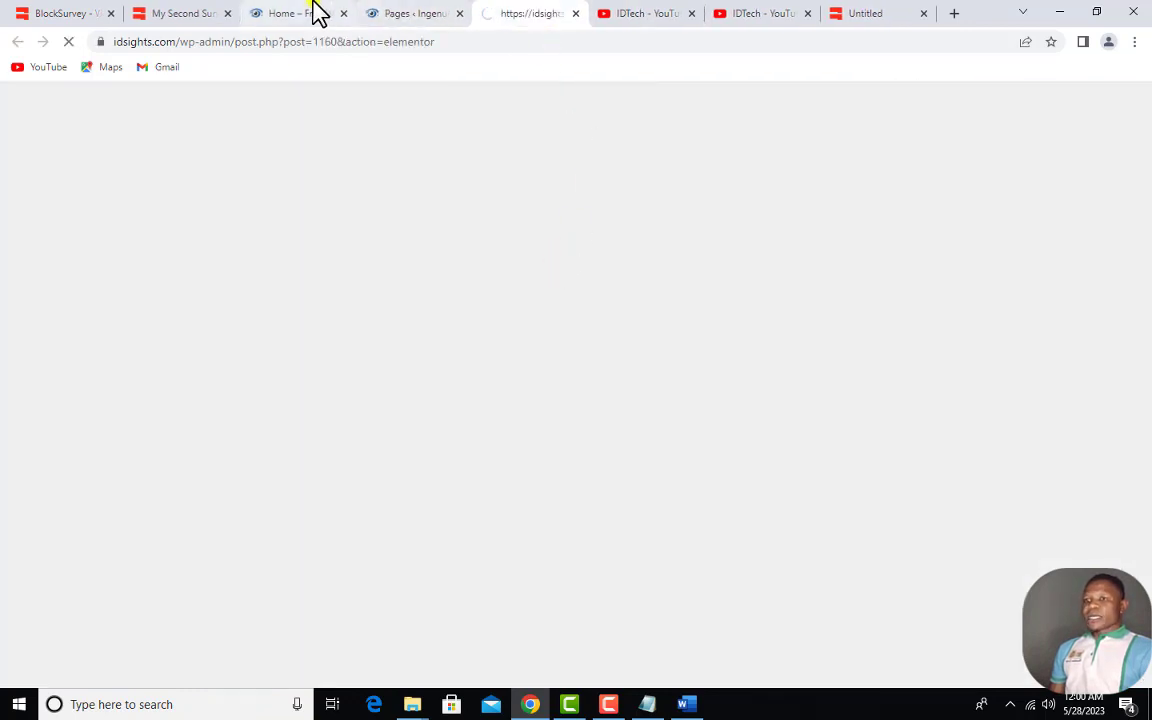
{"action": "left_click", "coordinate": [316, 13]}
{"action": "scroll", "coordinate": [1010, 570], "scroll_direction": "down", "scroll_amount": 3}
{"action": "scroll", "coordinate": [995, 605], "scroll_direction": "down", "scroll_amount": 1}
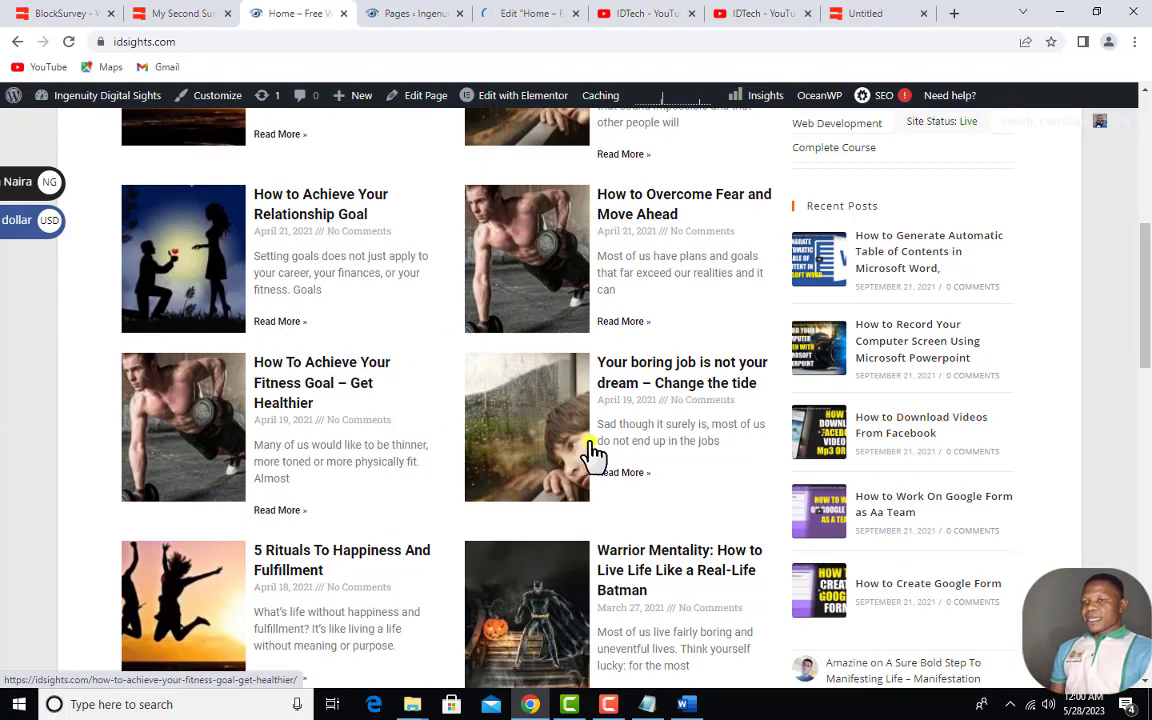
{"action": "scroll", "coordinate": [1030, 485], "scroll_direction": "up", "scroll_amount": 2}
{"action": "scroll", "coordinate": [1030, 485], "scroll_direction": "up", "scroll_amount": 4}
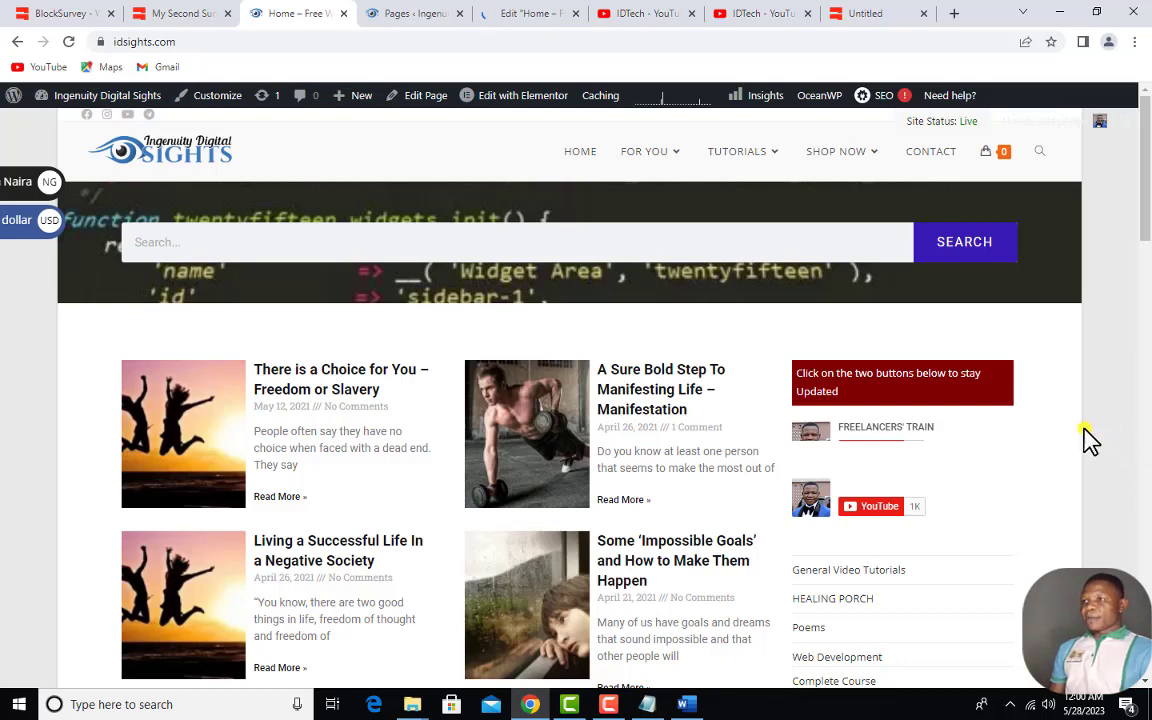
{"action": "left_click", "coordinate": [510, 13]}
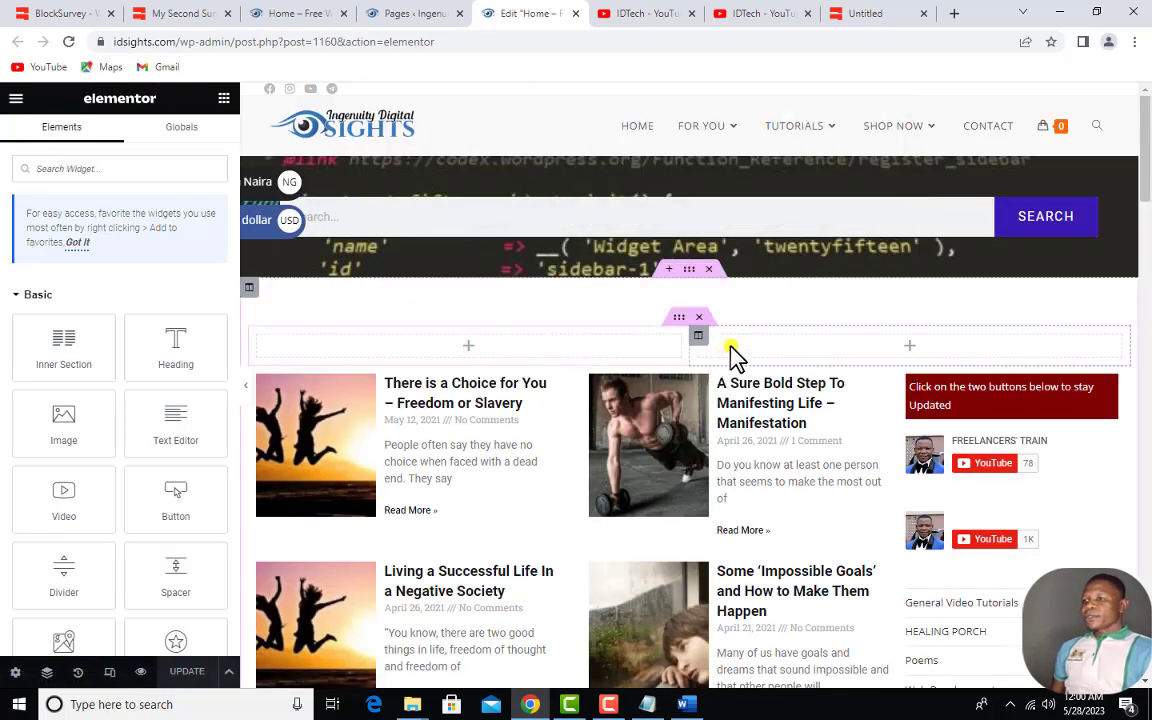
Search widgets for 'html' and drag the HTML widget below the e-book products
{"action": "scroll", "coordinate": [767, 527], "scroll_direction": "down", "scroll_amount": 1}
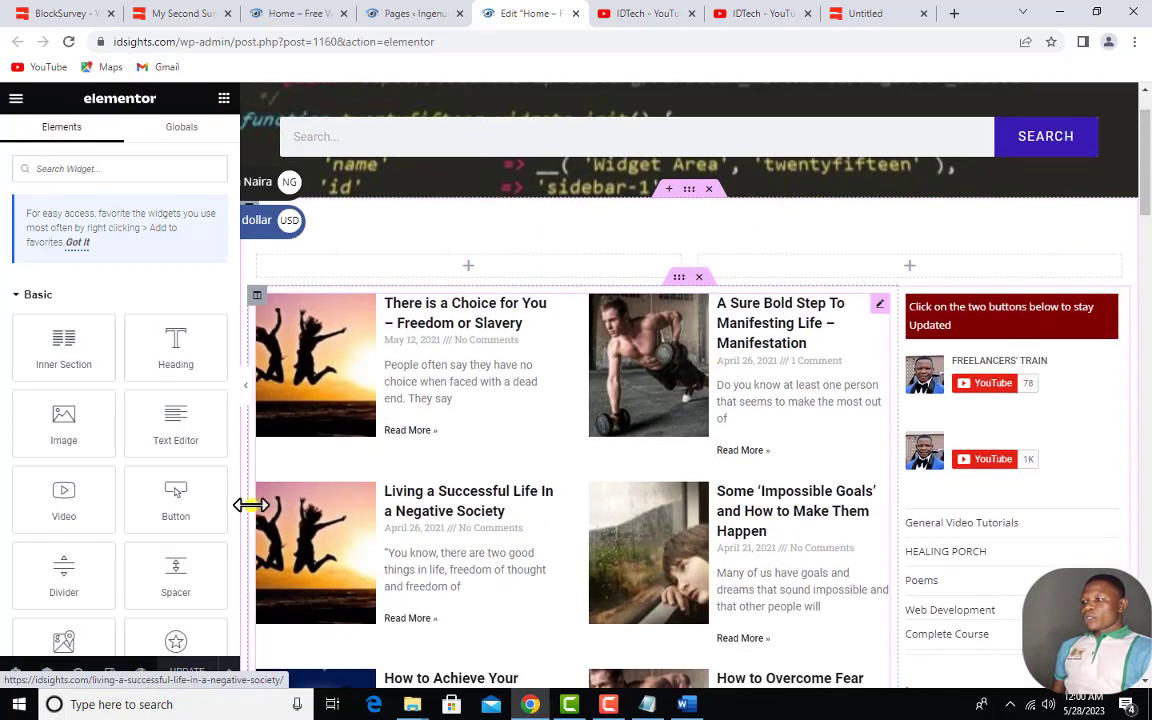
{"action": "scroll", "coordinate": [159, 388], "scroll_direction": "down", "scroll_amount": 1}
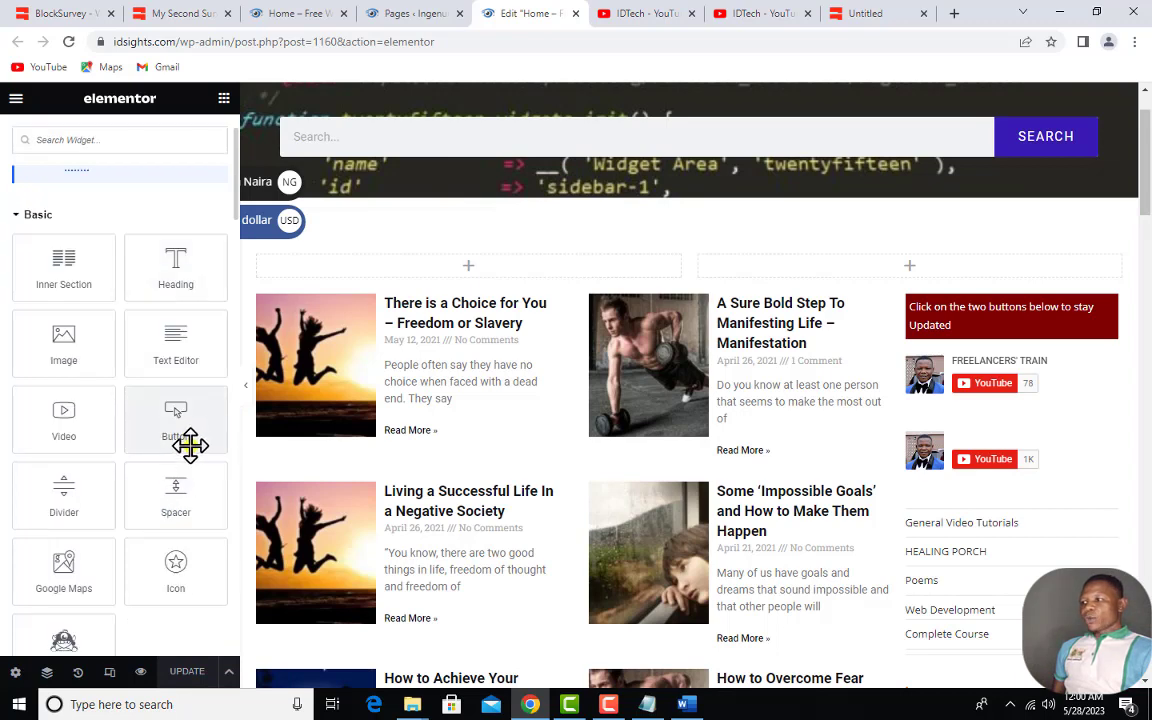
{"action": "scroll", "coordinate": [150, 558], "scroll_direction": "down", "scroll_amount": 1}
{"action": "scroll", "coordinate": [150, 558], "scroll_direction": "up", "scroll_amount": 2}
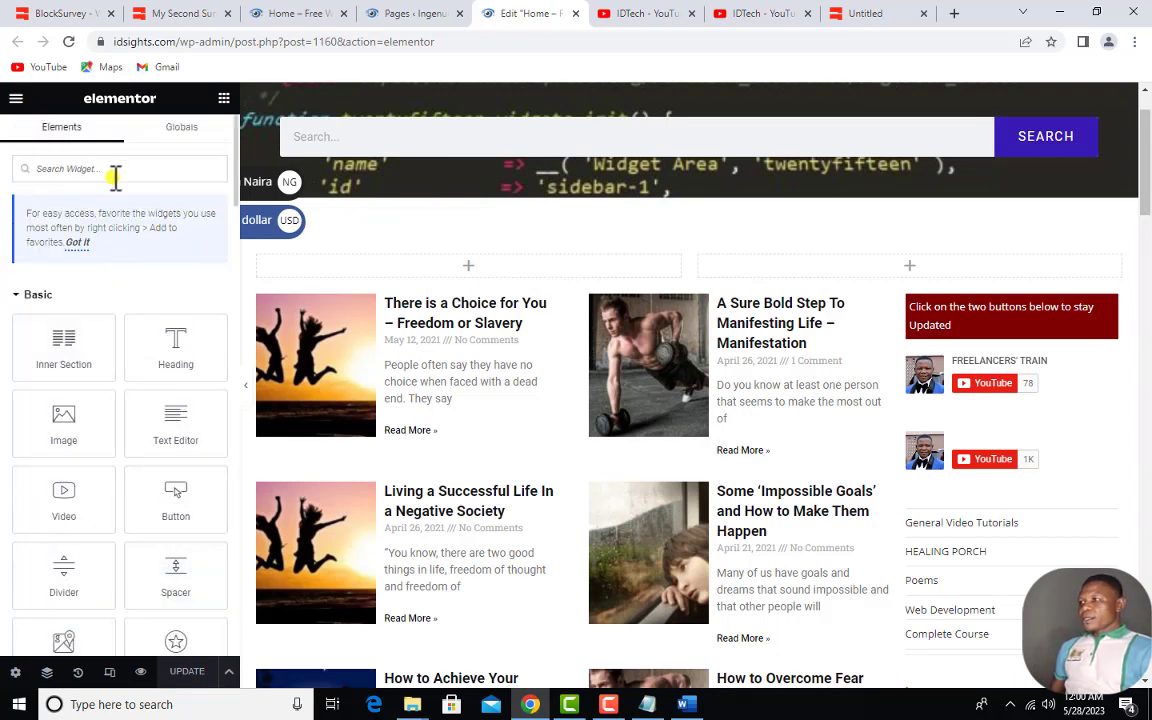
{"action": "type", "text": "html"}
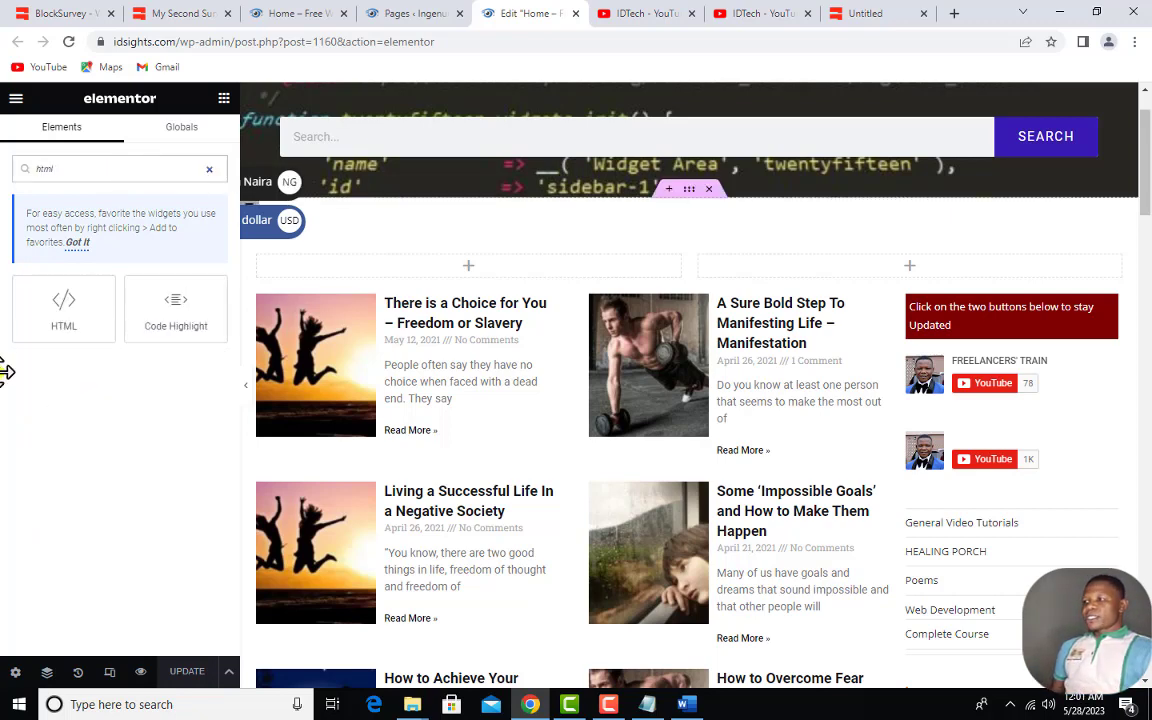
{"action": "scroll", "coordinate": [700, 513], "scroll_direction": "down", "scroll_amount": 3}
{"action": "scroll", "coordinate": [700, 513], "scroll_direction": "down", "scroll_amount": 10}
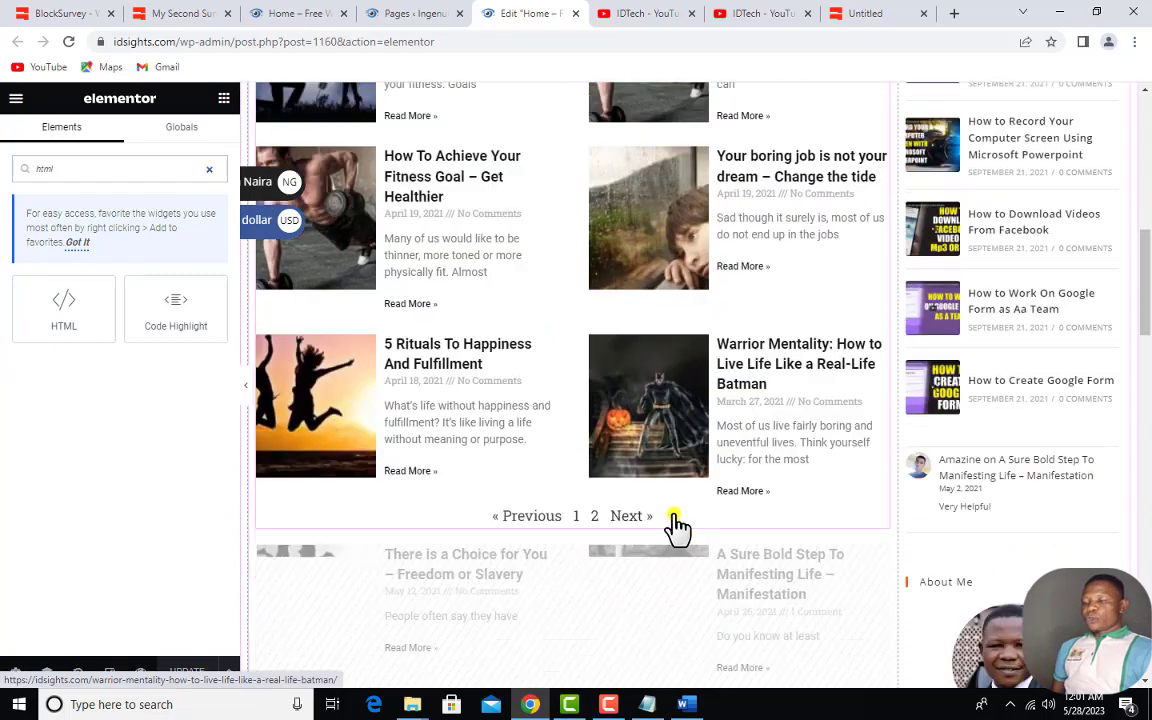
{"action": "scroll", "coordinate": [750, 535], "scroll_direction": "down", "scroll_amount": 8}
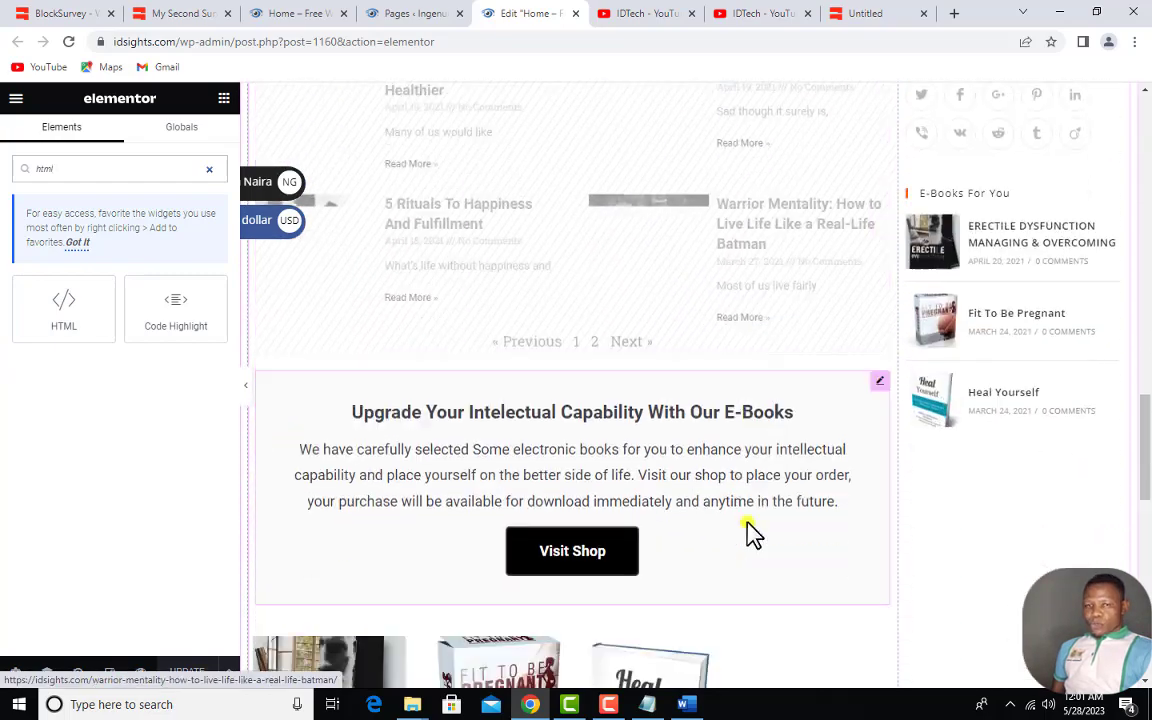
{"action": "scroll", "coordinate": [748, 535], "scroll_direction": "down", "scroll_amount": 1}
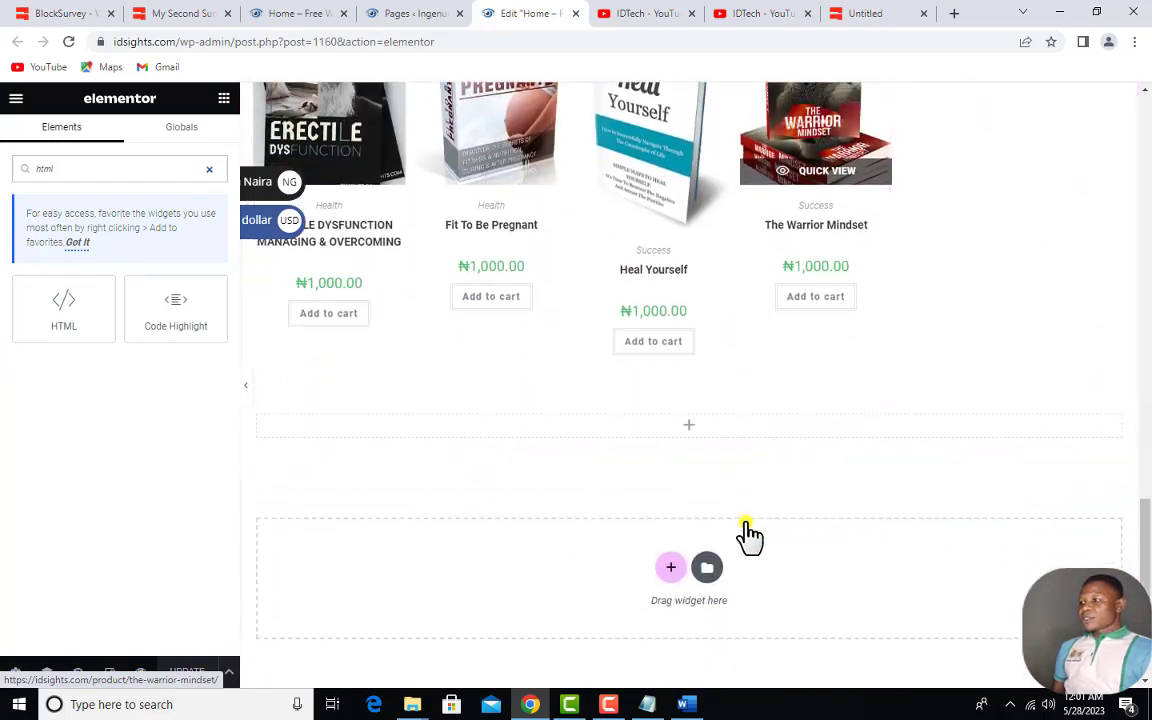
{"action": "left_click_drag", "start_coordinate": [75, 303], "coordinate": [689, 430]}
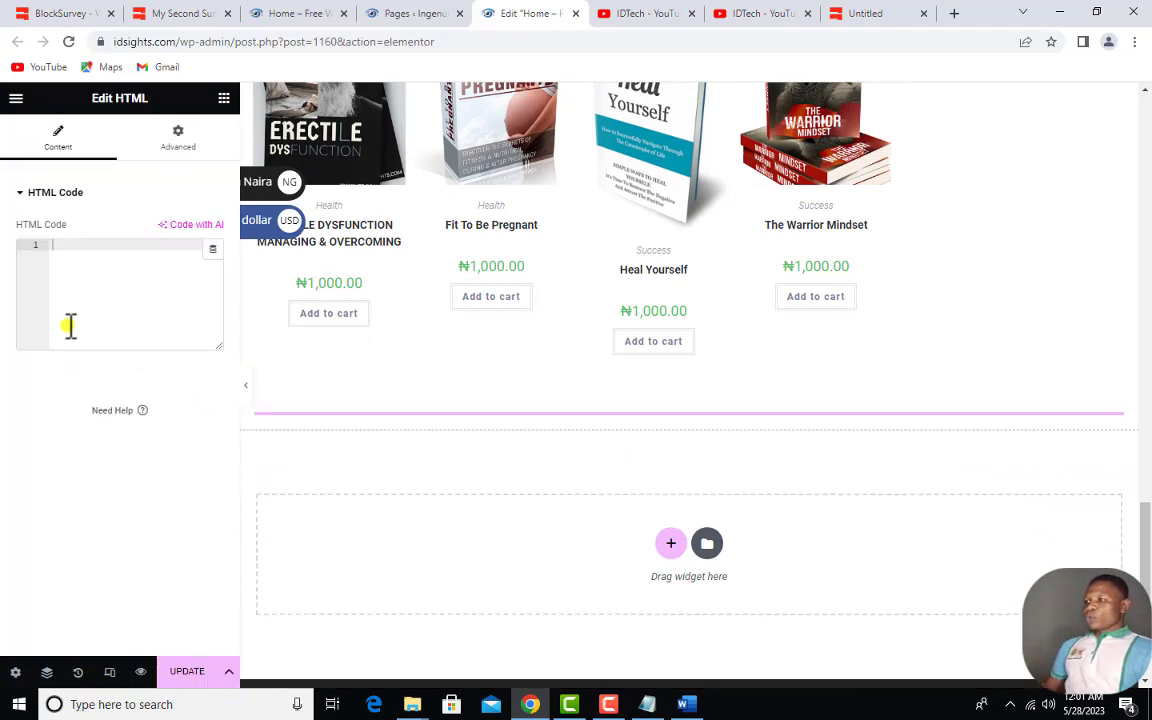
Paste the BlockSurvey widget script into HTML Code and update the page
{"action": "left_click", "coordinate": [120, 305]}
{"action": "type", "text": "<blocksurvey-widget origin=\"blocksurvey.io\" uid=\"p\" sid=\"53beb744-056e-45a0-8194-d4643e2b6919\" mode = \"classic\" text = \"Feedback\" position = \"middle-right\" background = \"rgb(23, 23, 23)\" color = \"rgb(255, 255, 255)\" ></blocksurvey-widget><script type=\"text/javascript\" src=\"https://blocksurvey.io/assets/js/blocksurvey-widget.js\" ></script>"}
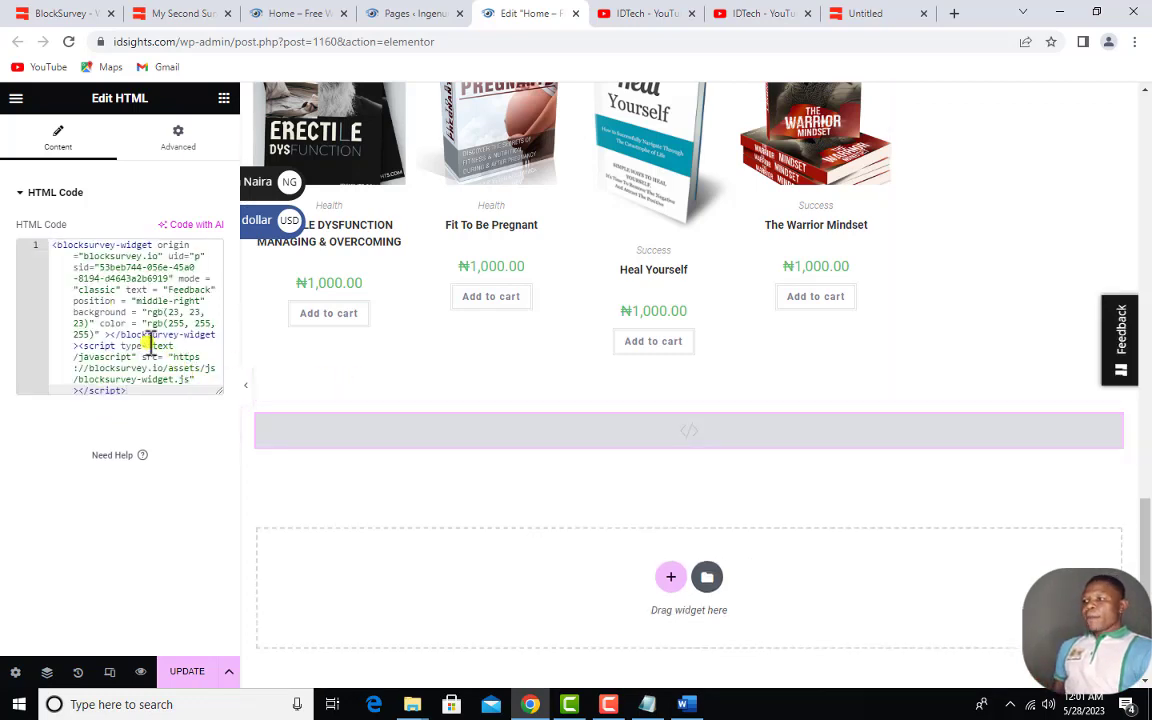
{"action": "left_click", "coordinate": [192, 672]}
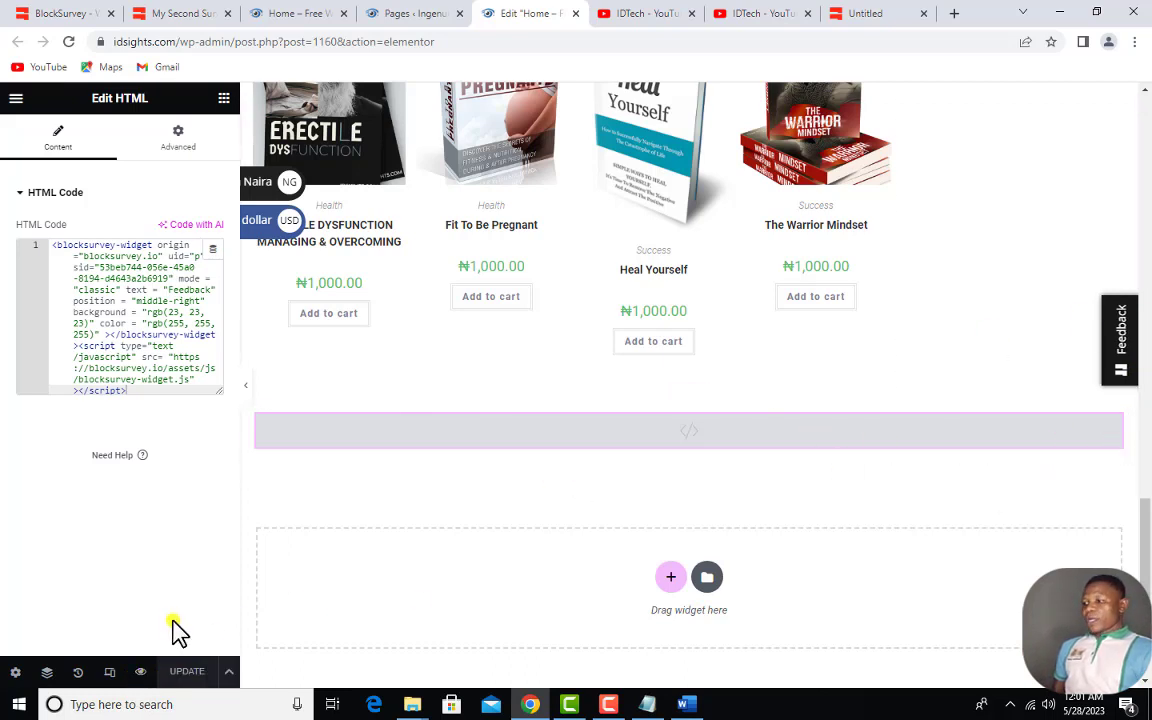
Preview the updated Home page, open the Feedback tab and start the survey
{"action": "left_click", "coordinate": [141, 674]}
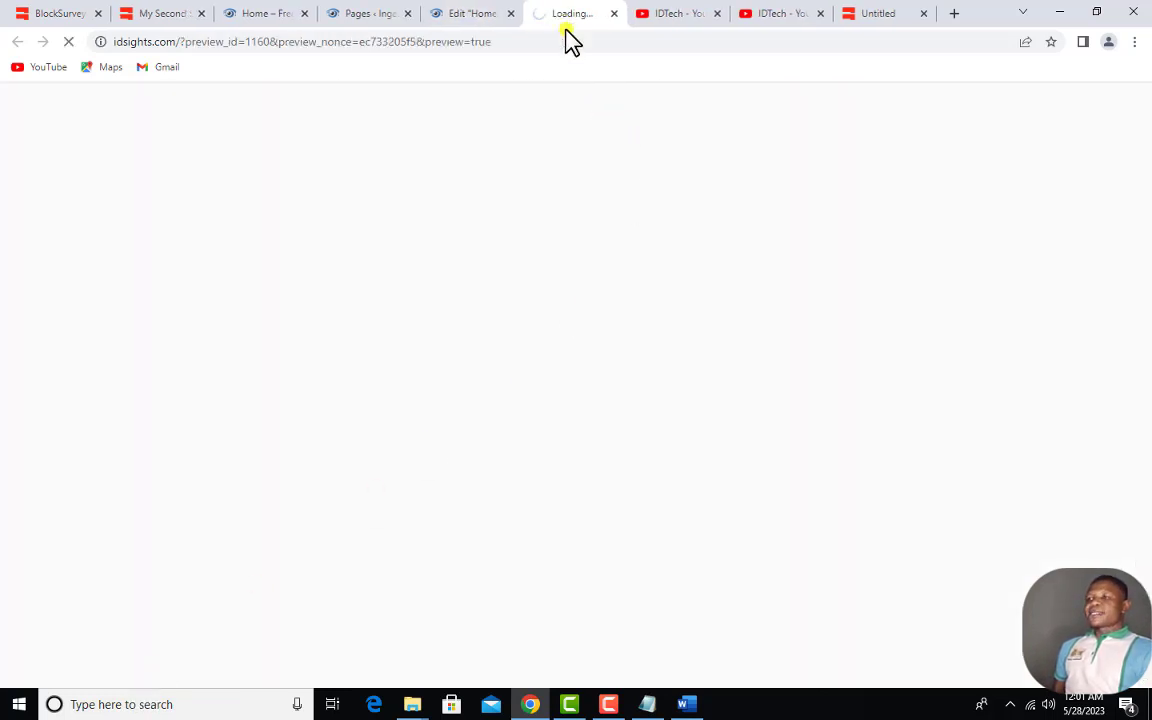
{"action": "scroll", "coordinate": [735, 415], "scroll_direction": "down", "scroll_amount": 10}
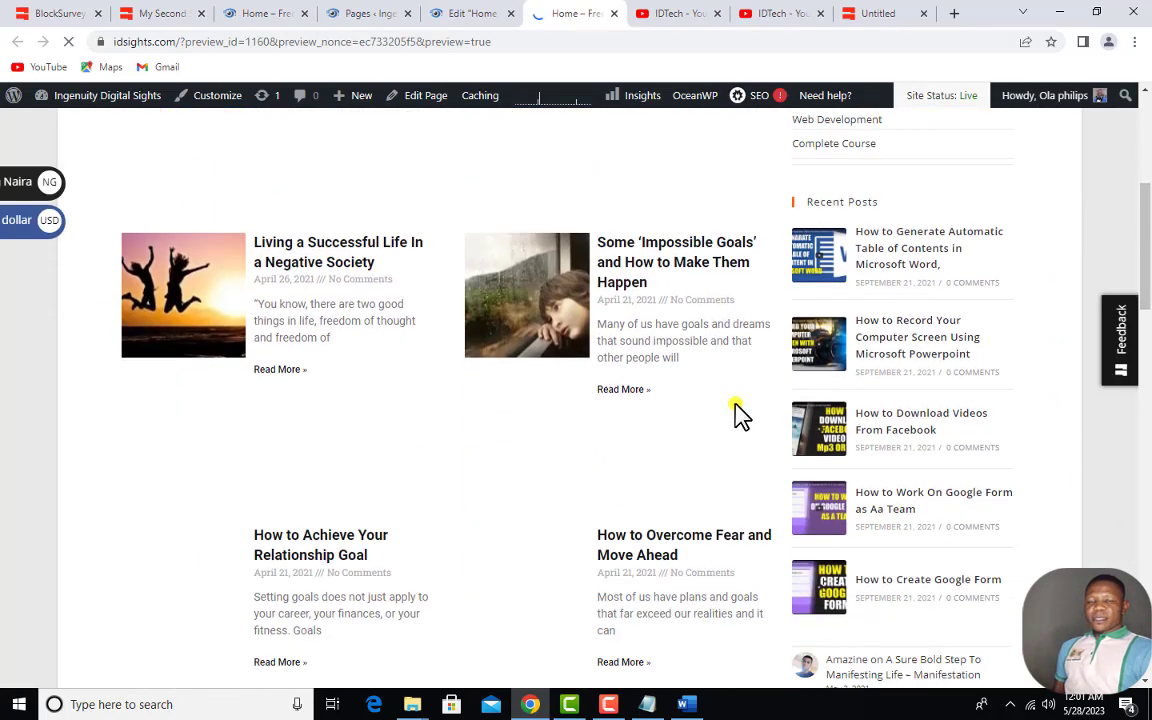
{"action": "scroll", "coordinate": [1118, 337], "scroll_direction": "down", "scroll_amount": 5}
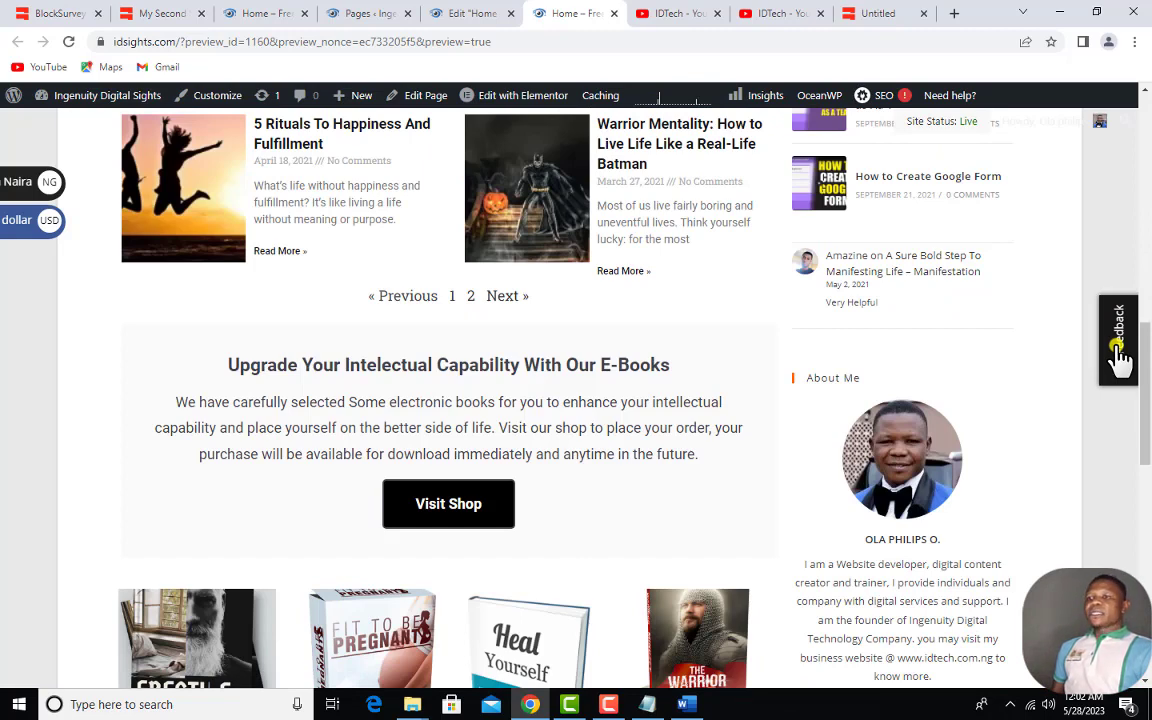
{"action": "left_click", "coordinate": [1118, 345]}
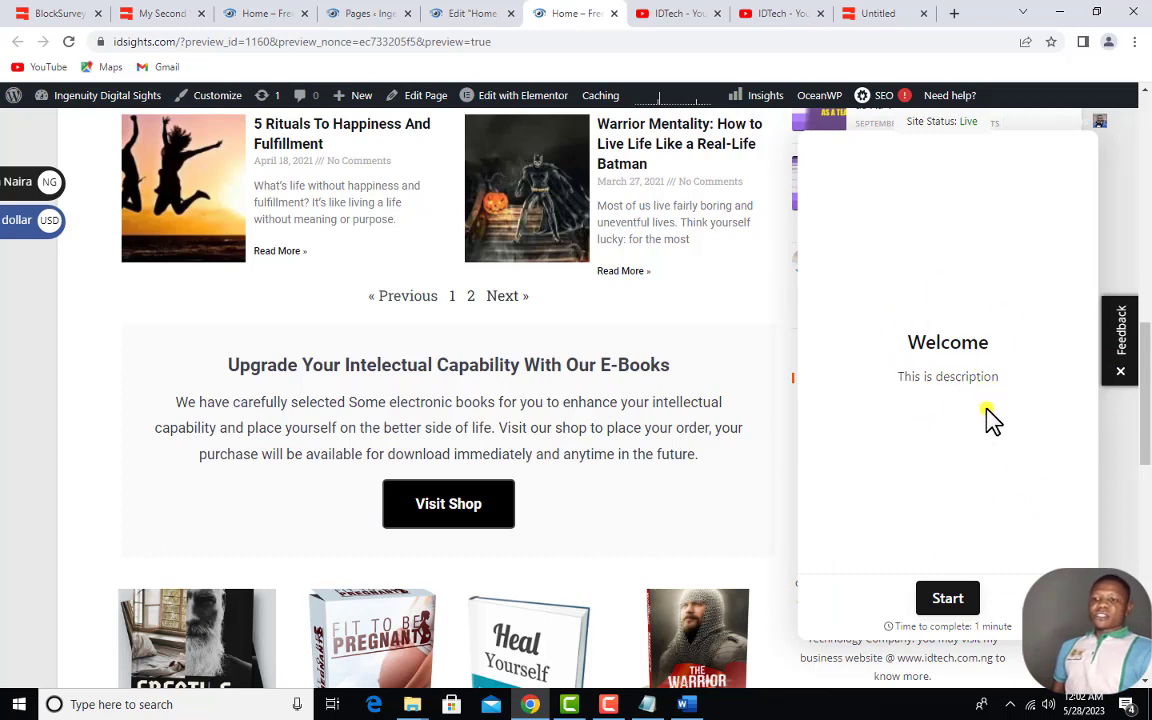
{"action": "left_click", "coordinate": [953, 603]}
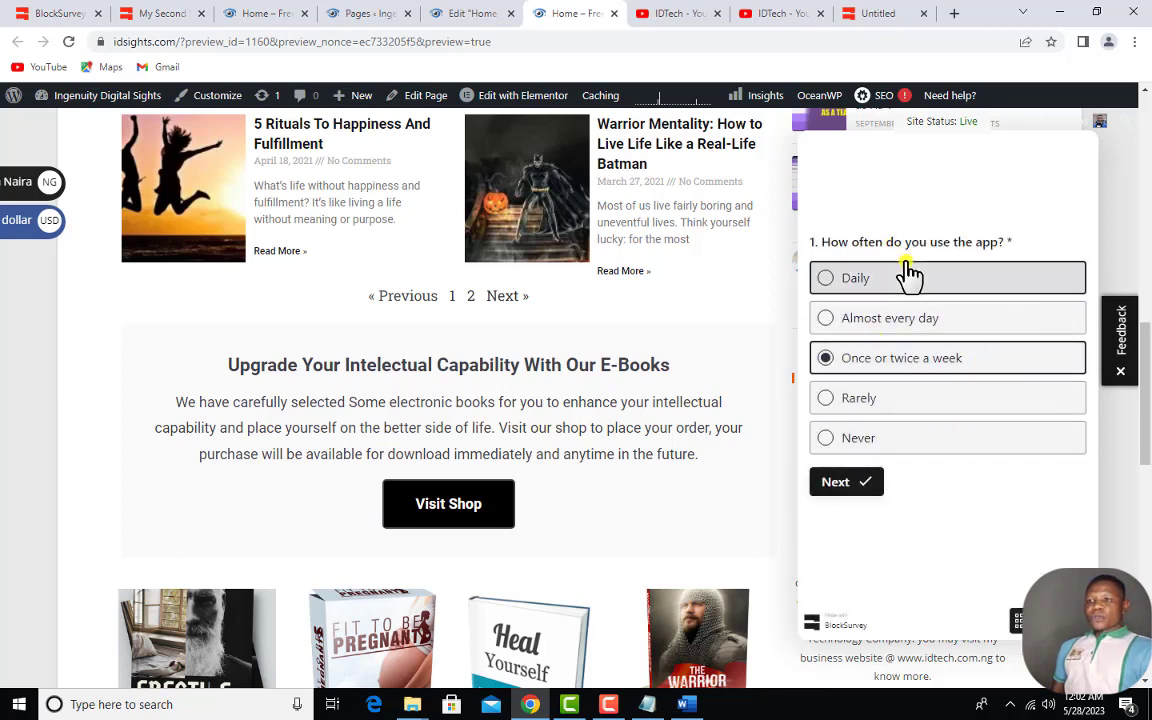
Advance through the survey's first five questions
{"action": "left_click", "coordinate": [855, 490]}
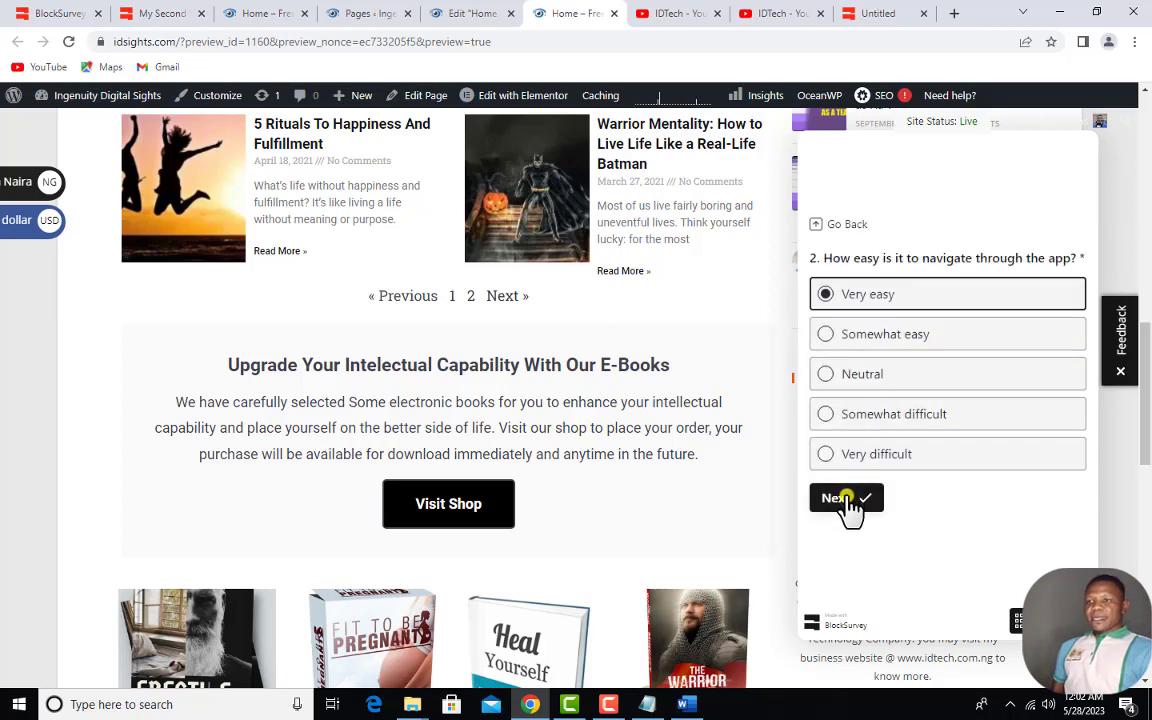
{"action": "left_click", "coordinate": [848, 506]}
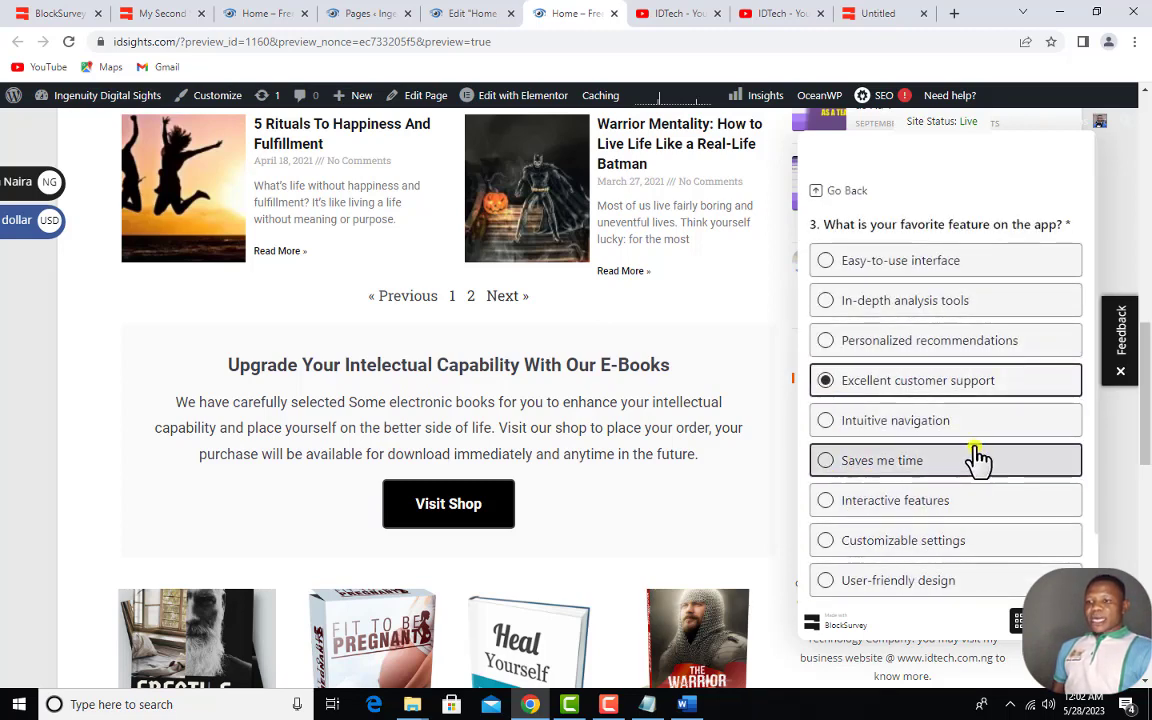
{"action": "scroll", "coordinate": [960, 470], "scroll_direction": "down", "scroll_amount": 2}
{"action": "left_click", "coordinate": [858, 533]}
{"action": "scroll", "coordinate": [880, 530], "scroll_direction": "down", "scroll_amount": 4}
{"action": "left_click", "coordinate": [856, 507]}
{"action": "scroll", "coordinate": [880, 480], "scroll_direction": "down", "scroll_amount": 5}
{"action": "left_click", "coordinate": [840, 322]}
Answer questions 6–10 (Always, Yes occasionally, It's average, Maybe, No difficulties) and submit
{"action": "left_click", "coordinate": [849, 468]}
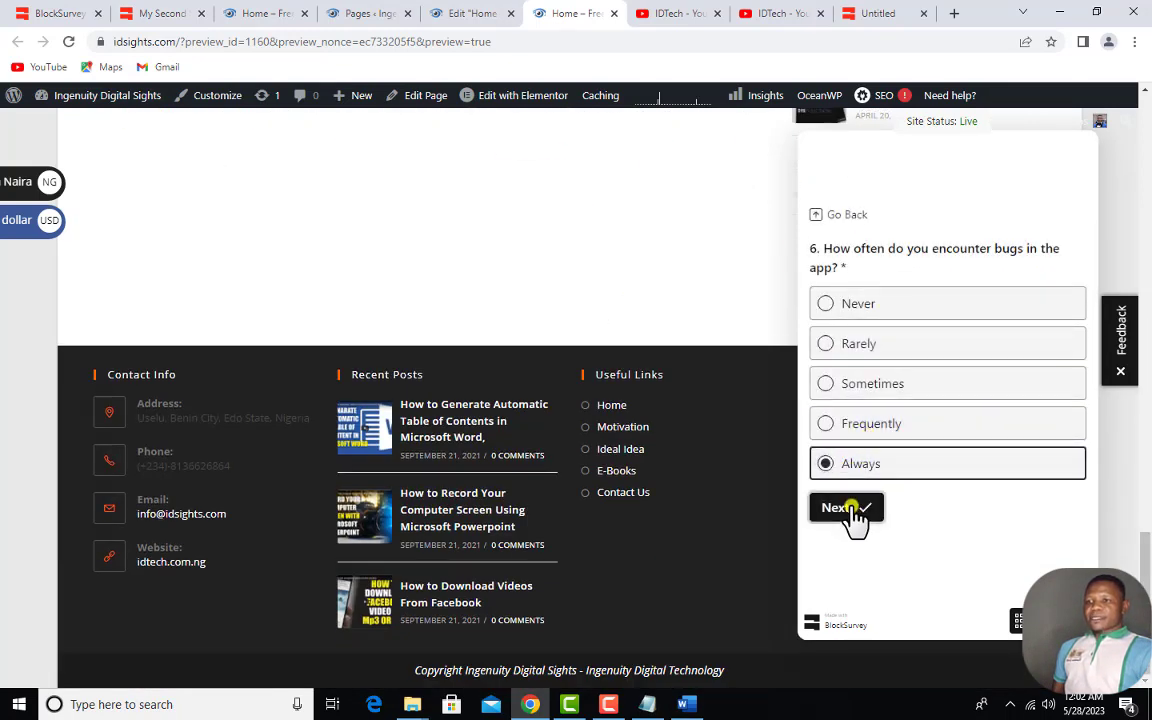
{"action": "left_click", "coordinate": [856, 510]}
{"action": "left_click", "coordinate": [855, 393]}
{"action": "left_click", "coordinate": [854, 476]}
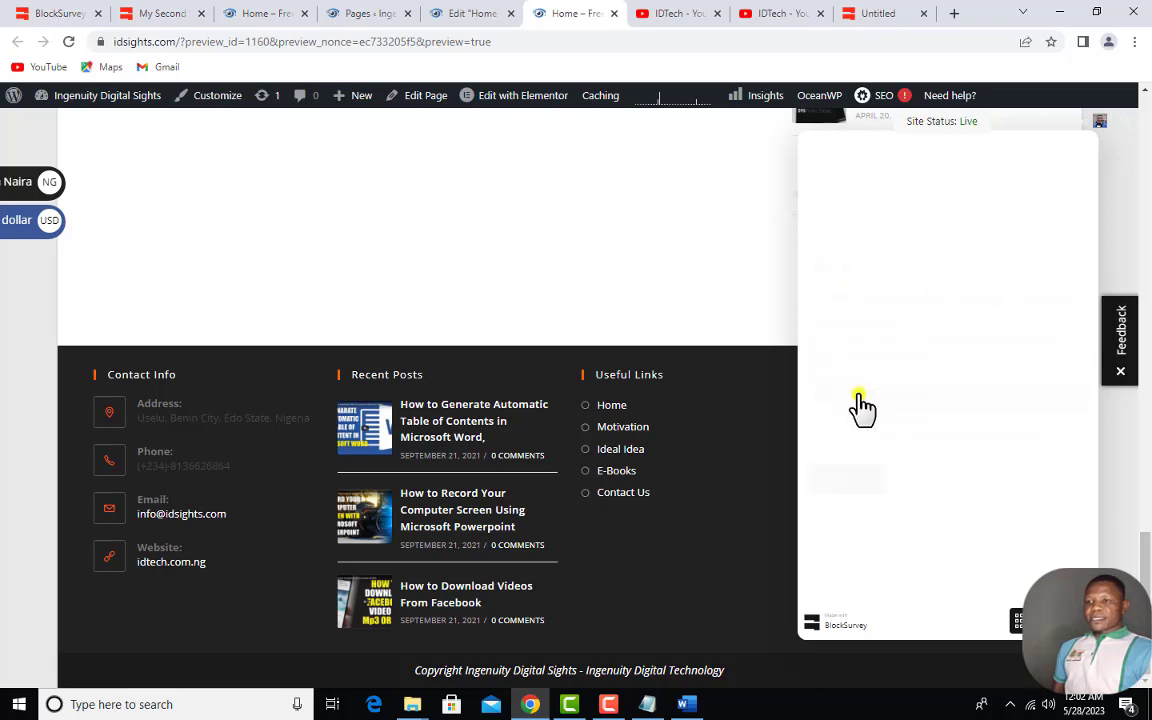
{"action": "left_click", "coordinate": [870, 383]}
{"action": "left_click", "coordinate": [852, 510]}
{"action": "left_click", "coordinate": [870, 390]}
{"action": "left_click", "coordinate": [868, 468]}
{"action": "left_click", "coordinate": [877, 386]}
{"action": "left_click", "coordinate": [840, 497]}
{"action": "left_click", "coordinate": [843, 495]}
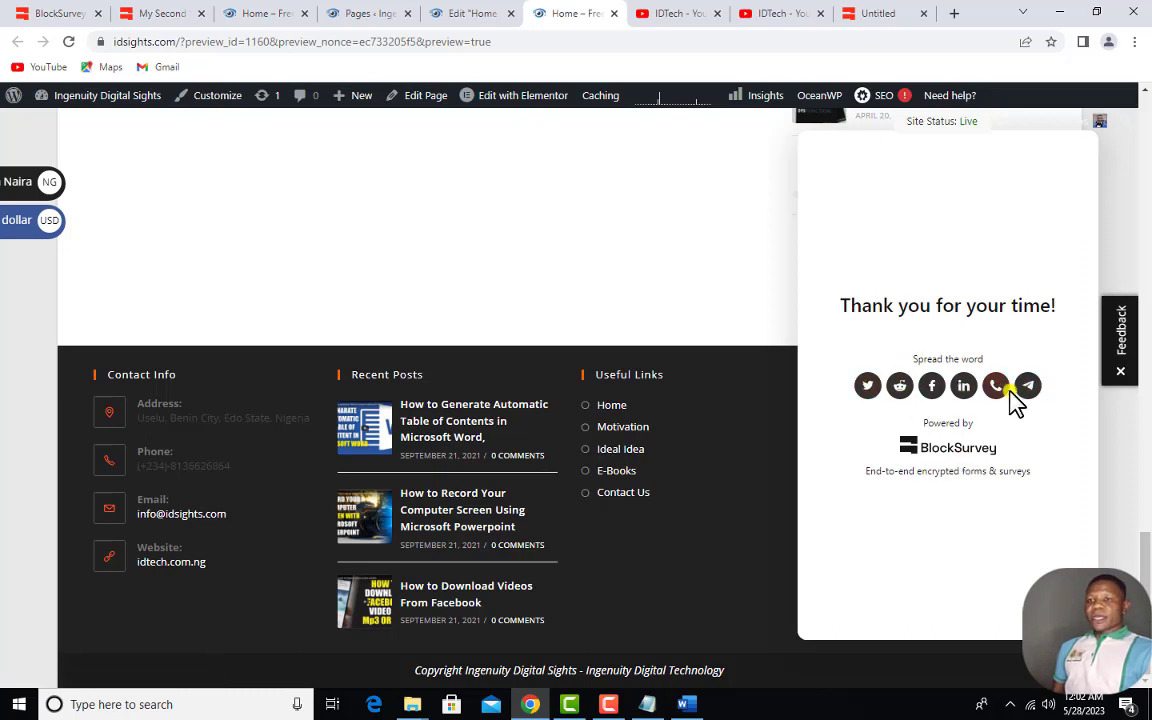
Close the Feedback panel and return to the BlockSurvey tab
{"action": "left_click", "coordinate": [1119, 378]}
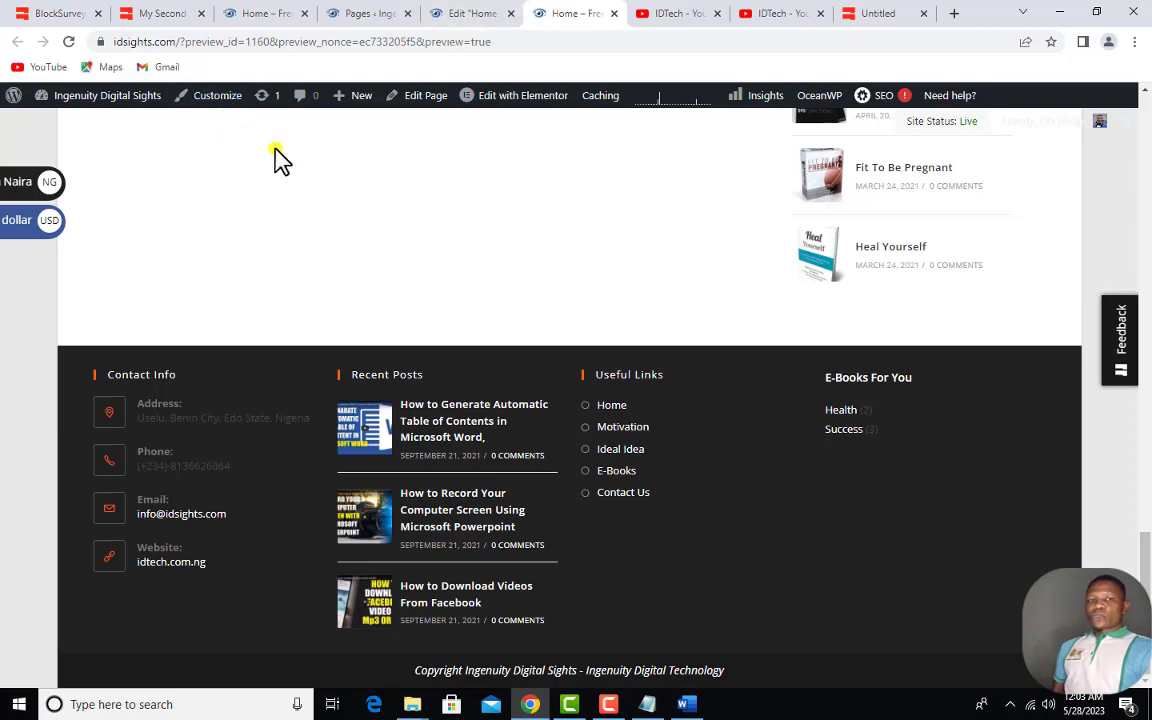
{"action": "scroll", "coordinate": [697, 343], "scroll_direction": "up", "scroll_amount": 10}
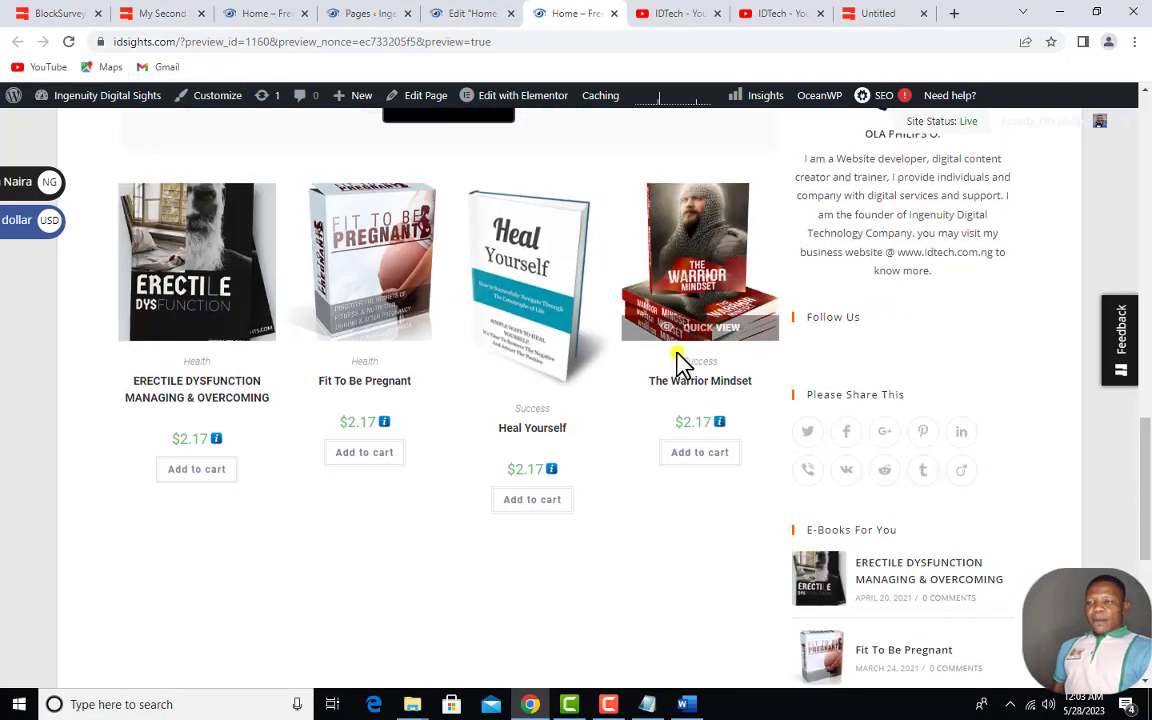
{"action": "scroll", "coordinate": [789, 393], "scroll_direction": "up", "scroll_amount": 1}
{"action": "scroll", "coordinate": [785, 390], "scroll_direction": "up", "scroll_amount": 8}
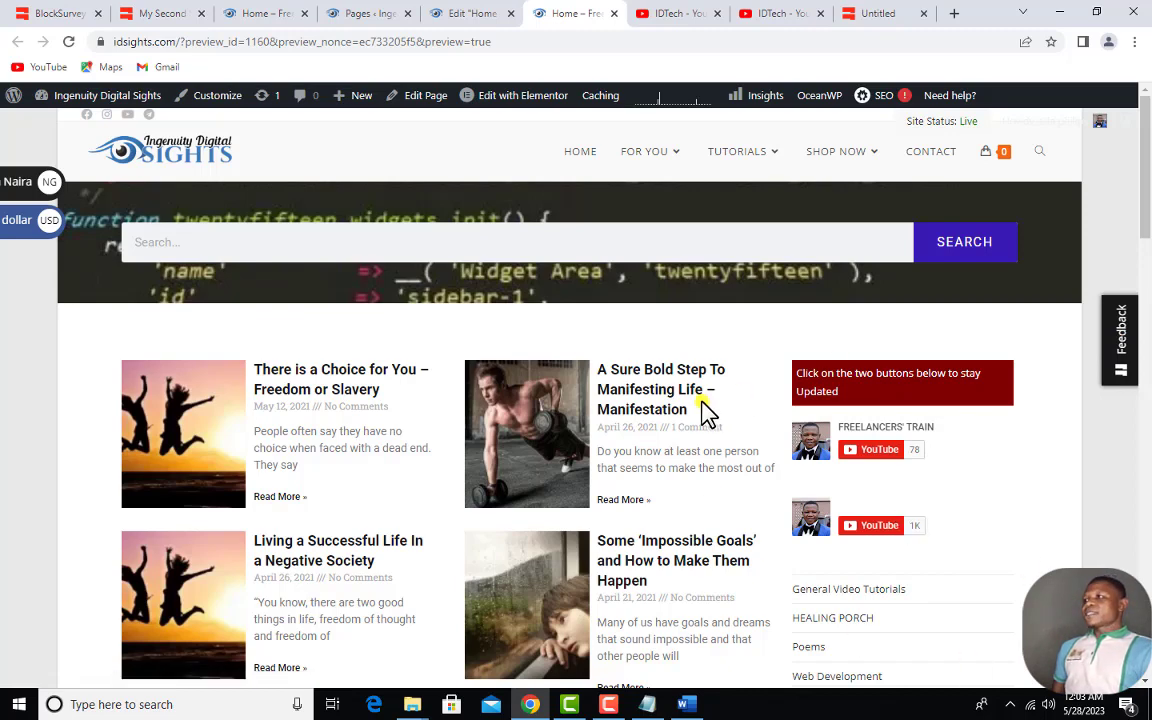
{"action": "left_click", "coordinate": [57, 13]}
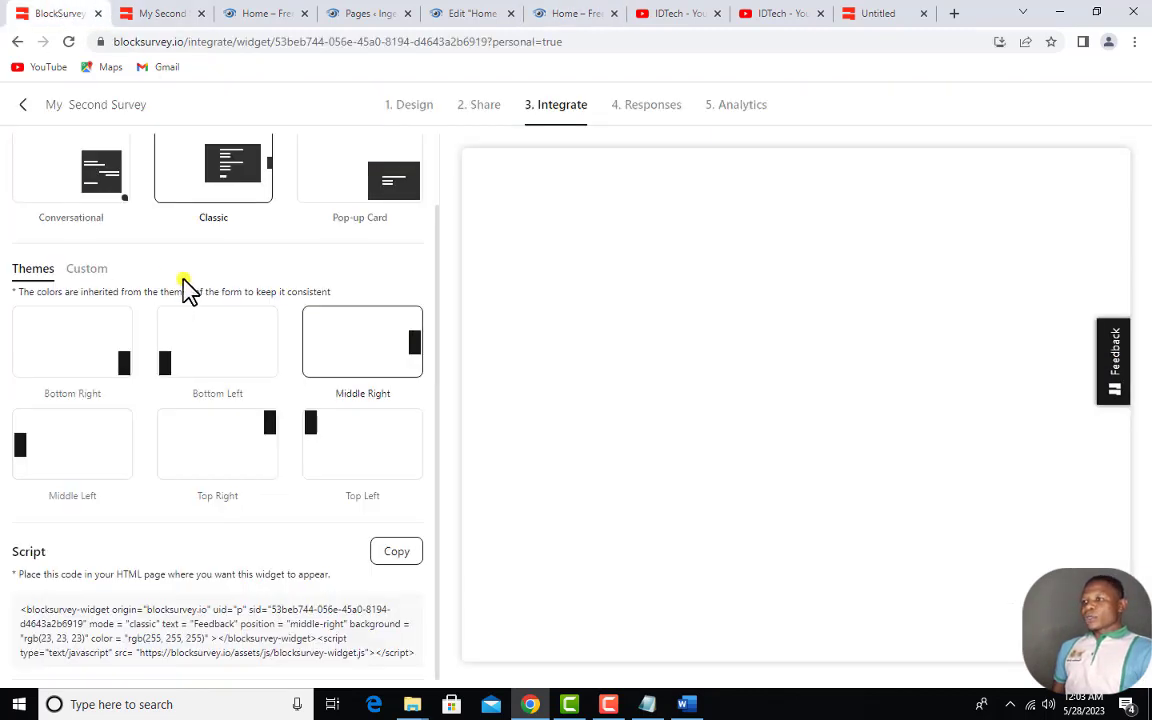
Open My Second Survey's responses and inspect the date-range, Download and More menus
{"action": "scroll", "coordinate": [182, 278], "scroll_direction": "up", "scroll_amount": 2}
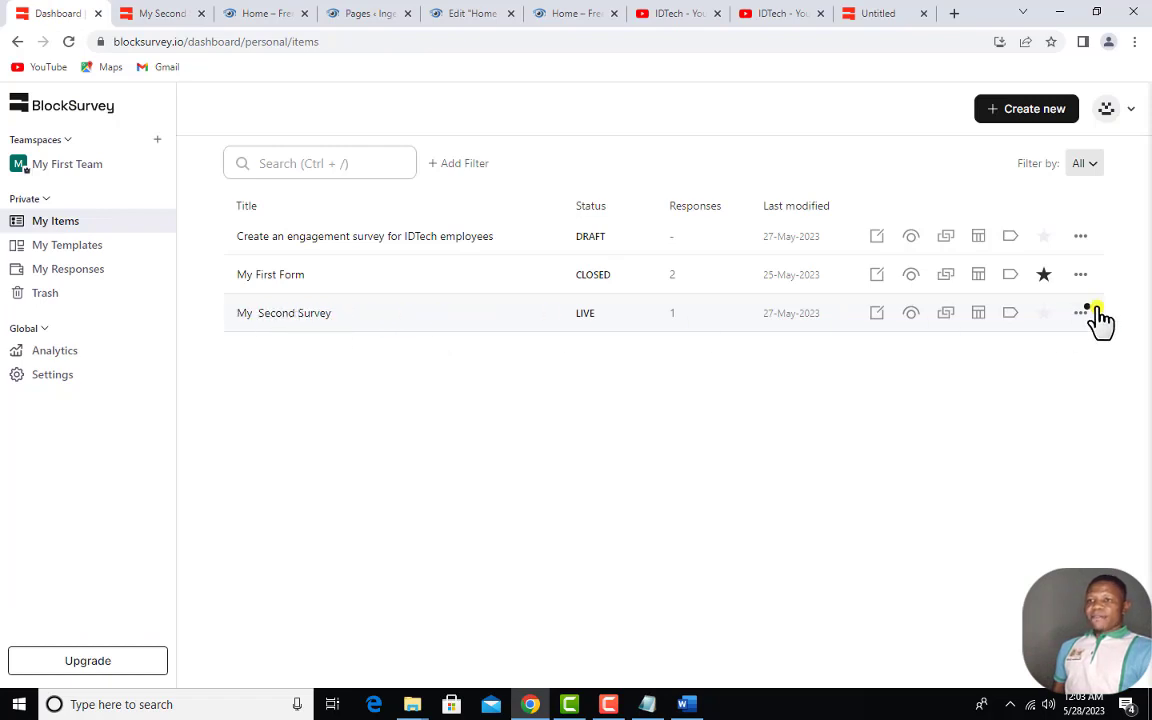
{"action": "left_click", "coordinate": [980, 316]}
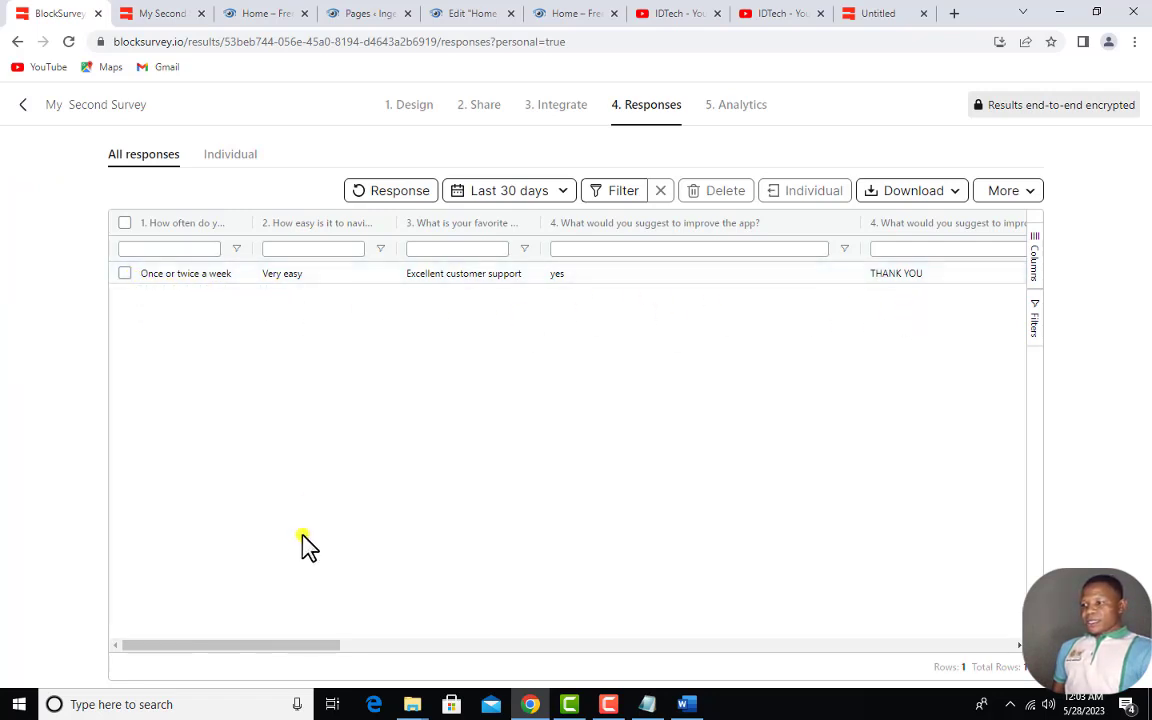
{"action": "left_click_drag", "start_coordinate": [306, 648], "coordinate": [148, 578]}
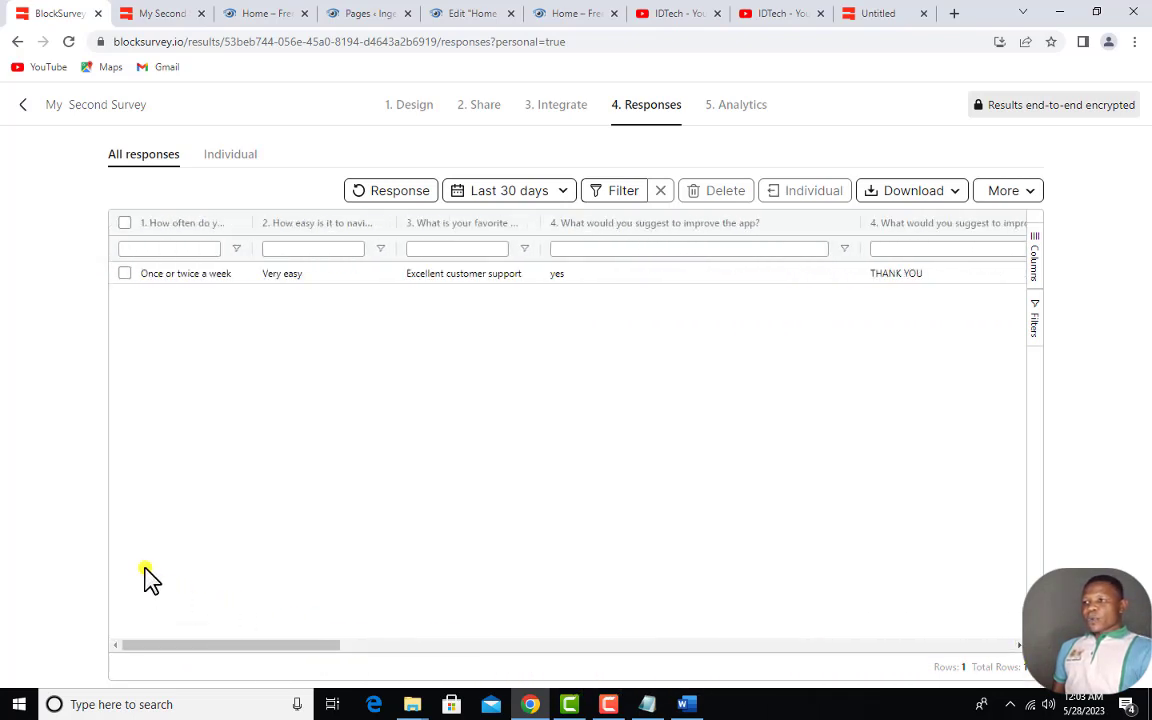
{"action": "left_click", "coordinate": [509, 190]}
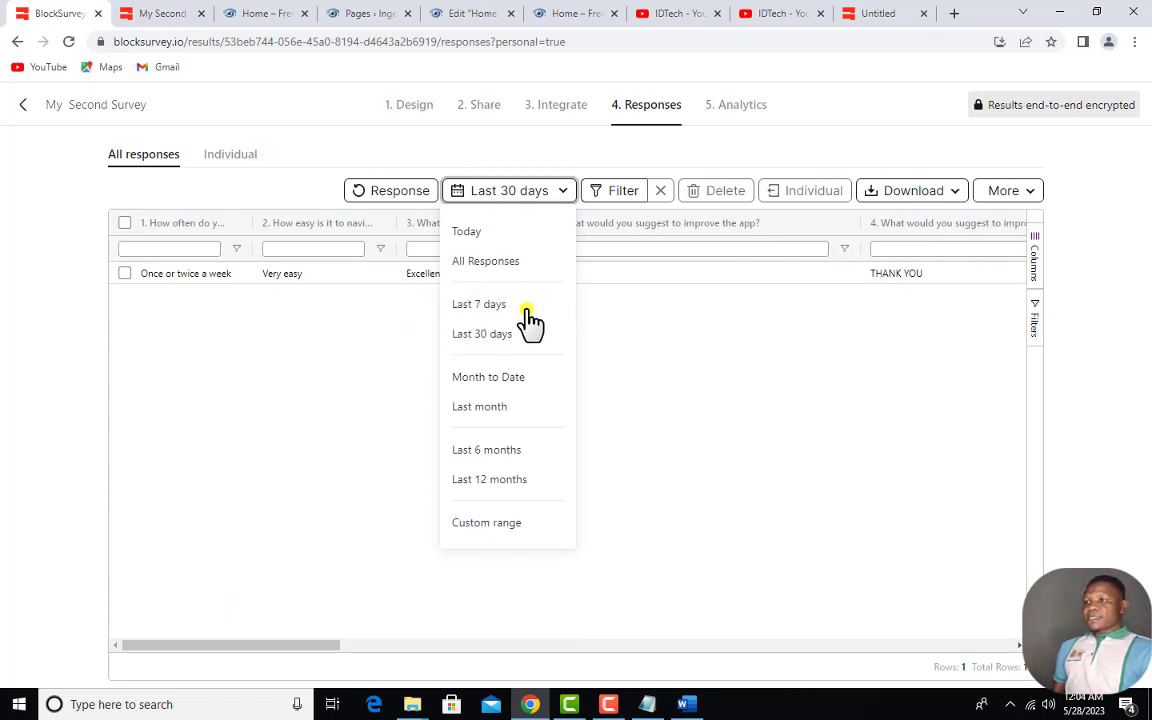
{"action": "left_click", "coordinate": [755, 475]}
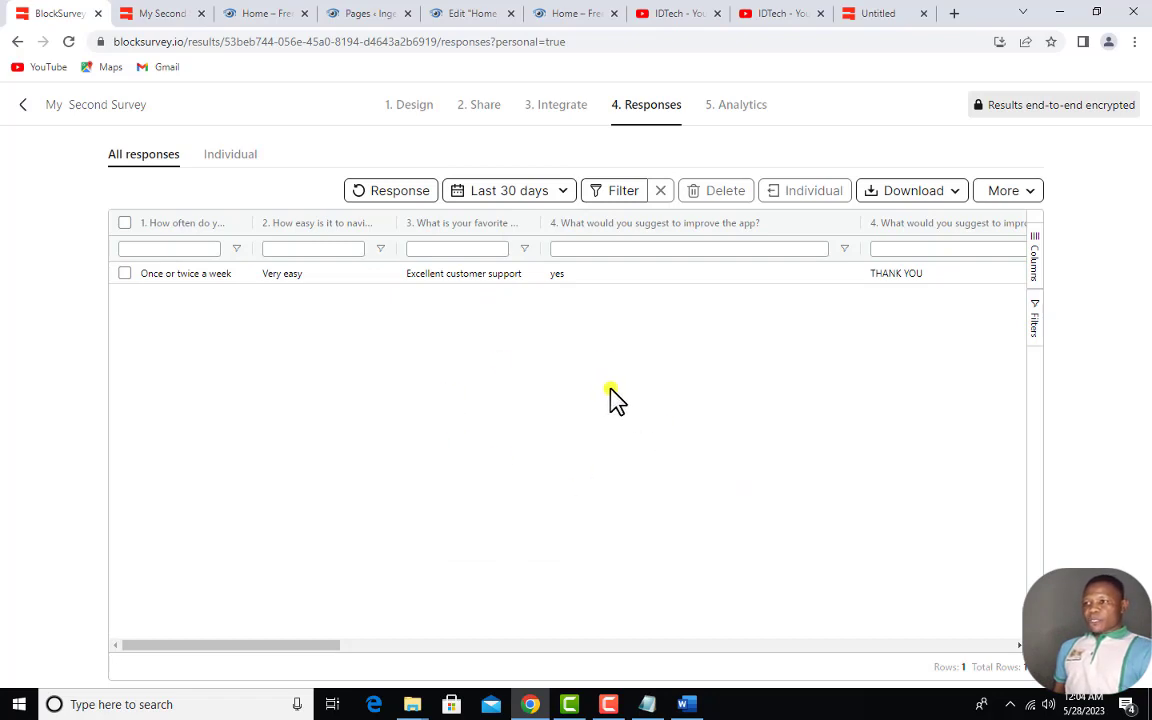
{"action": "left_click", "coordinate": [958, 193]}
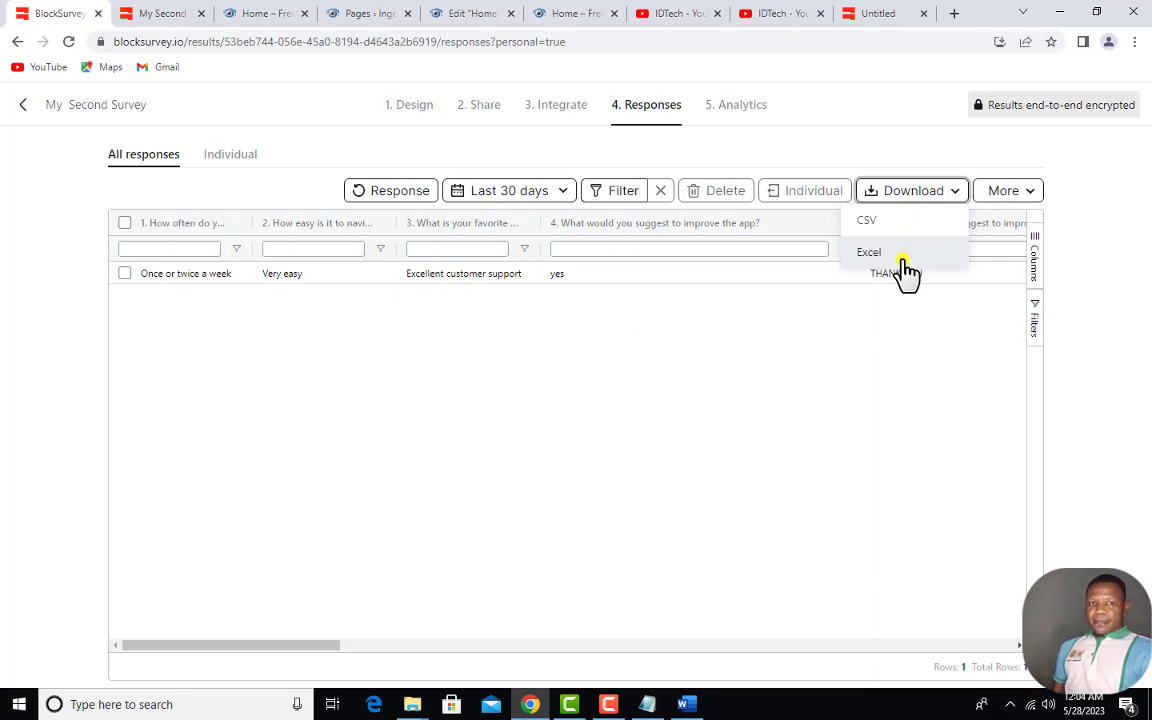
{"action": "left_click", "coordinate": [1026, 196]}
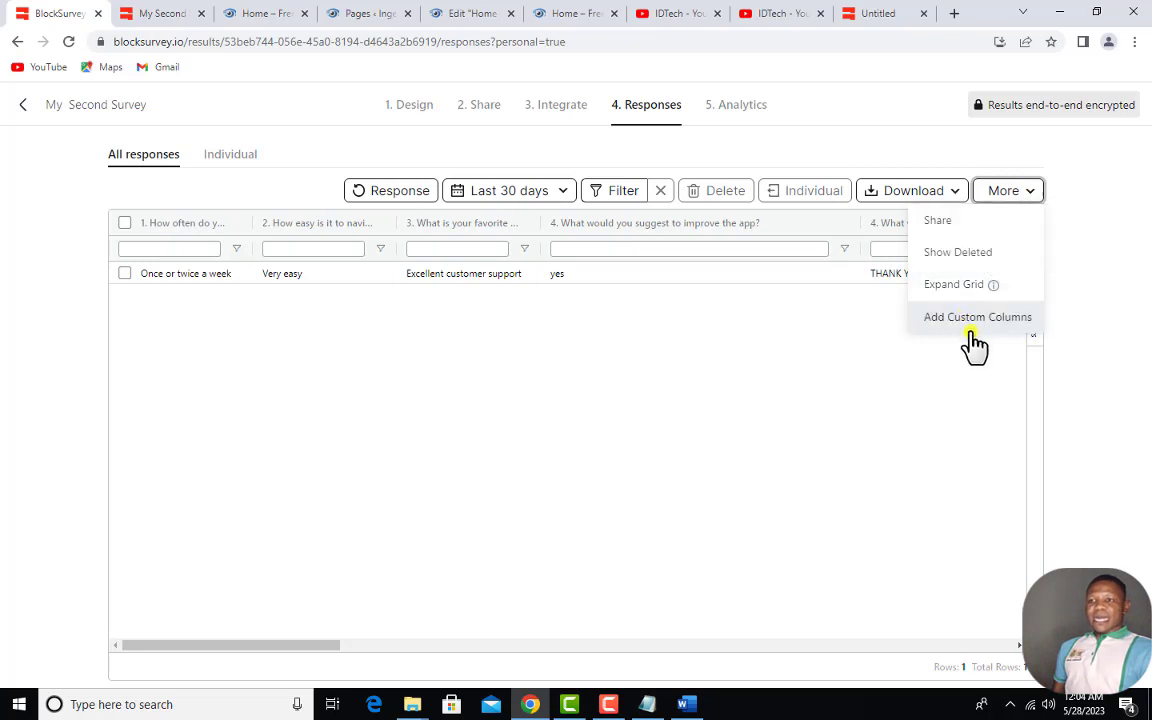
Publish a shared report named 'S' from the responses and copy its link
{"action": "left_click", "coordinate": [943, 222]}
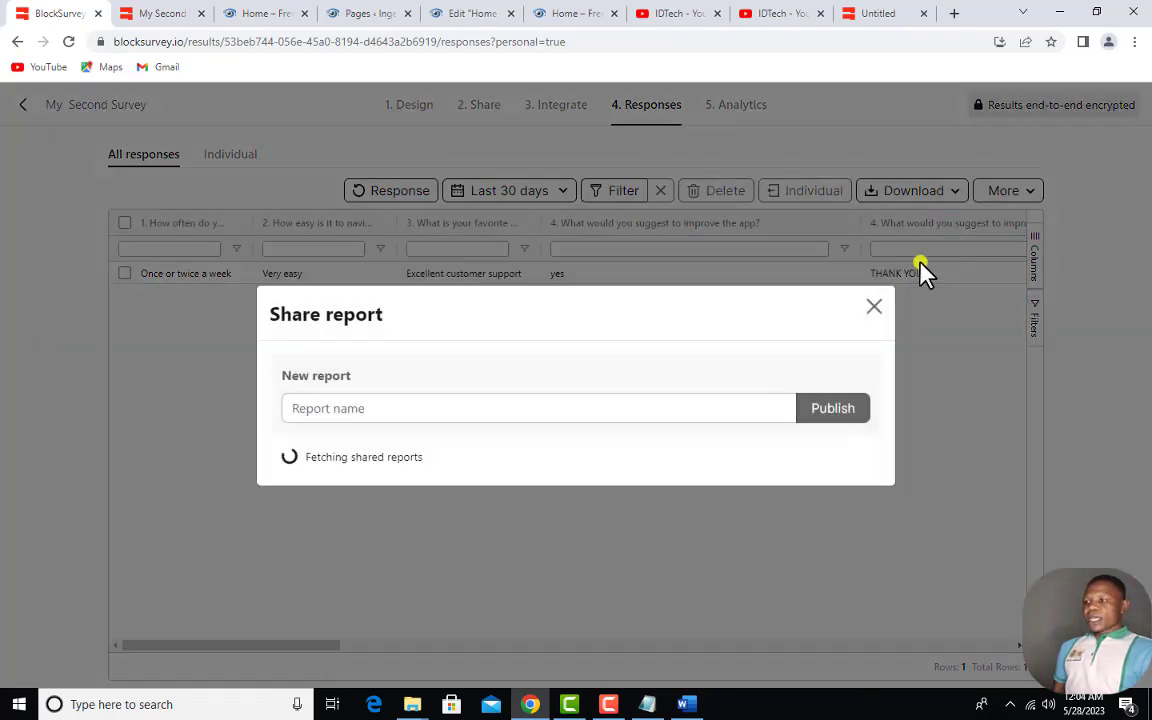
{"action": "left_click", "coordinate": [560, 415]}
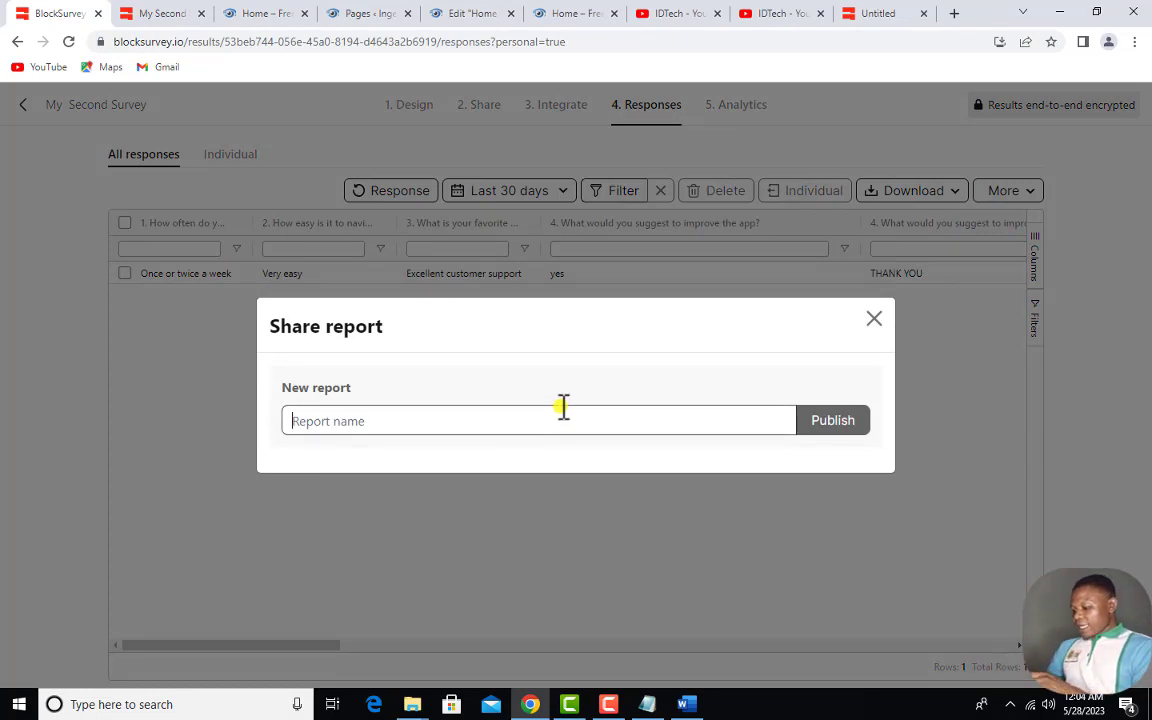
{"action": "type", "text": "Survey"}
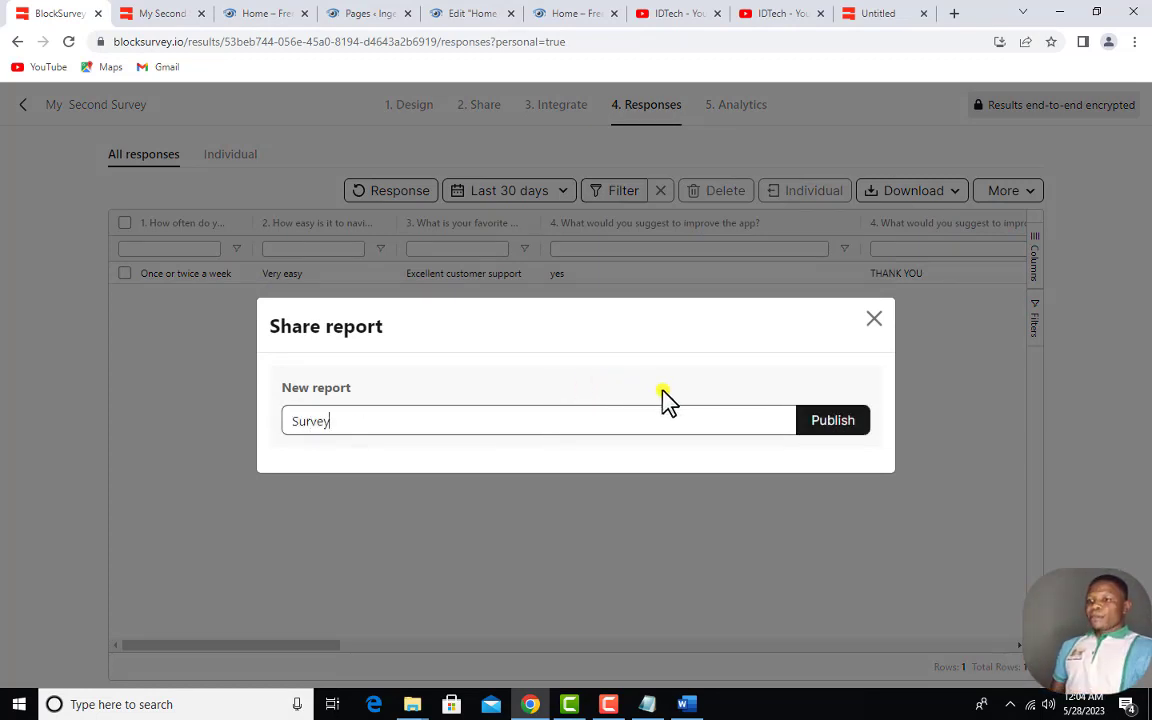
{"action": "left_click", "coordinate": [822, 425]}
{"action": "left_click", "coordinate": [806, 481]}
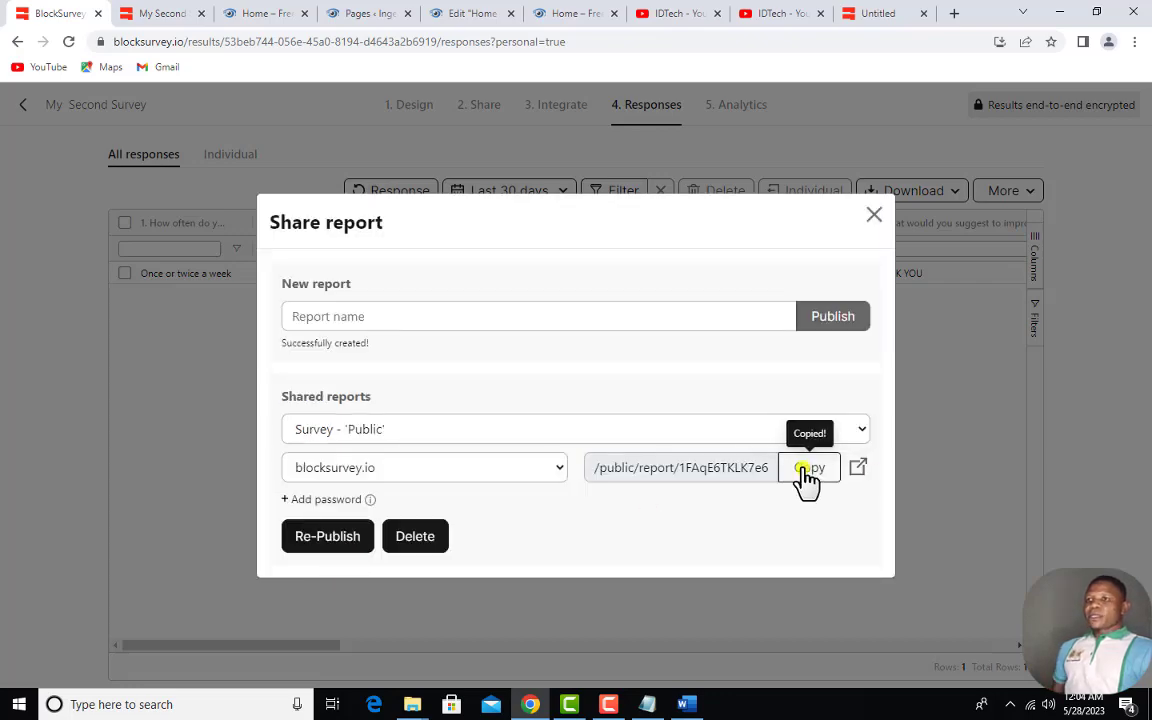
Open the shared report link in a new tab, then return and close the sharing window
{"action": "left_click", "coordinate": [954, 13]}
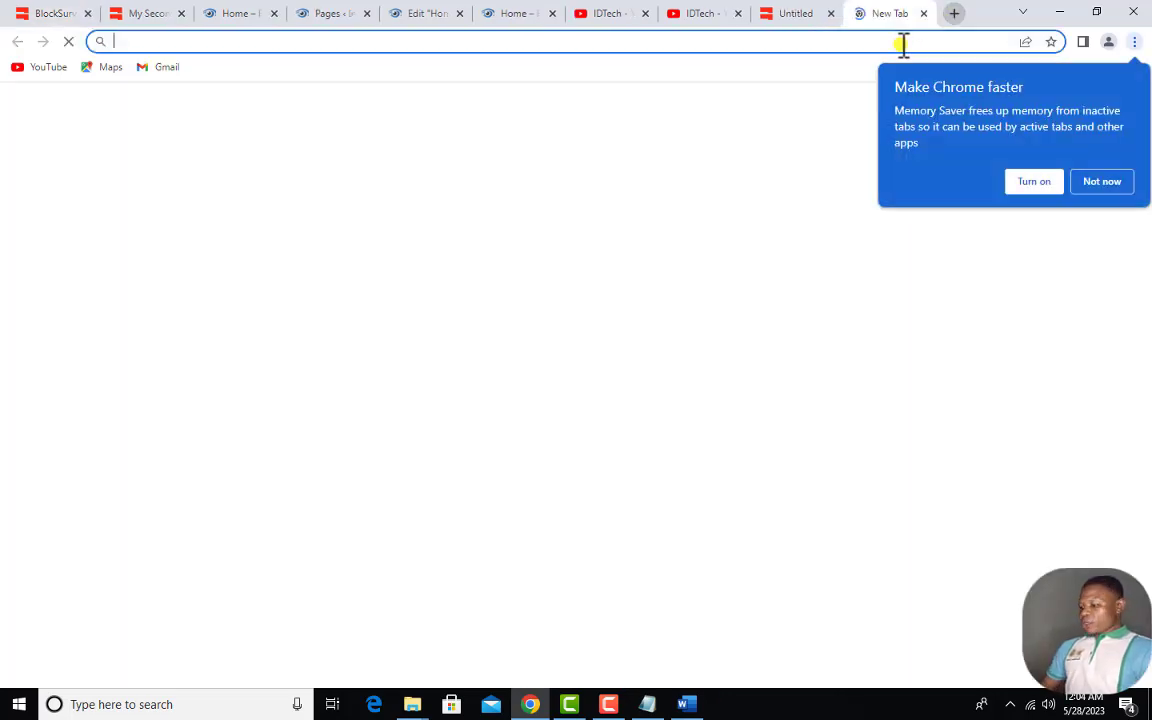
{"action": "key", "text": "ctrl+v"}
{"action": "key", "text": "Return"}
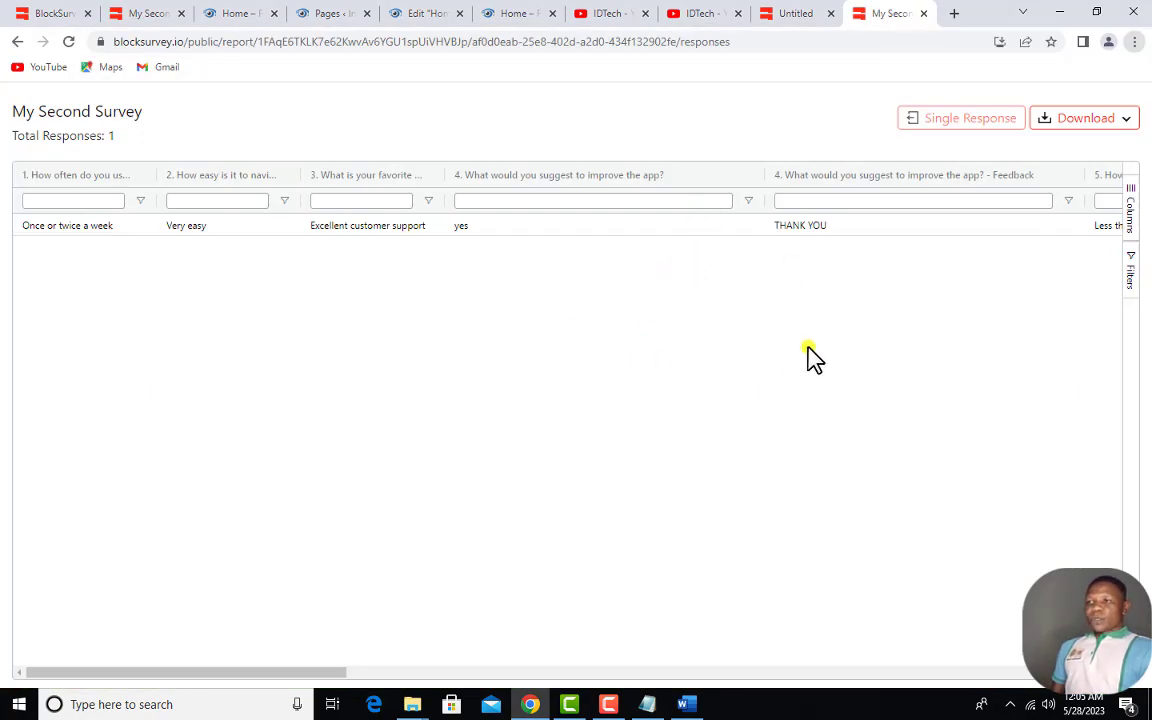
{"action": "left_click", "coordinate": [1133, 120]}
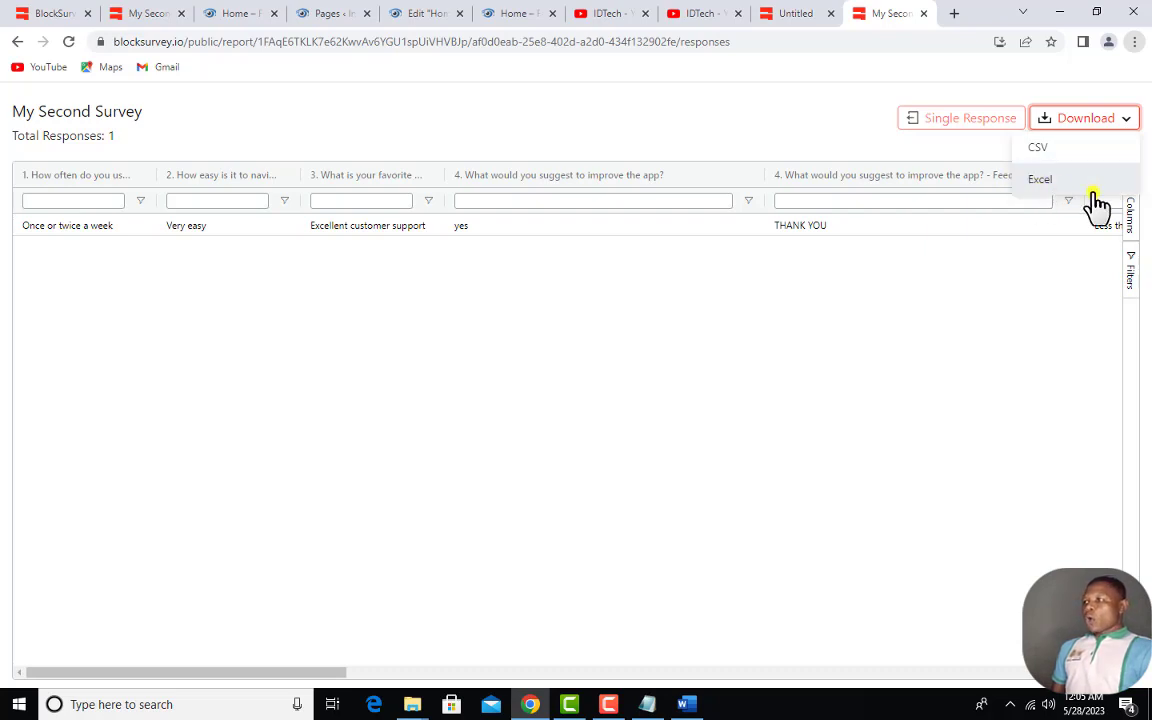
{"action": "left_click", "coordinate": [50, 12]}
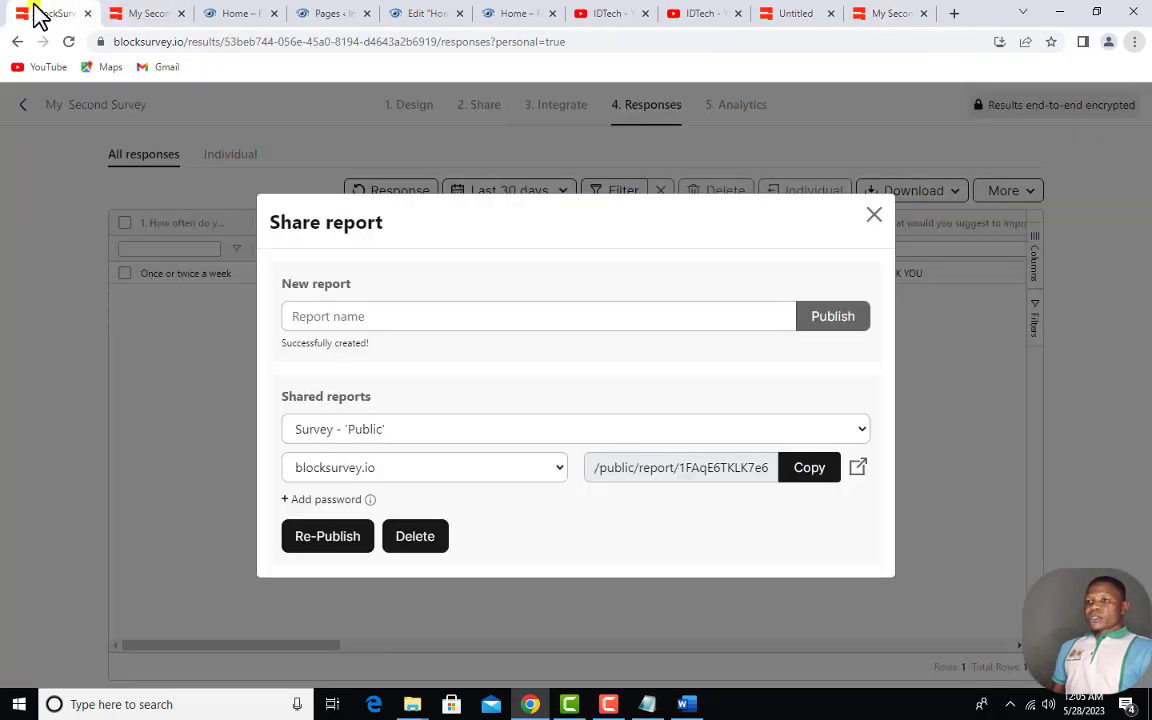
{"action": "left_click", "coordinate": [872, 218]}
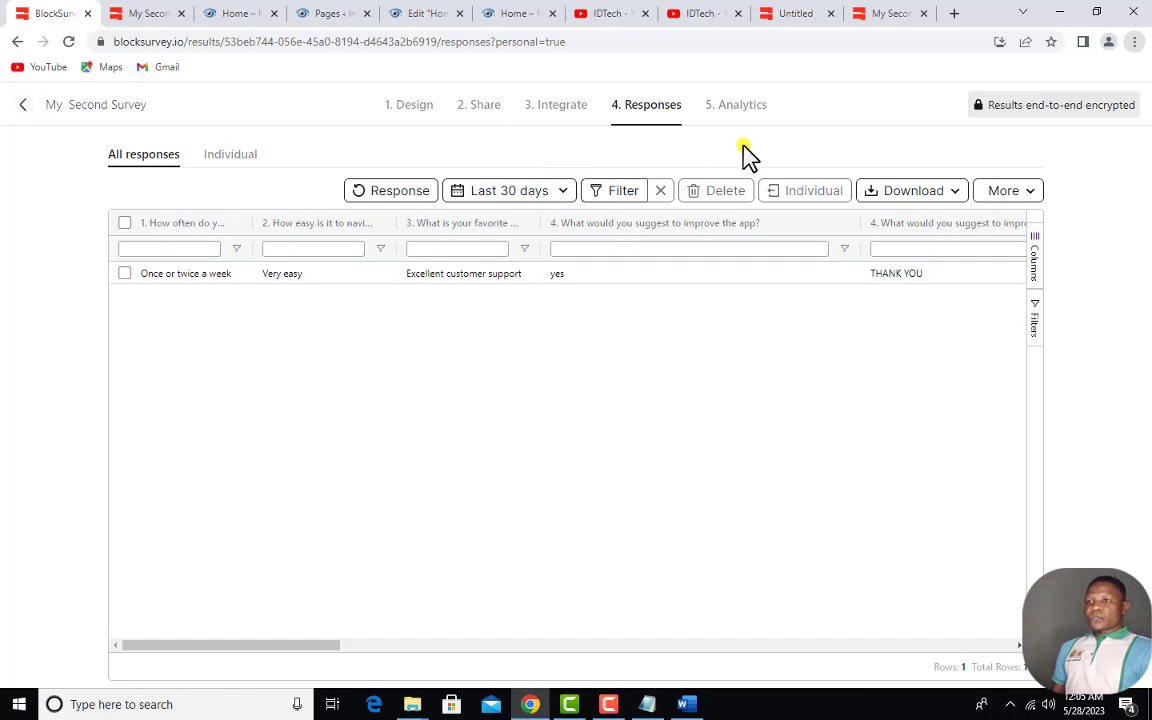
In Analytics, compare 'How often do you use the app?' against ease of navigating the app
{"action": "left_click", "coordinate": [738, 105]}
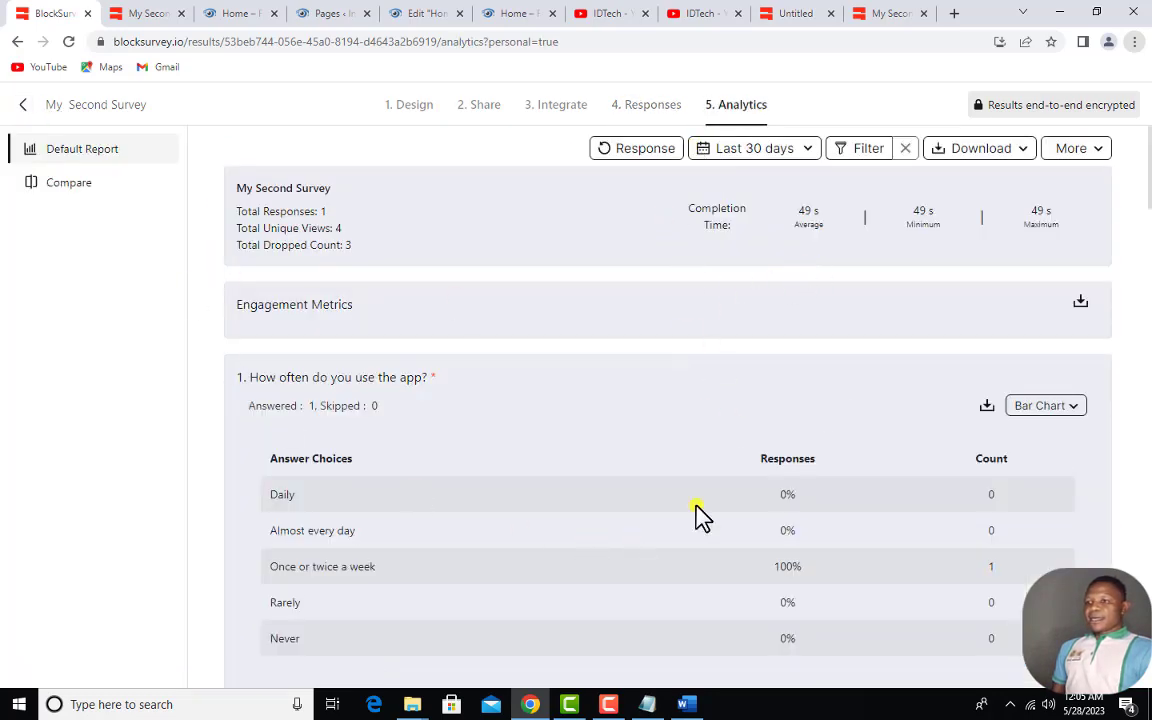
{"action": "scroll", "coordinate": [632, 546], "scroll_direction": "down", "scroll_amount": 8}
{"action": "scroll", "coordinate": [735, 500], "scroll_direction": "down", "scroll_amount": 15}
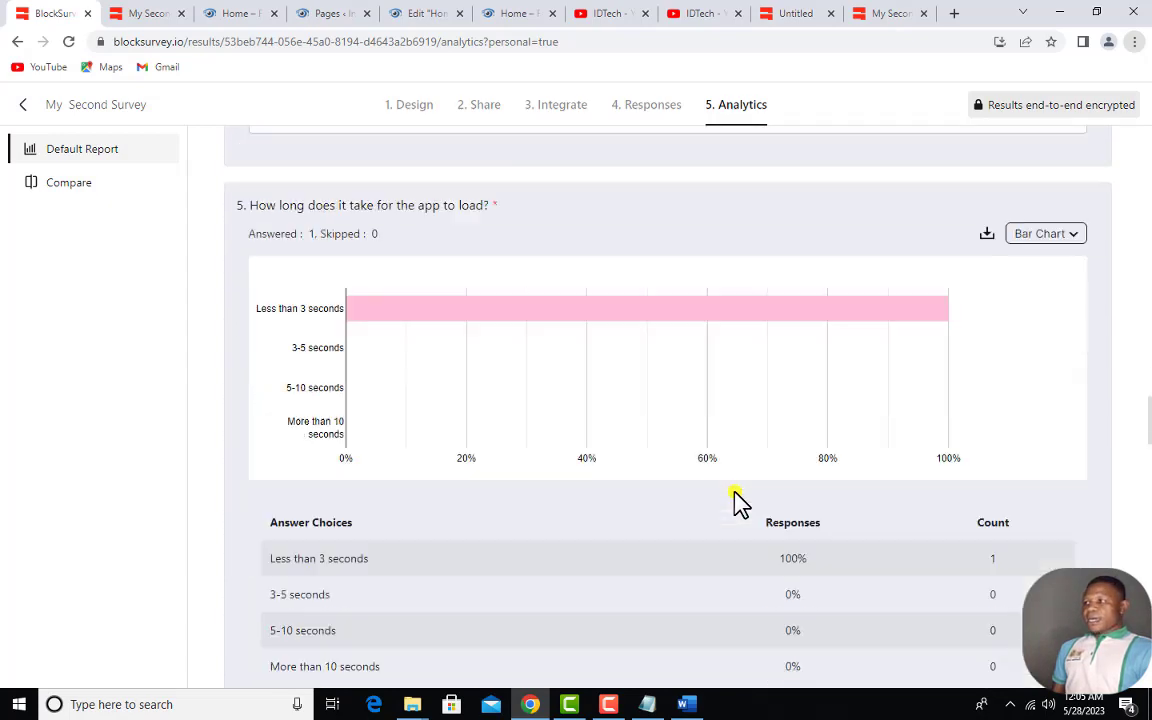
{"action": "scroll", "coordinate": [735, 500], "scroll_direction": "down", "scroll_amount": 4}
{"action": "left_click", "coordinate": [68, 182]}
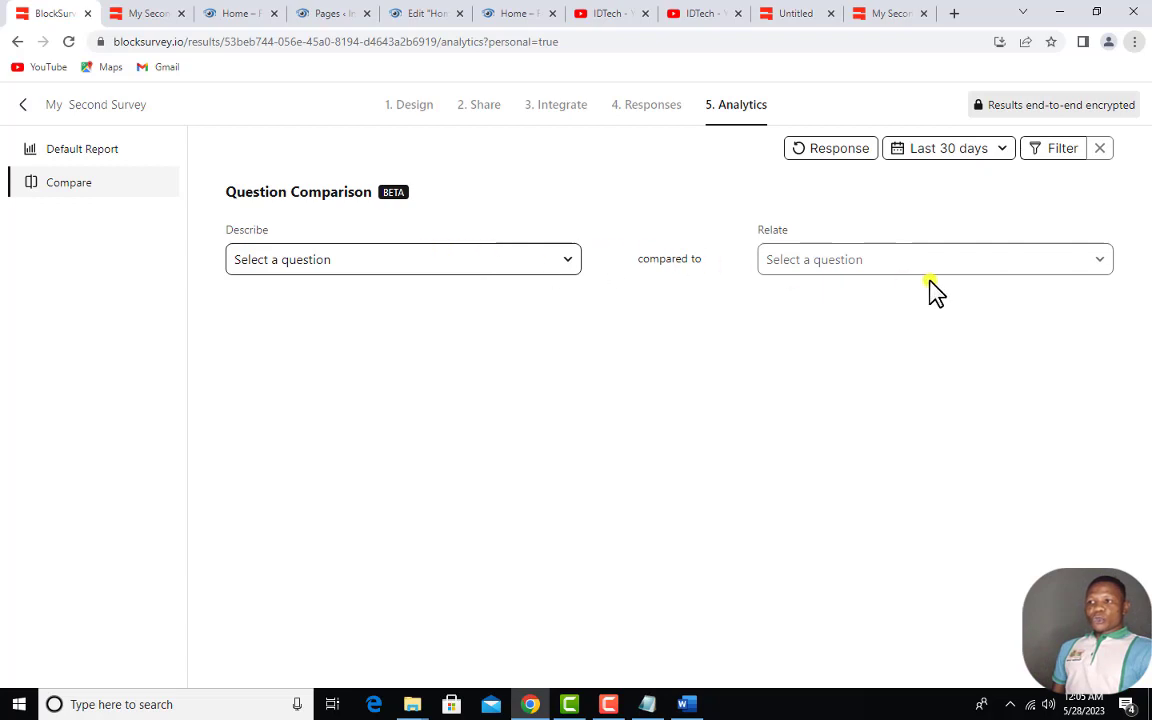
{"action": "left_click", "coordinate": [488, 262]}
{"action": "left_click", "coordinate": [395, 300]}
{"action": "left_click", "coordinate": [912, 264]}
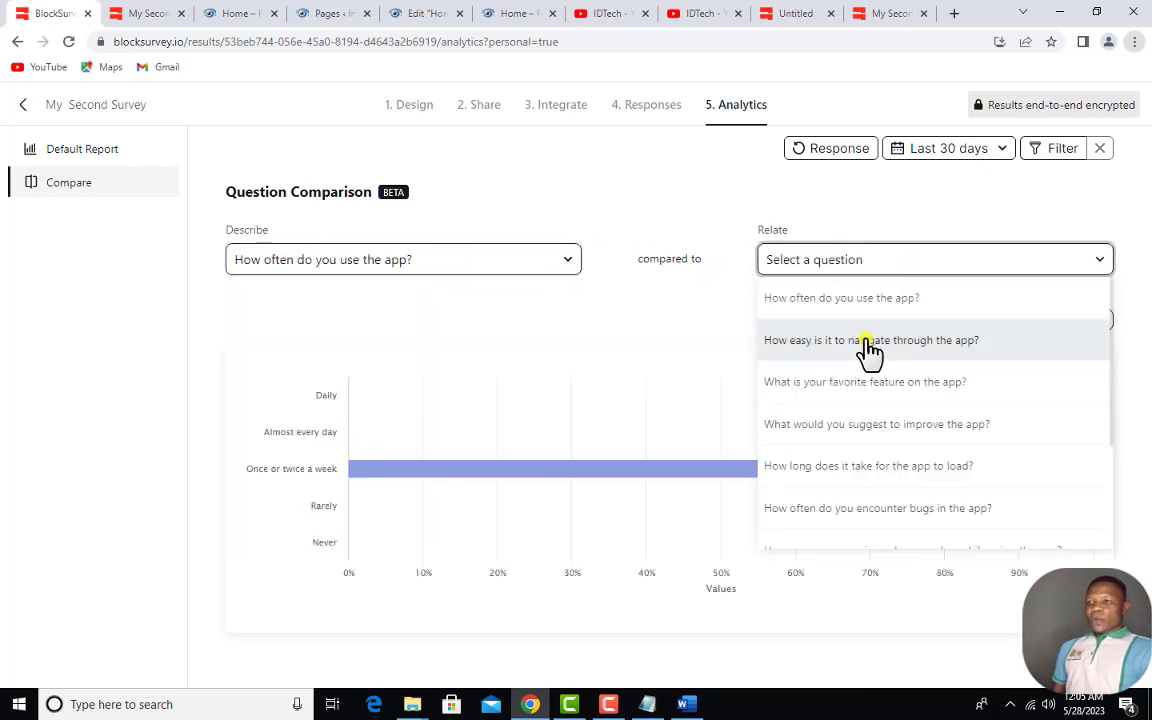
{"action": "left_click", "coordinate": [867, 346]}
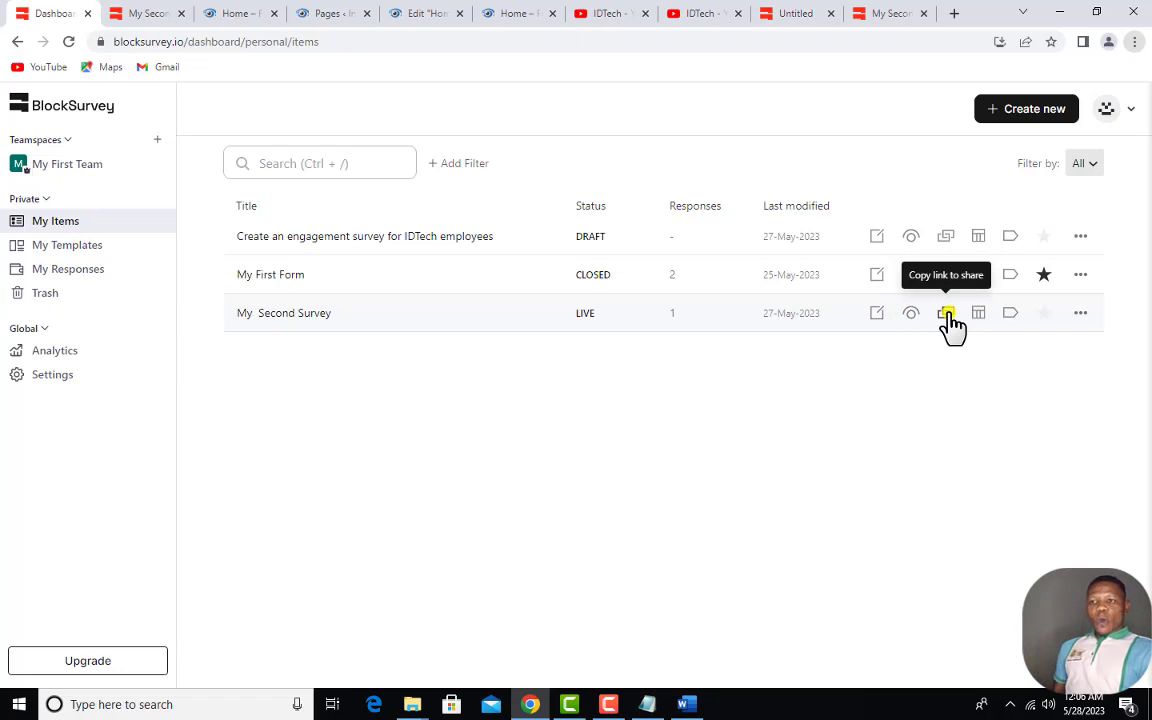
Apply the 'lo' label to My Second Survey on the dashboard
{"action": "left_click", "coordinate": [1010, 315]}
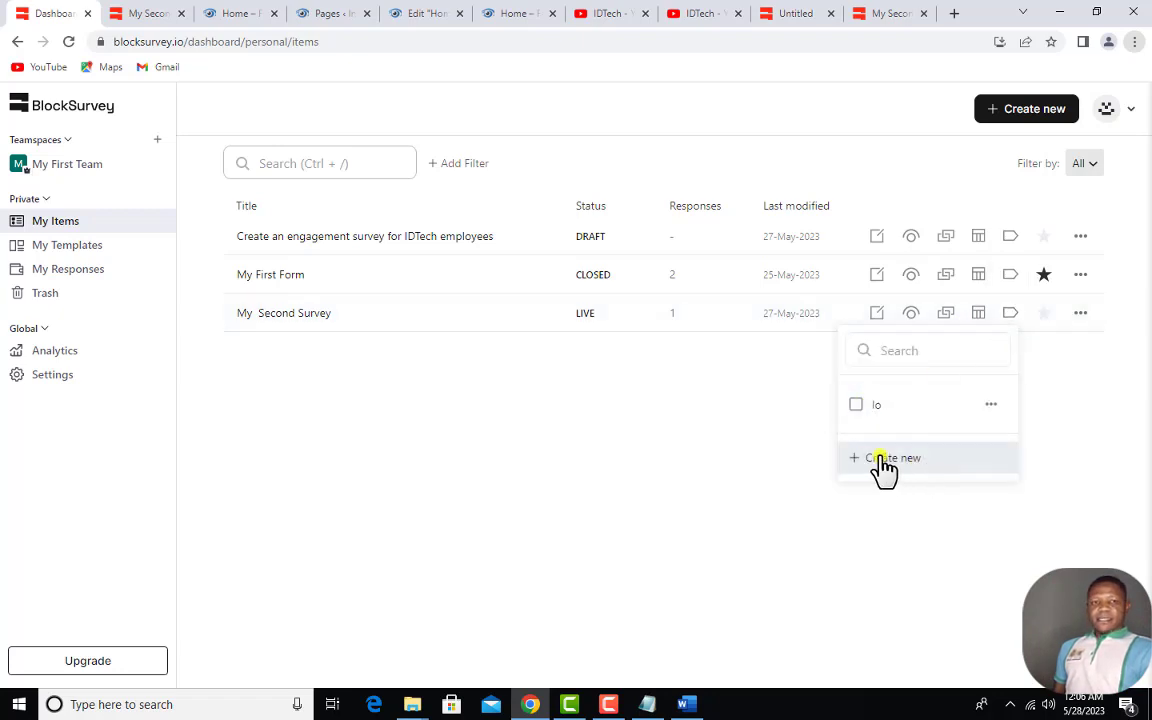
{"action": "left_click", "coordinate": [857, 405]}
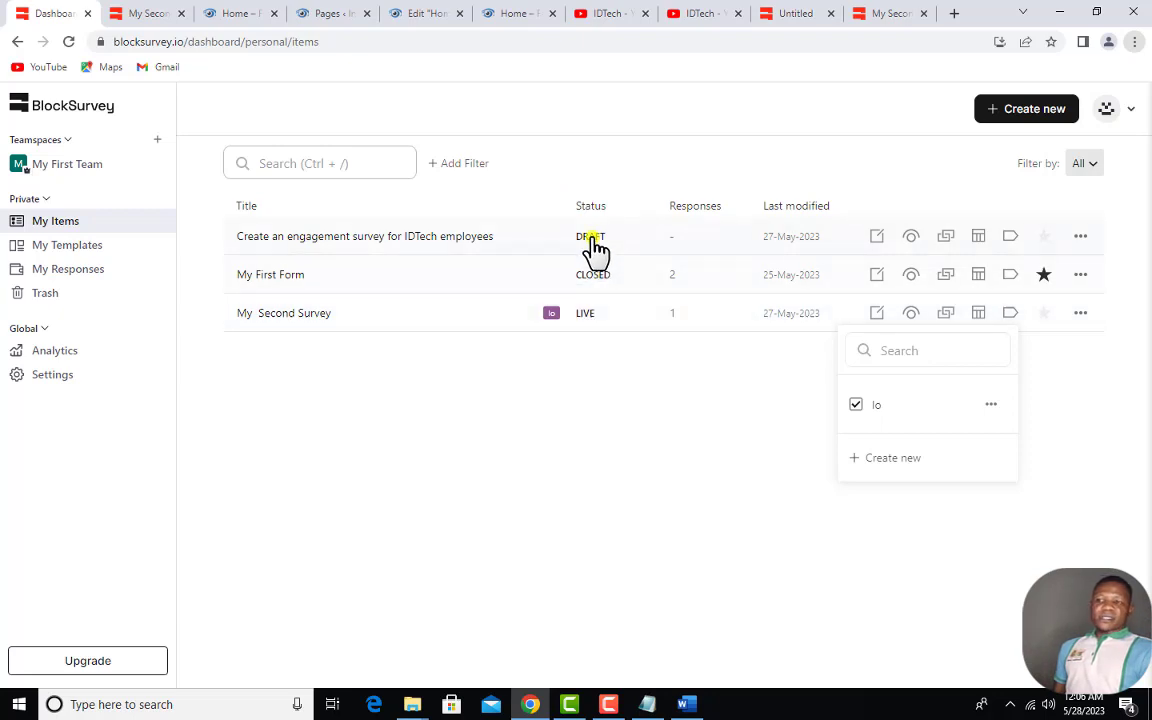
{"action": "left_click", "coordinate": [735, 465]}
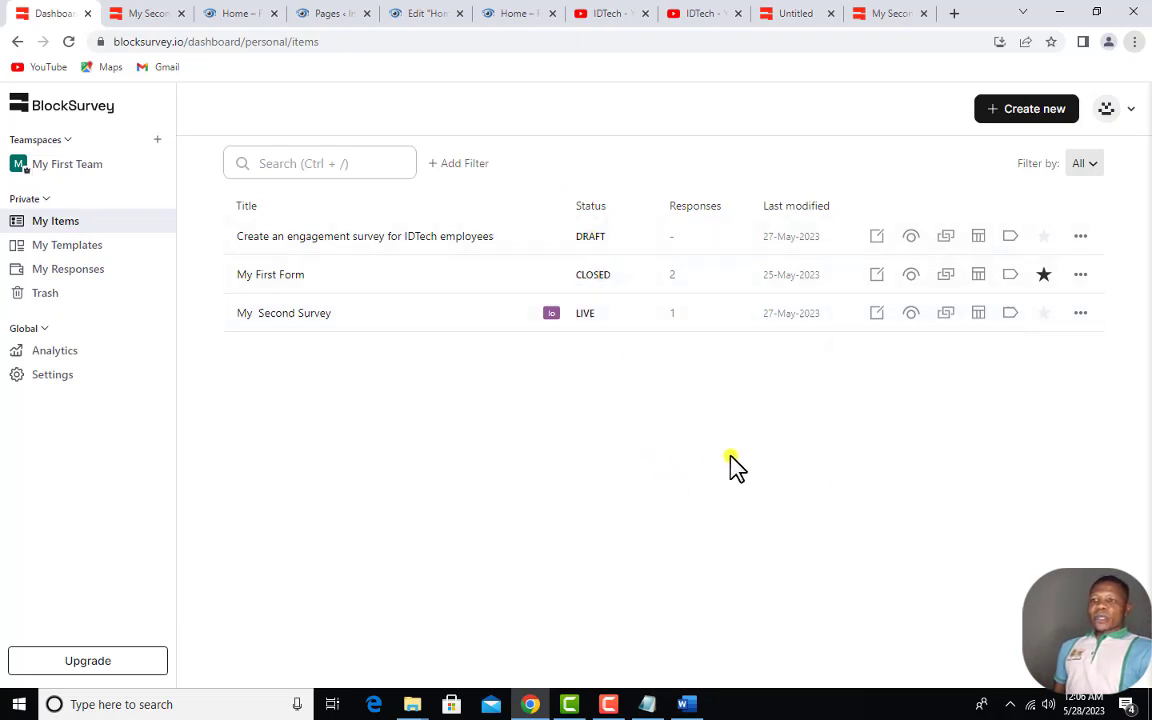
{"action": "left_click", "coordinate": [1080, 314]}
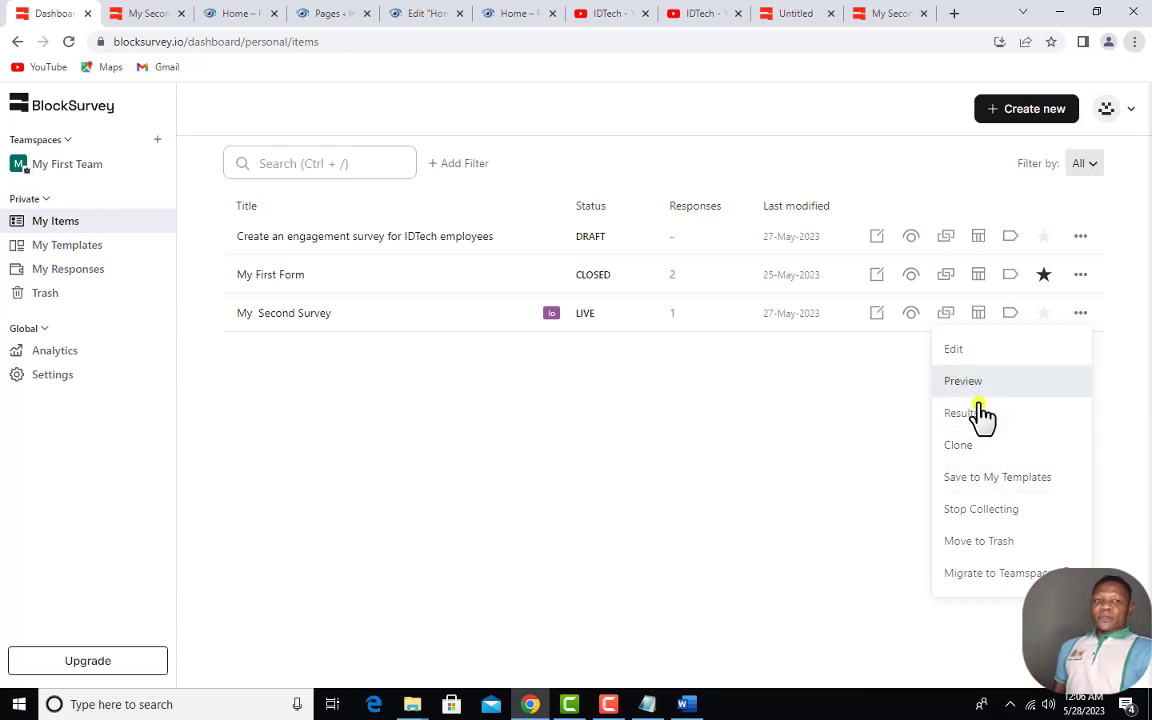
Stop collecting responses for My Second Survey and confirm its public link shows it closed
{"action": "left_click", "coordinate": [1008, 510]}
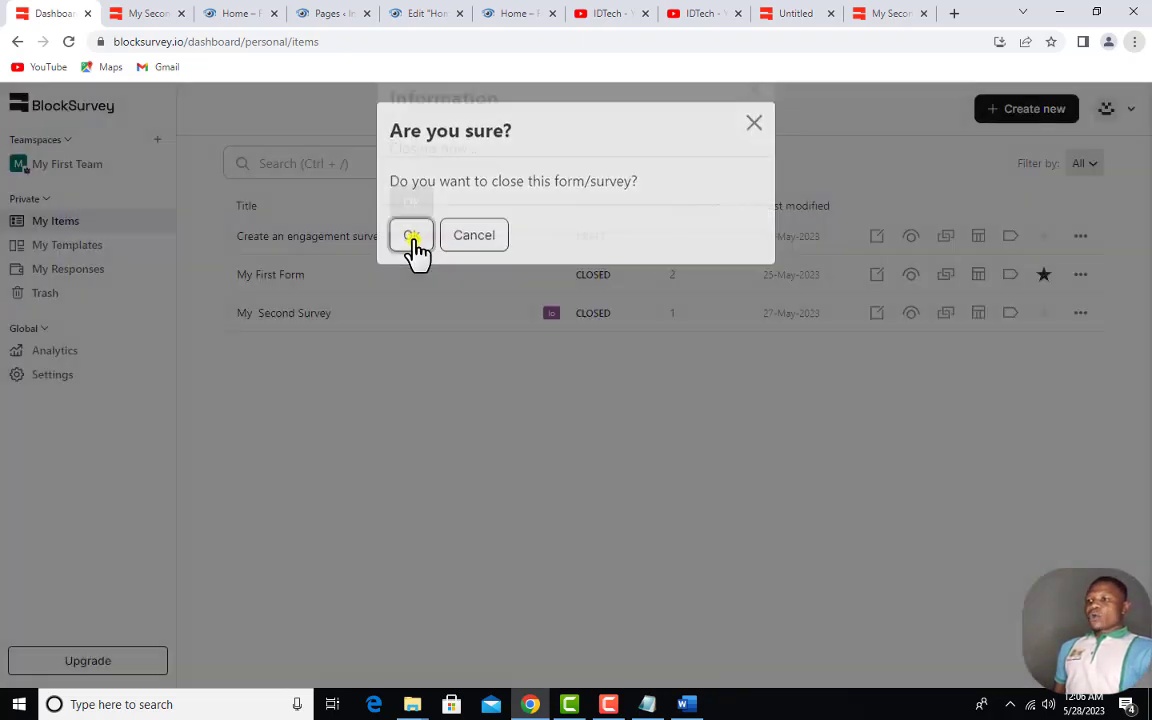
{"action": "left_click", "coordinate": [410, 240]}
{"action": "left_click", "coordinate": [948, 316]}
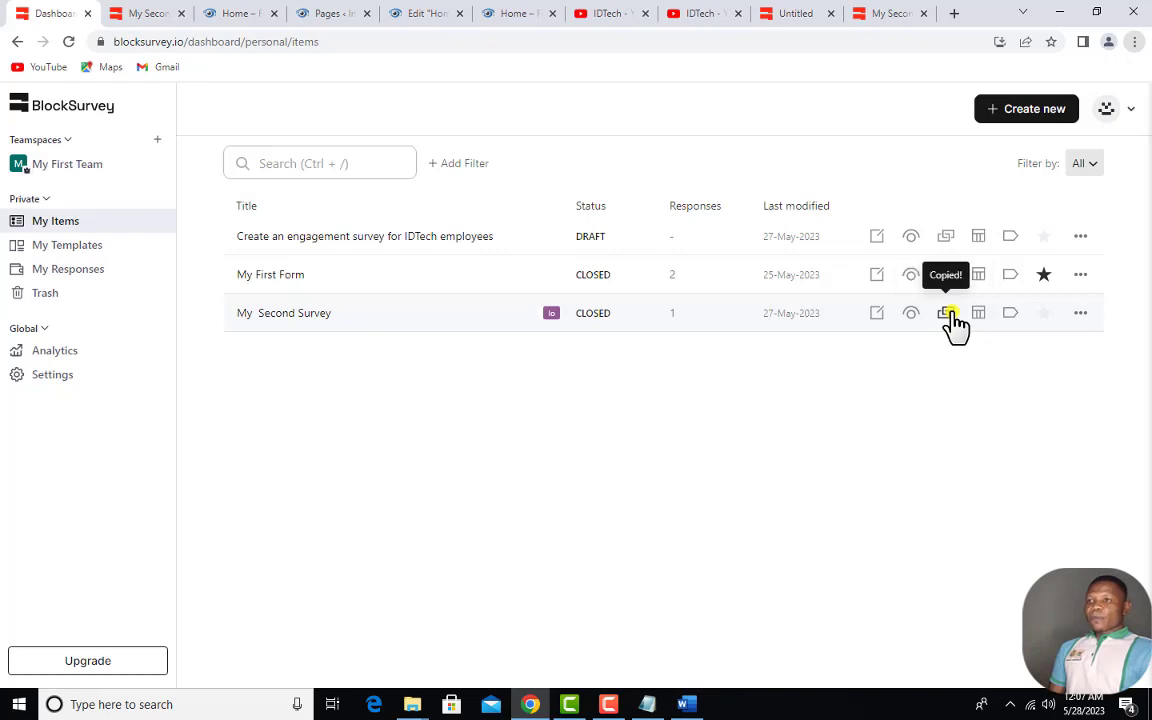
{"action": "left_click", "coordinate": [953, 13]}
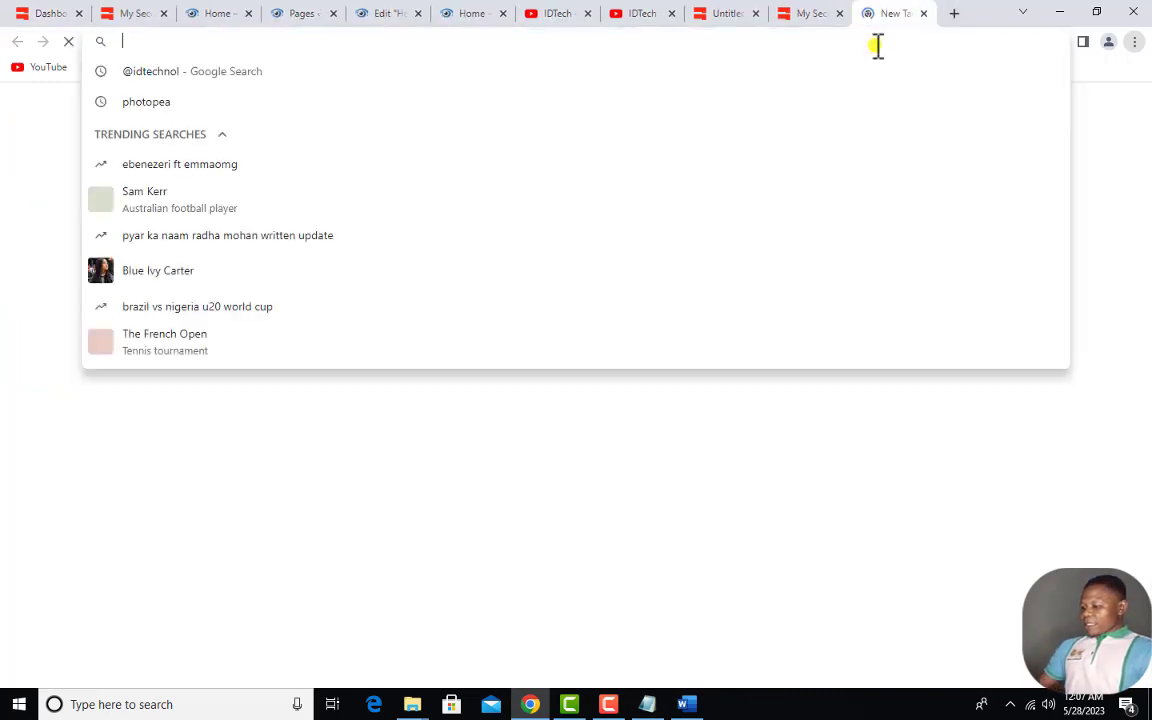
{"action": "key", "text": "ctrl+v"}
{"action": "key", "text": "Return"}
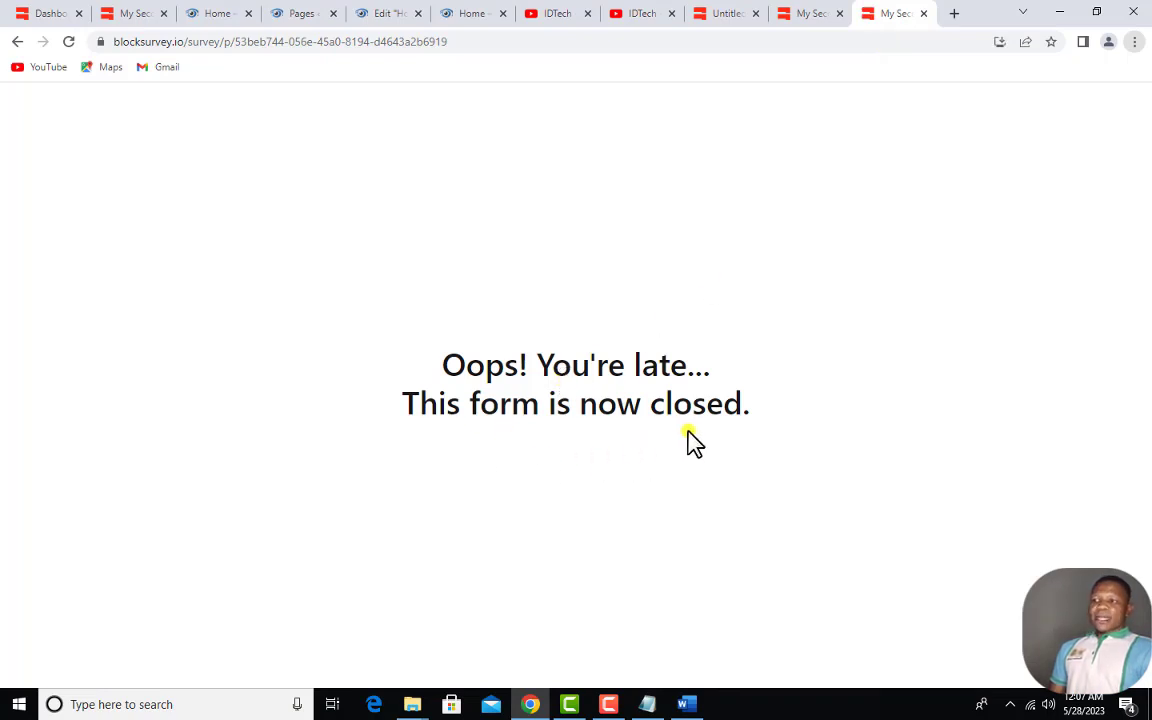
{"action": "left_click", "coordinate": [14, 12]}
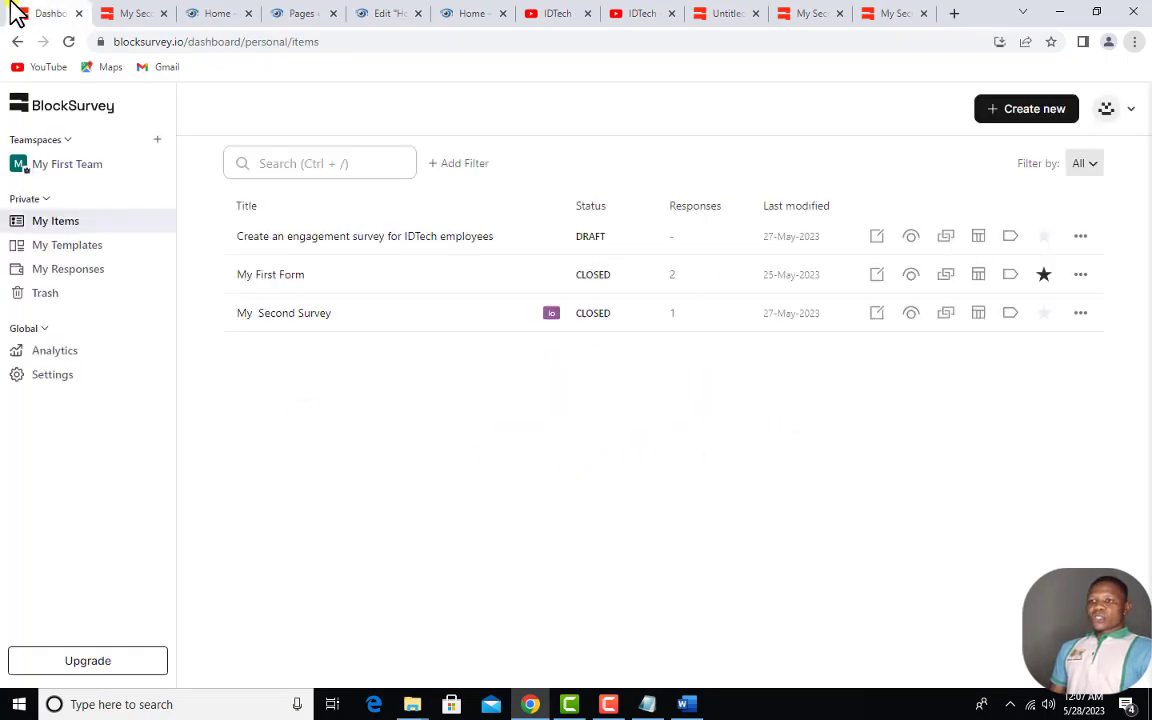
{"action": "left_click", "coordinate": [1080, 314]}
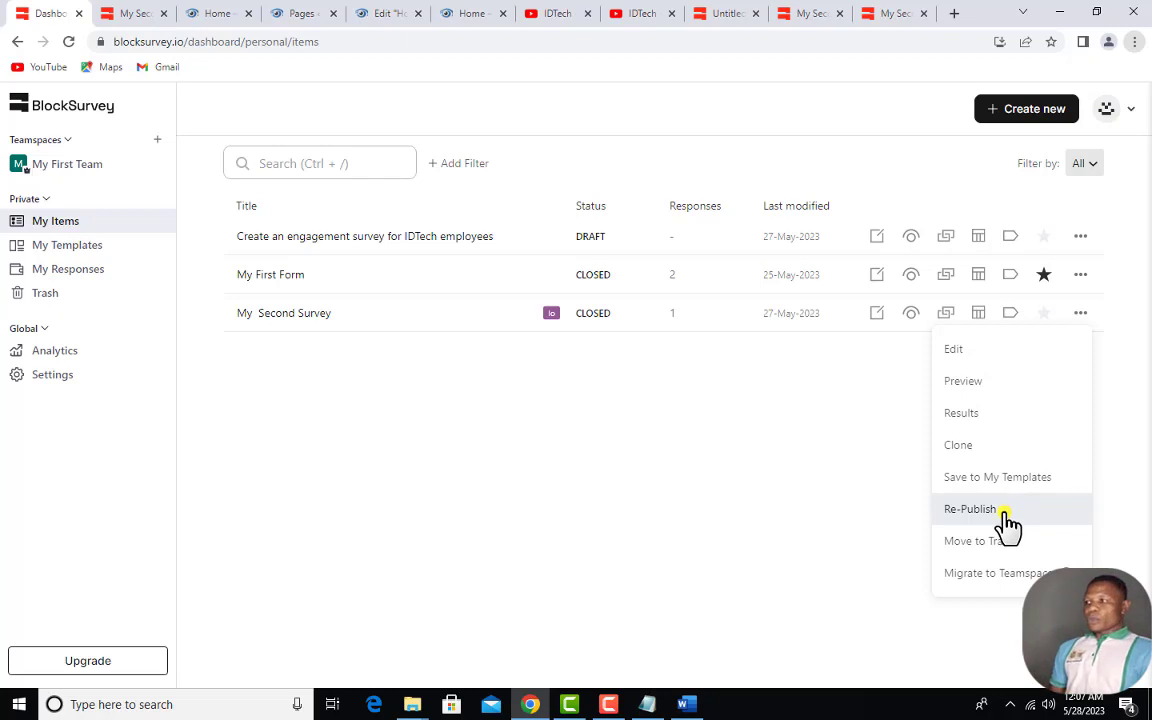
{"action": "left_click", "coordinate": [515, 535]}
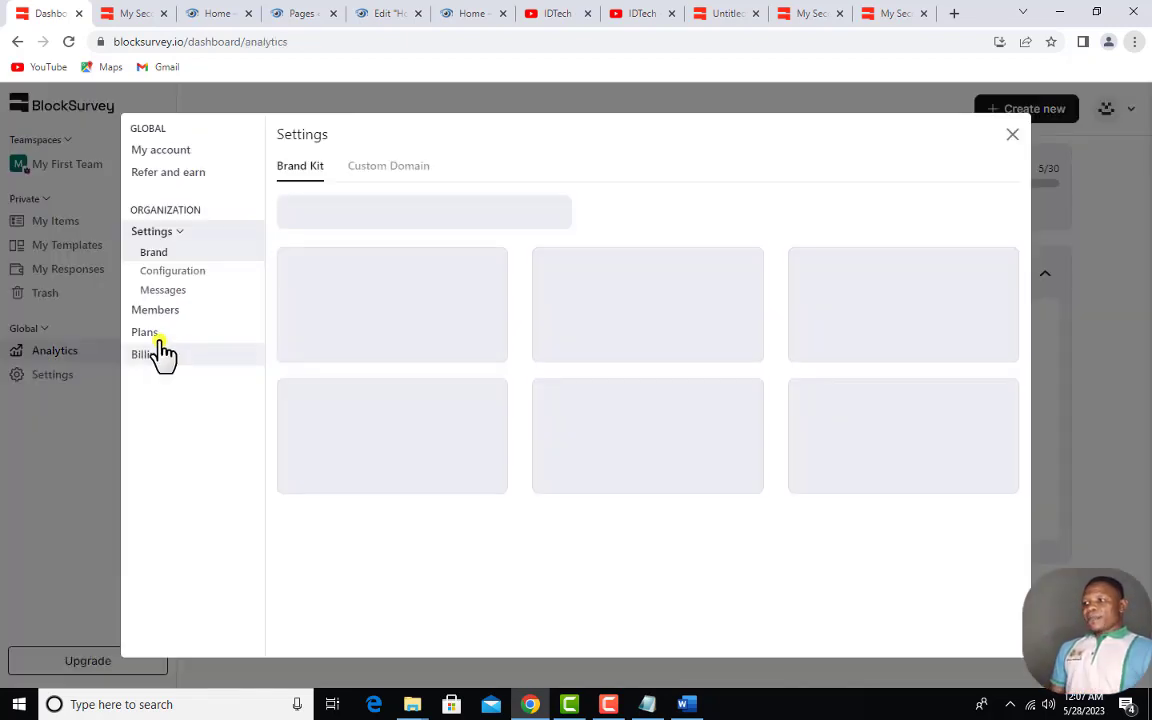
View the subscription plans, then close them to reveal the account analytics
{"action": "left_click", "coordinate": [150, 336]}
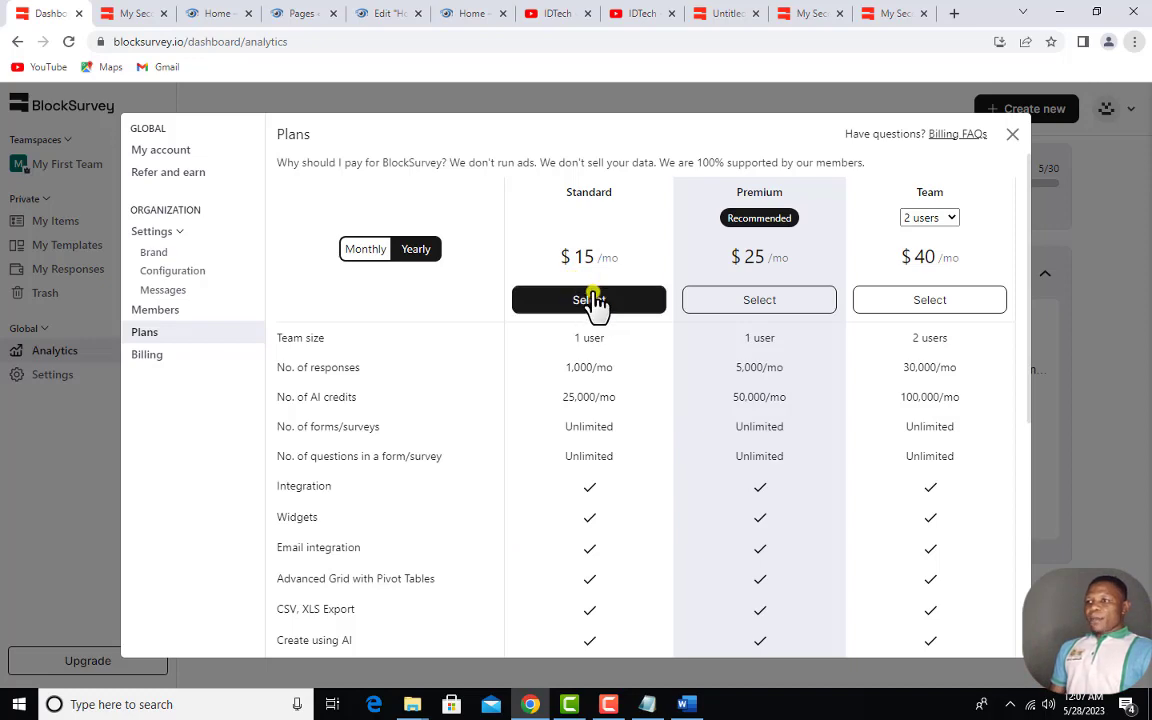
{"action": "left_click", "coordinate": [1012, 134]}
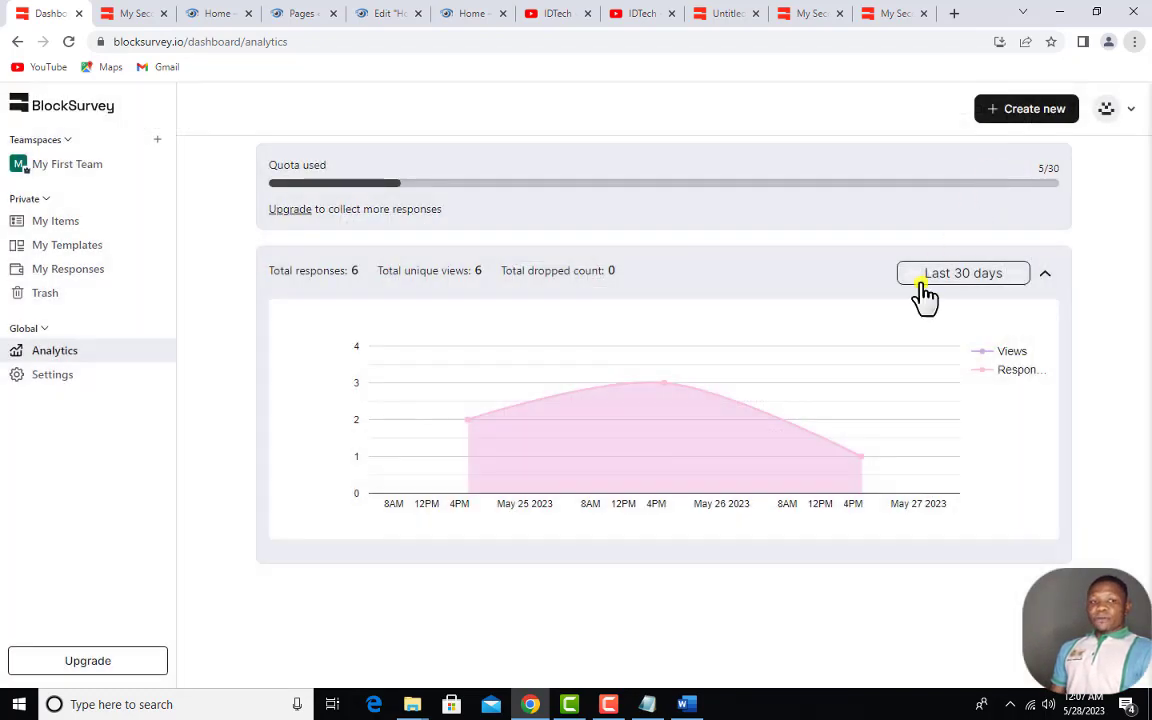